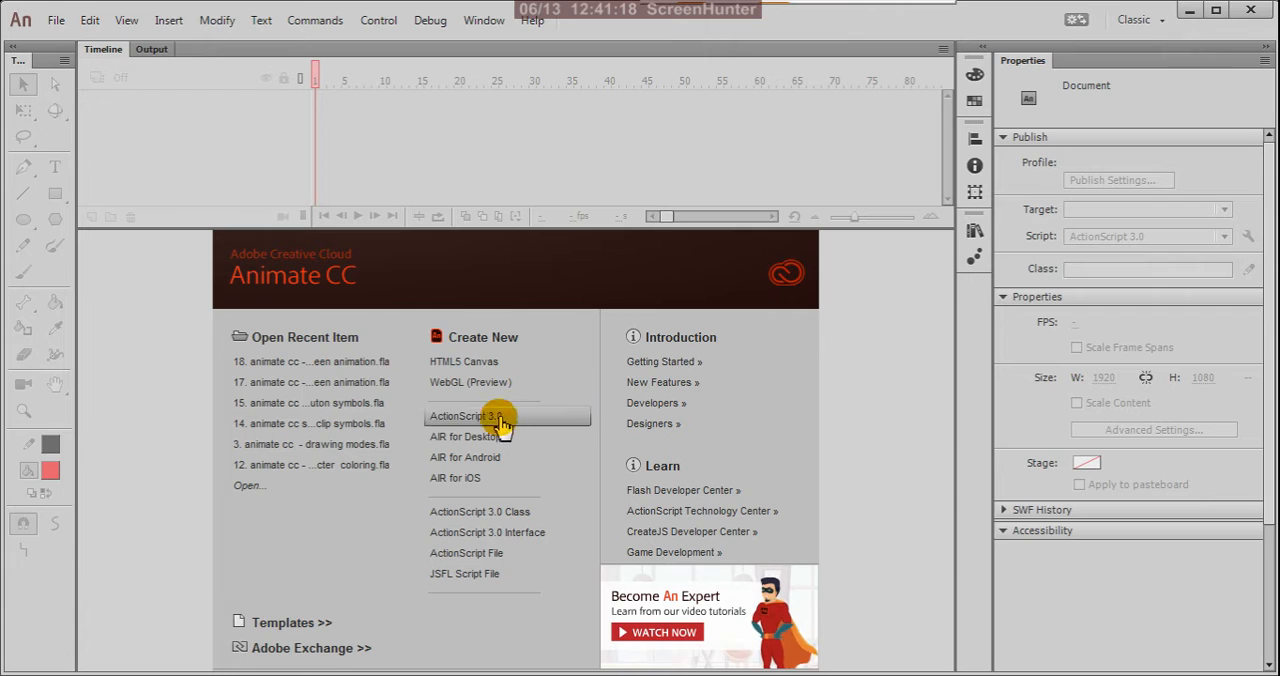
# Create a new ActionScript 3.0 document and show its whole stage at 33% zoom.
pyautogui.click(477, 416)
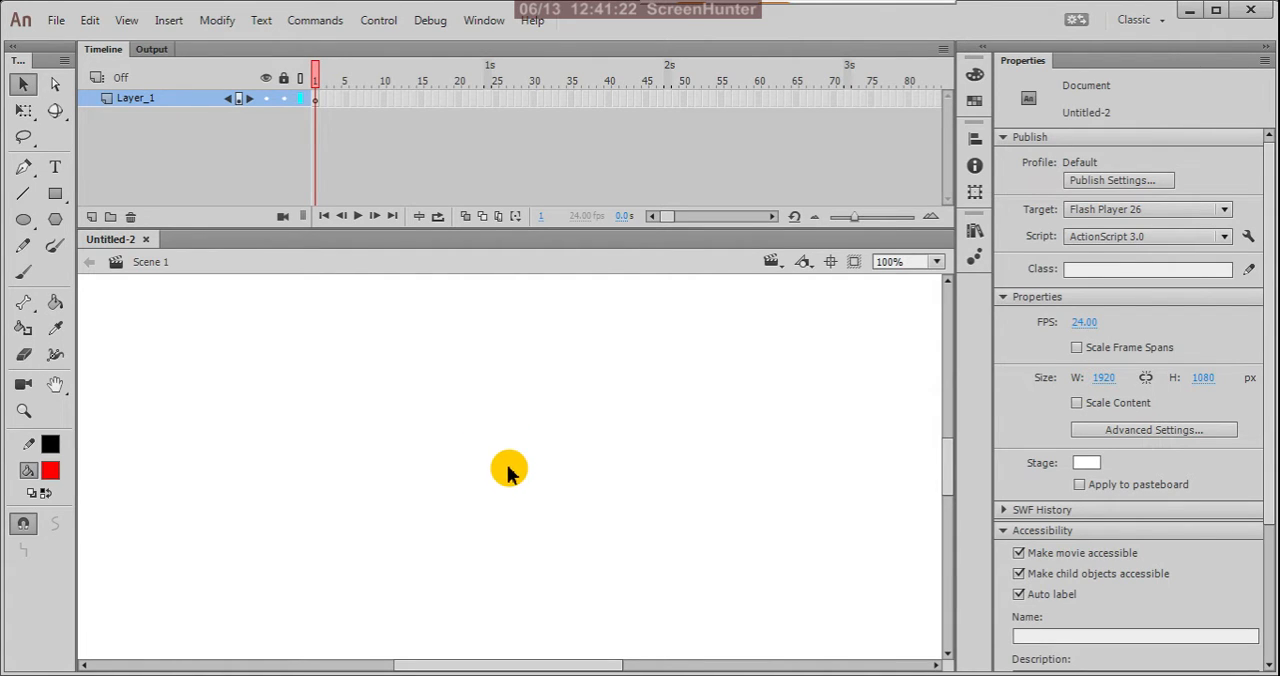
pyautogui.scroll(-2, 575, 450)
pyautogui.scroll(-2, 590, 470)
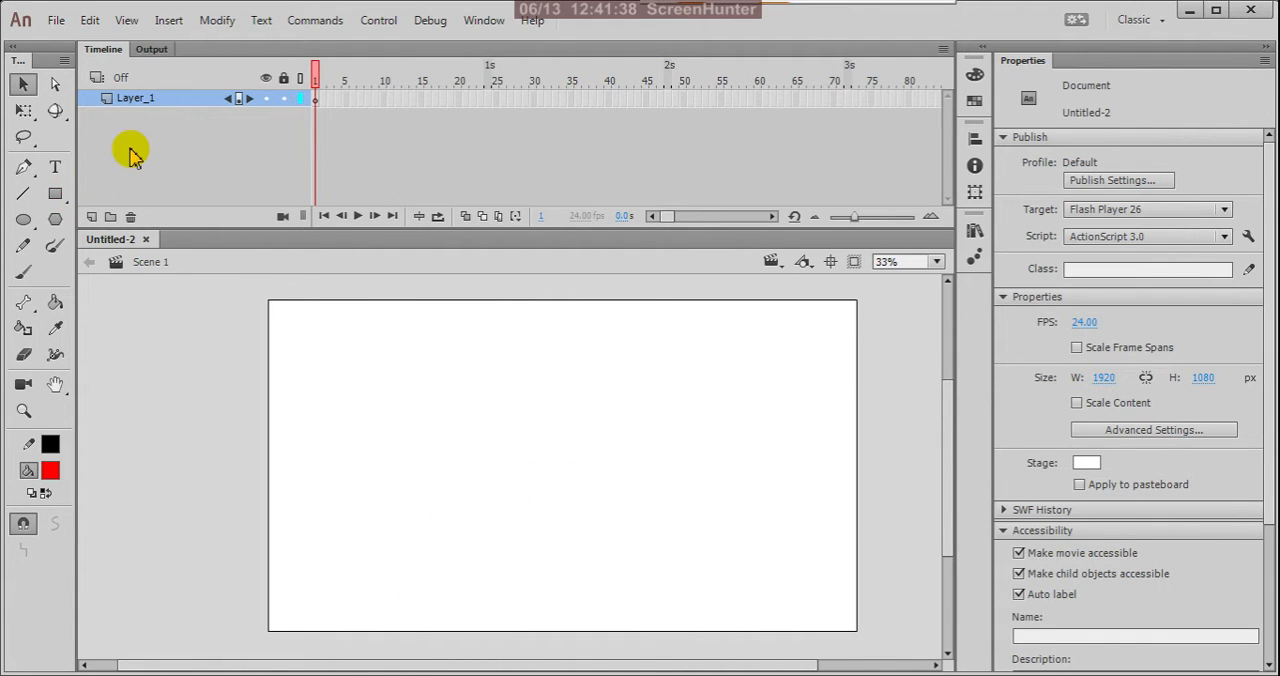
# Add the static text "motion tweening" near the upper edge of the stage on Layer_1.
pyautogui.click(55, 167)
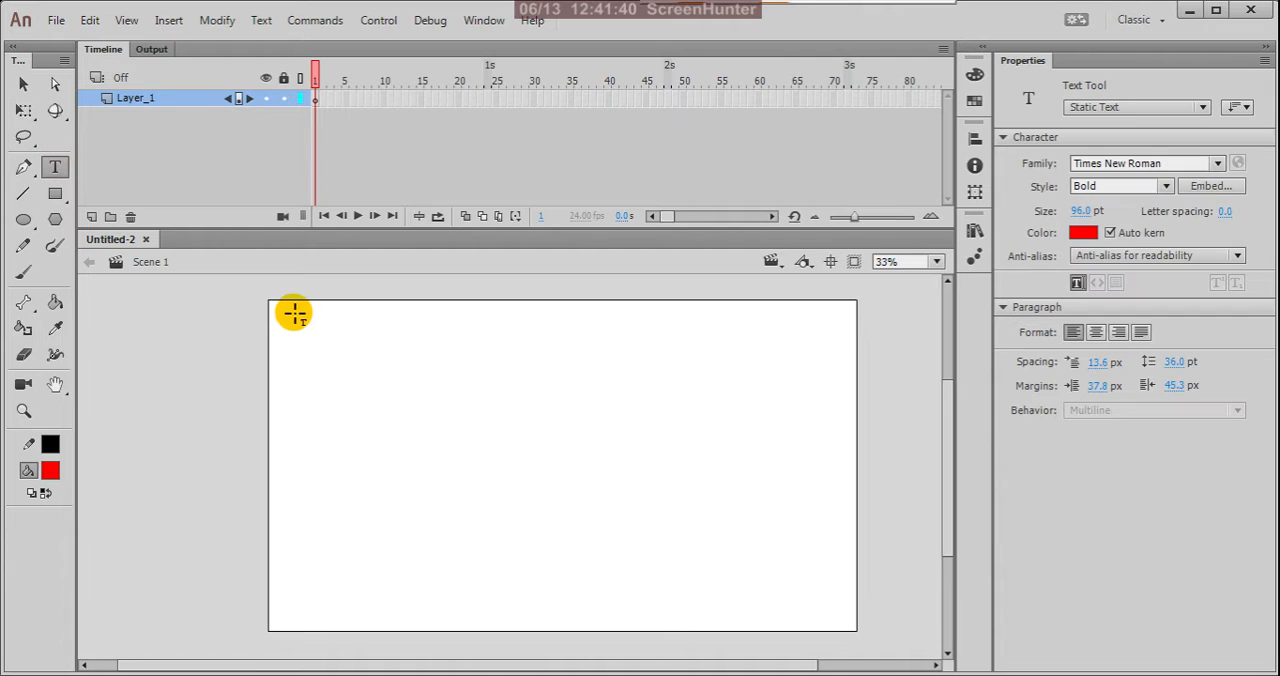
pyautogui.click(340, 339)
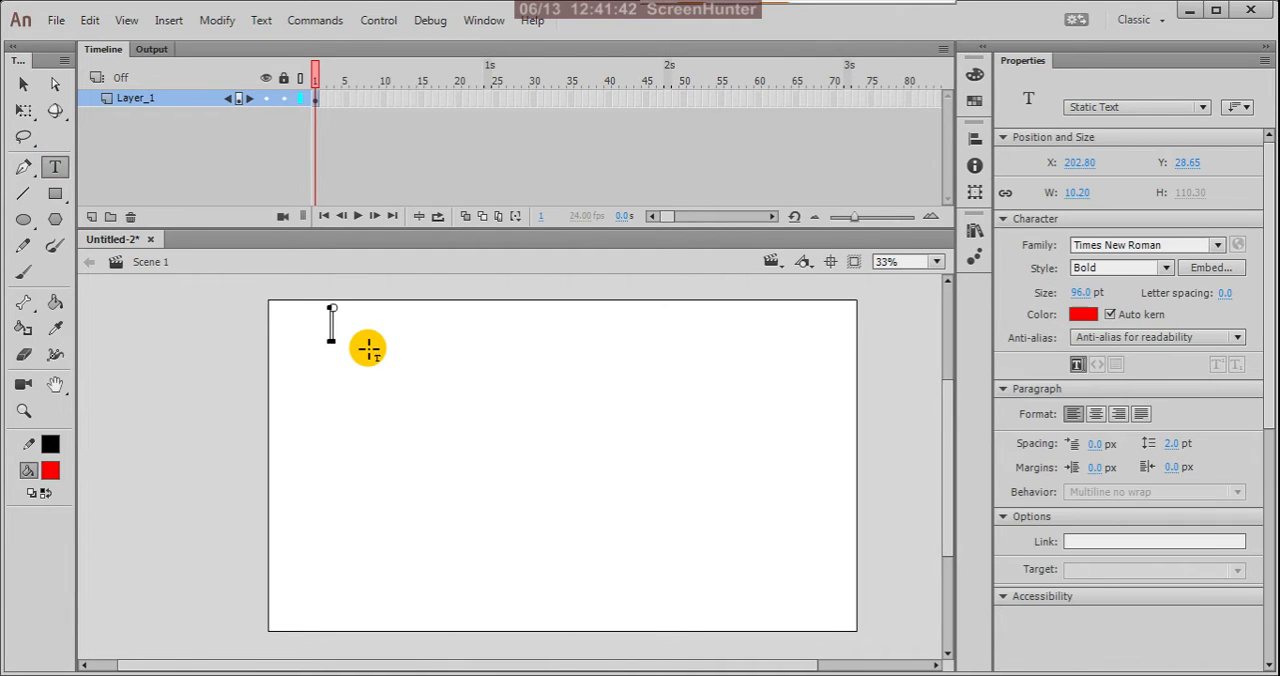
pyautogui.write('m')
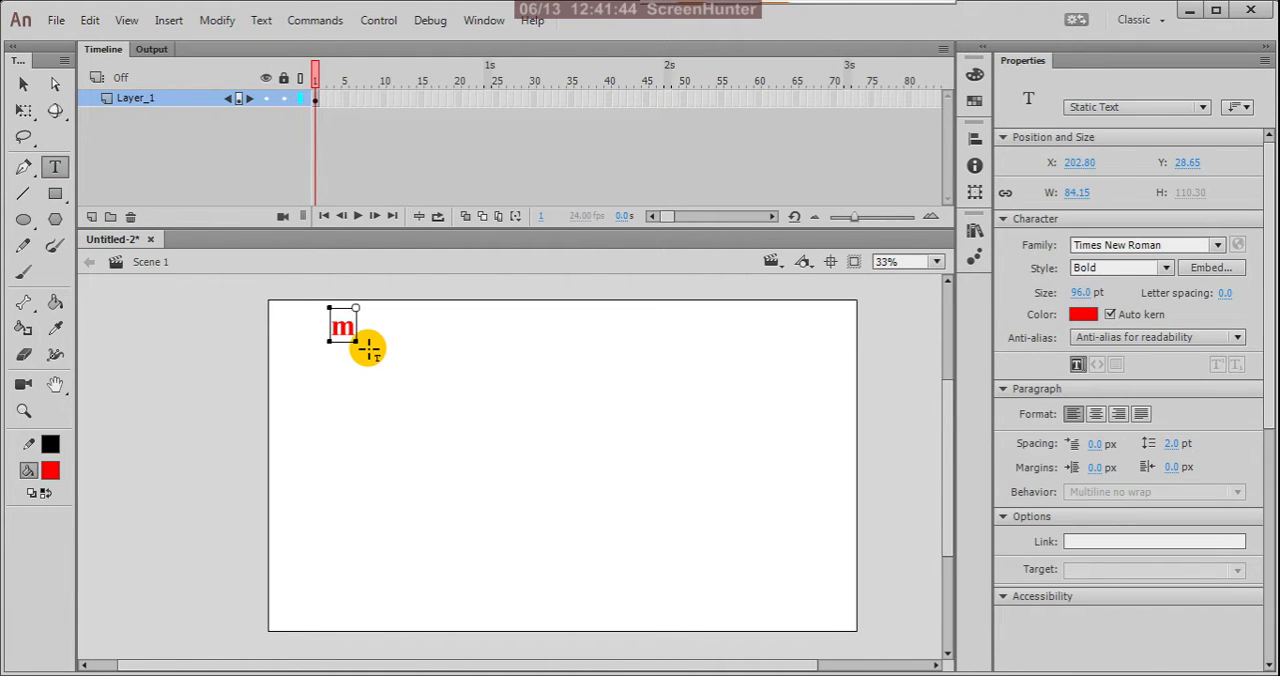
pyautogui.write('otion')
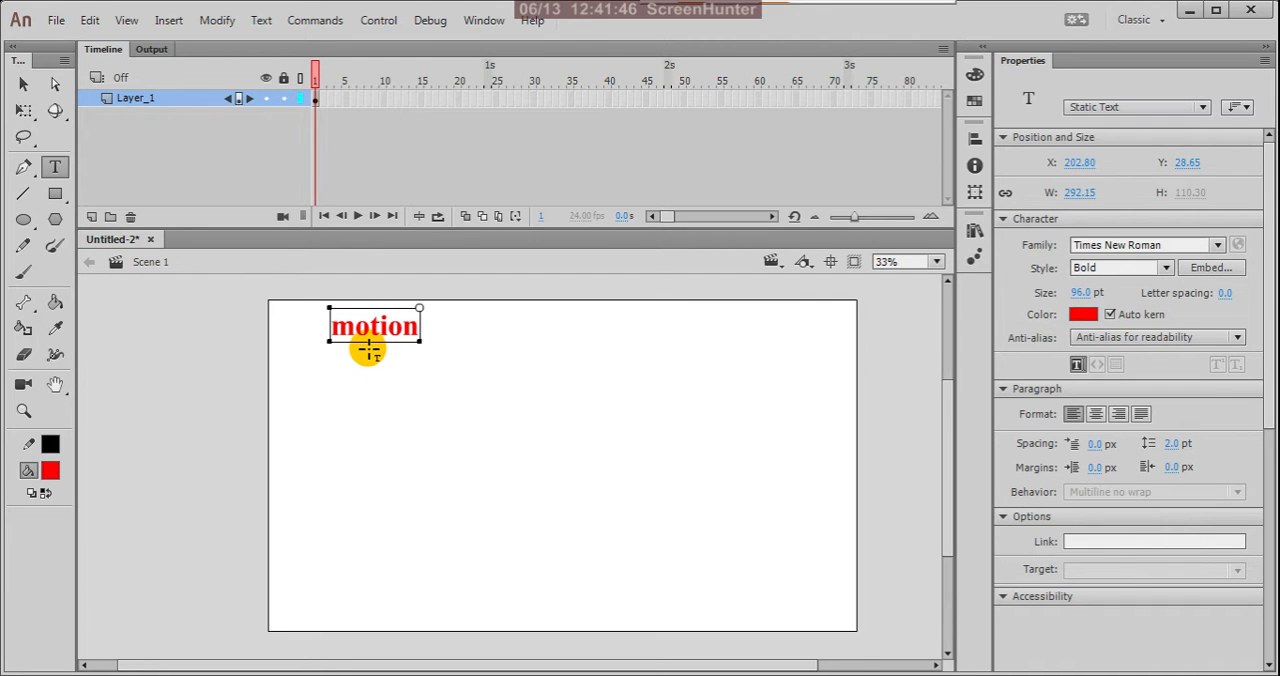
pyautogui.write(' tw')
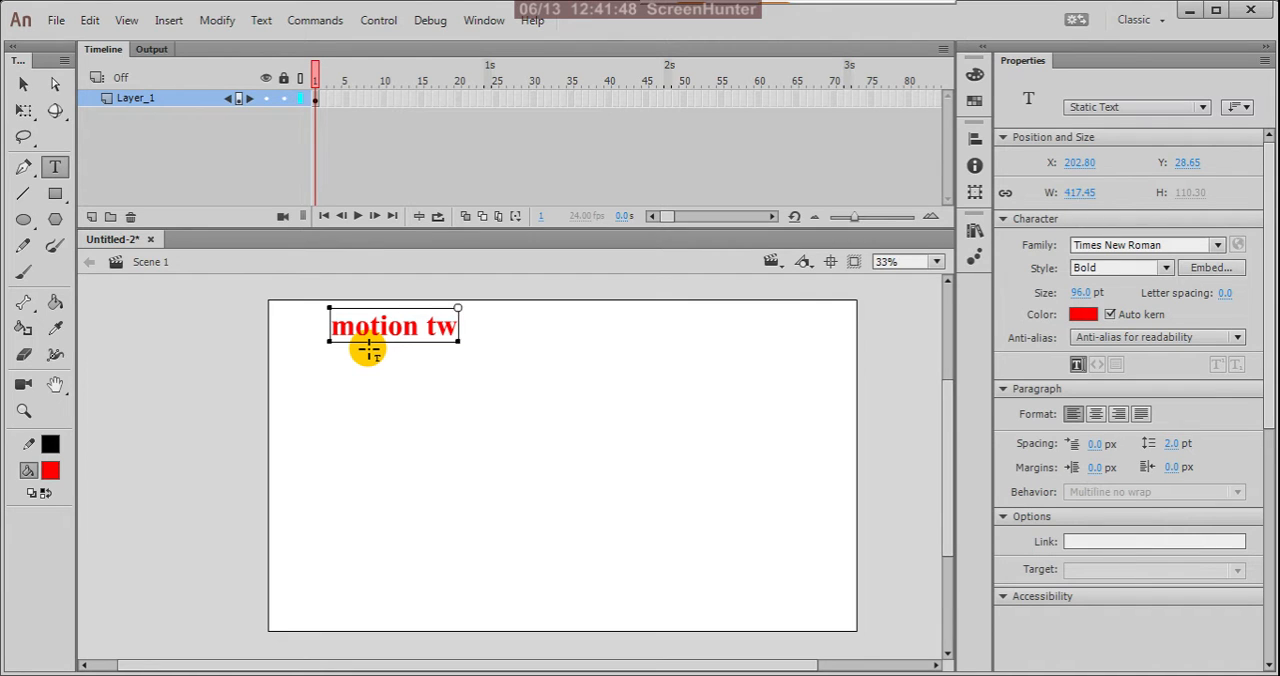
pyautogui.write('eening')
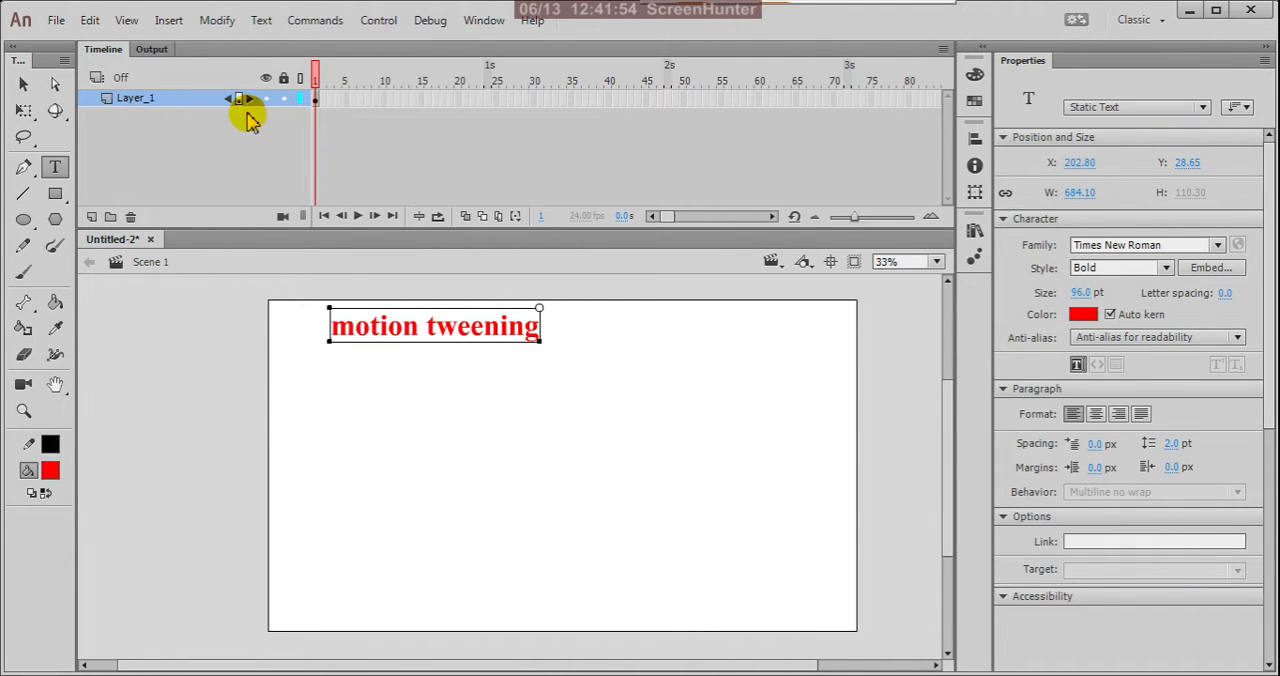
# Lock the text layer and draw a red, black-outlined square about 318 px wide below the title on a new layer.
pyautogui.click(285, 99)
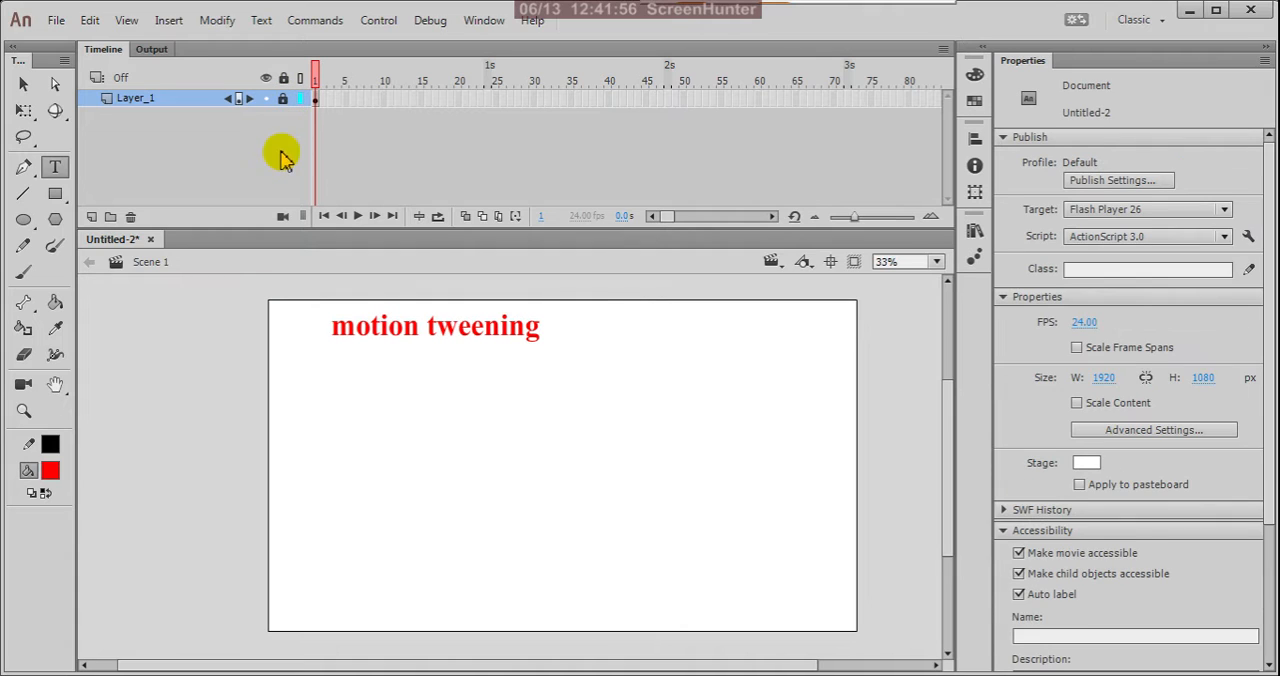
pyautogui.click(91, 217)
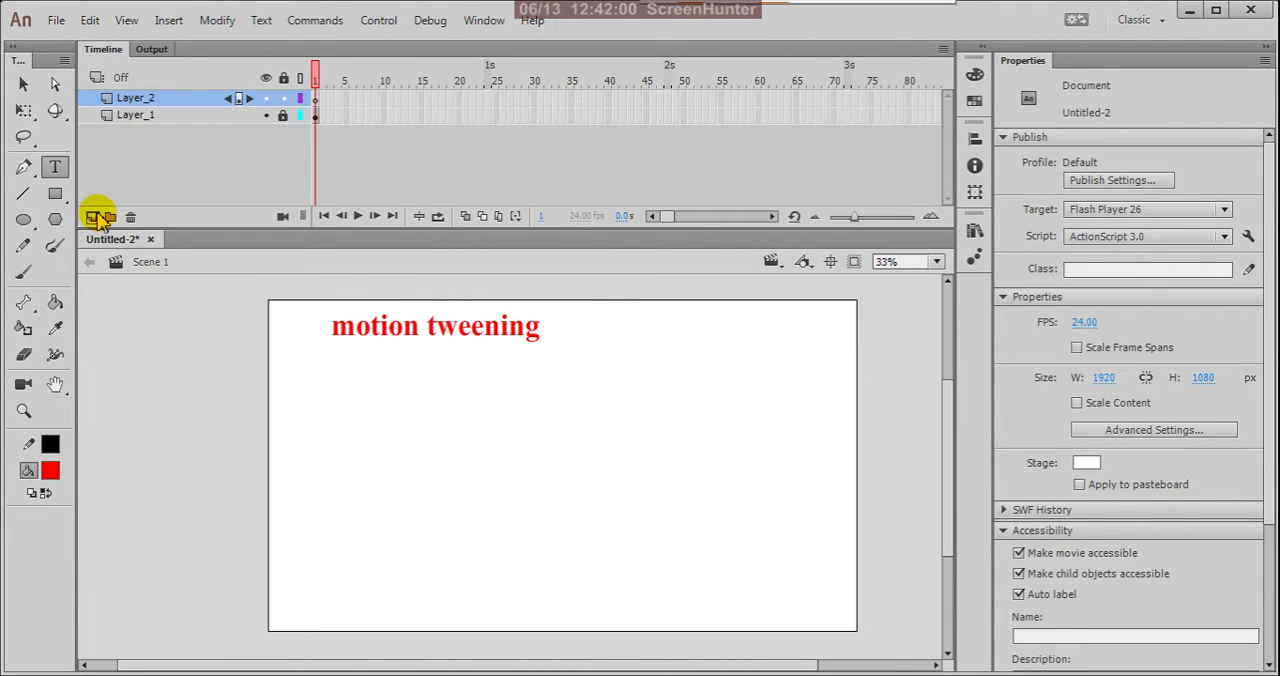
pyautogui.click(315, 100)
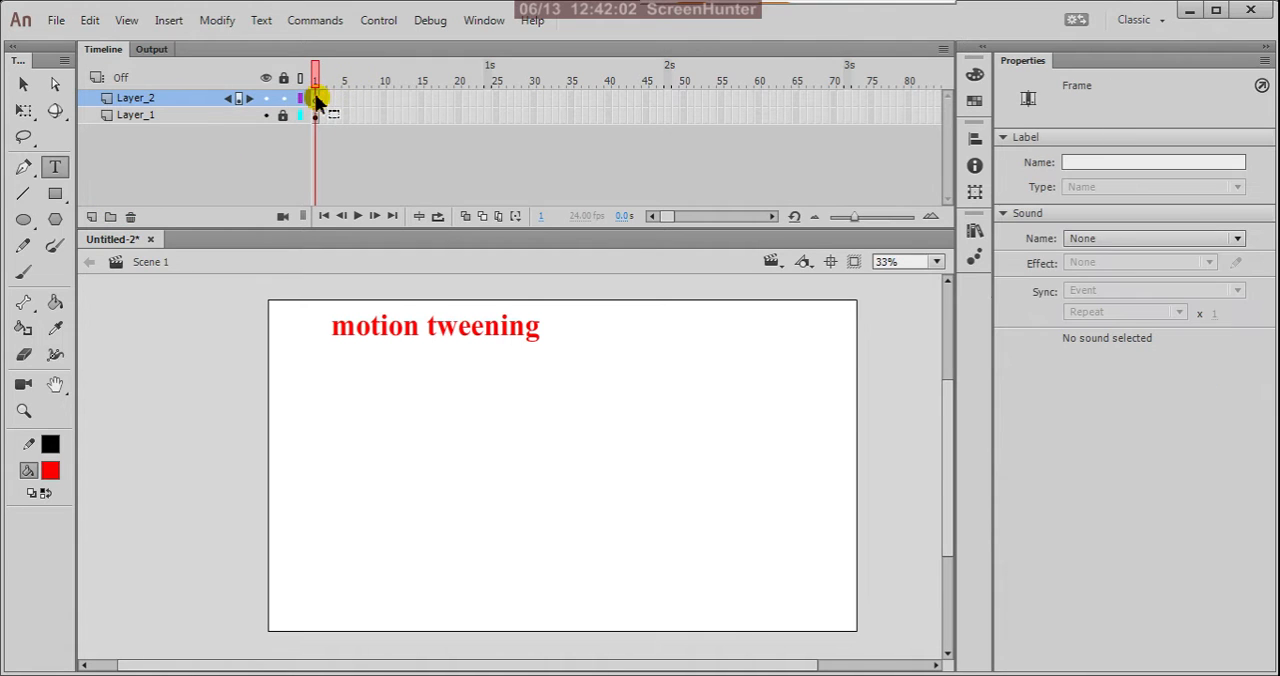
pyautogui.click(55, 194)
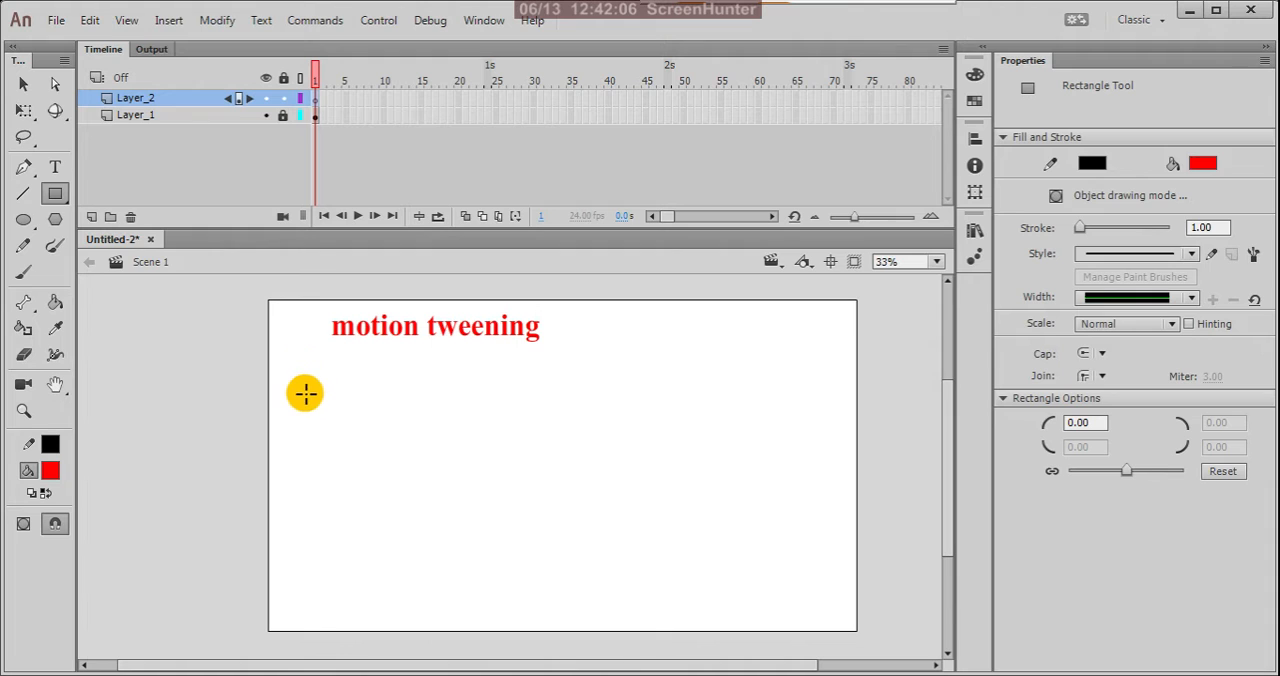
pyautogui.moveTo(302, 389); pyautogui.dragTo(399, 487)
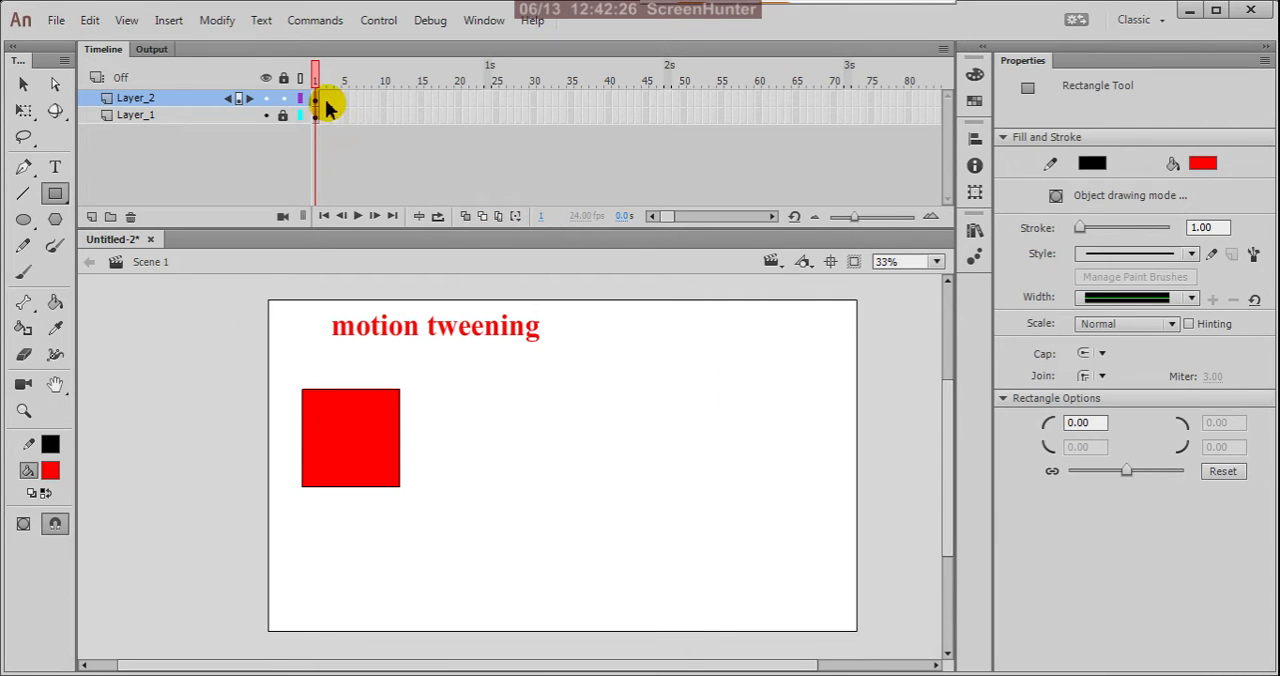
# Try inserting a keyframe at frame 50 of Layer_2 for the square.
pyautogui.click(682, 98)
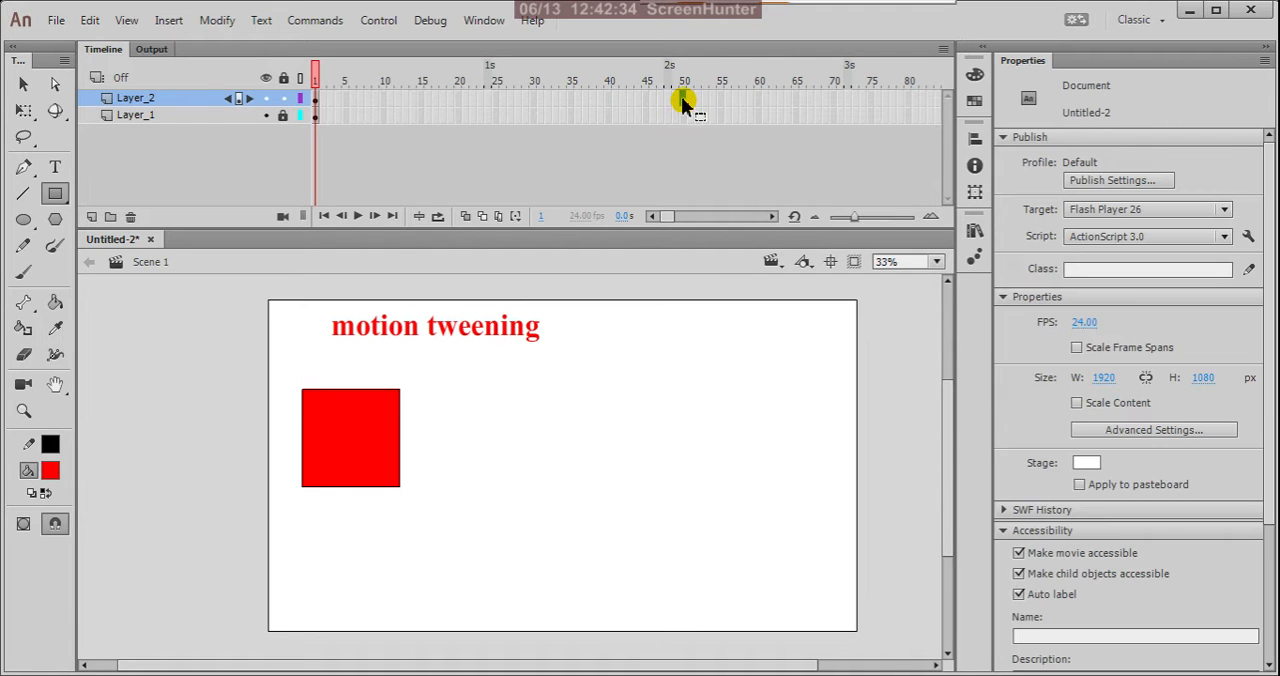
pyautogui.rightClick(683, 102)
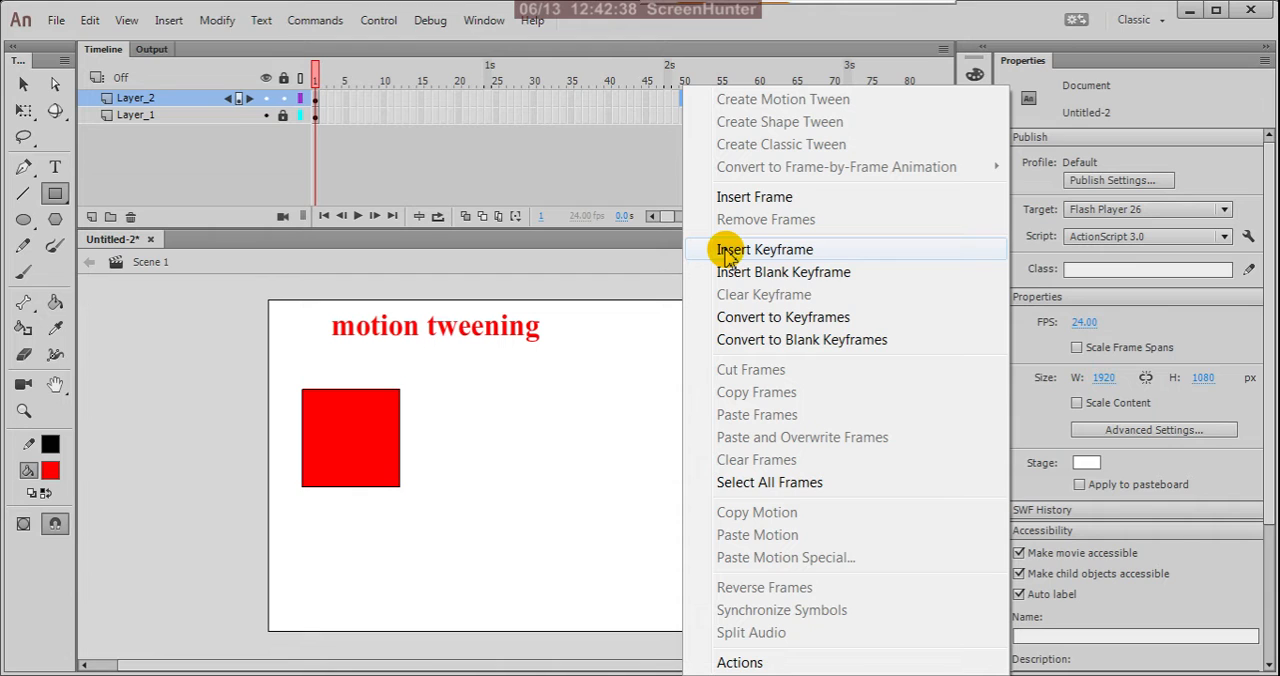
pyautogui.click(765, 250)
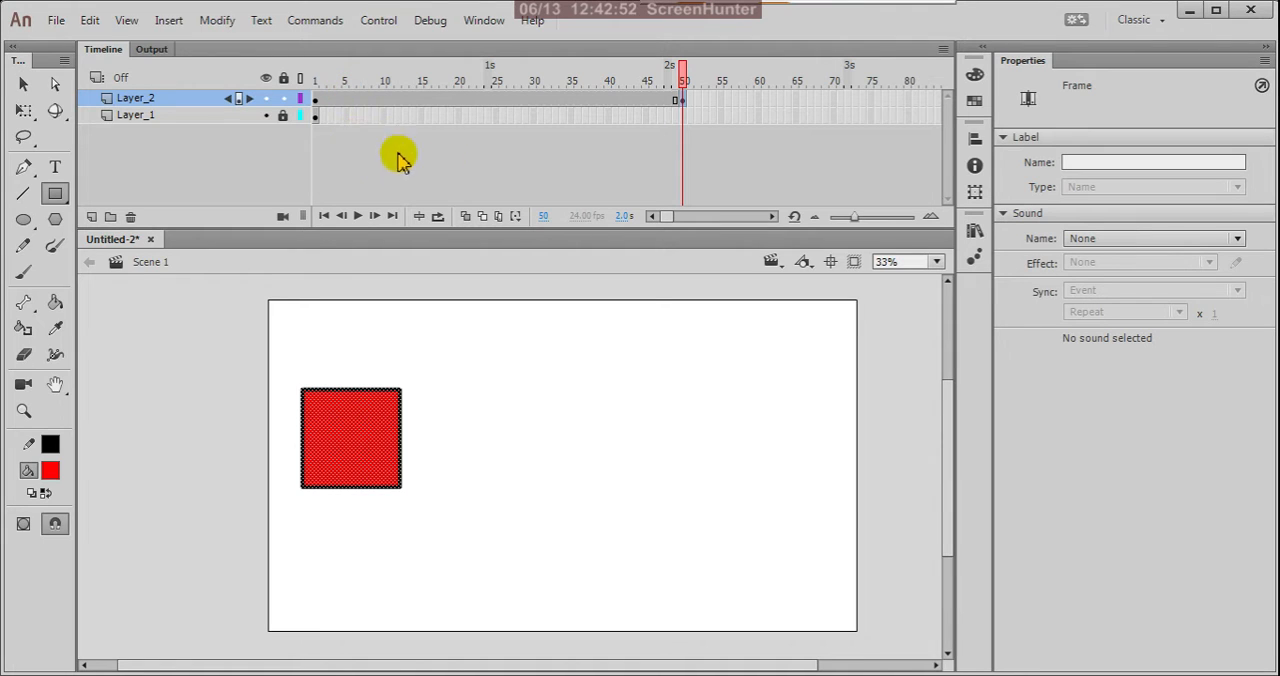
pyautogui.click(316, 103)
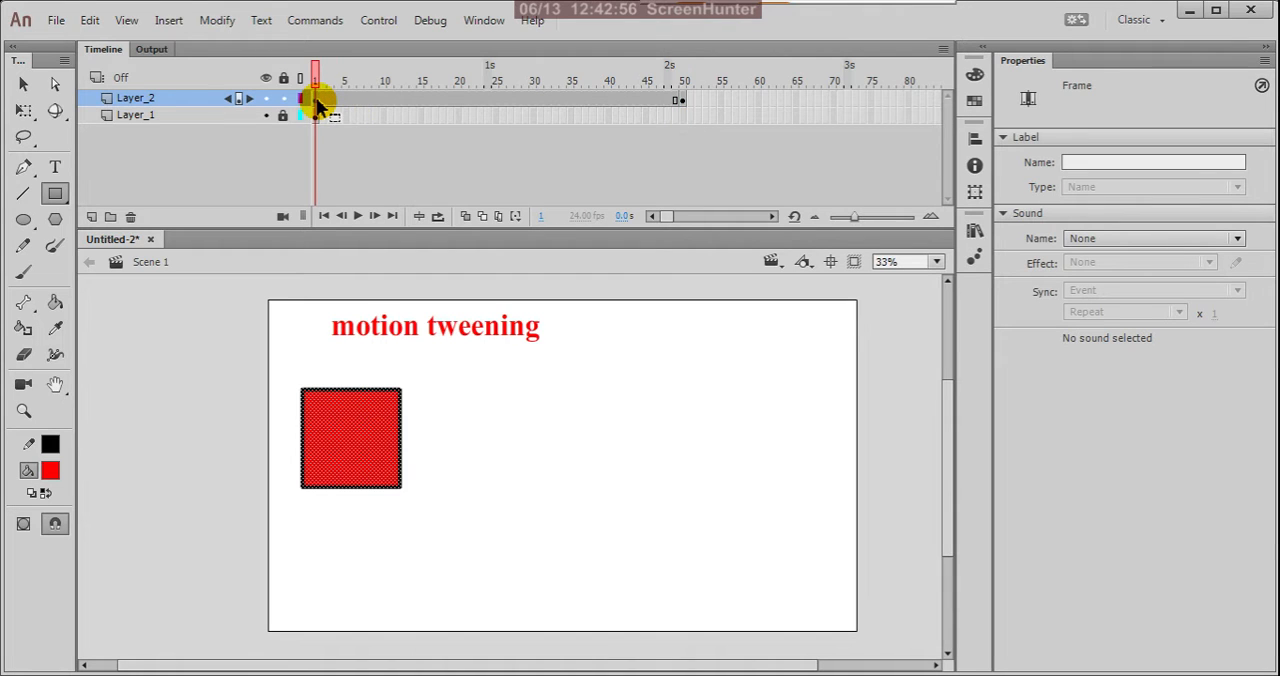
pyautogui.click(677, 102)
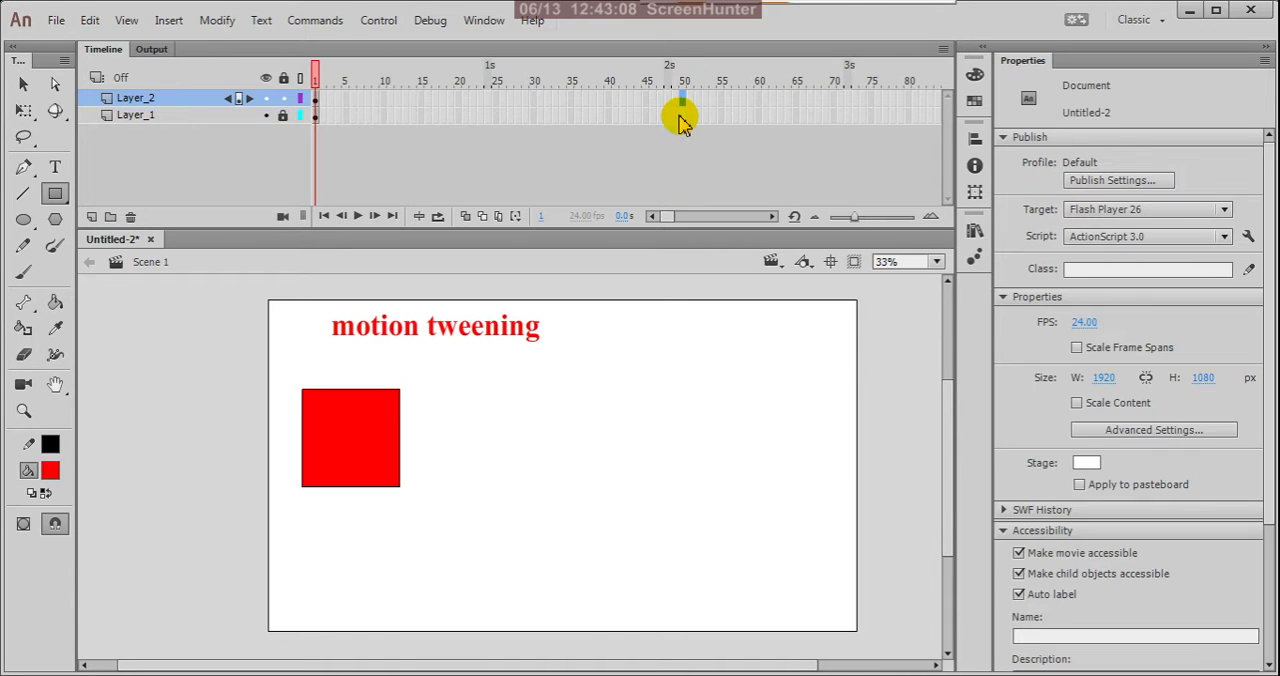
# Extend the square on Layer_2 to frame 50 by inserting a regular frame there.
pyautogui.click(315, 99)
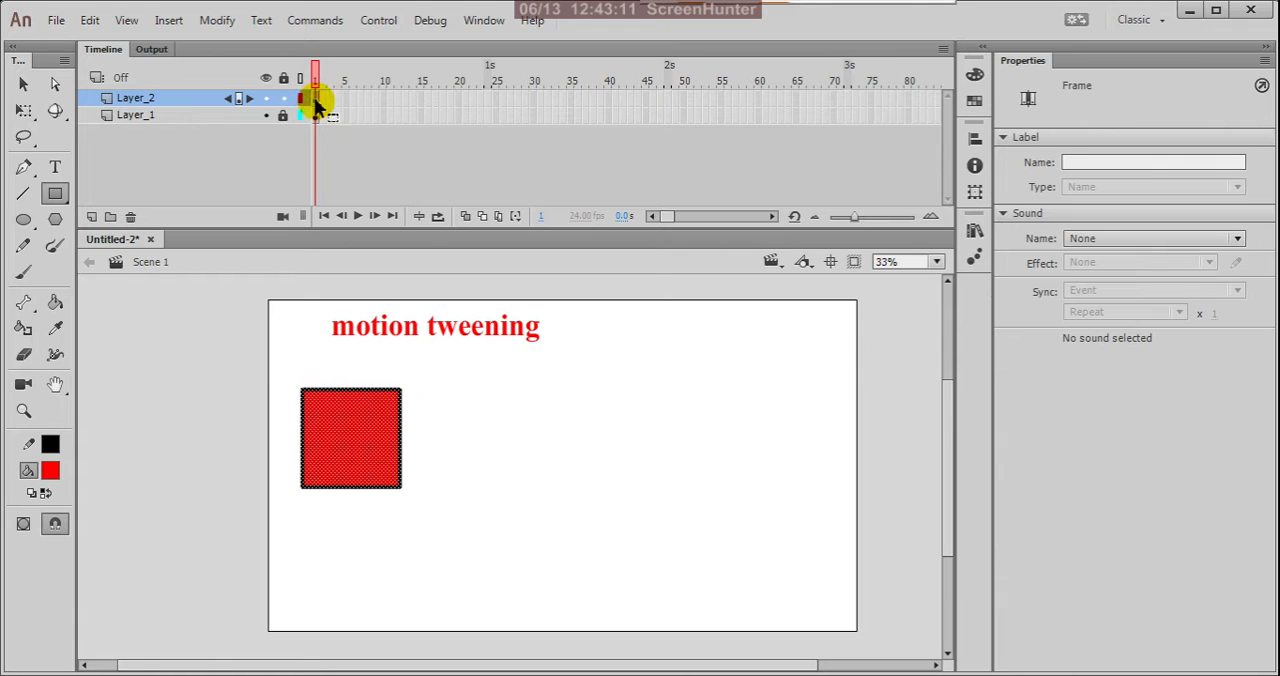
pyautogui.rightClick(681, 100)
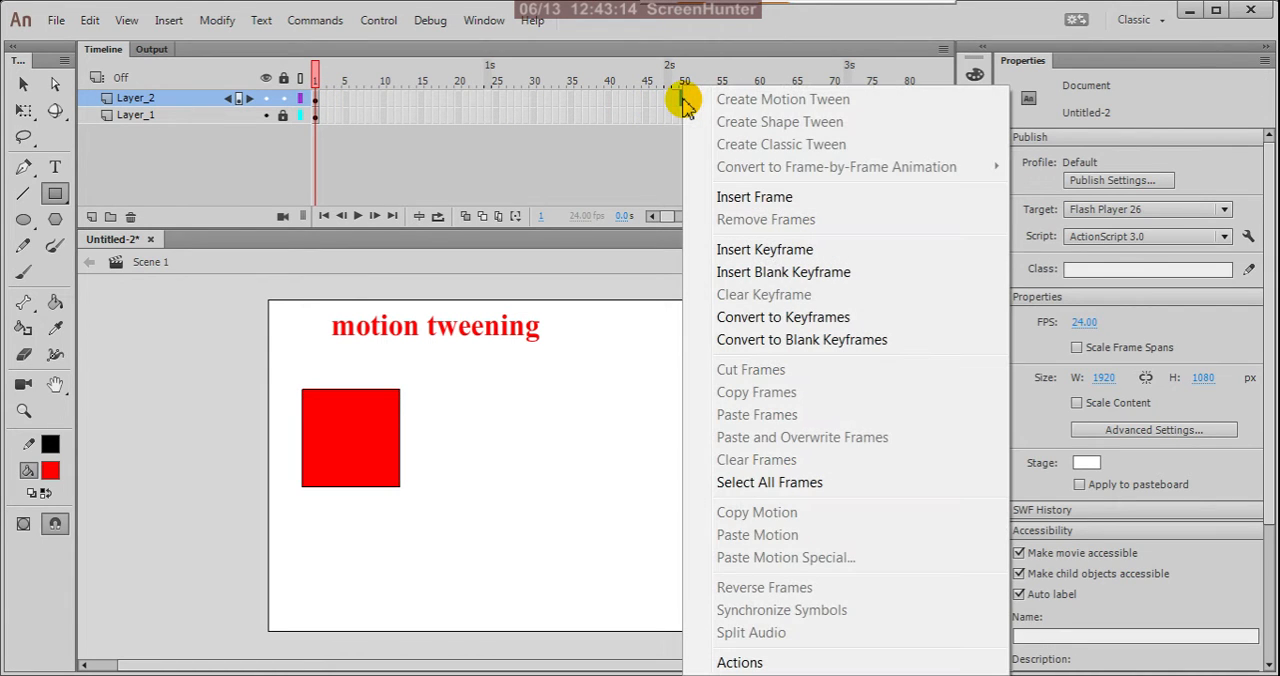
pyautogui.click(724, 198)
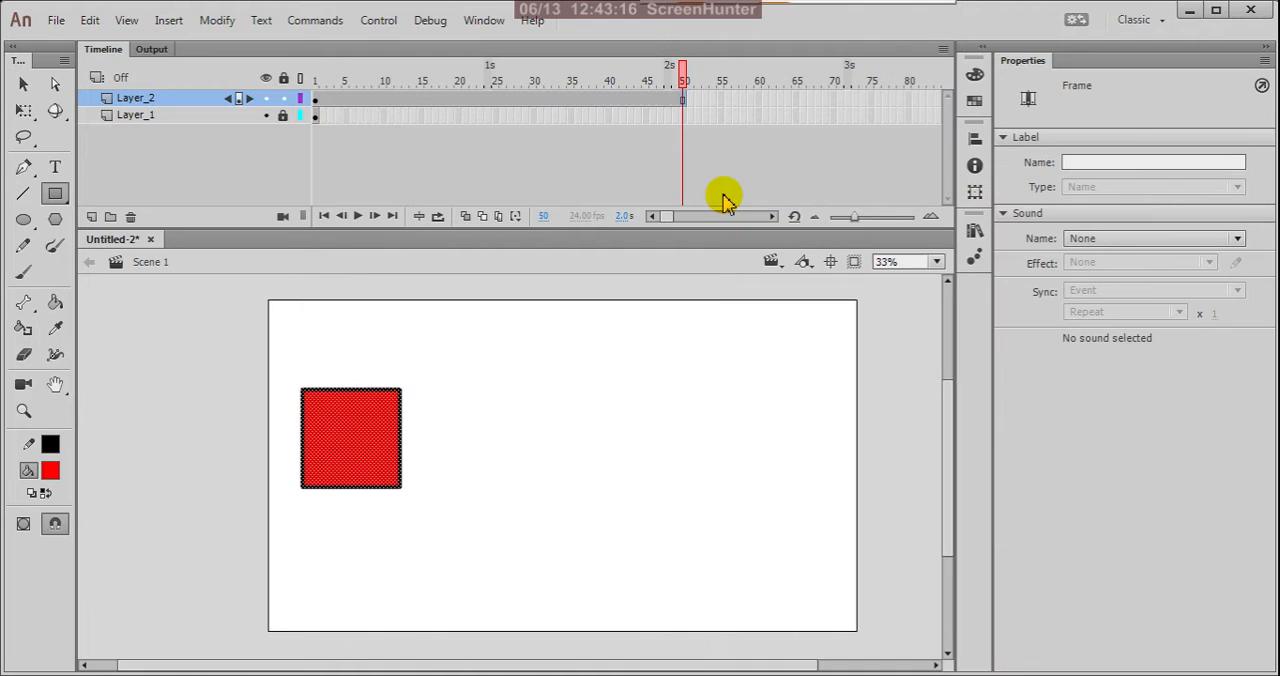
pyautogui.click(605, 183)
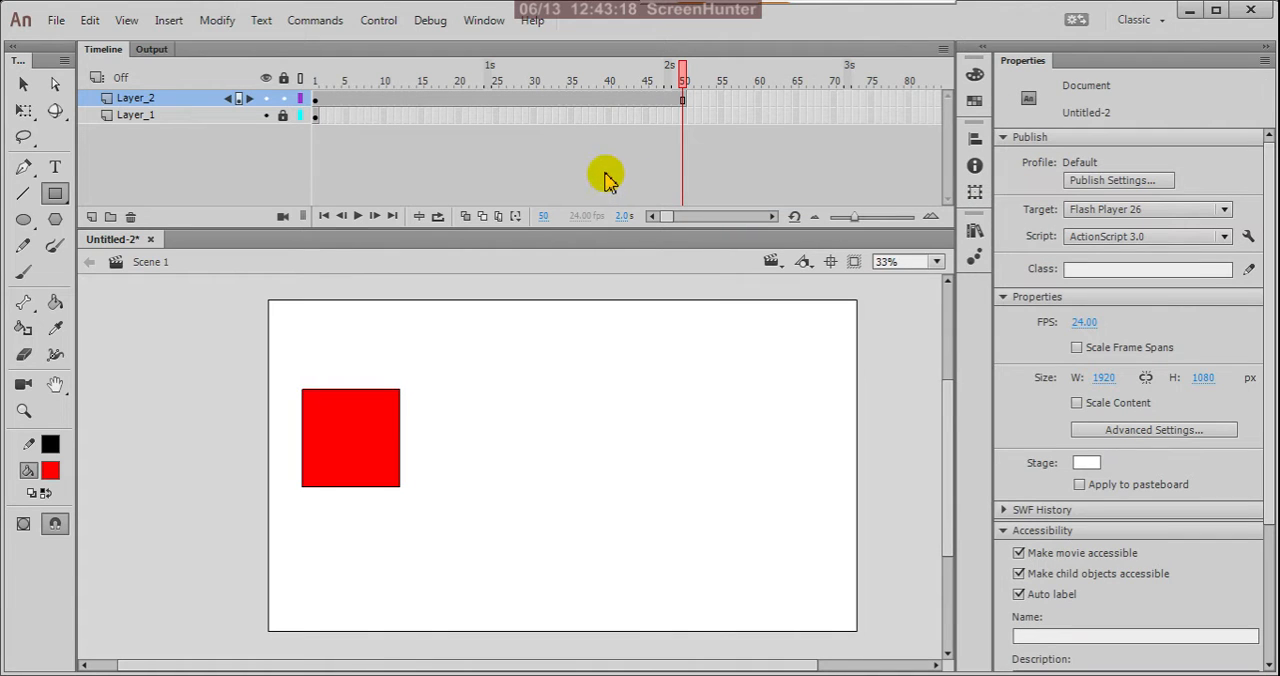
pyautogui.click(592, 117)
pyautogui.click(541, 115)
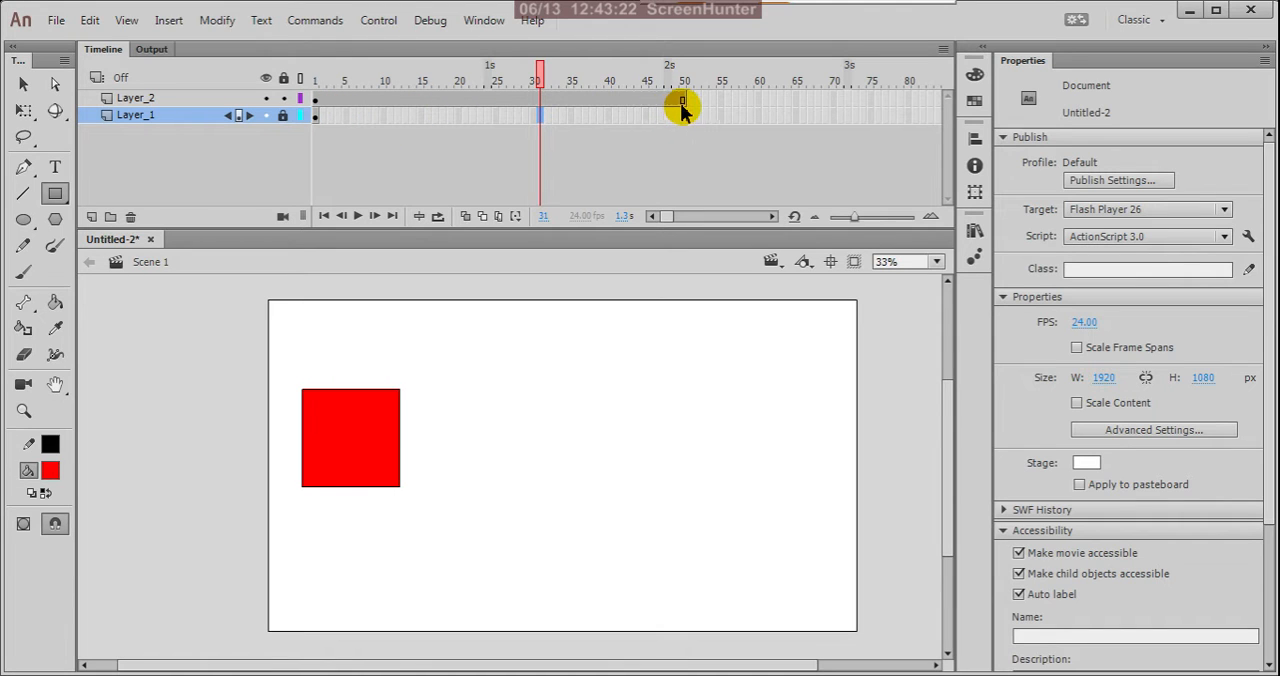
# Create a motion tween on Layer_2 from frame 50 and accept converting the square to a symbol.
pyautogui.click(315, 98)
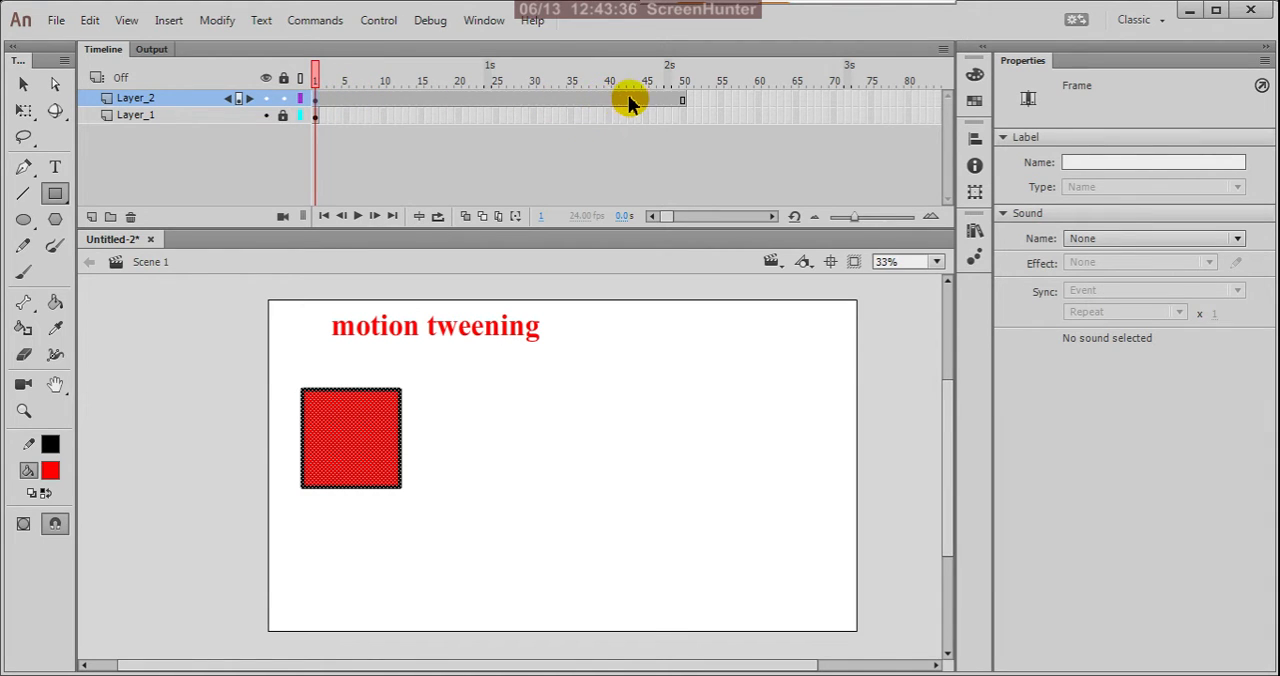
pyautogui.click(684, 104)
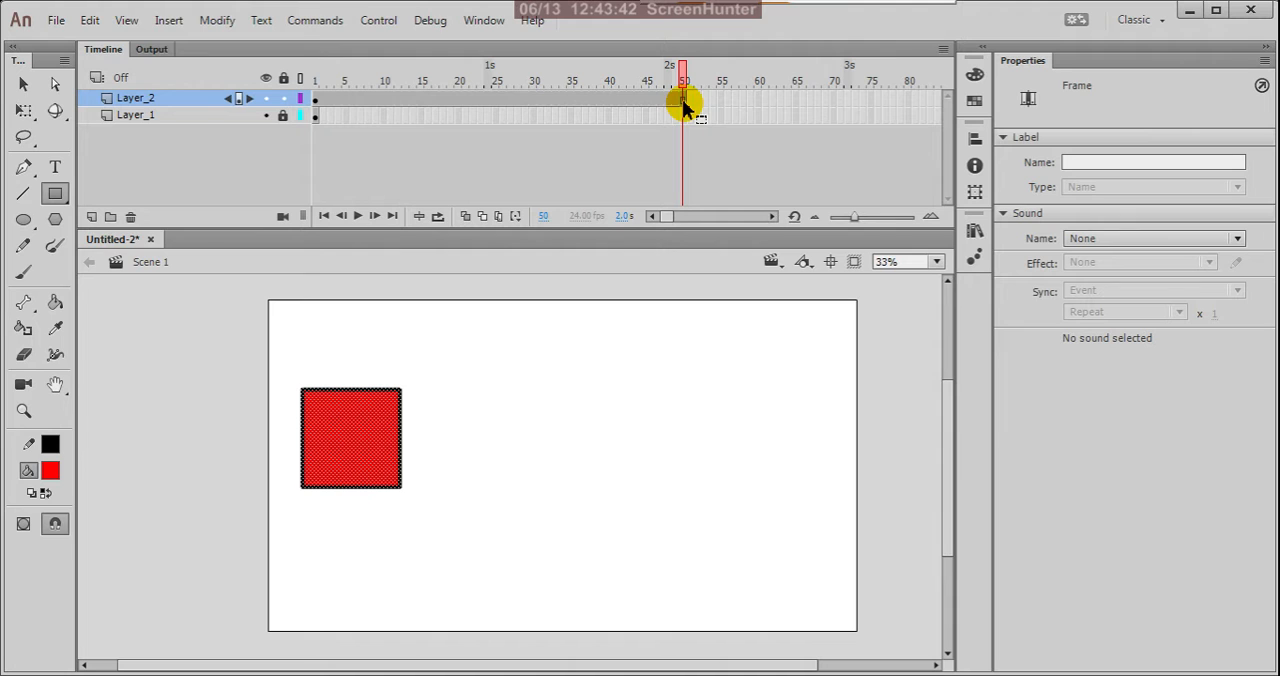
pyautogui.rightClick(684, 105)
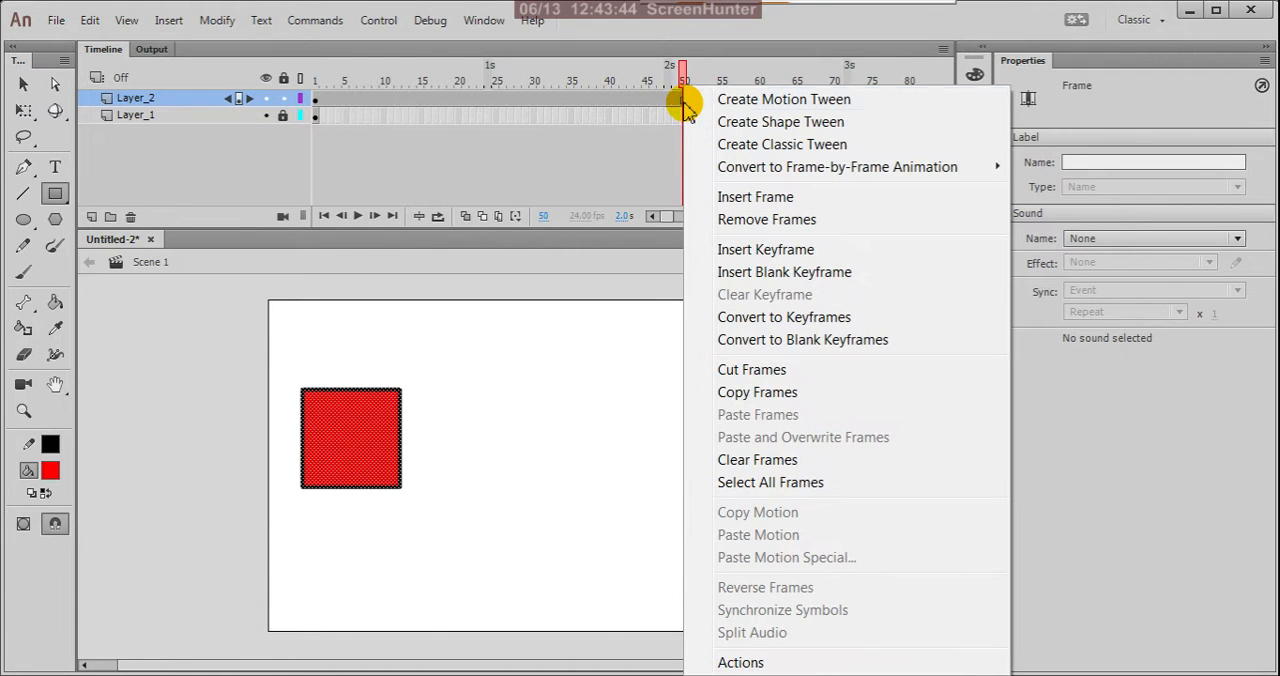
pyautogui.click(758, 101)
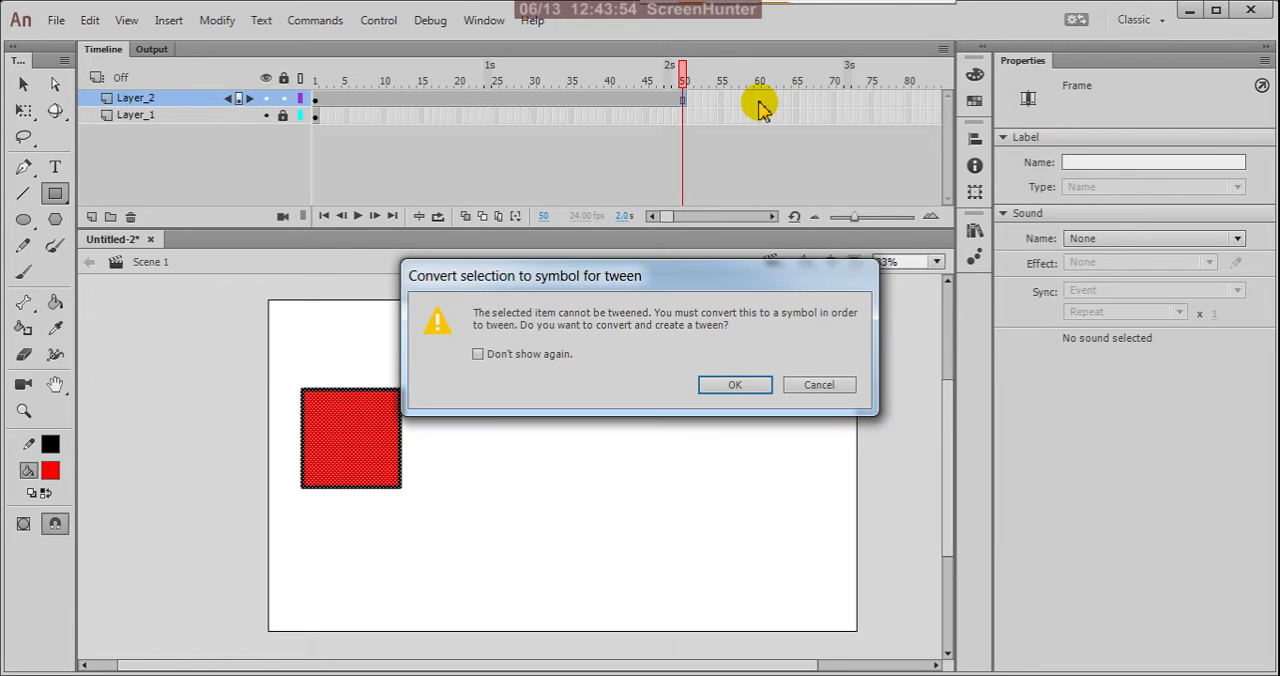
pyautogui.moveTo(692, 275); pyautogui.dragTo(700, 333)
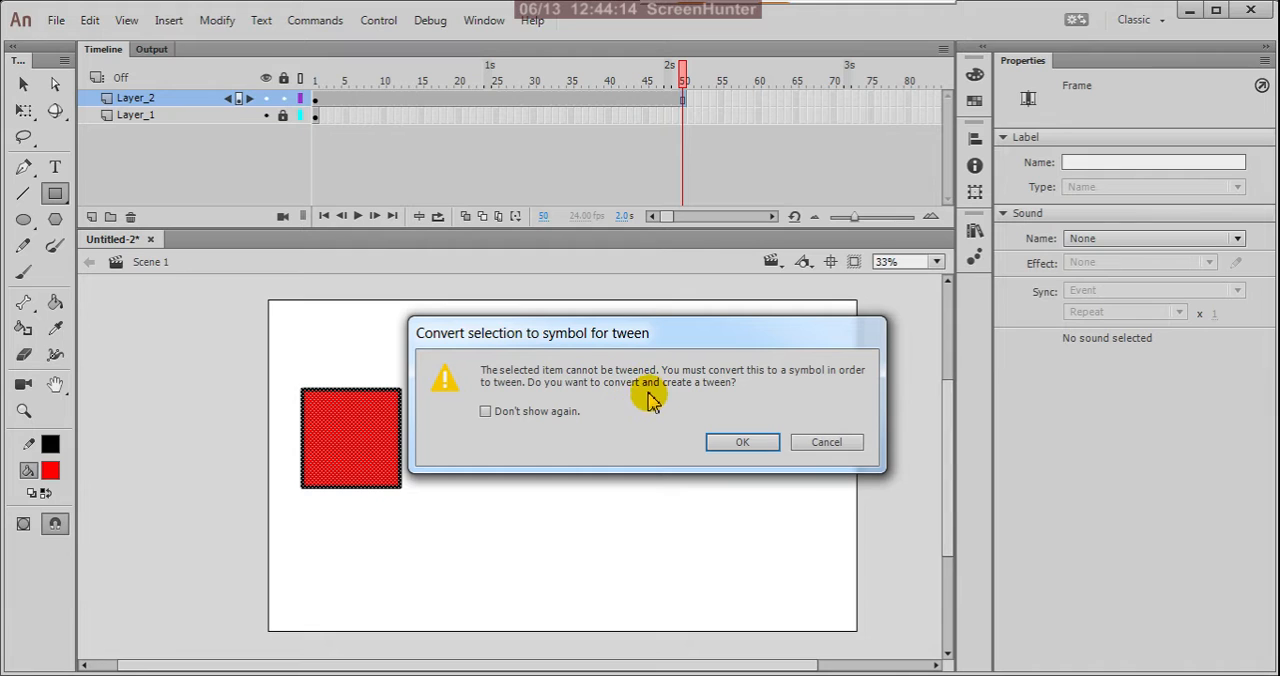
pyautogui.click(749, 445)
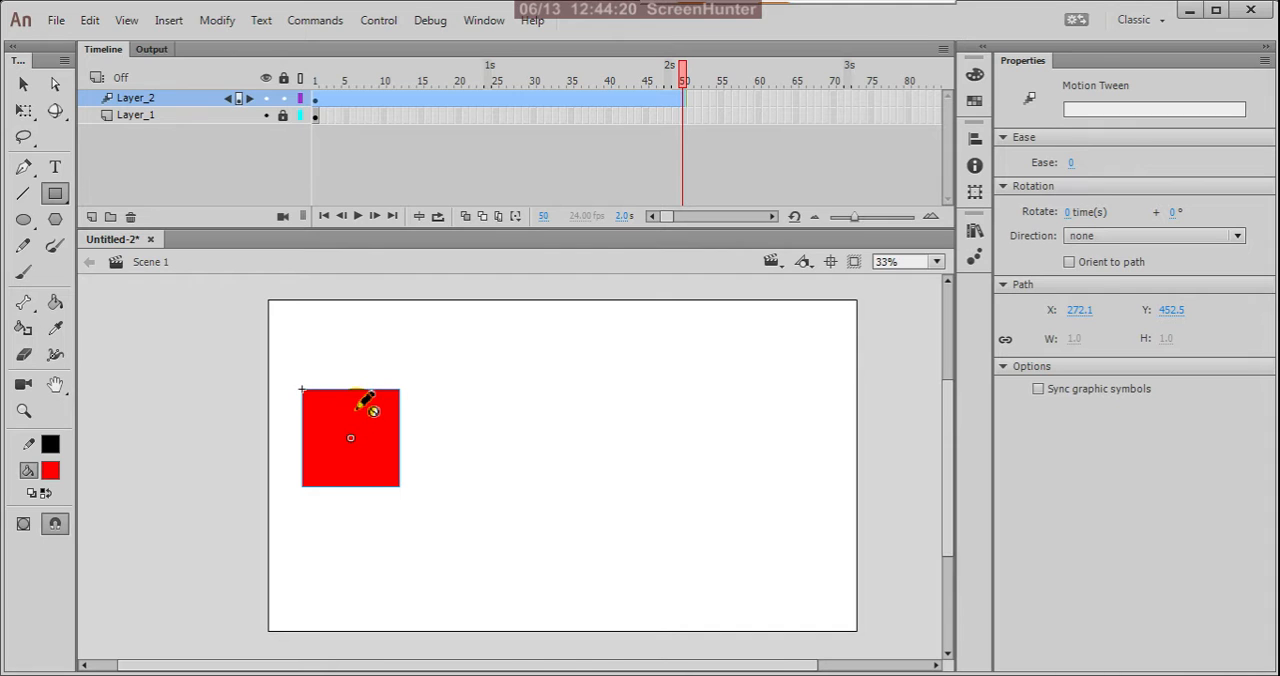
# Select the tweened square, then scrub and play the timeline between frames 1 and 50 to check its motion.
pyautogui.click(23, 85)
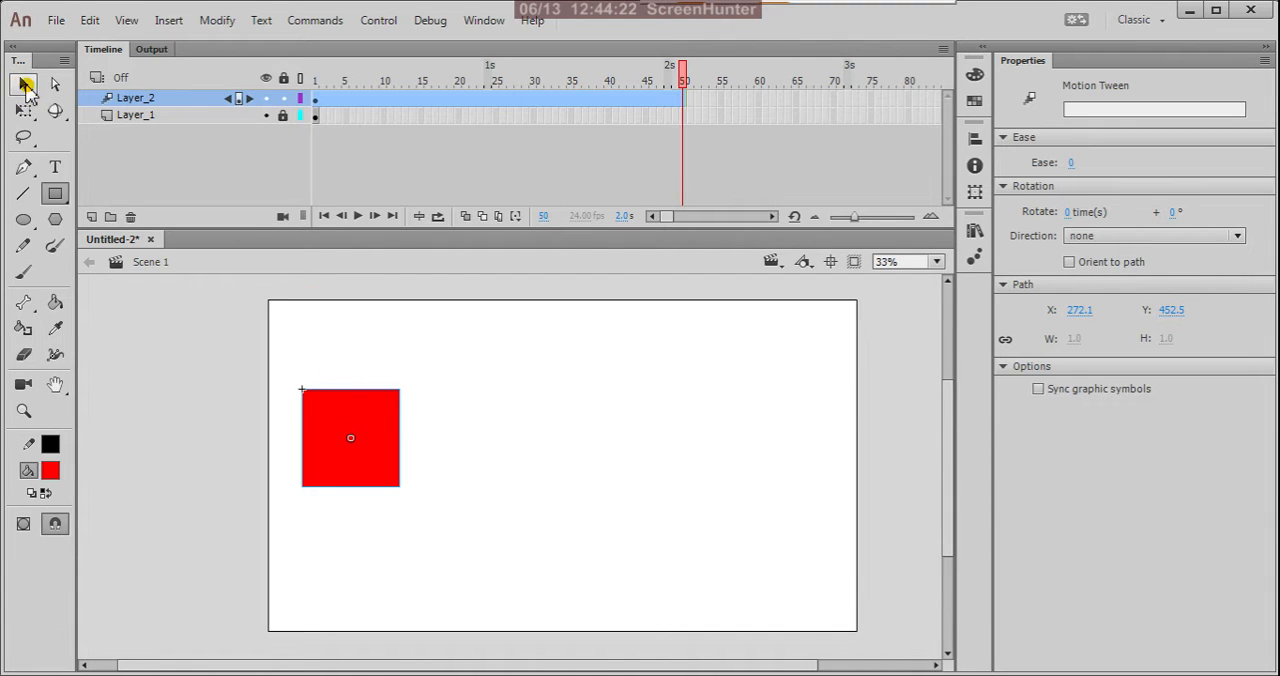
pyautogui.click(362, 476)
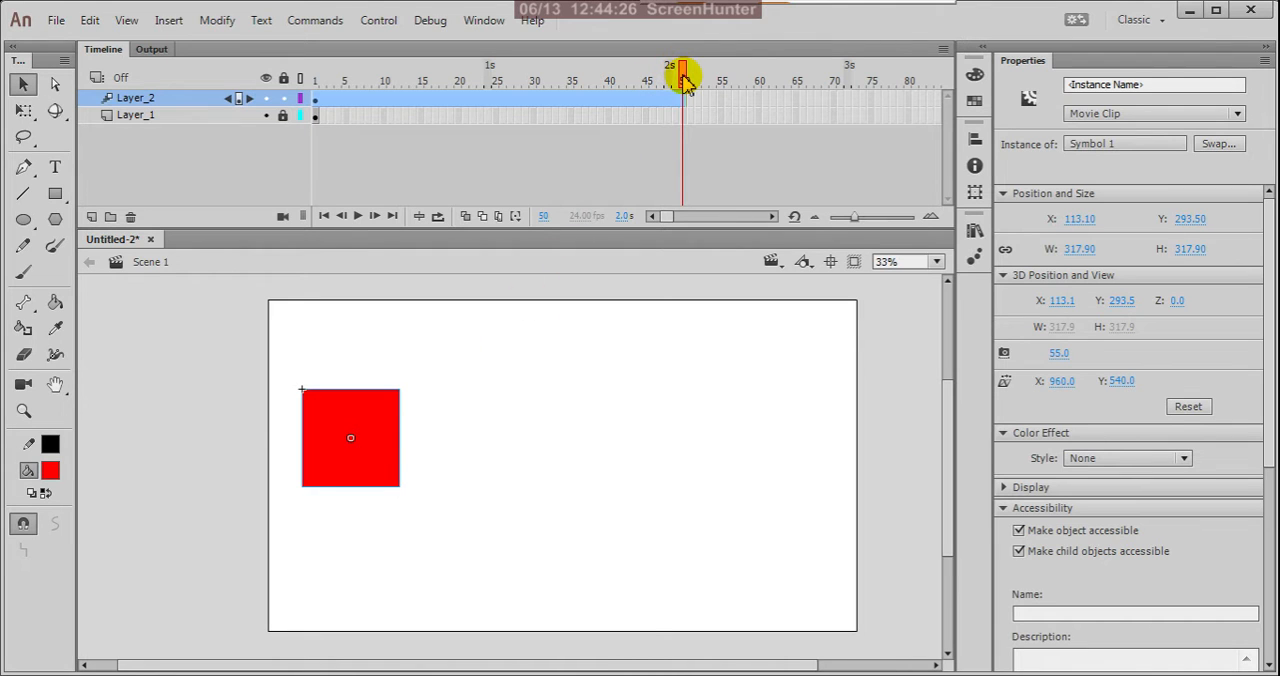
pyautogui.moveTo(683, 76); pyautogui.dragTo(655, 118)
pyautogui.click(604, 154)
pyautogui.moveTo(489, 115); pyautogui.dragTo(690, 137)
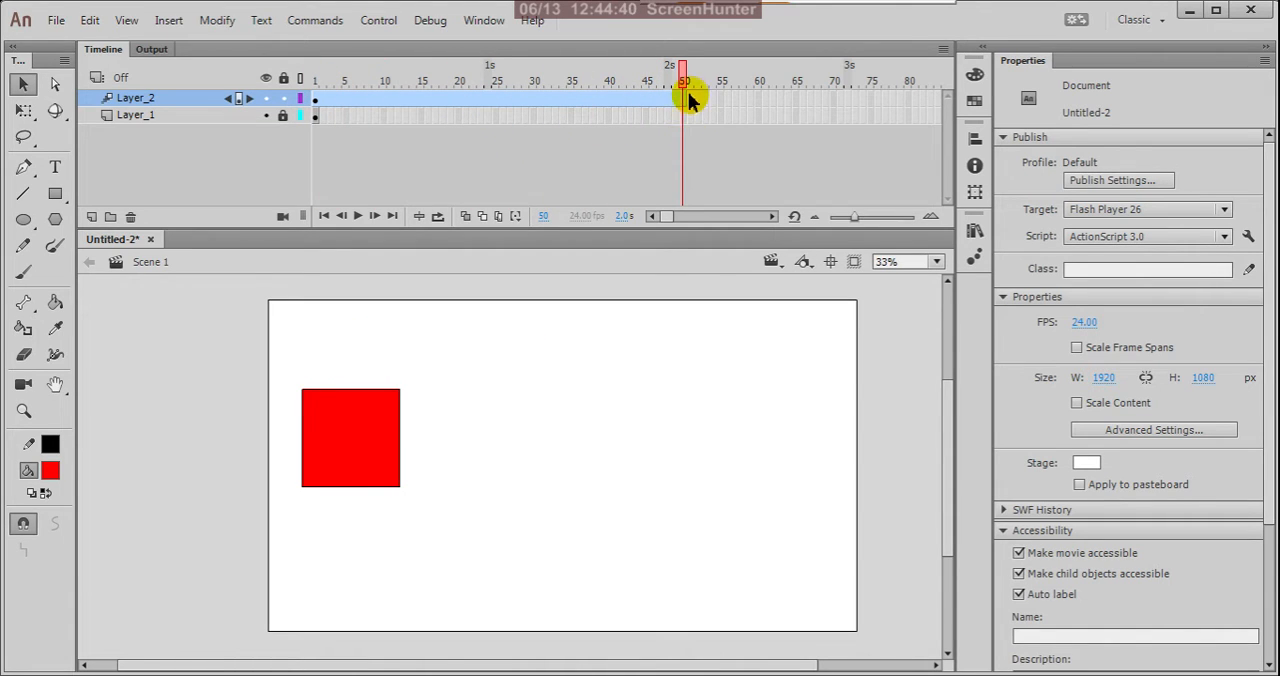
pyautogui.moveTo(685, 90); pyautogui.dragTo(316, 110)
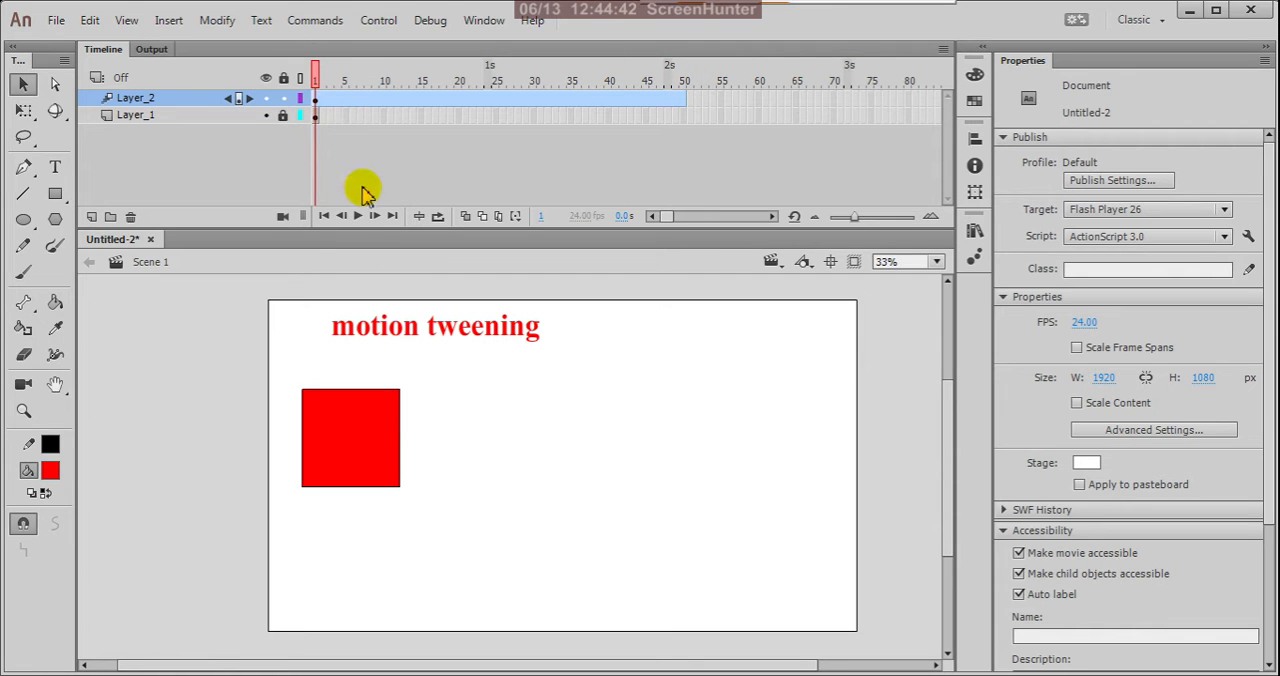
pyautogui.click(358, 218)
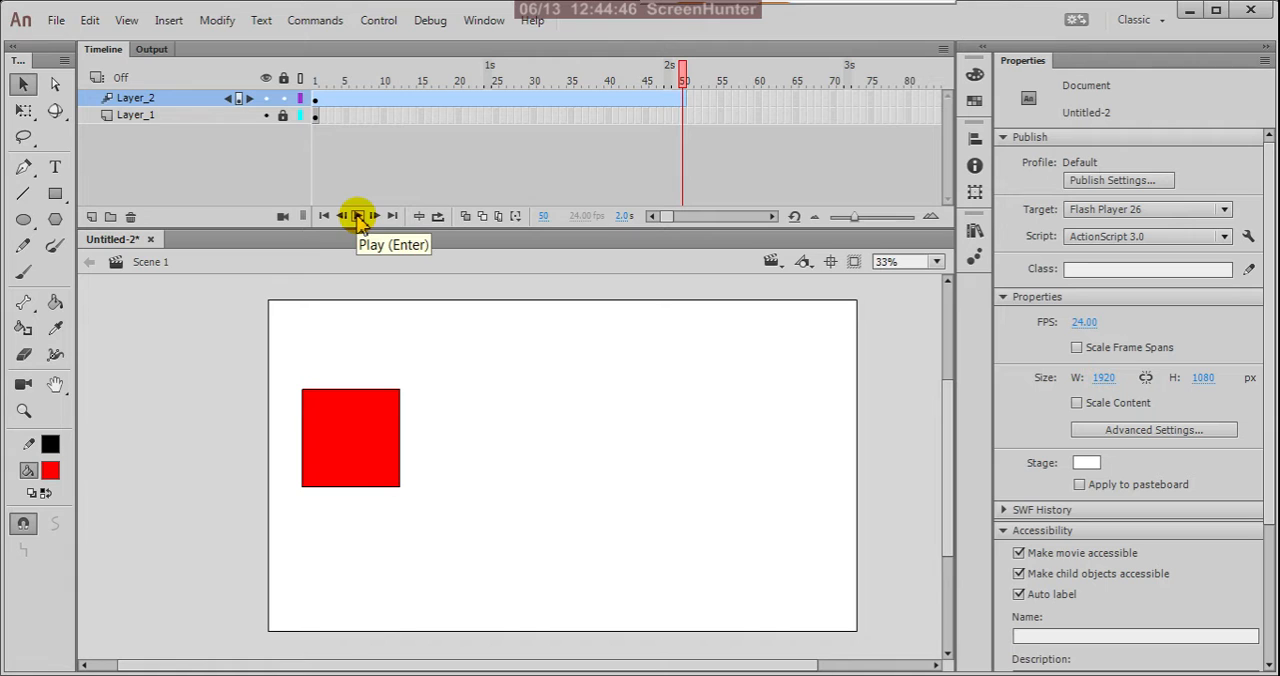
pyautogui.click(315, 102)
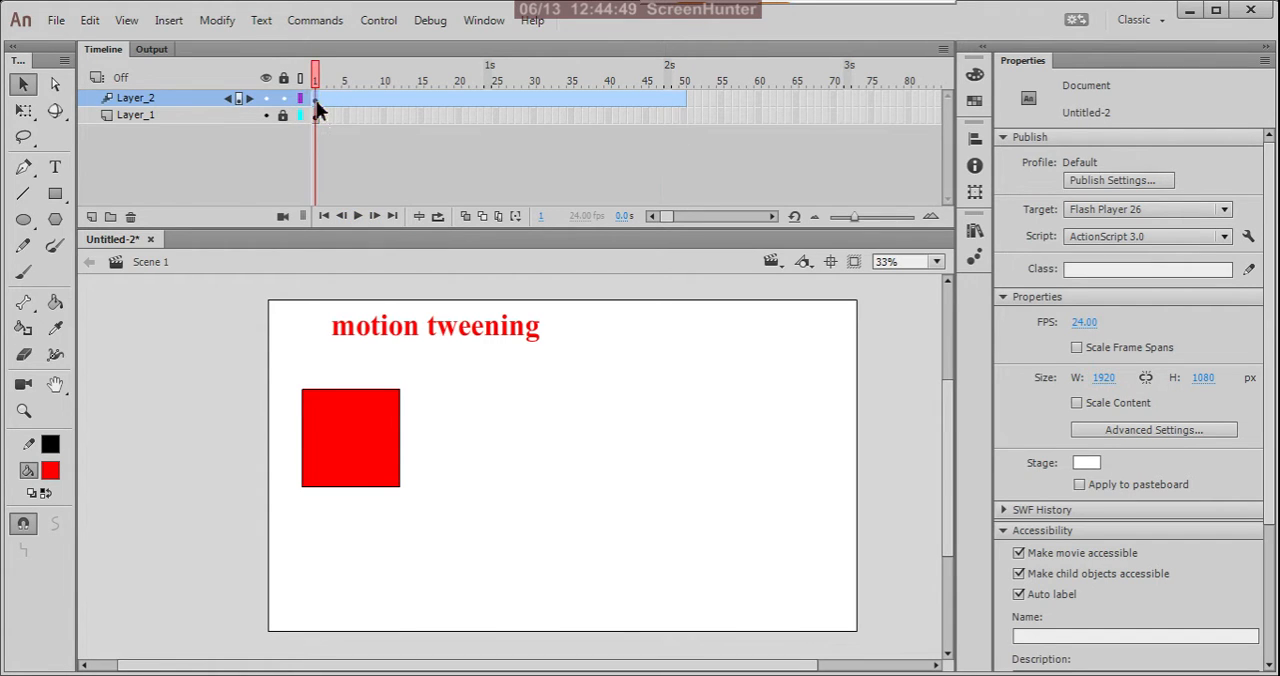
# At frame 50 of Layer_2, move the red square horizontally about 1396 px to the right side of the stage.
pyautogui.click(684, 103)
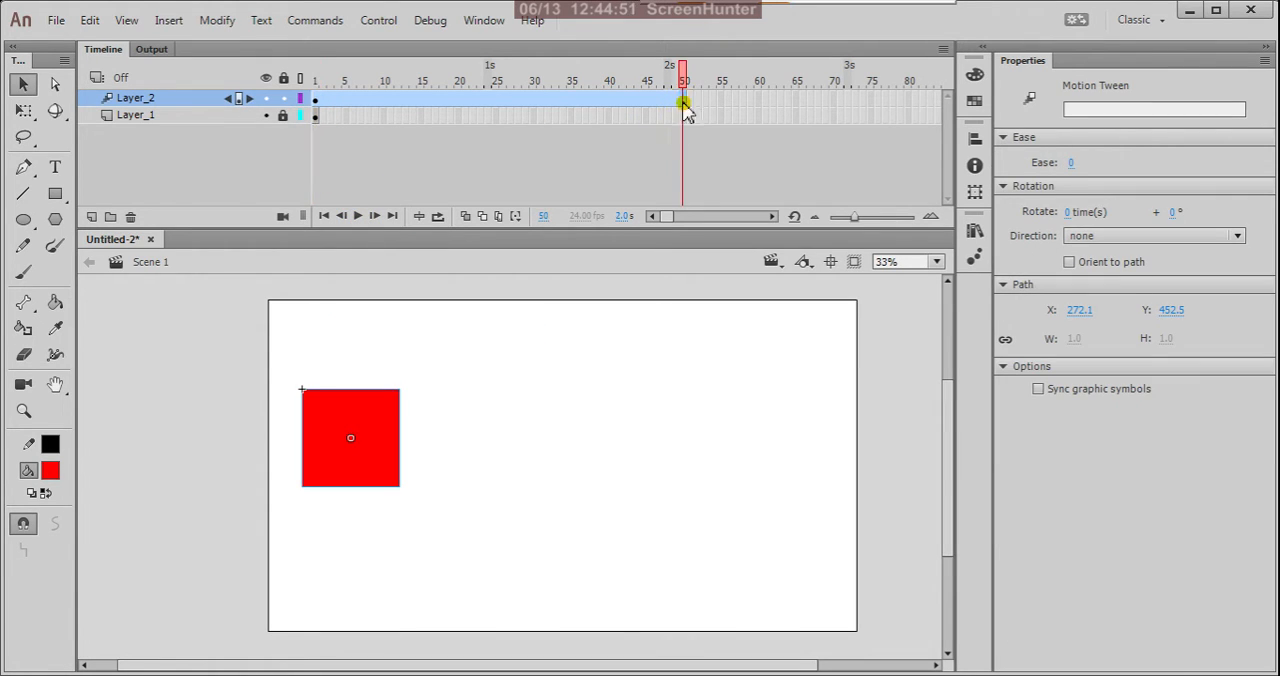
pyautogui.click(316, 102)
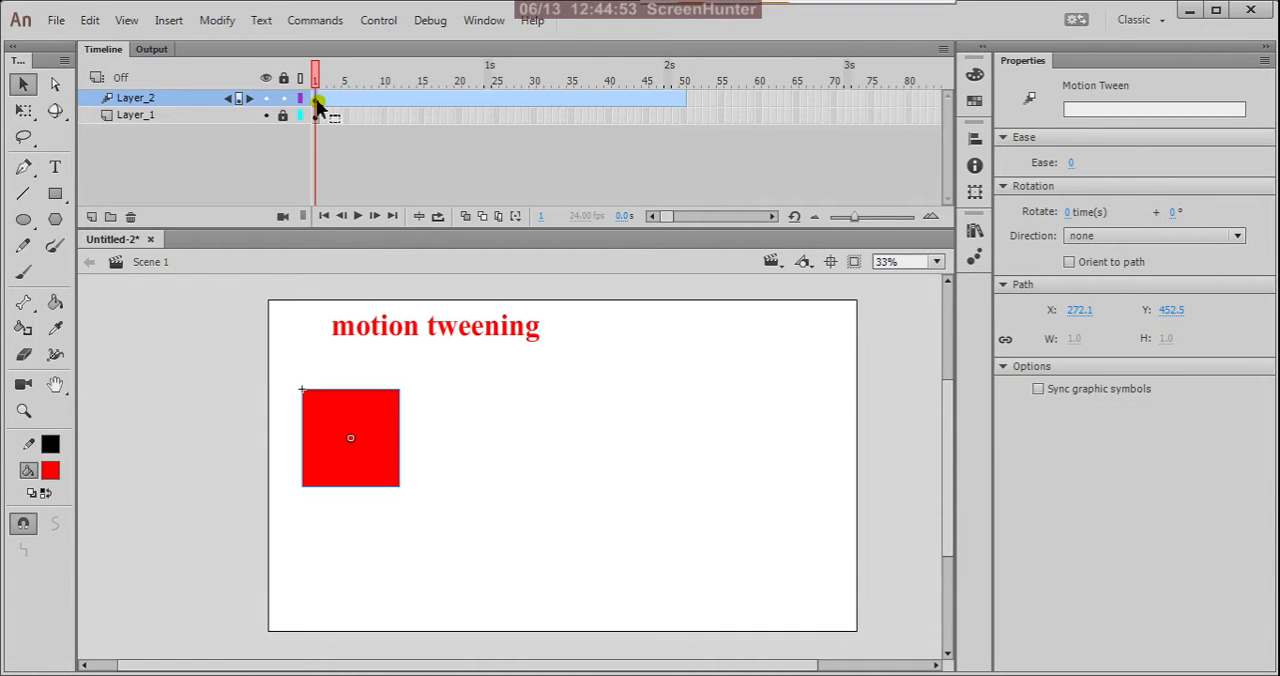
pyautogui.click(684, 103)
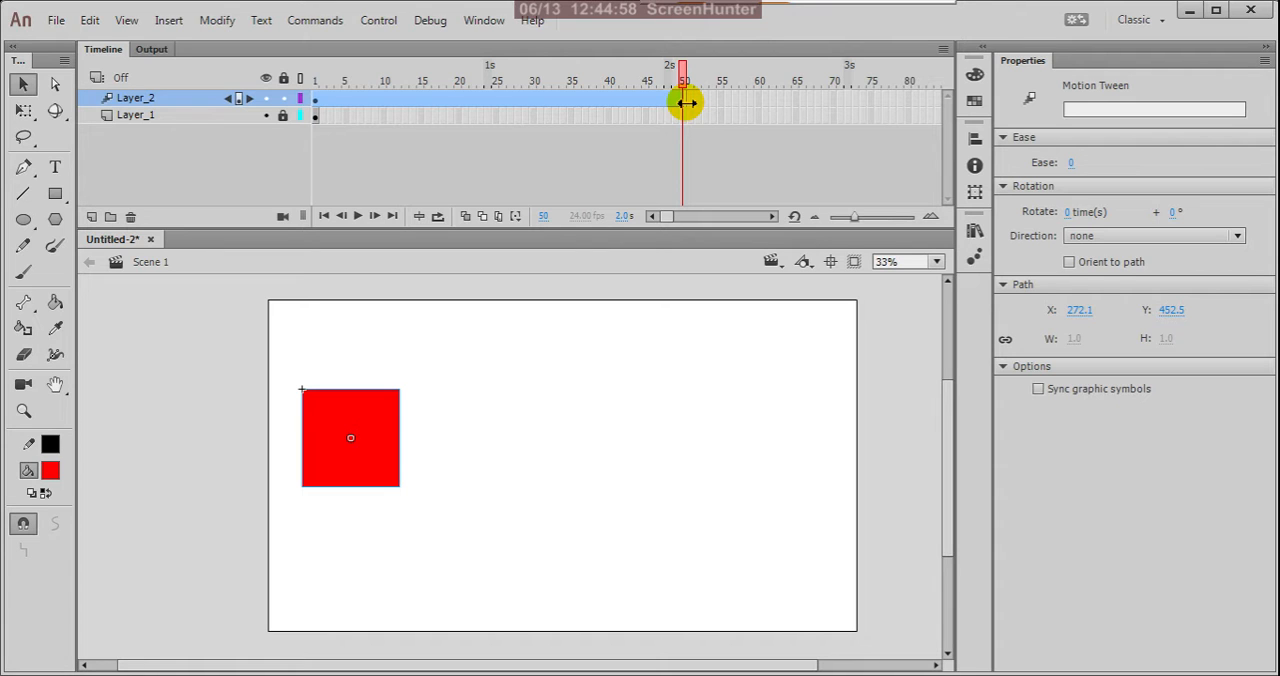
pyautogui.moveTo(680, 90); pyautogui.dragTo(688, 170)
pyautogui.click(684, 100)
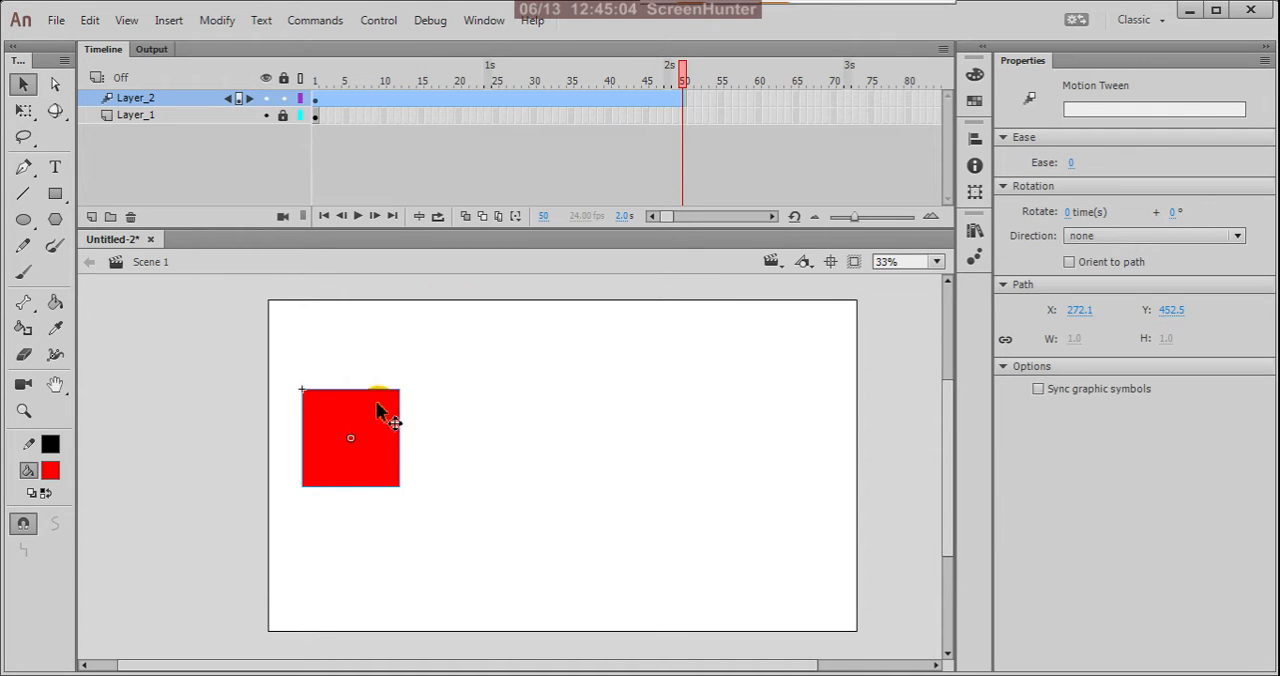
pyautogui.moveTo(507, 424); pyautogui.dragTo(803, 440)
pyautogui.click(703, 134)
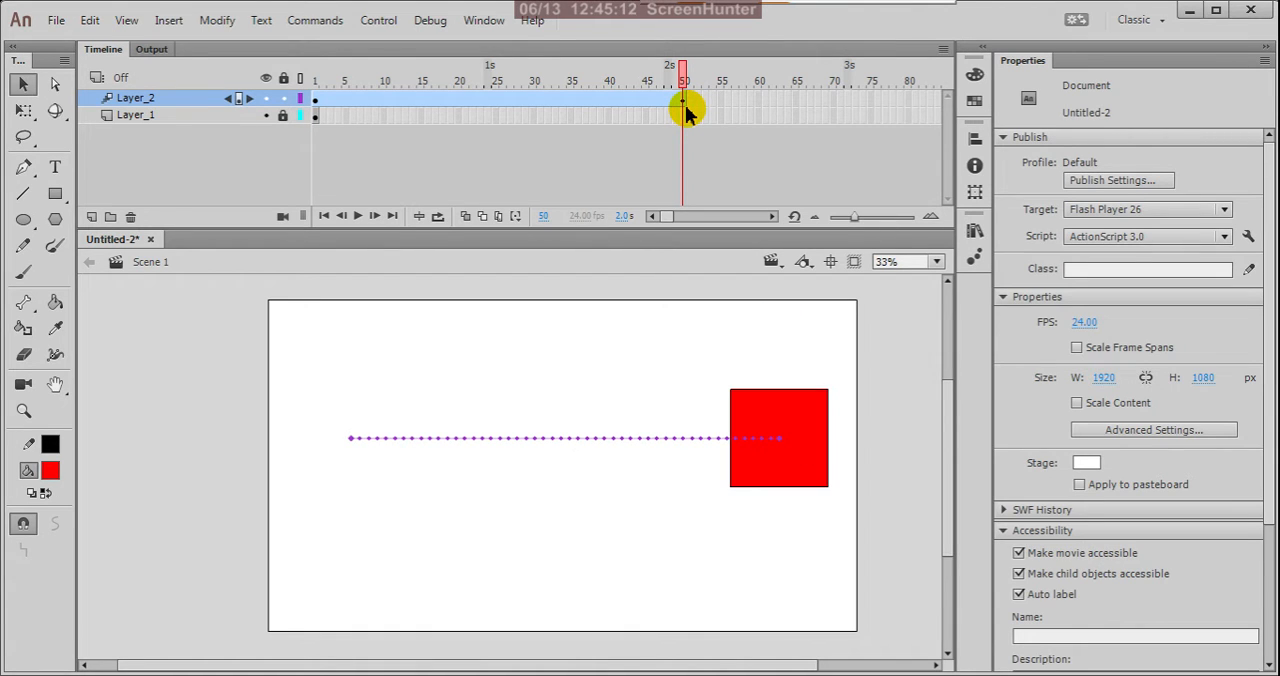
# Compare the square's positions at frames 1 and 50, scrub between them, and play the tween several times.
pyautogui.click(316, 100)
pyautogui.click(312, 460)
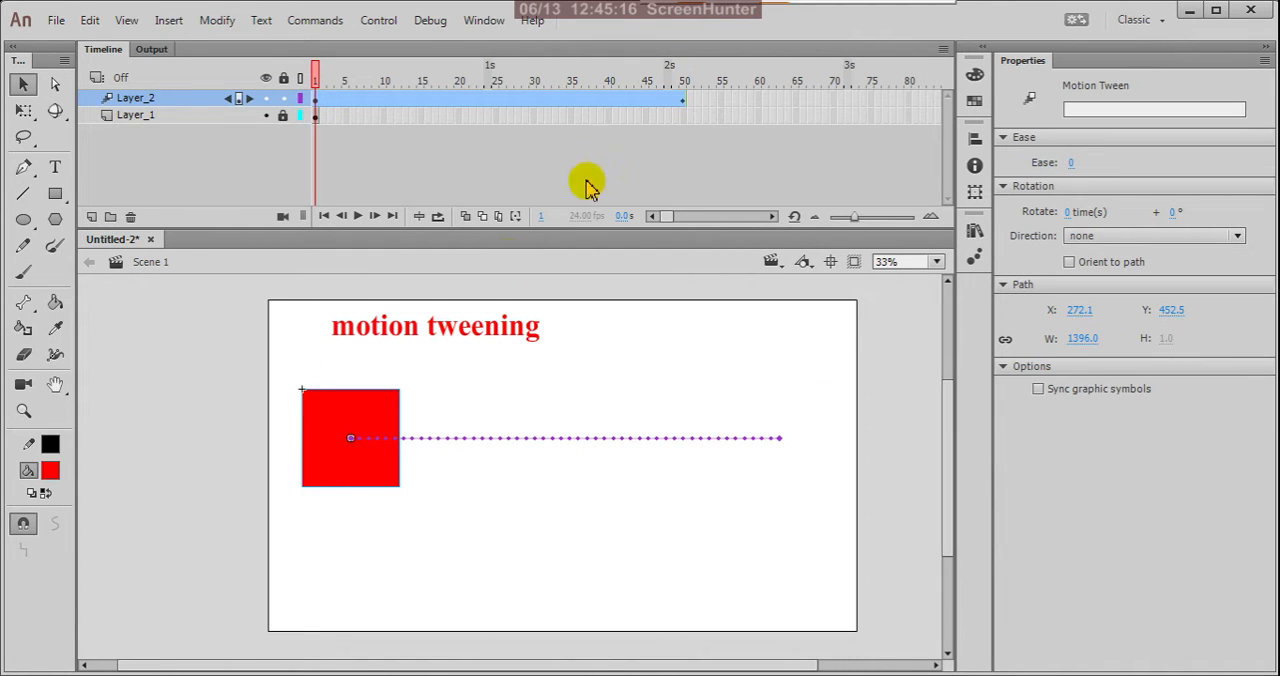
pyautogui.moveTo(686, 104); pyautogui.dragTo(686, 104)
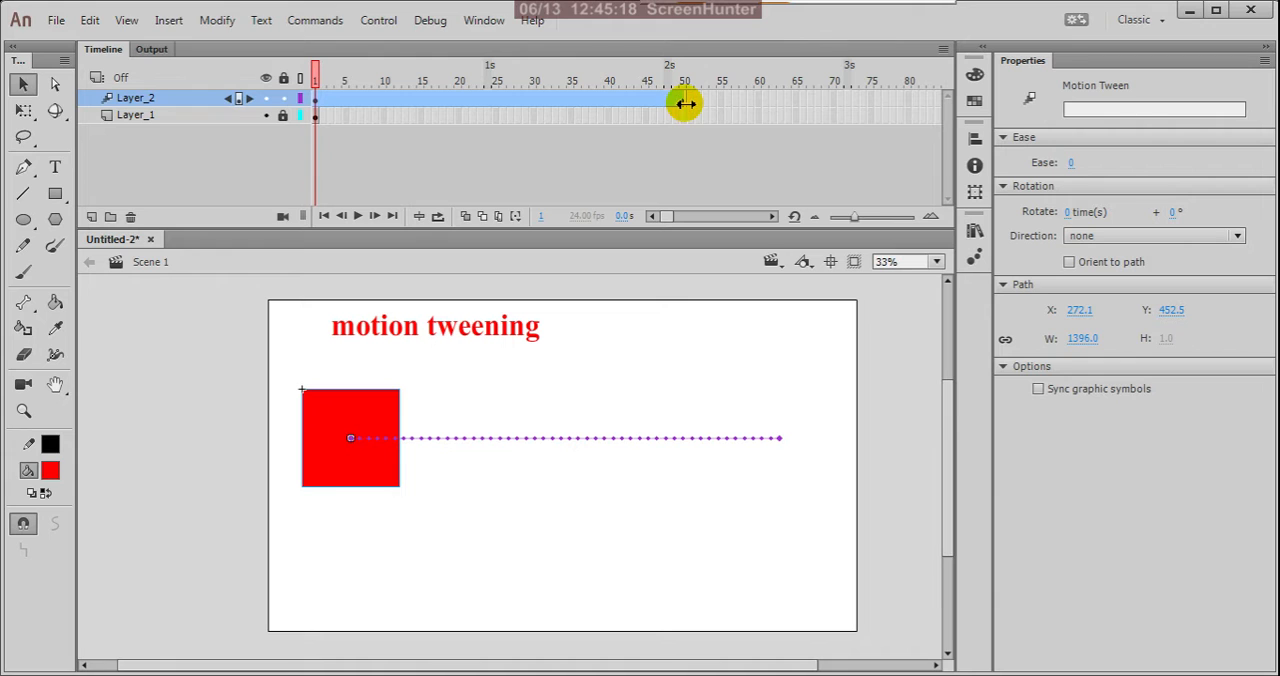
pyautogui.click(684, 104)
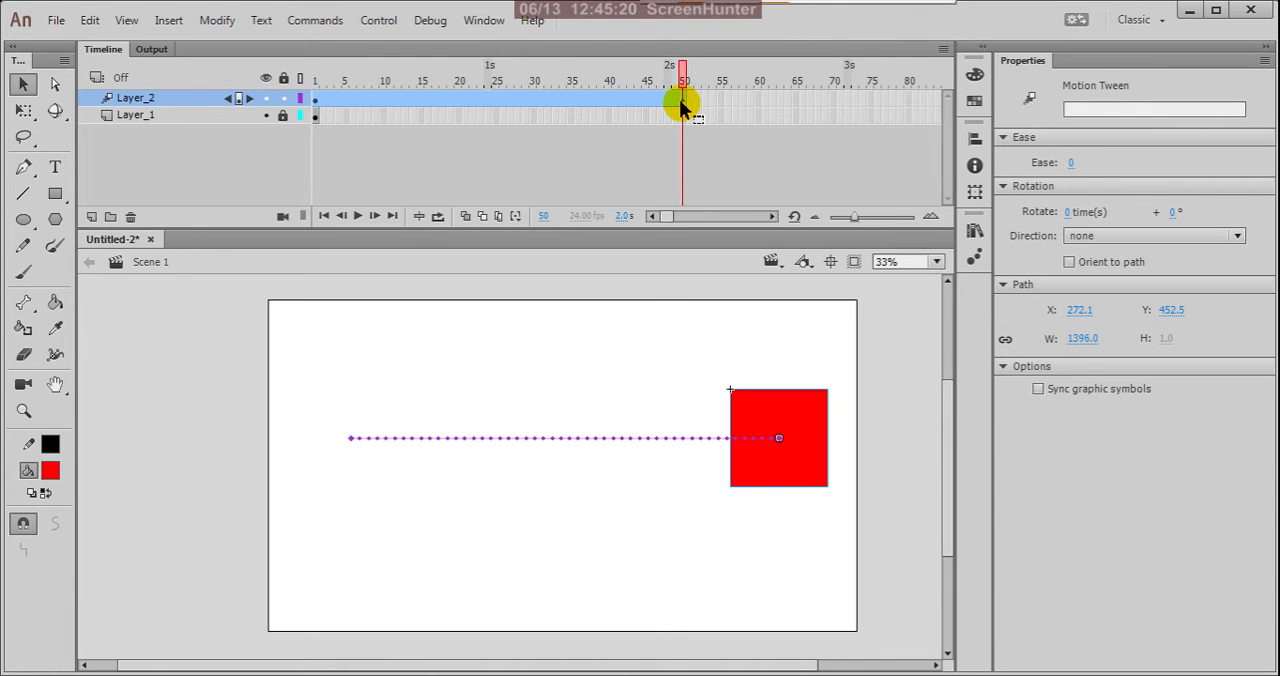
pyautogui.moveTo(683, 104); pyautogui.dragTo(308, 157)
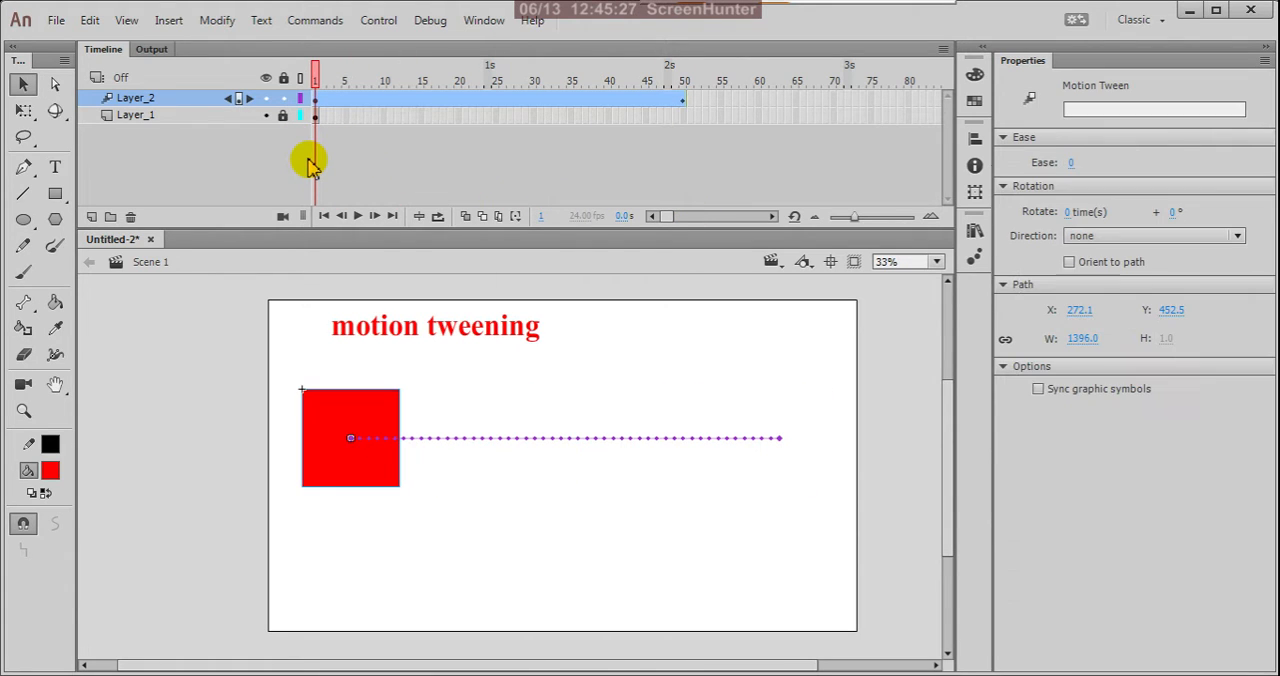
pyautogui.click(358, 216)
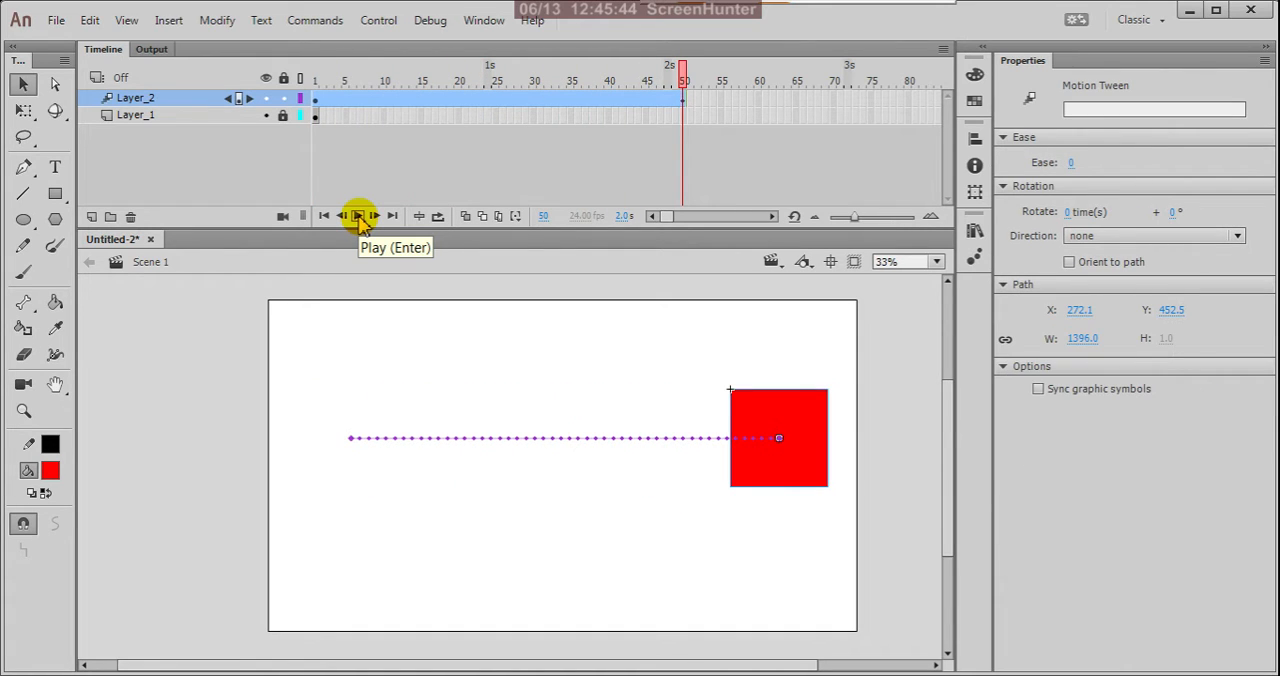
pyautogui.click(358, 216)
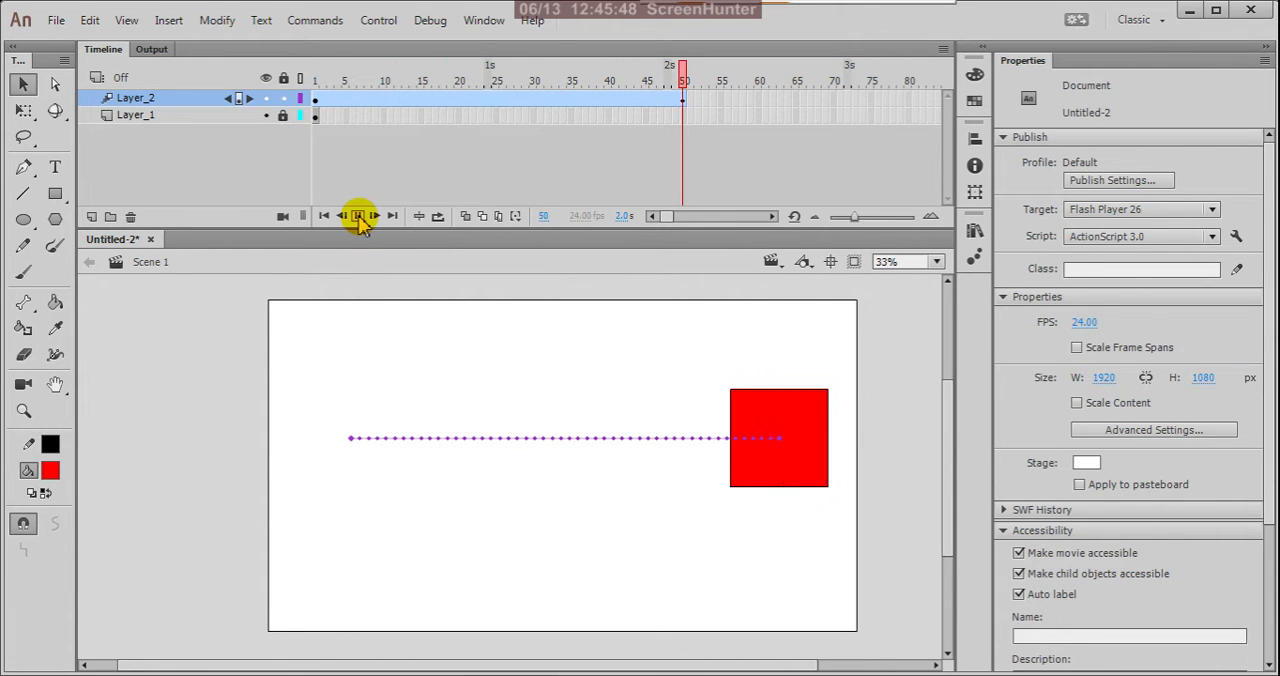
pyautogui.click(358, 216)
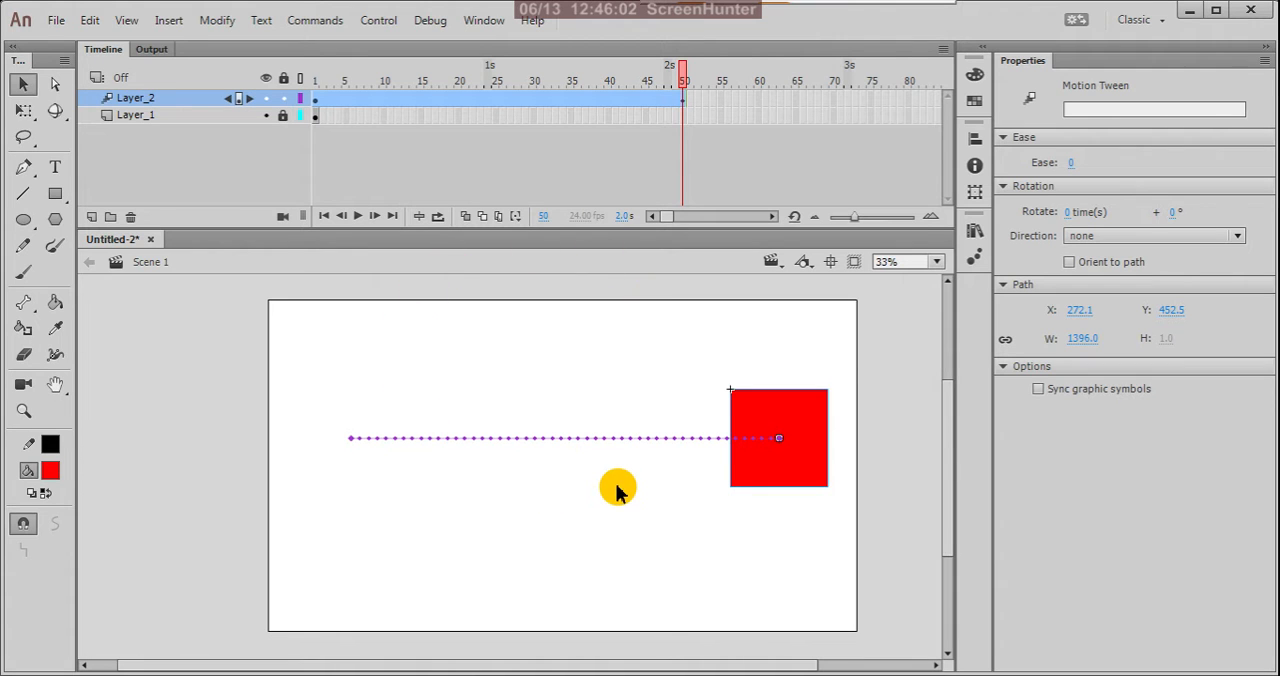
# Examine the dots along the square's motion path up close and across the whole stage.
pyautogui.scroll(6, 574, 446)
pyautogui.scroll(-7, 582, 435)
pyautogui.press('alt')
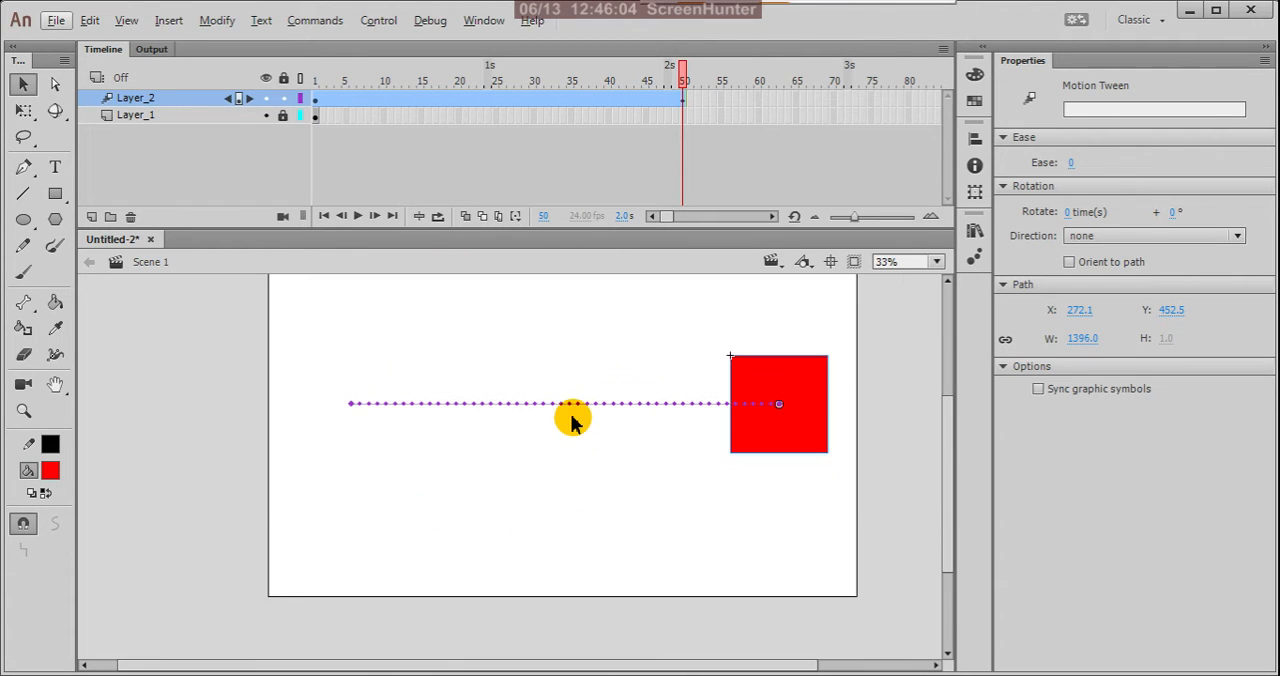
pyautogui.scroll(3, 457, 408)
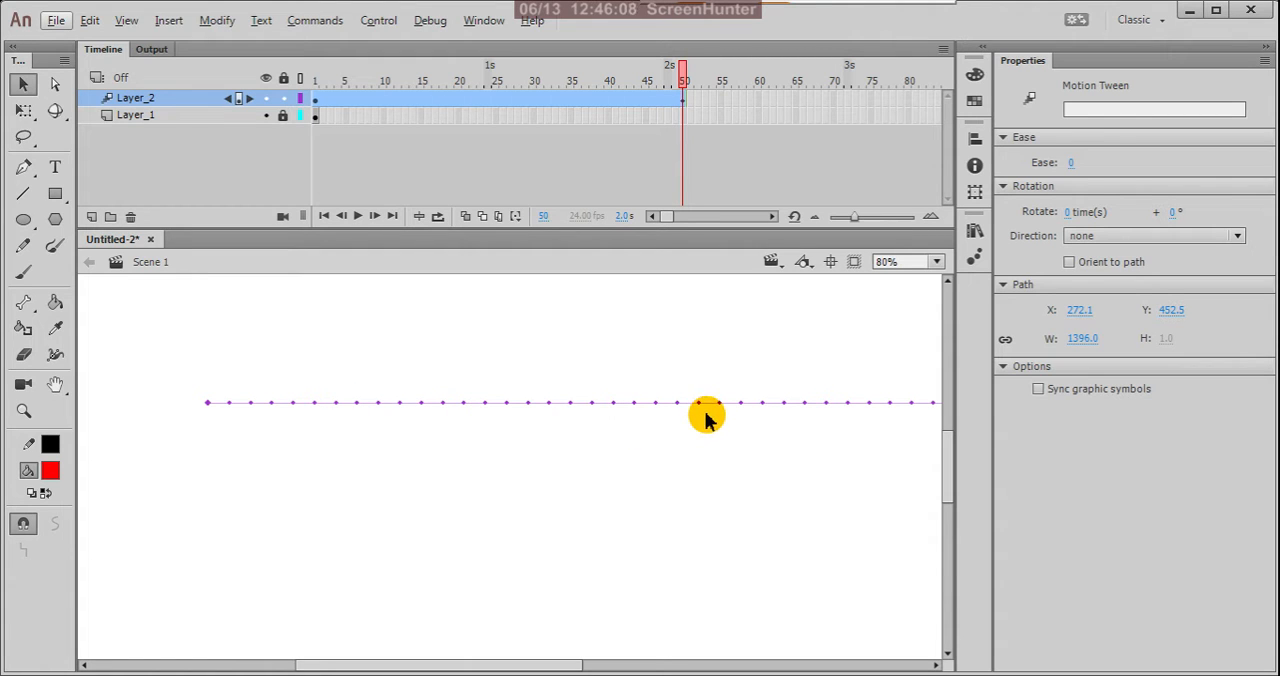
pyautogui.scroll(-2, 606, 372)
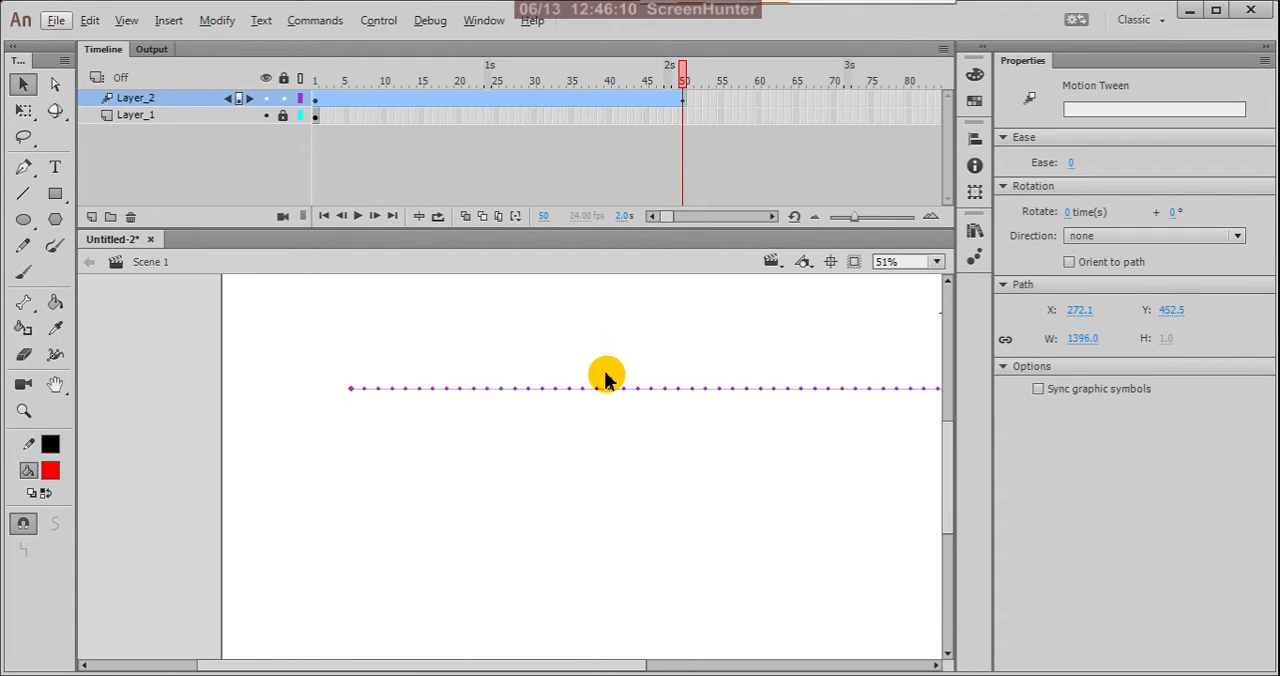
pyautogui.scroll(-3, 606, 378)
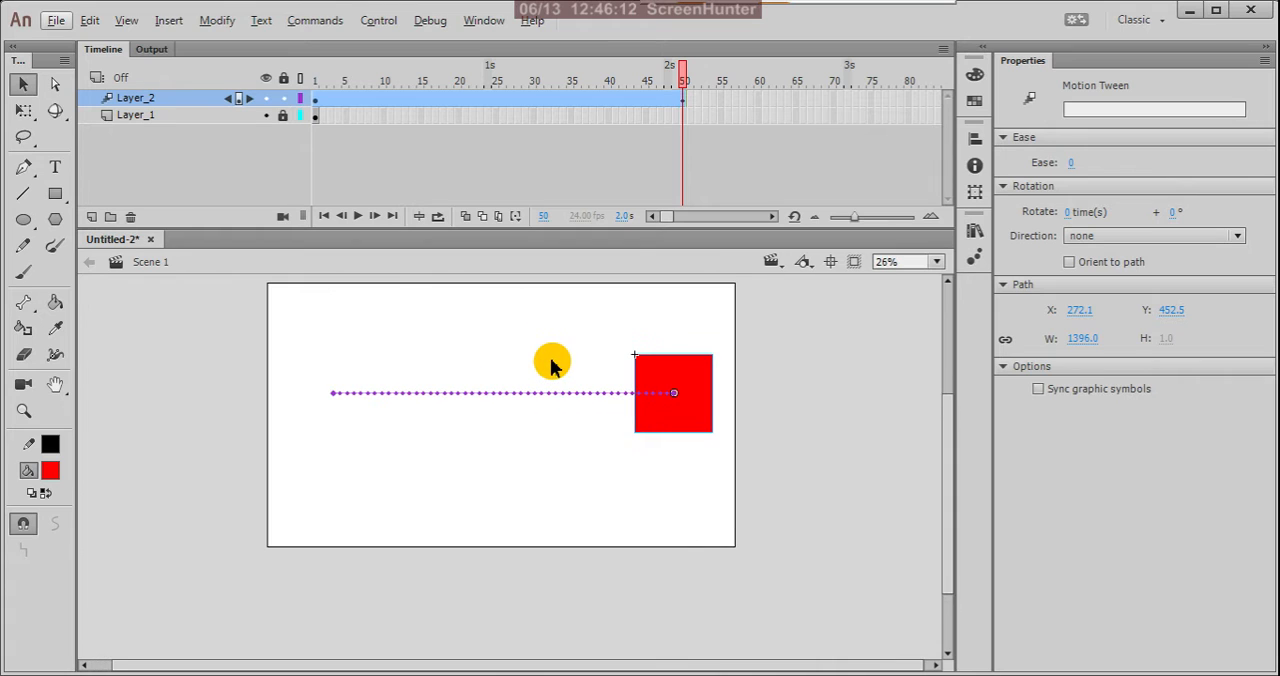
pyautogui.scroll(1, 405, 358)
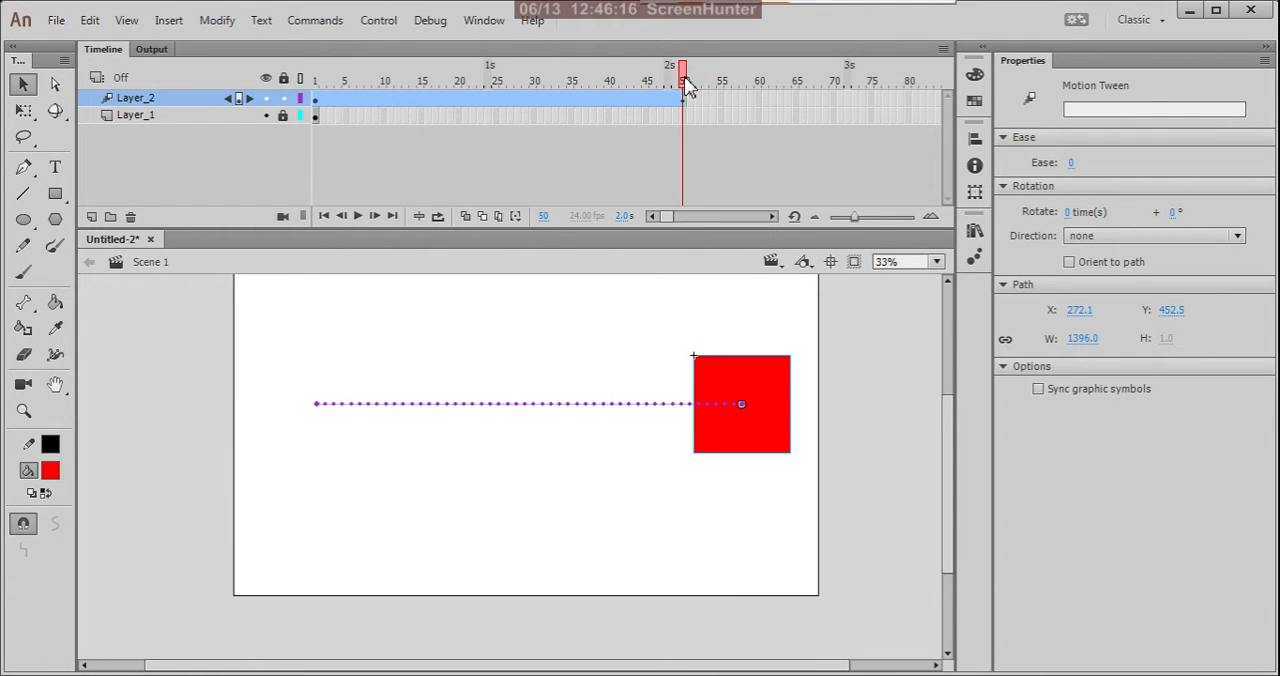
# Return to frame 1, turn on Onion Skin and extend its range to frame 50.
pyautogui.moveTo(689, 86); pyautogui.dragTo(310, 118)
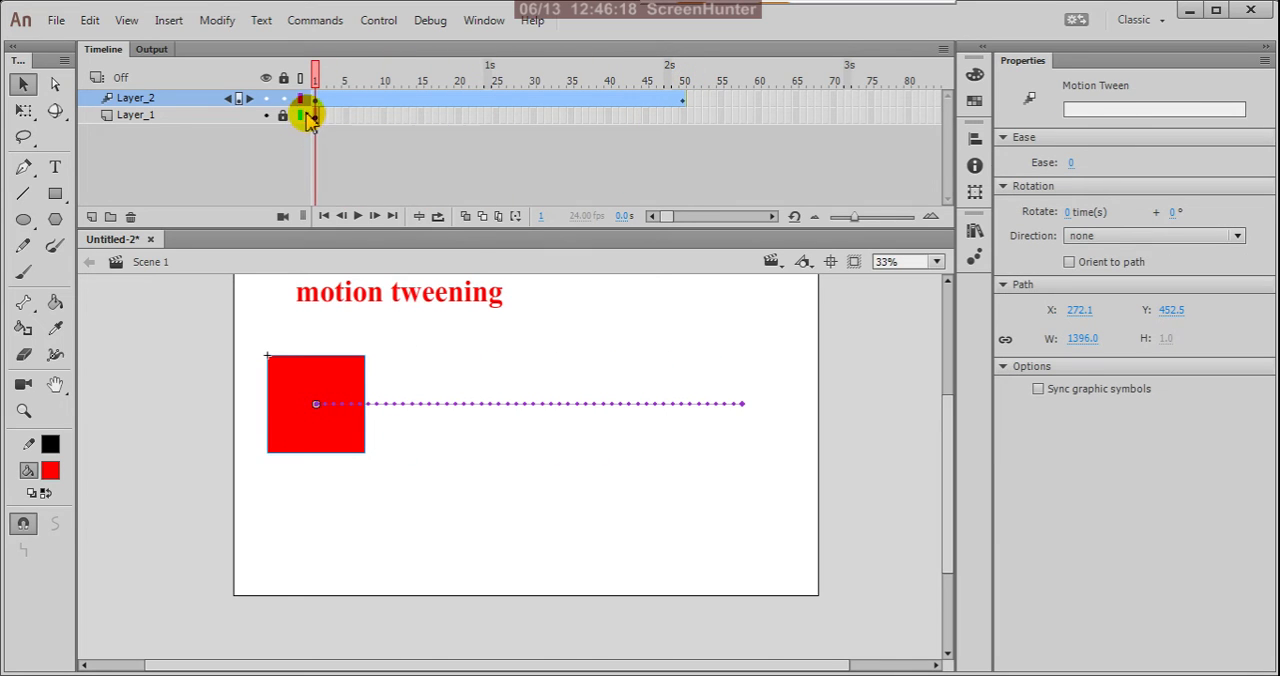
pyautogui.click(466, 218)
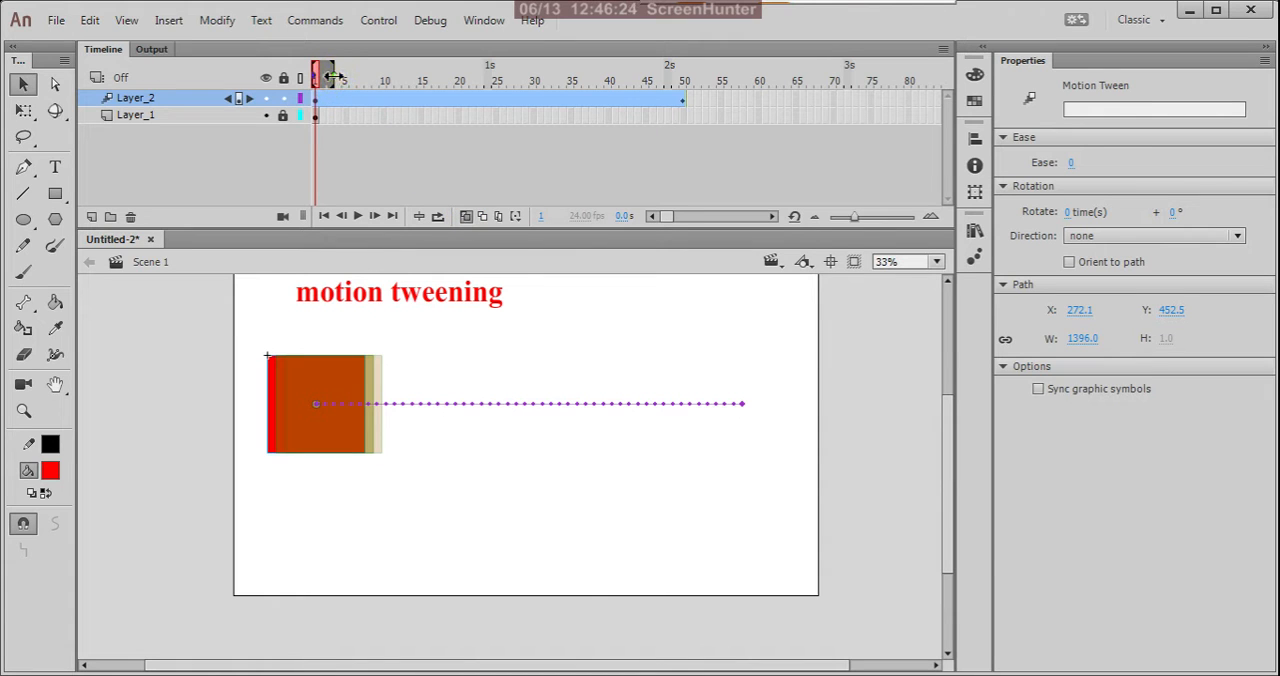
pyautogui.moveTo(333, 76); pyautogui.dragTo(681, 125)
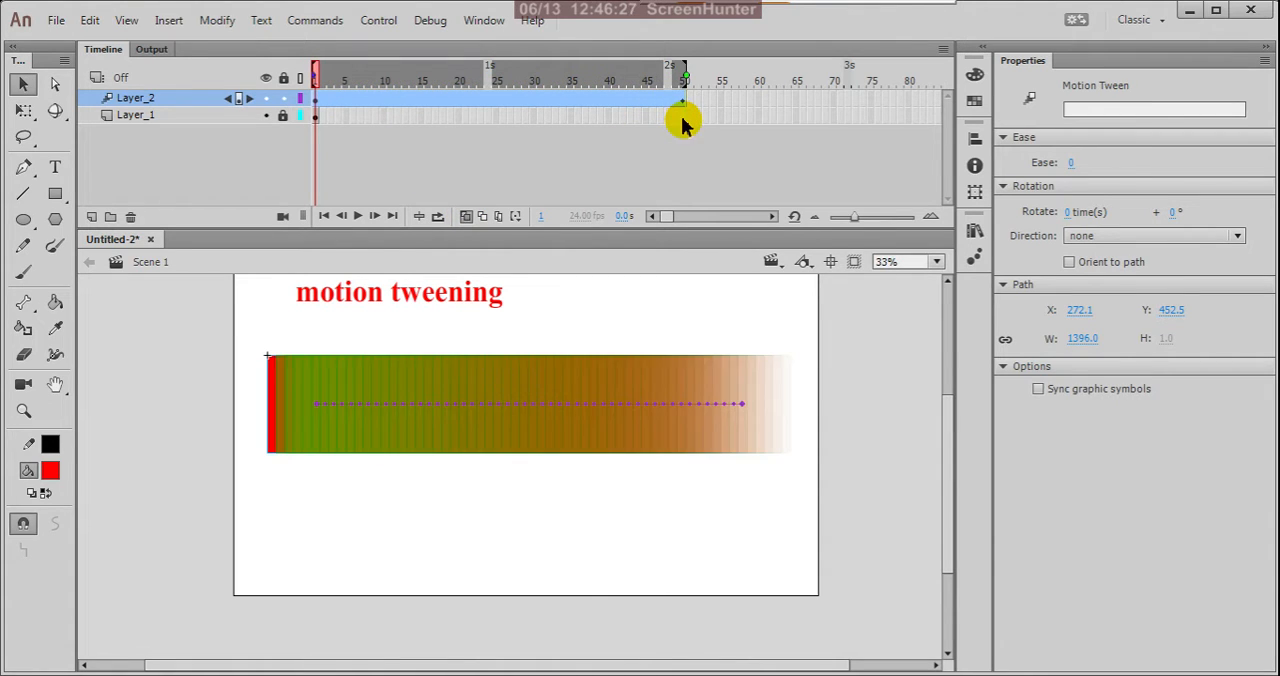
# Examine the onion-skinned copies of the square along the path from its start to its end.
pyautogui.click(761, 321)
pyautogui.scroll(2, 697, 386)
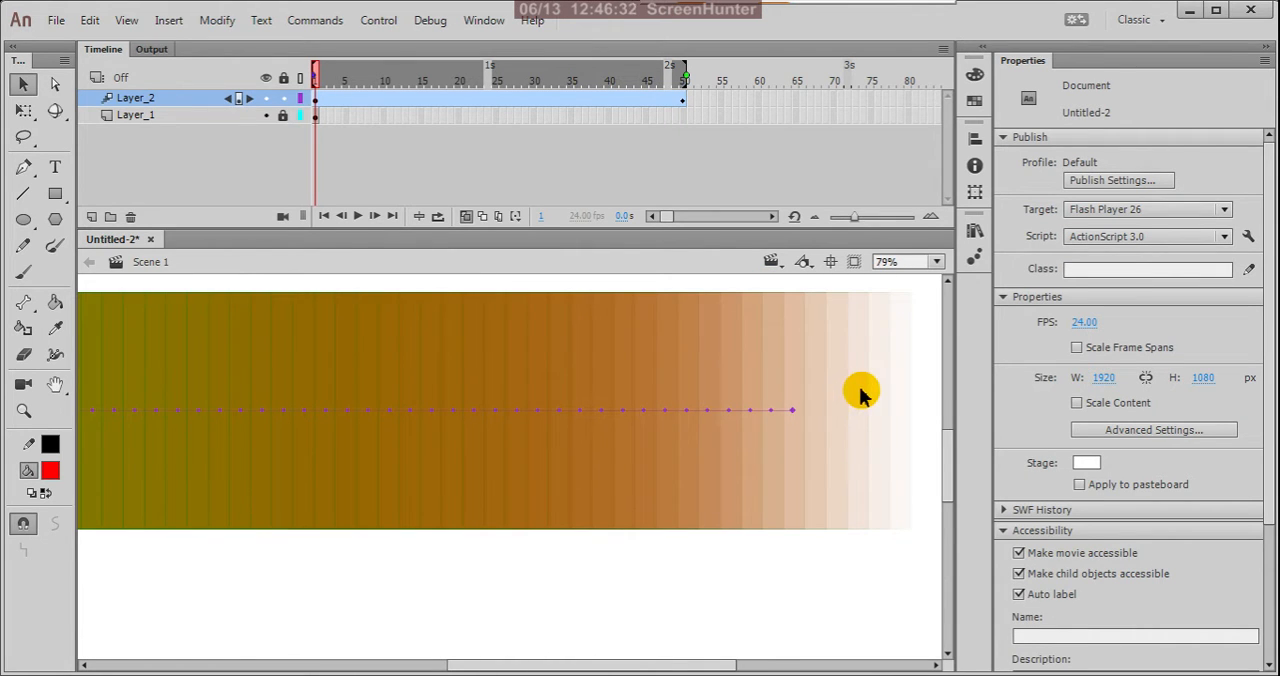
pyautogui.scroll(-2, 840, 392)
pyautogui.scroll(2, 275, 408)
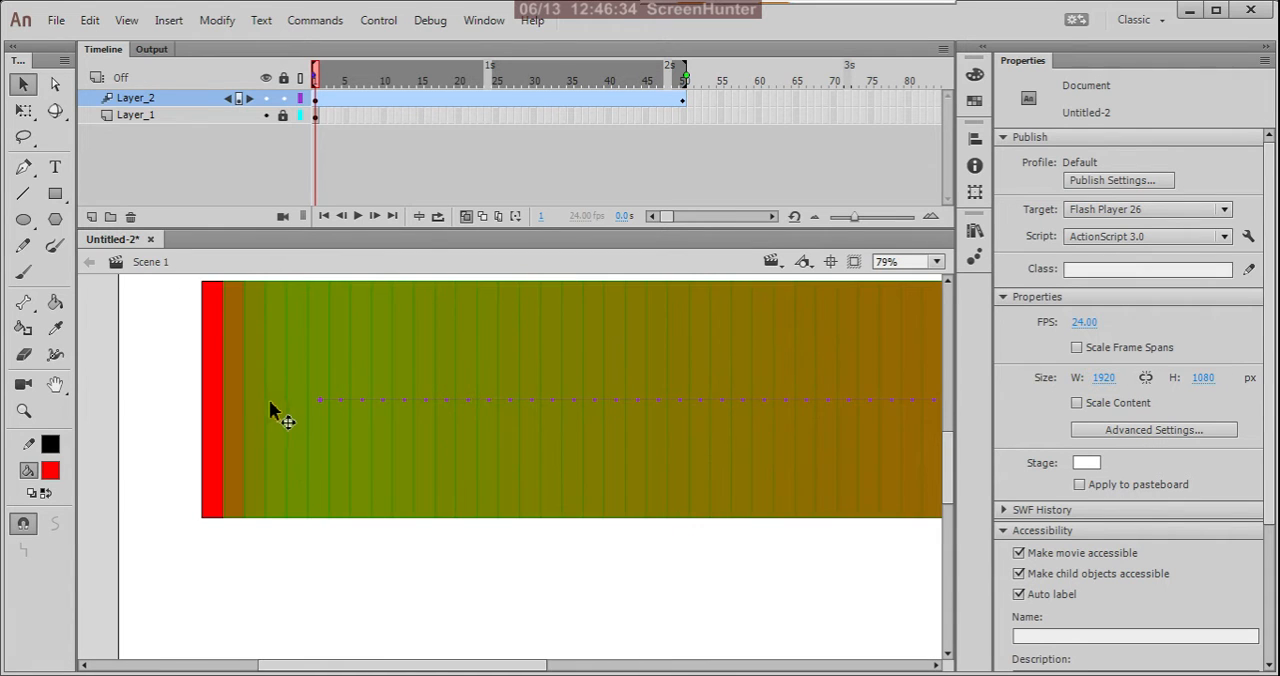
pyautogui.scroll(-2, 271, 397)
pyautogui.scroll(1, 285, 395)
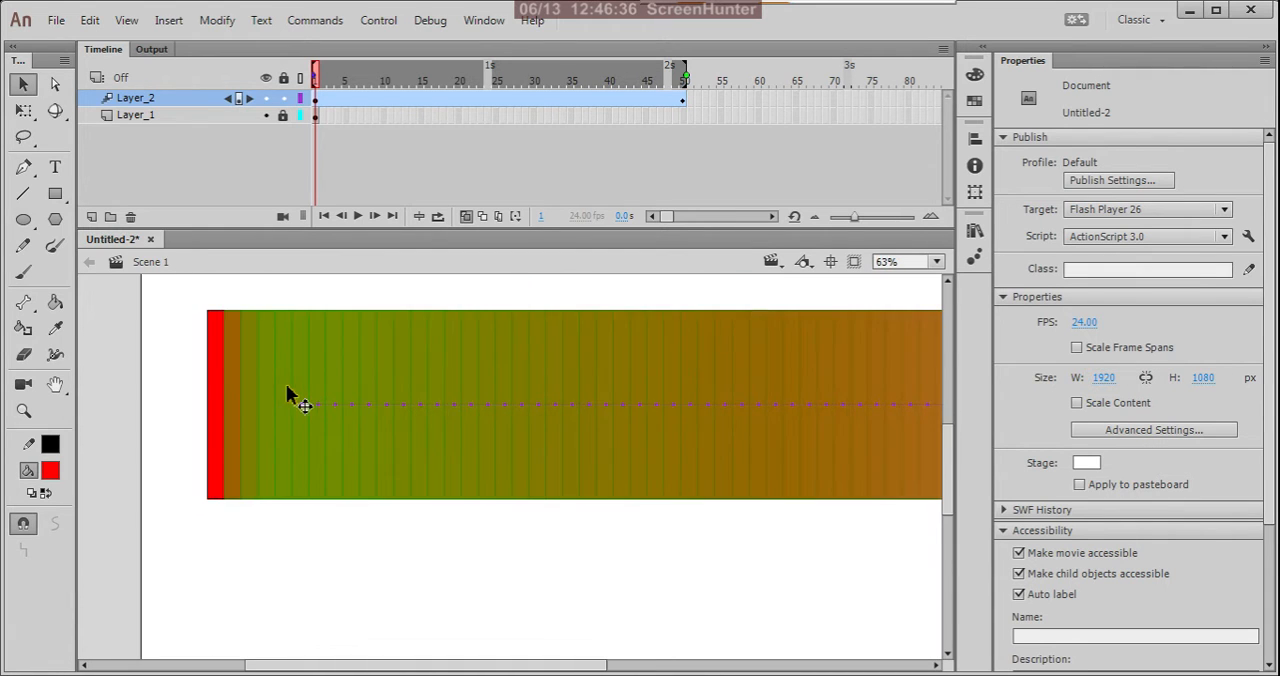
pyautogui.scroll(-1, 290, 393)
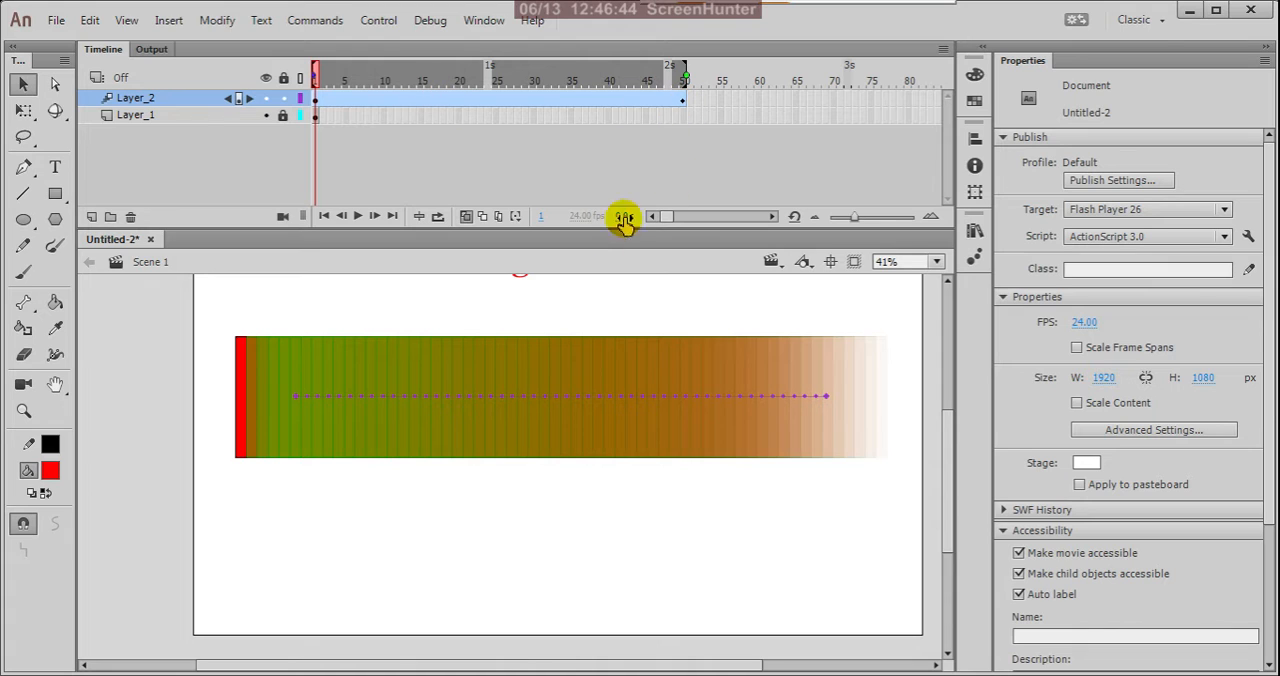
pyautogui.scroll(1, 418, 372)
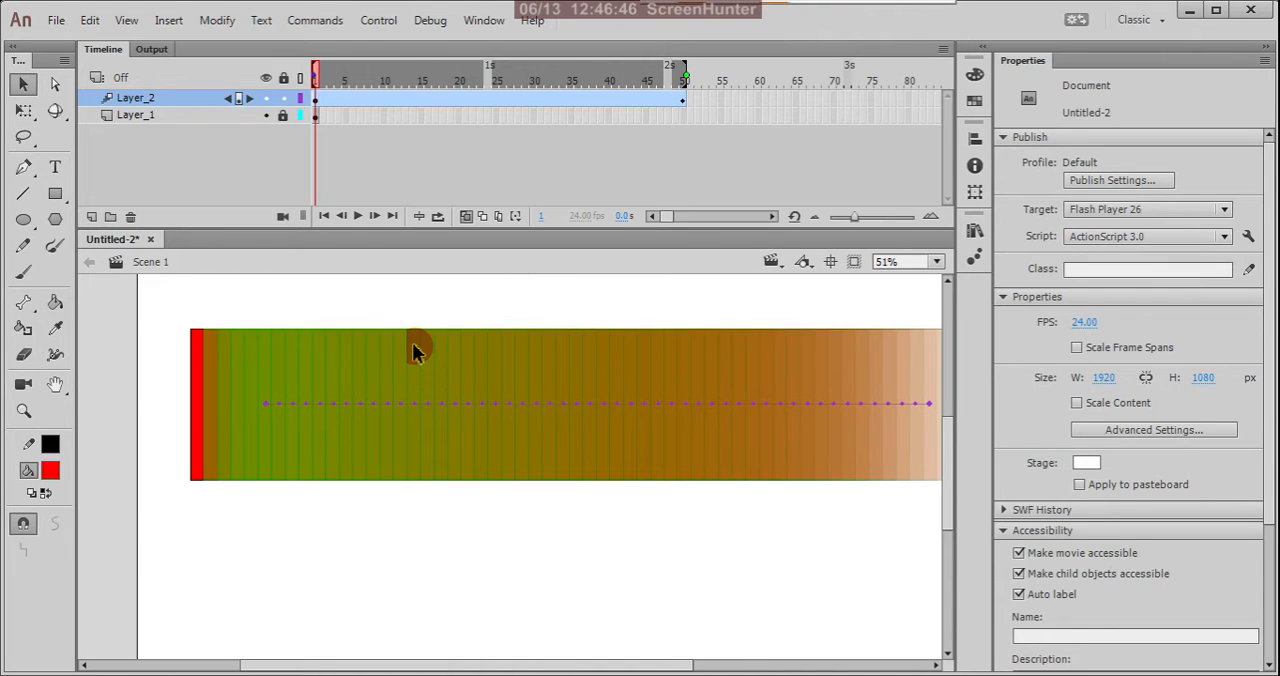
pyautogui.scroll(1, 378, 390)
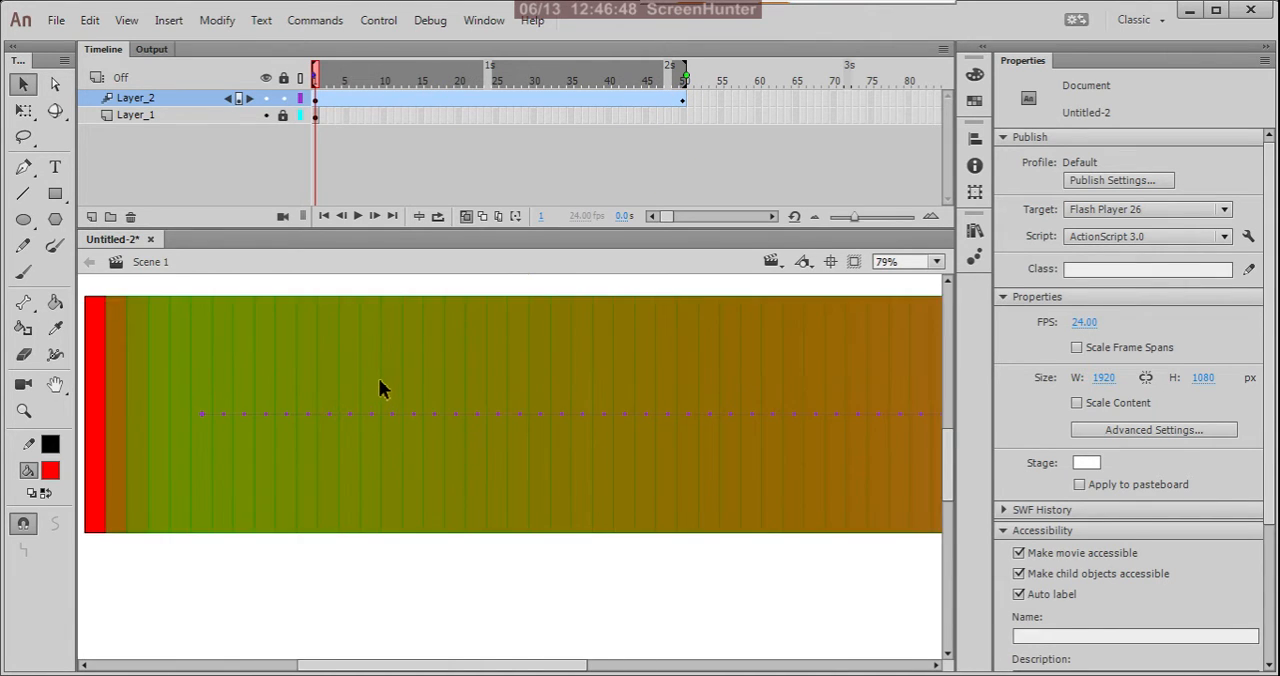
pyautogui.scroll(-3, 378, 390)
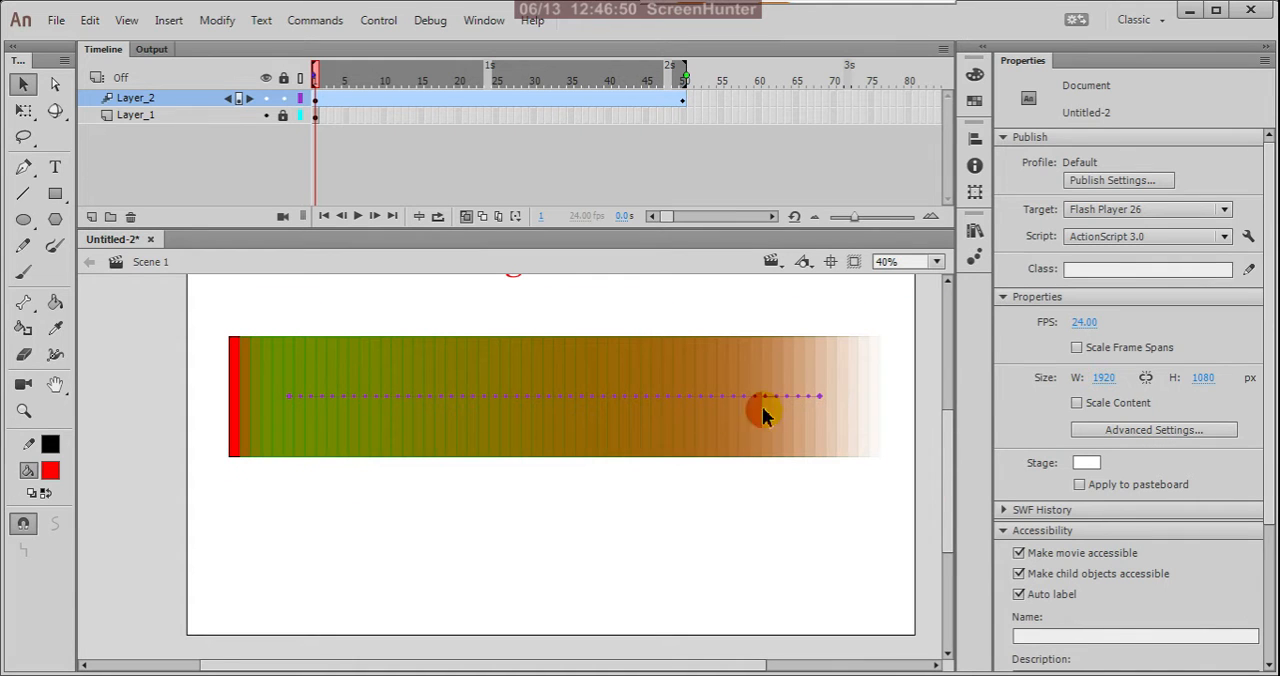
pyautogui.scroll(2, 835, 380)
pyautogui.scroll(-1, 835, 380)
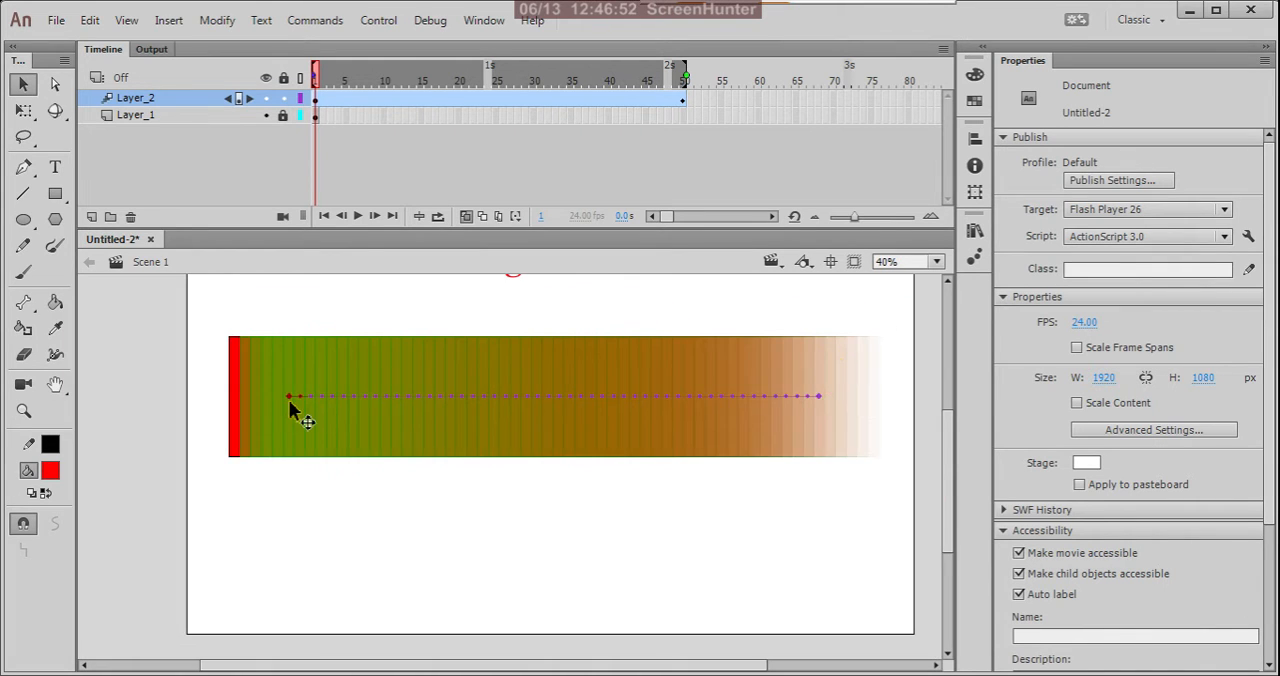
pyautogui.scroll(3, 277, 411)
pyautogui.scroll(-5, 277, 411)
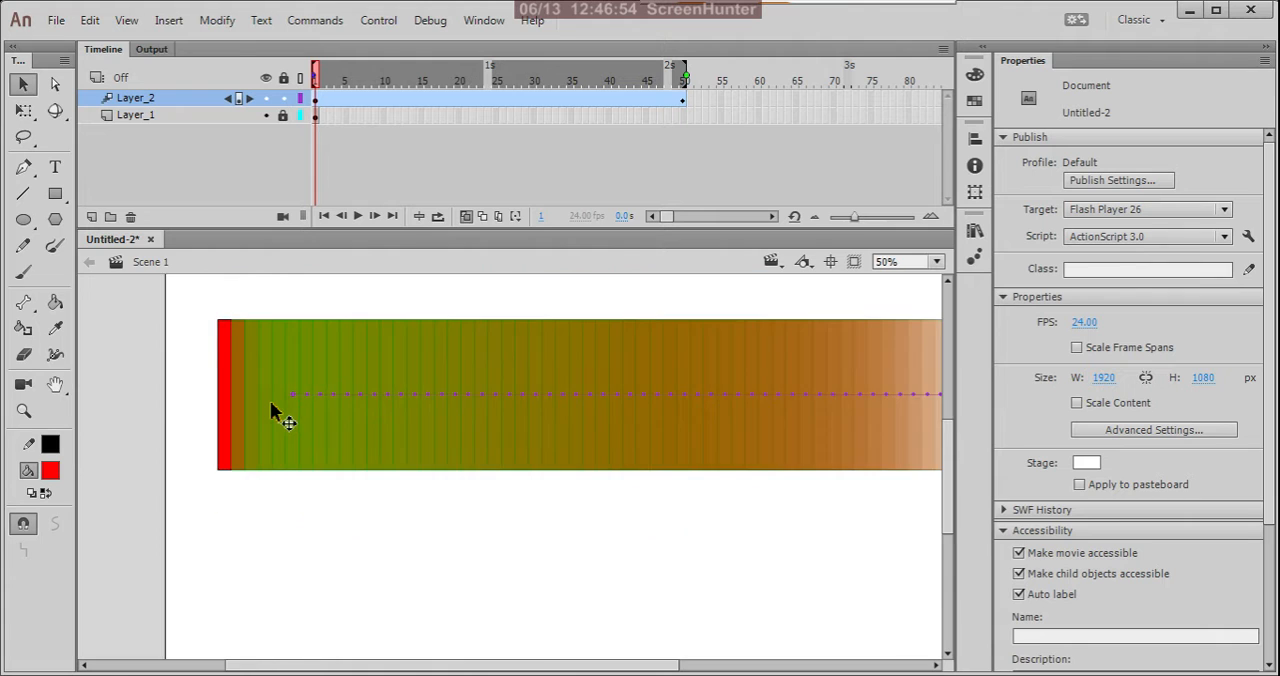
pyautogui.scroll(-2, 277, 411)
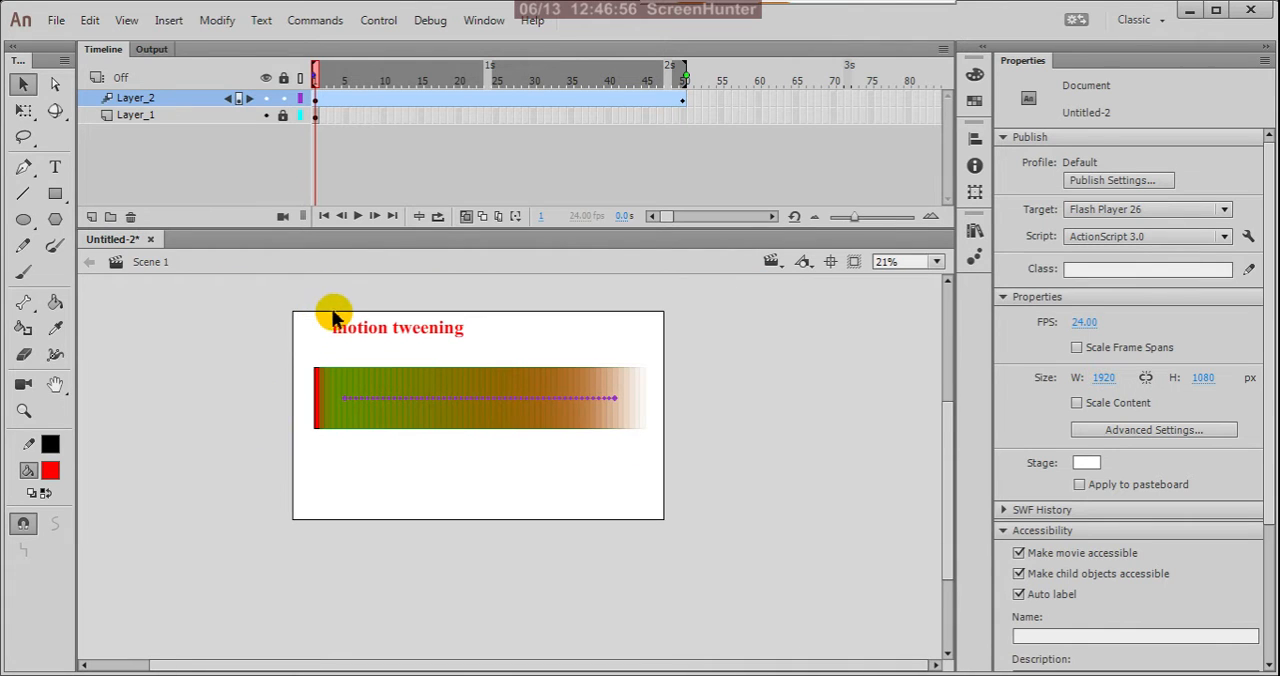
# Turn off Onion Skin and scrub from frame 1 to frame 50 to review the square's motion.
pyautogui.click(470, 220)
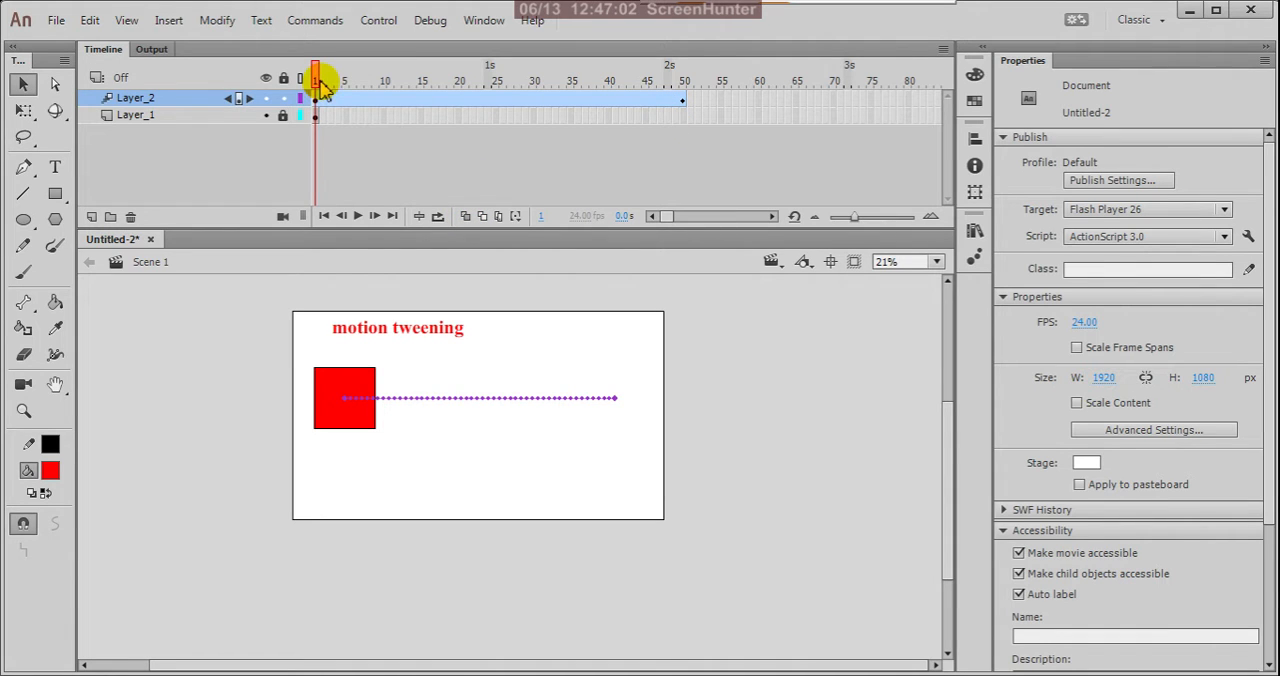
pyautogui.moveTo(320, 85); pyautogui.dragTo(686, 175)
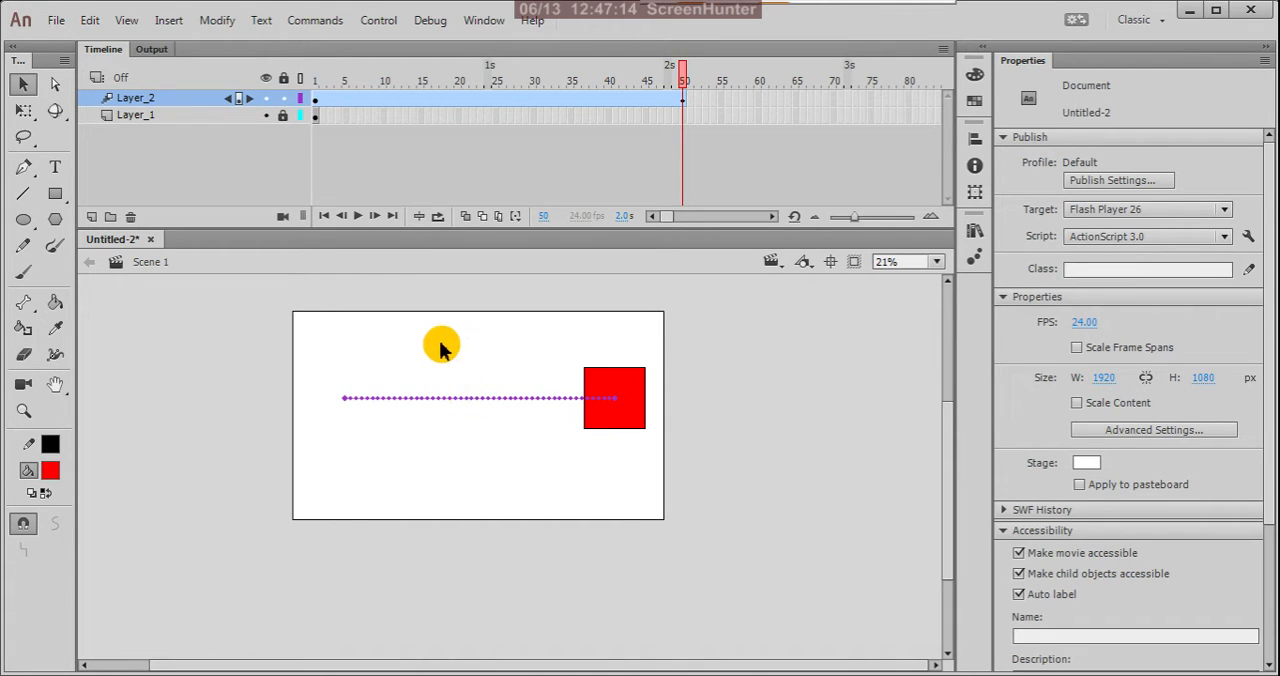
# Bend the straight motion path into a curve dipping down toward the stage's lower left, and scrub back to frame 1.
pyautogui.scroll(2, 420, 454)
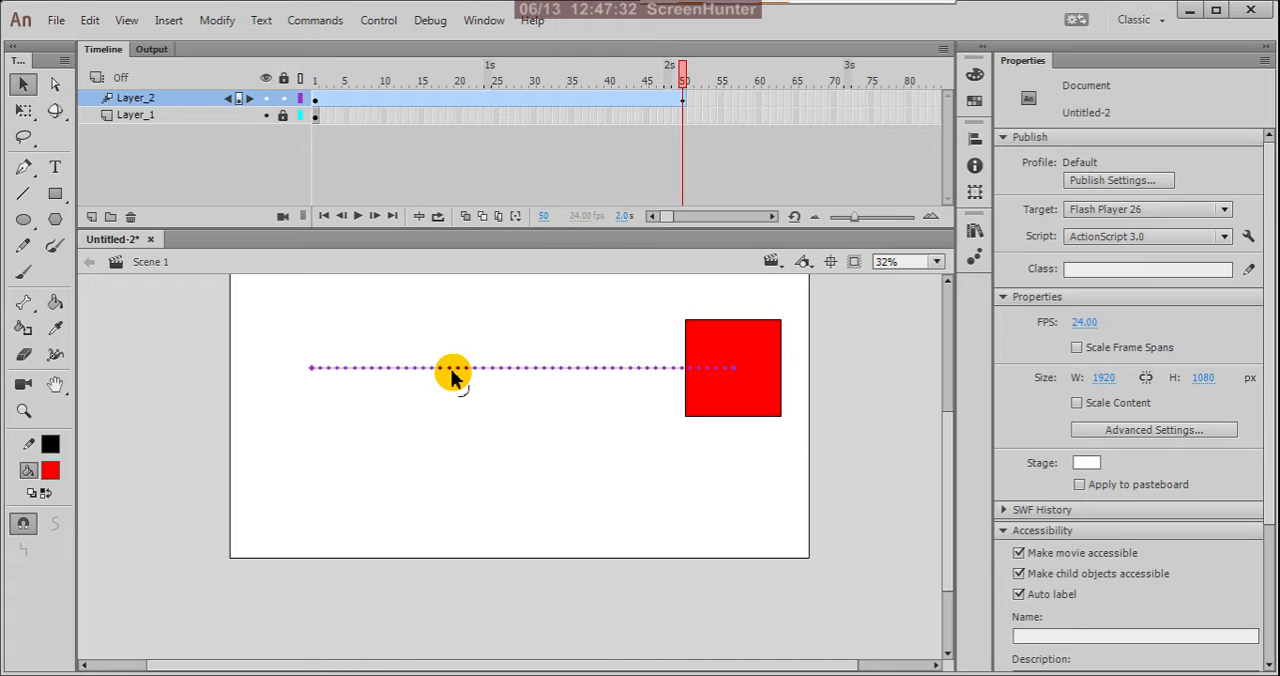
pyautogui.moveTo(451, 374); pyautogui.dragTo(251, 487)
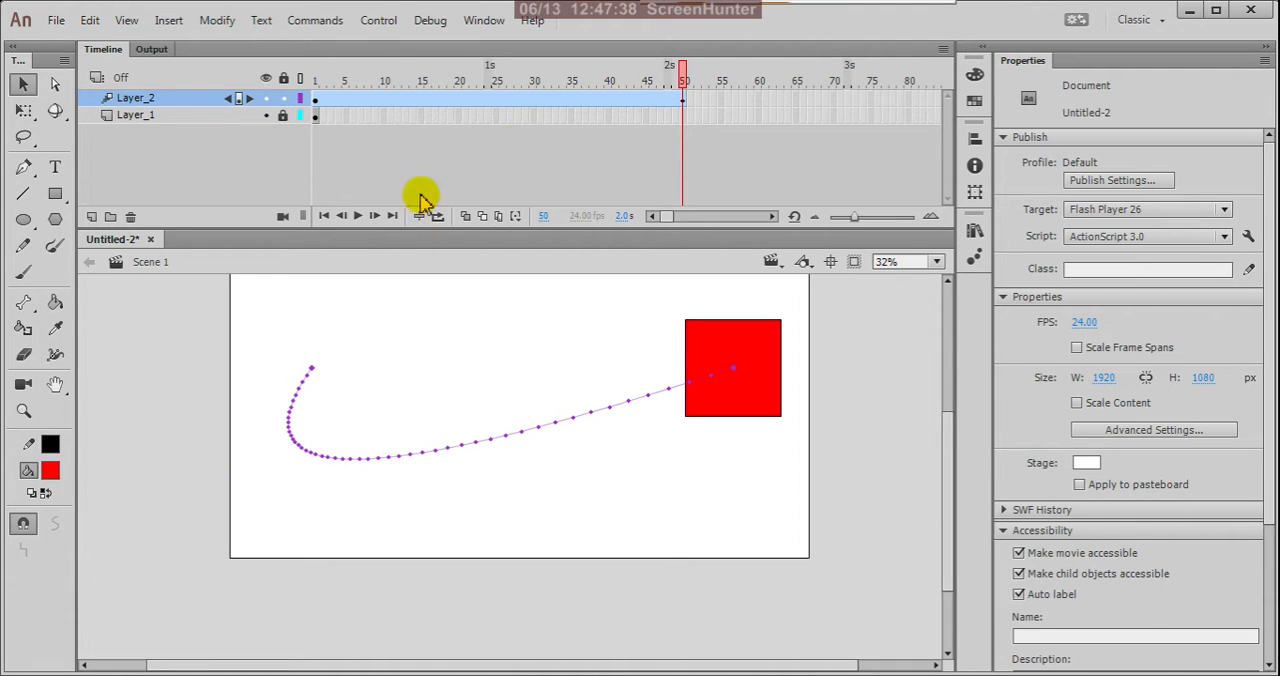
pyautogui.moveTo(685, 90); pyautogui.dragTo(277, 77)
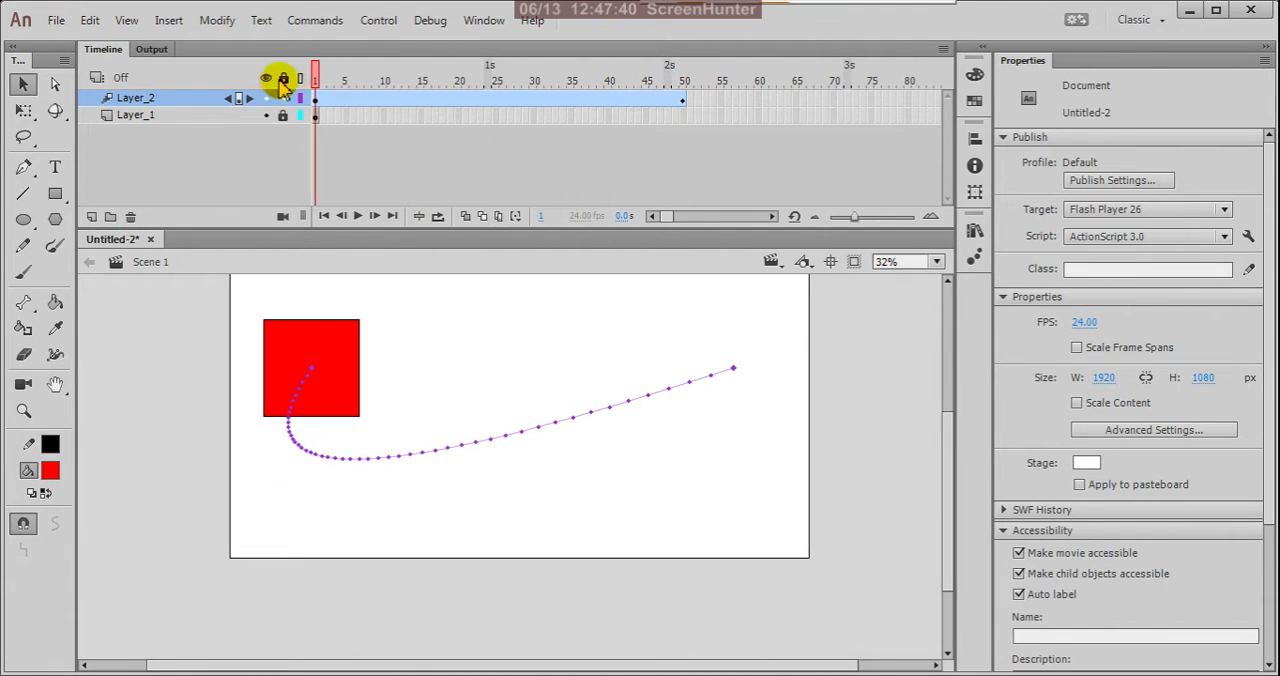
# Play the curved tween to frame 50, turn on Onion Skin and extend its range back to frame 1.
pyautogui.click(360, 227)
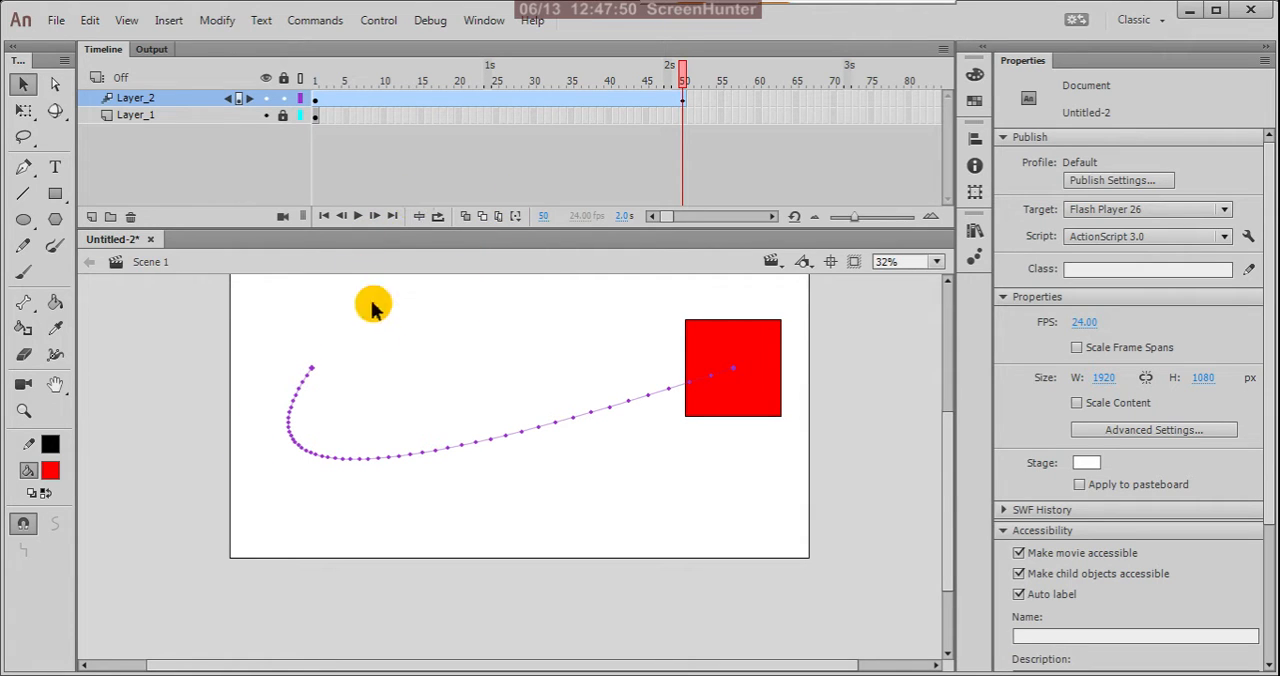
pyautogui.click(465, 217)
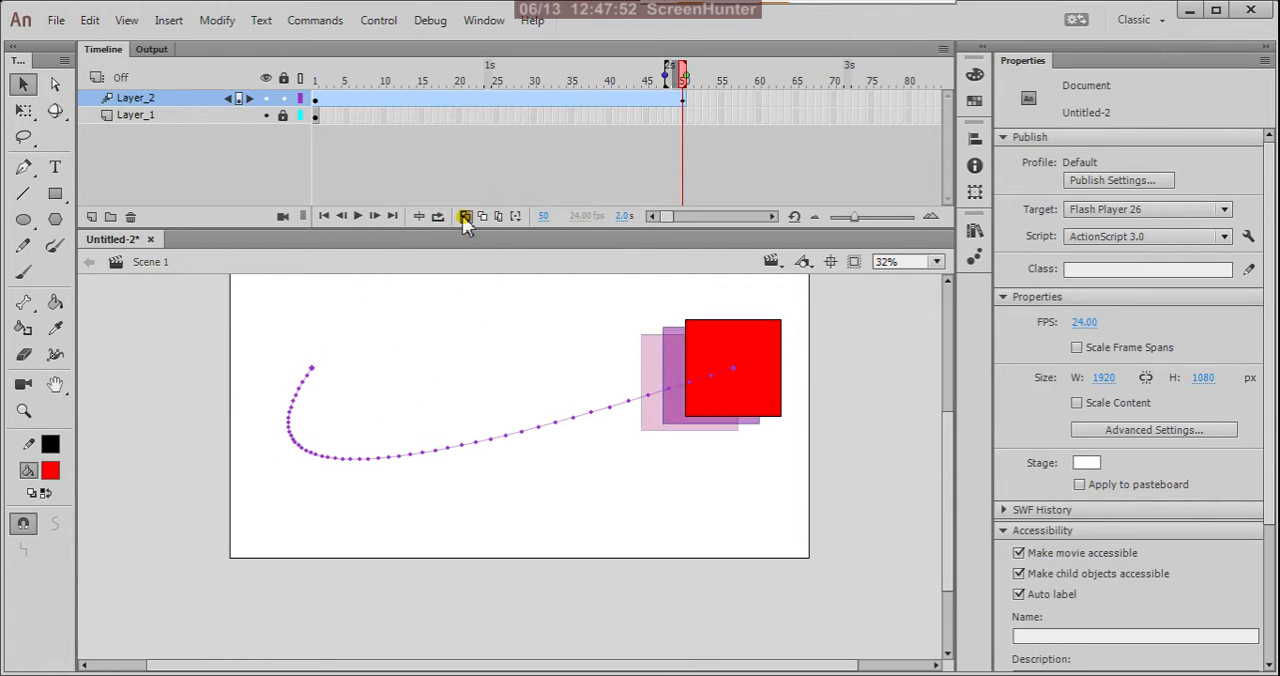
pyautogui.moveTo(665, 79)
pyautogui.mouseDown()
pyautogui.moveTo(425, 77)
pyautogui.moveTo(268, 107)
pyautogui.mouseUp()
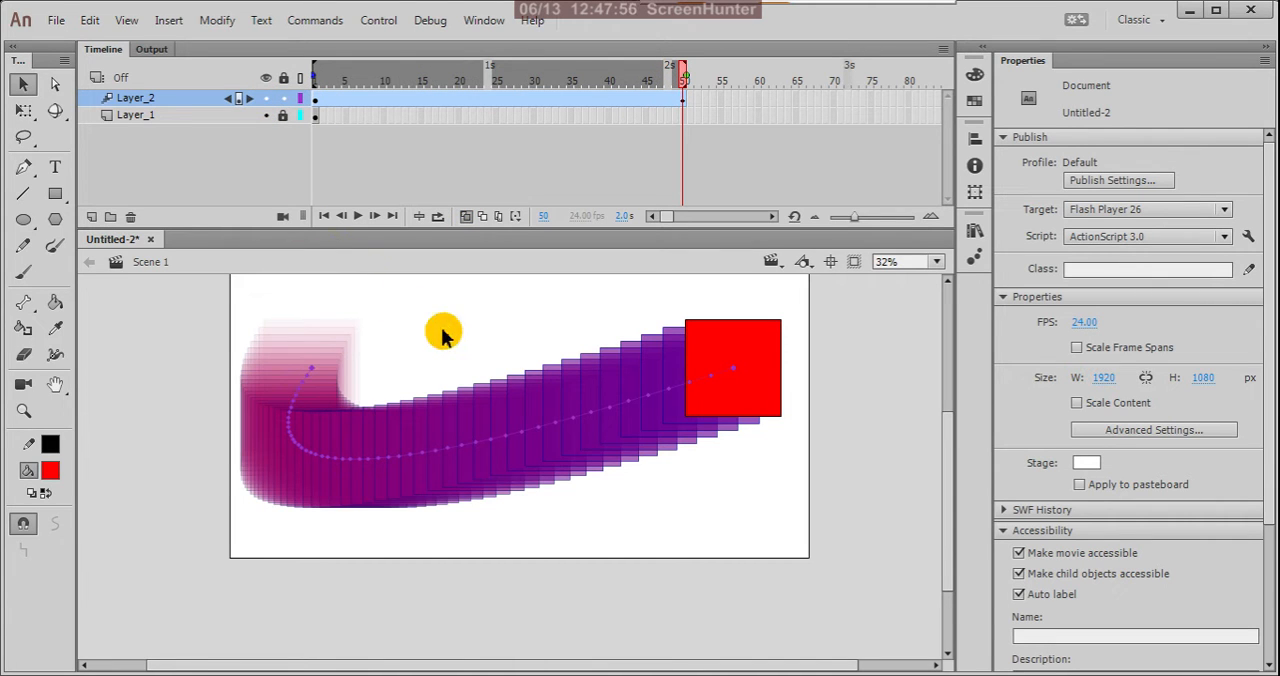
# Examine the onion-skinned copies of the square along the curved path, from its bend to its end.
pyautogui.scroll(1, 260, 460)
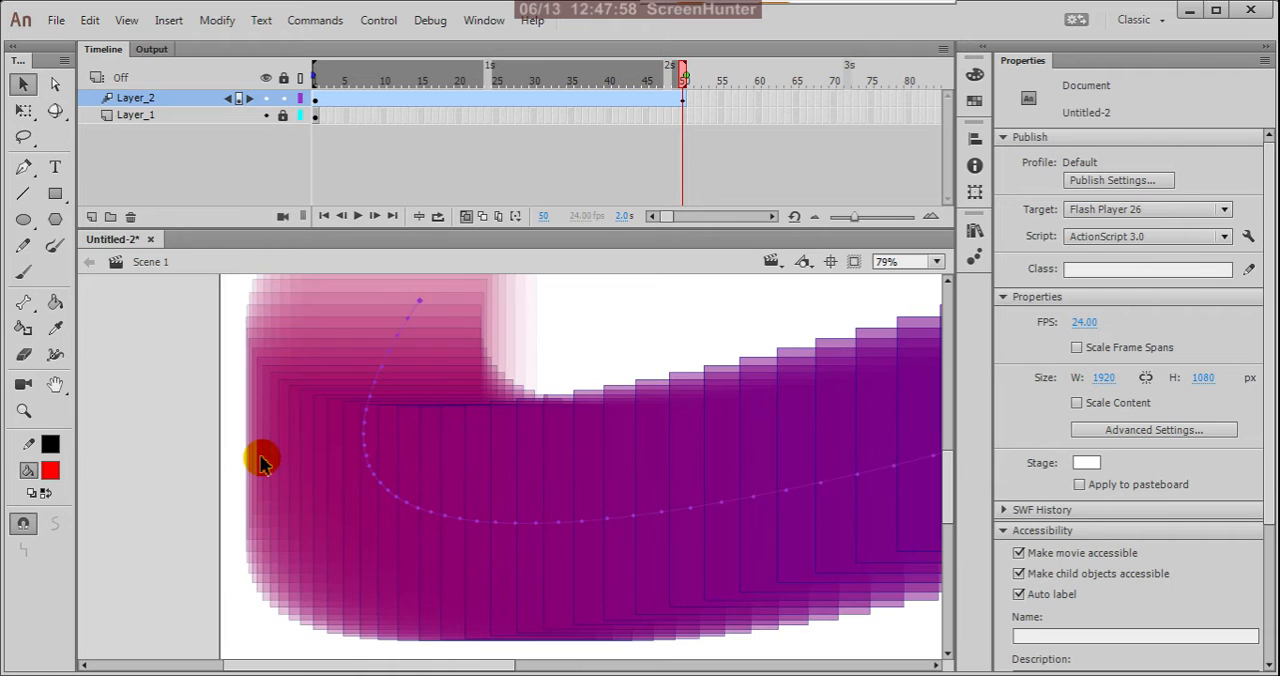
pyautogui.scroll(1, 370, 443)
pyautogui.scroll(-2, 345, 462)
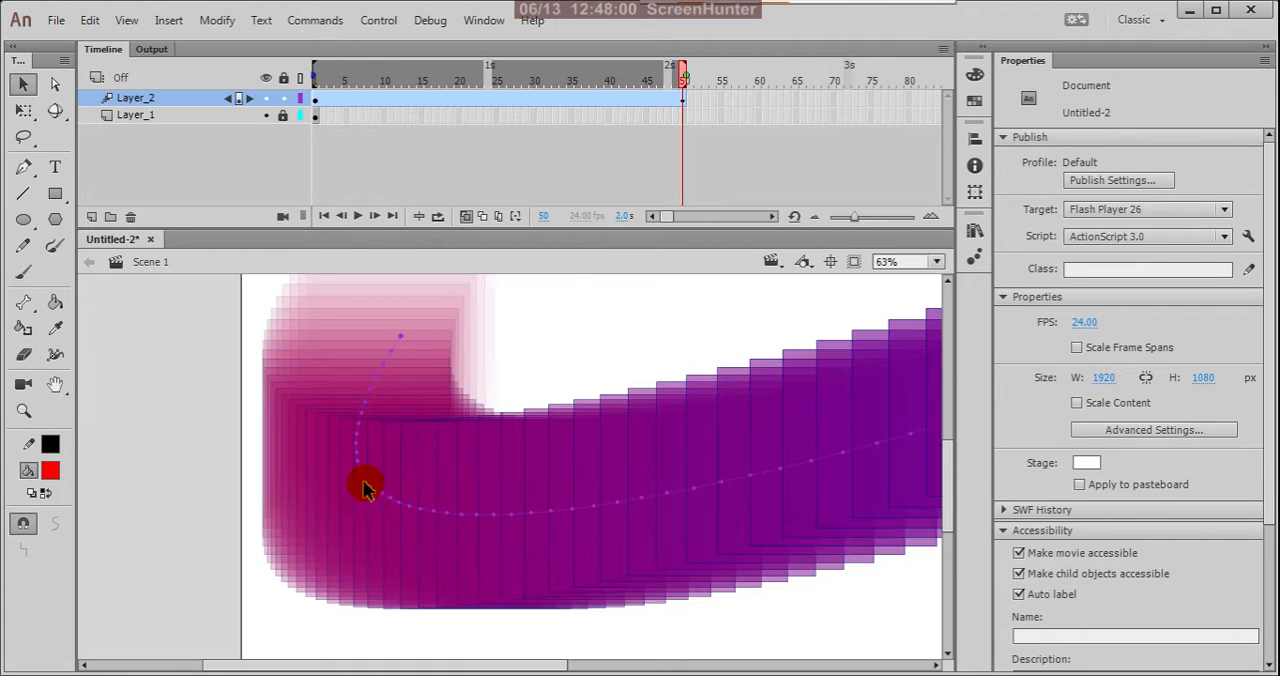
pyautogui.scroll(-2, 280, 366)
pyautogui.scroll(-1, 350, 363)
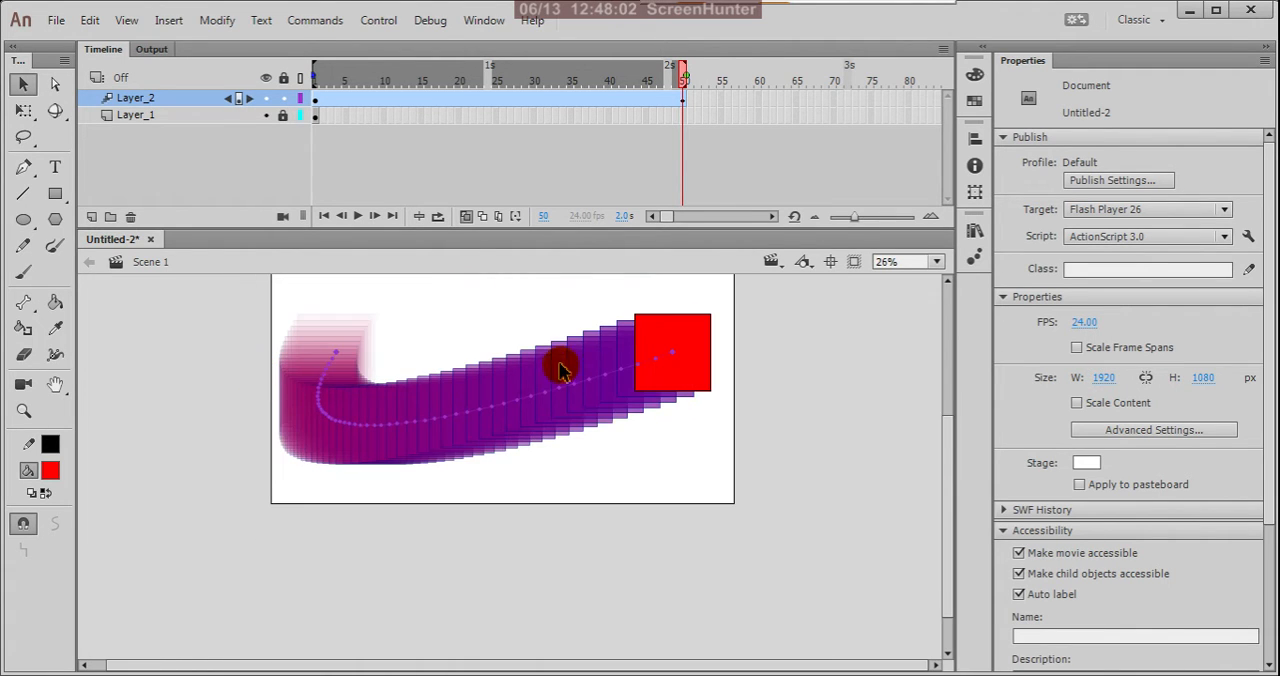
pyautogui.scroll(1, 618, 327)
pyautogui.scroll(1, 618, 327)
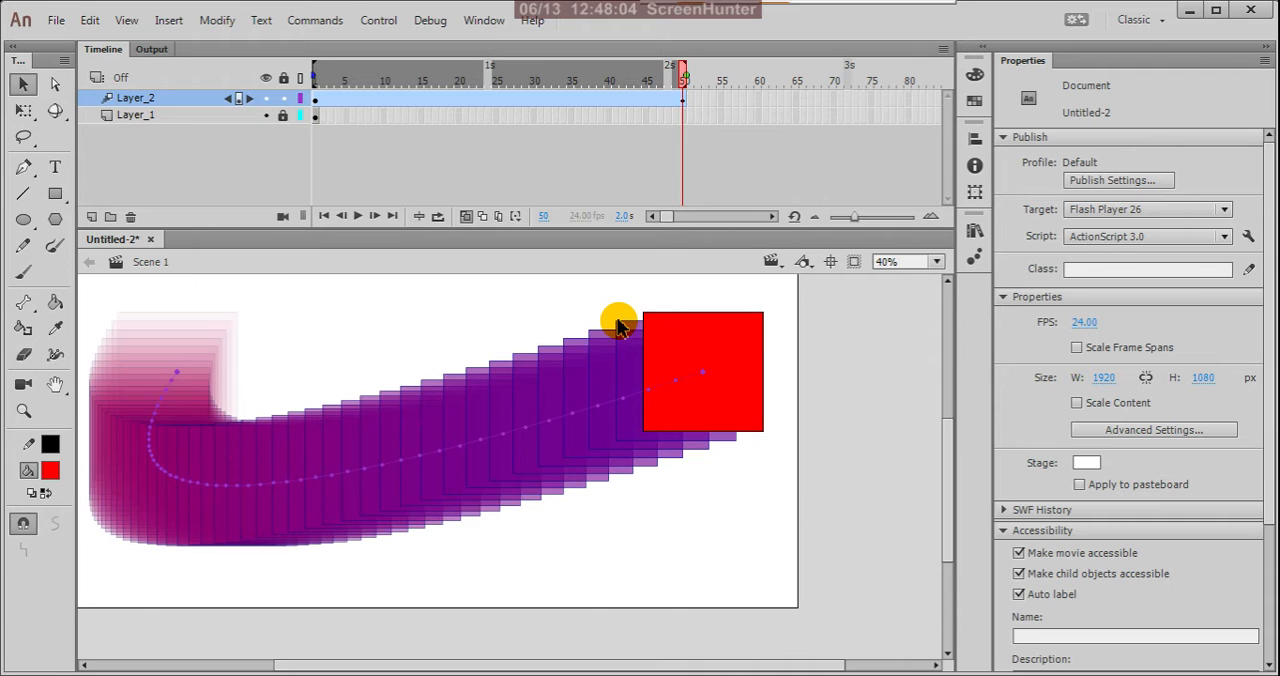
# Turn off Onion Skin and reshape the motion path so its curve dips toward the stage's lower right.
pyautogui.click(466, 216)
pyautogui.scroll(-1, 656, 452)
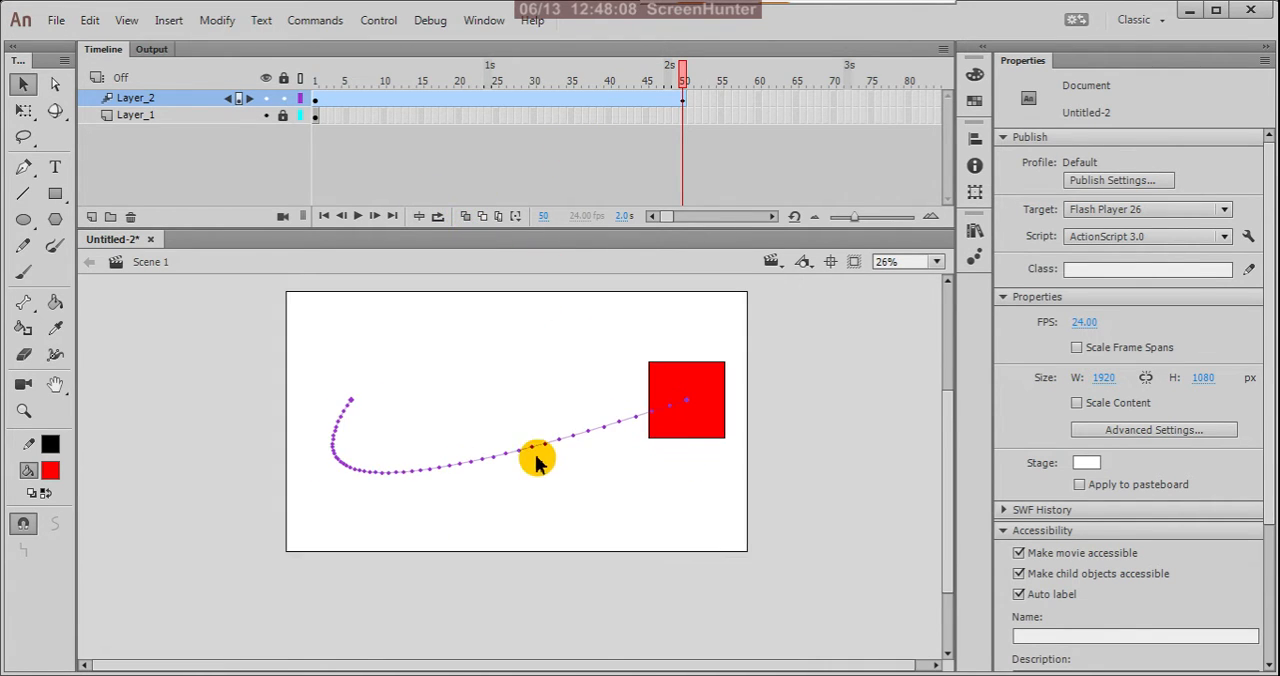
pyautogui.moveTo(515, 453); pyautogui.dragTo(886, 449)
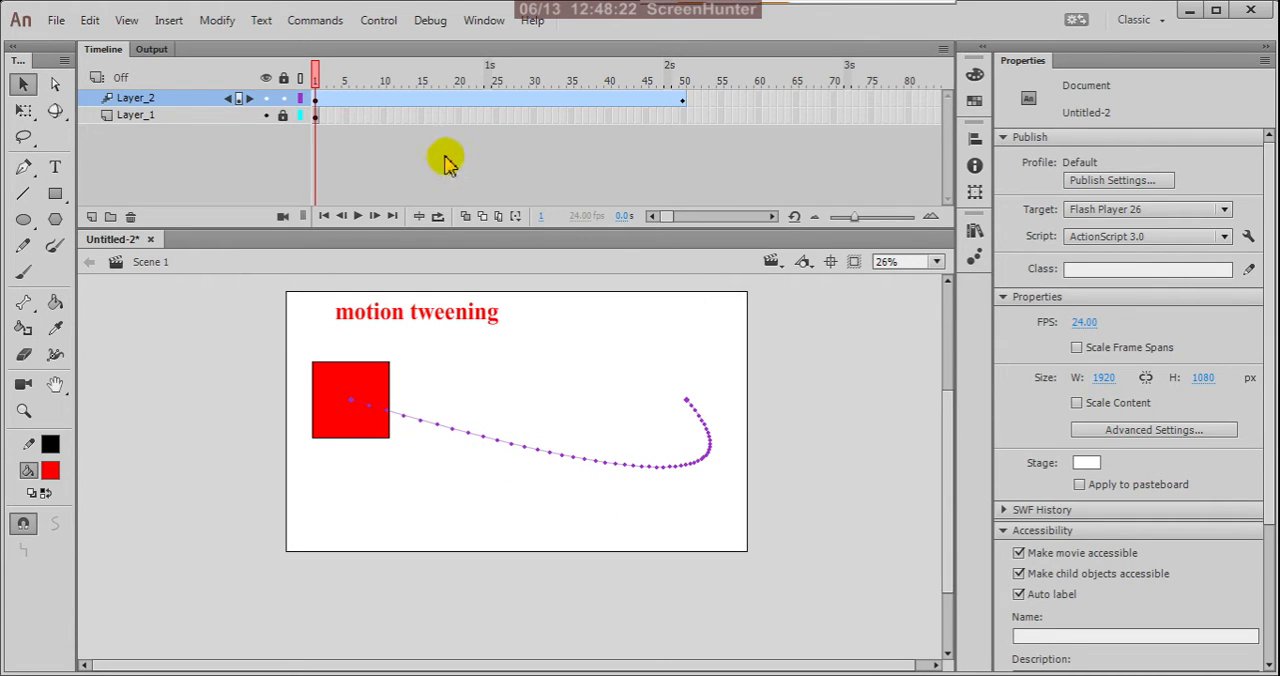
# Play the animation from frame 1 to review the square moving along the reshaped path.
pyautogui.click(358, 216)
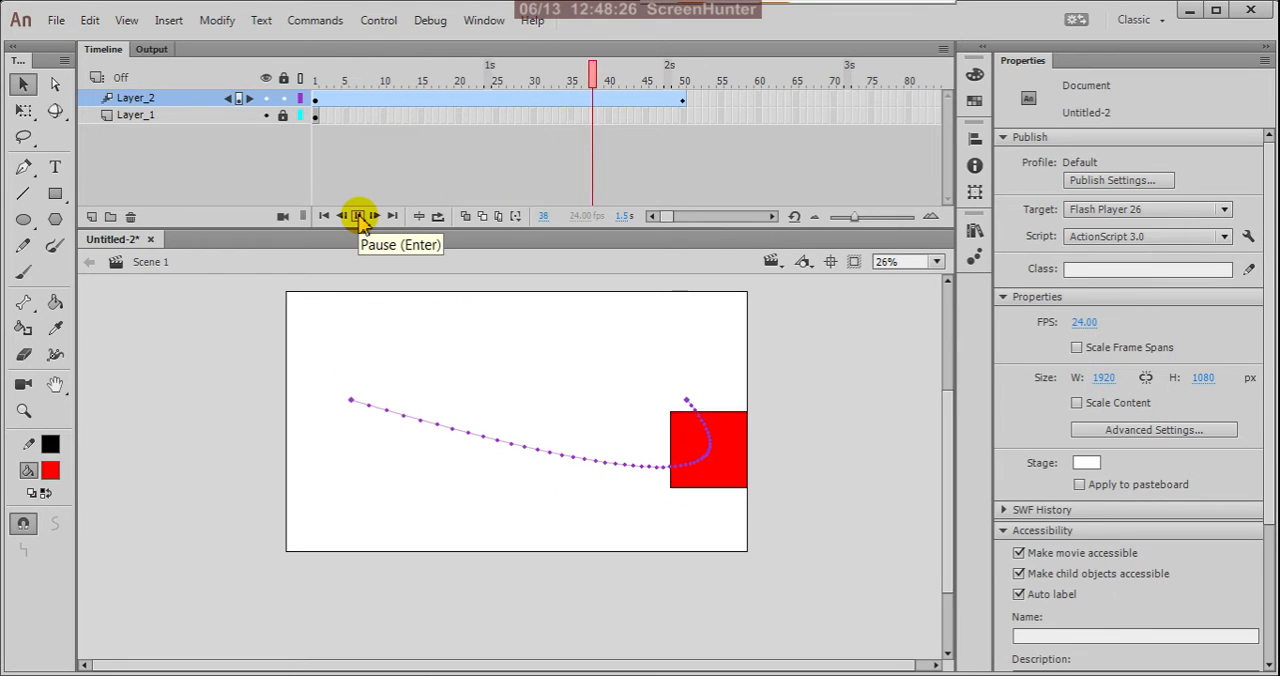
pyautogui.click(358, 216)
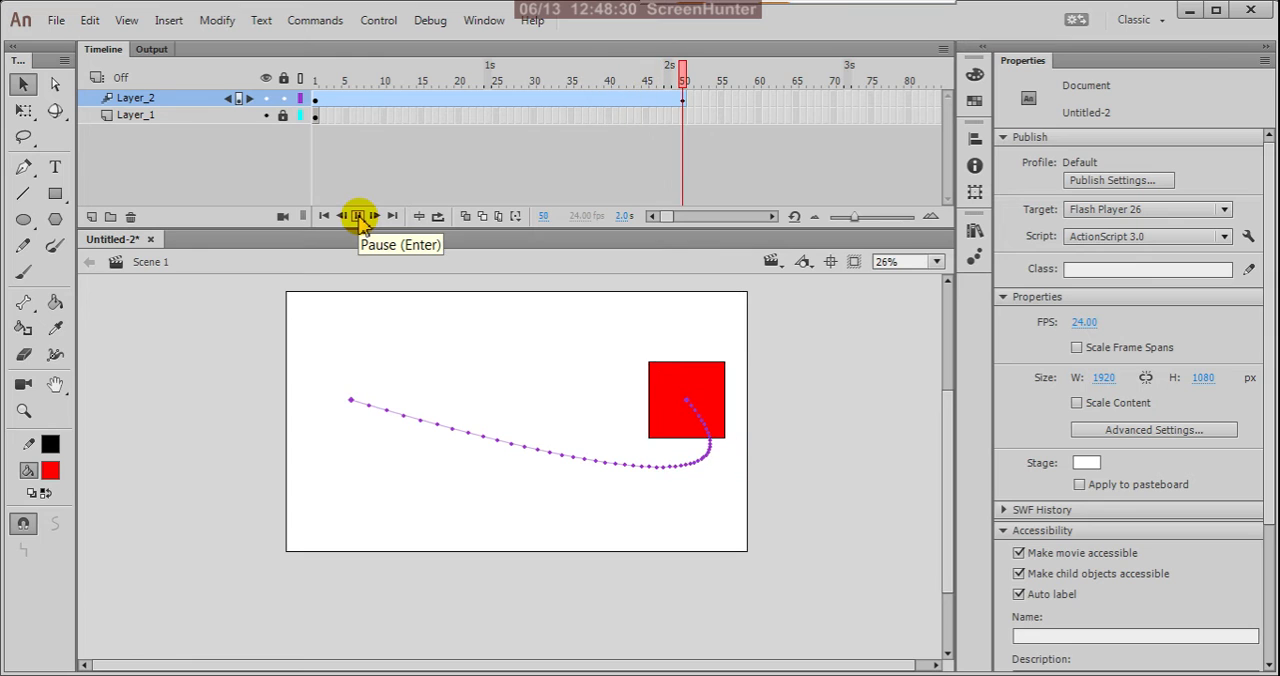
pyautogui.click(358, 216)
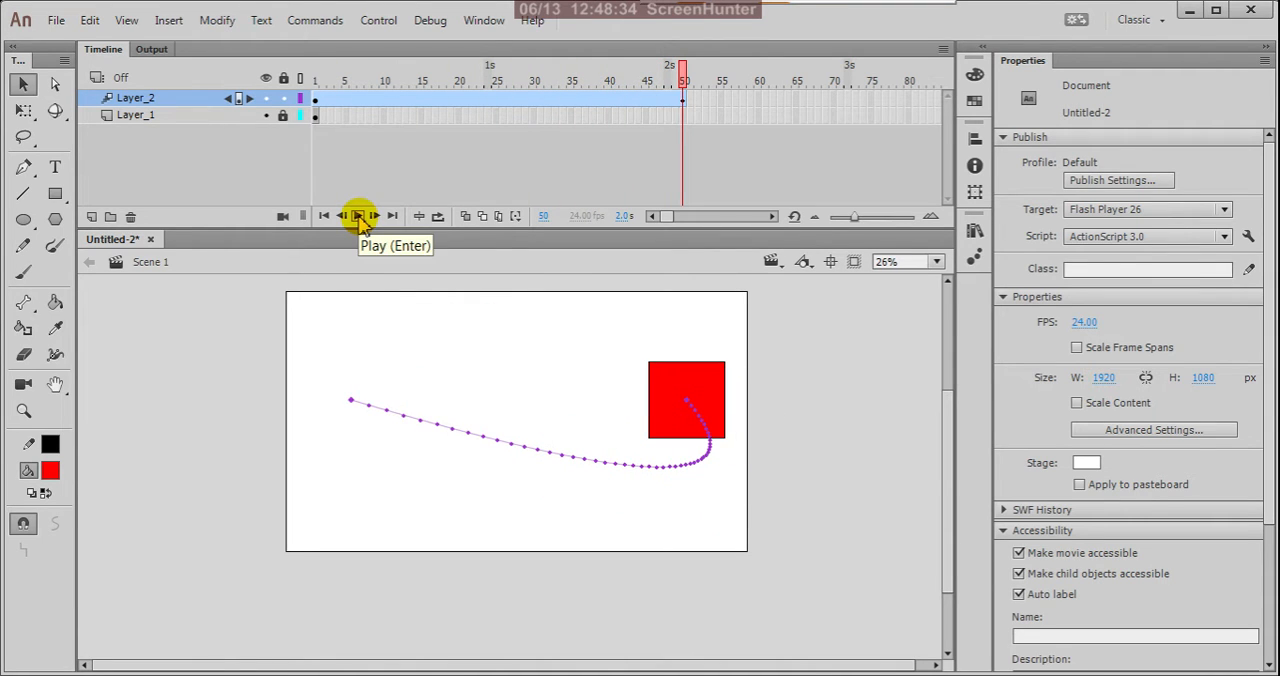
# Insert a Position keyframe at frame 25 of the motion tween on Layer_2.
pyautogui.click(497, 104)
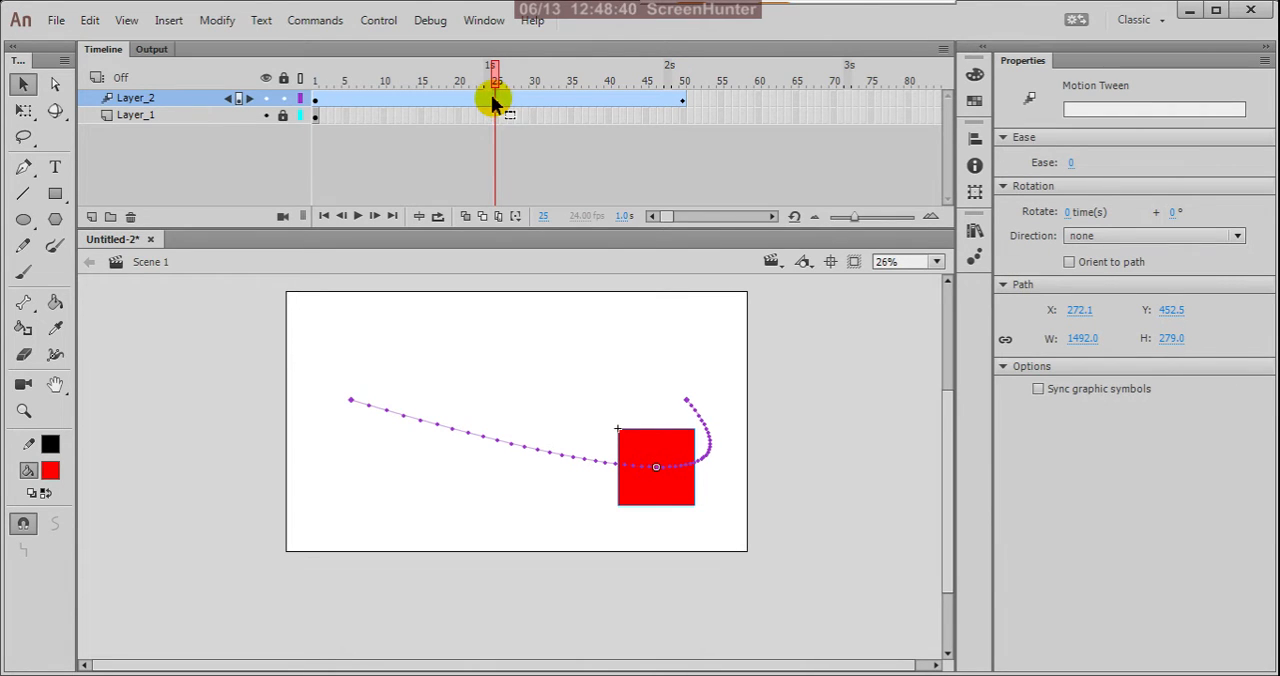
pyautogui.rightClick(497, 104)
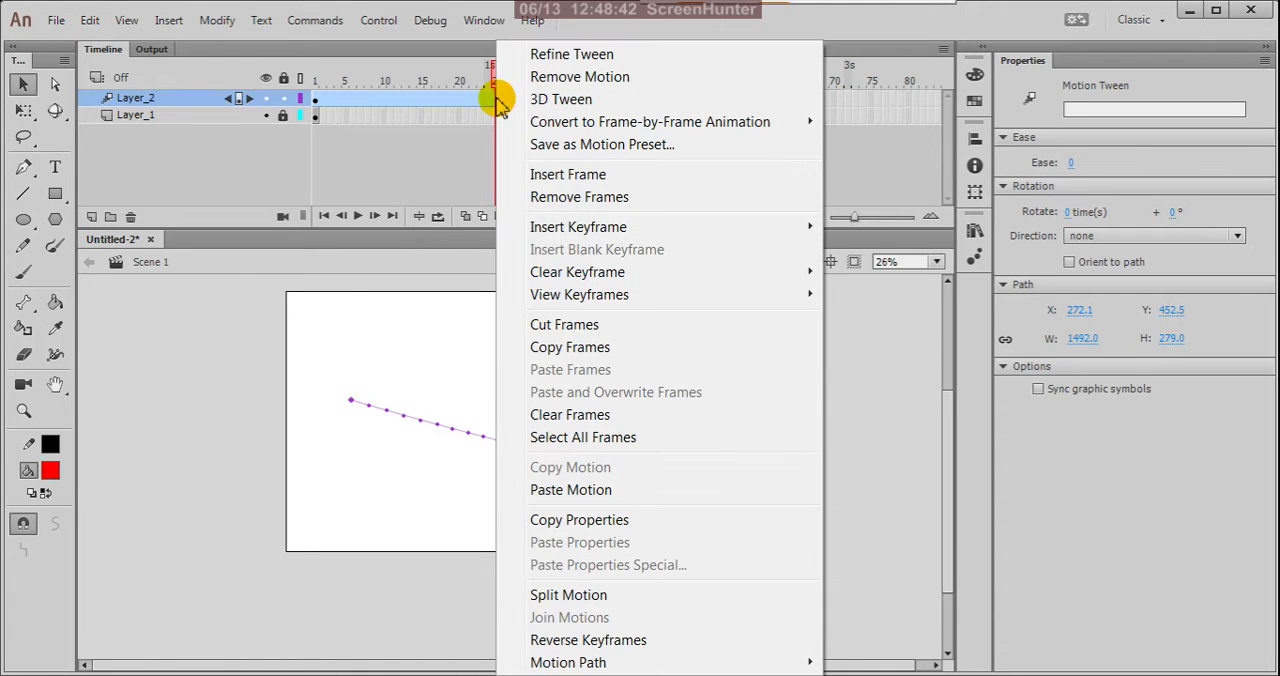
pyautogui.moveTo(586, 224)
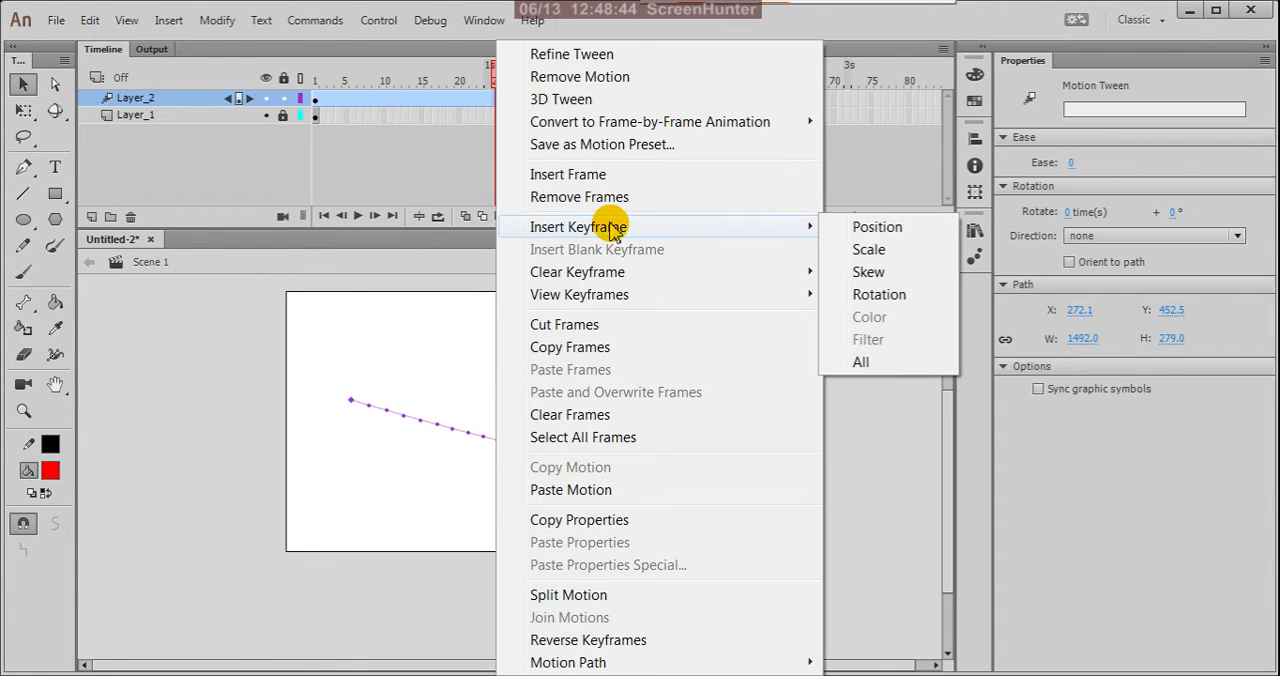
pyautogui.click(866, 228)
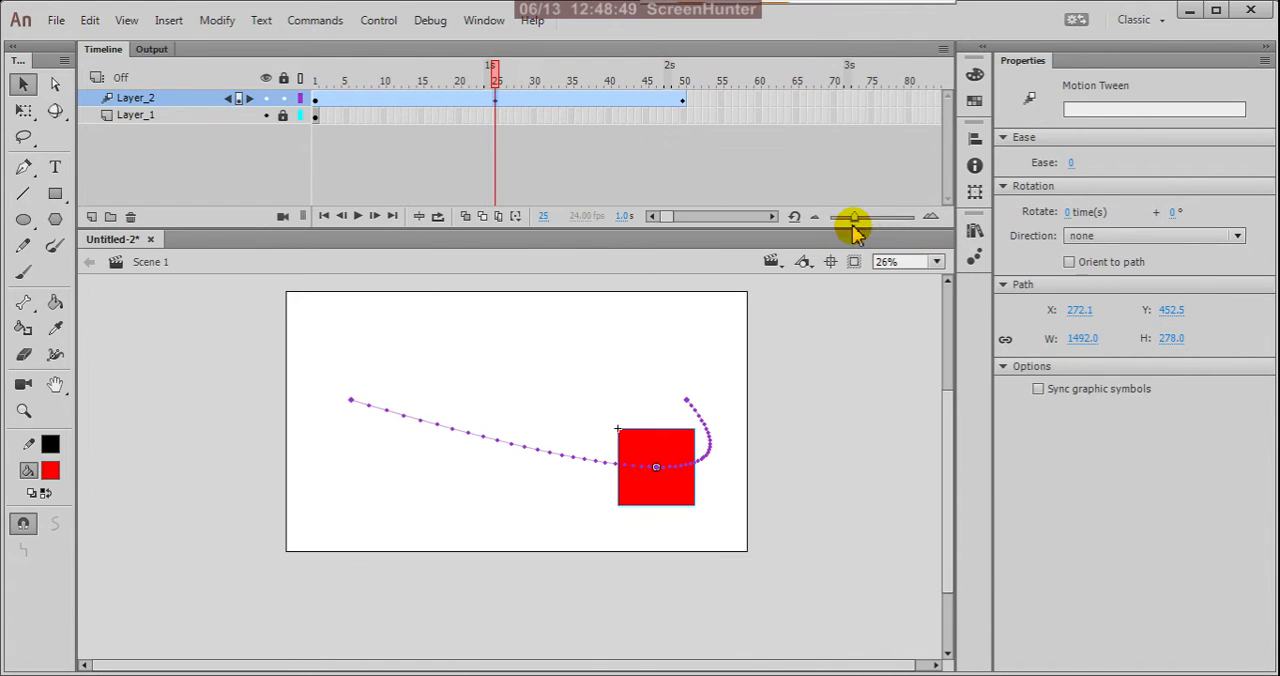
# Insert a Scale keyframe at frame 25 and enlarge the square there to about 739 × 739 px with Free Transform.
pyautogui.rightClick(497, 103)
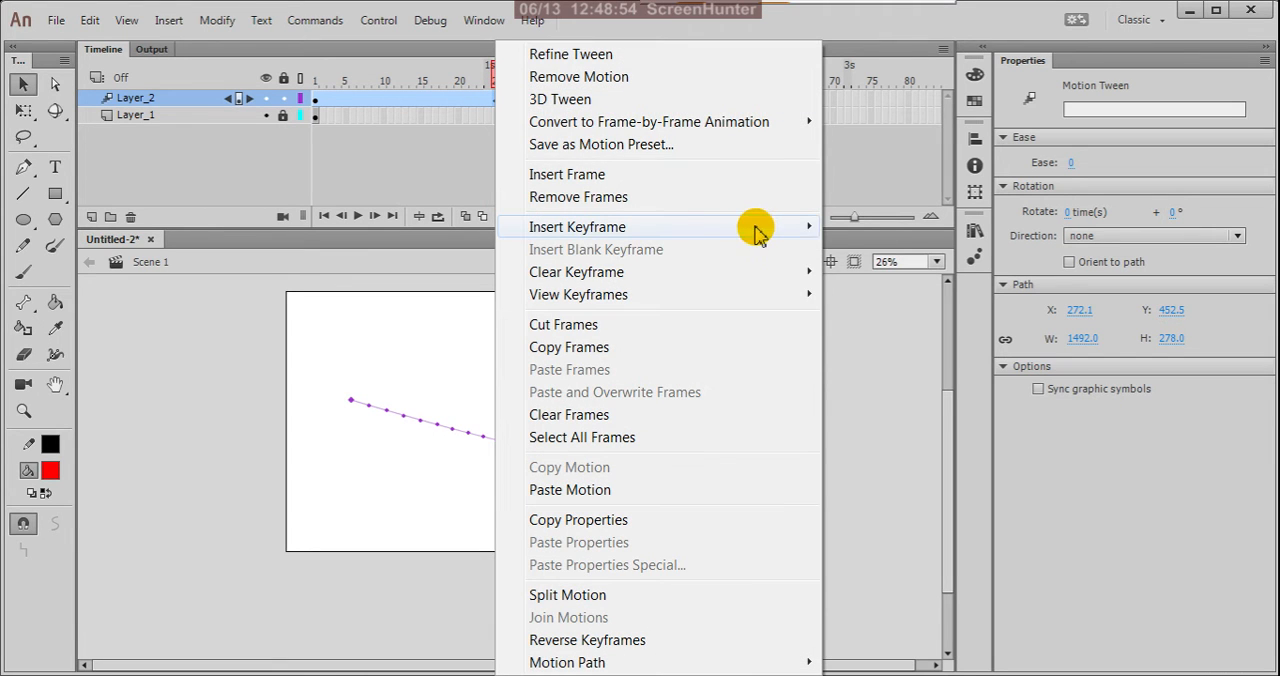
pyautogui.moveTo(792, 229)
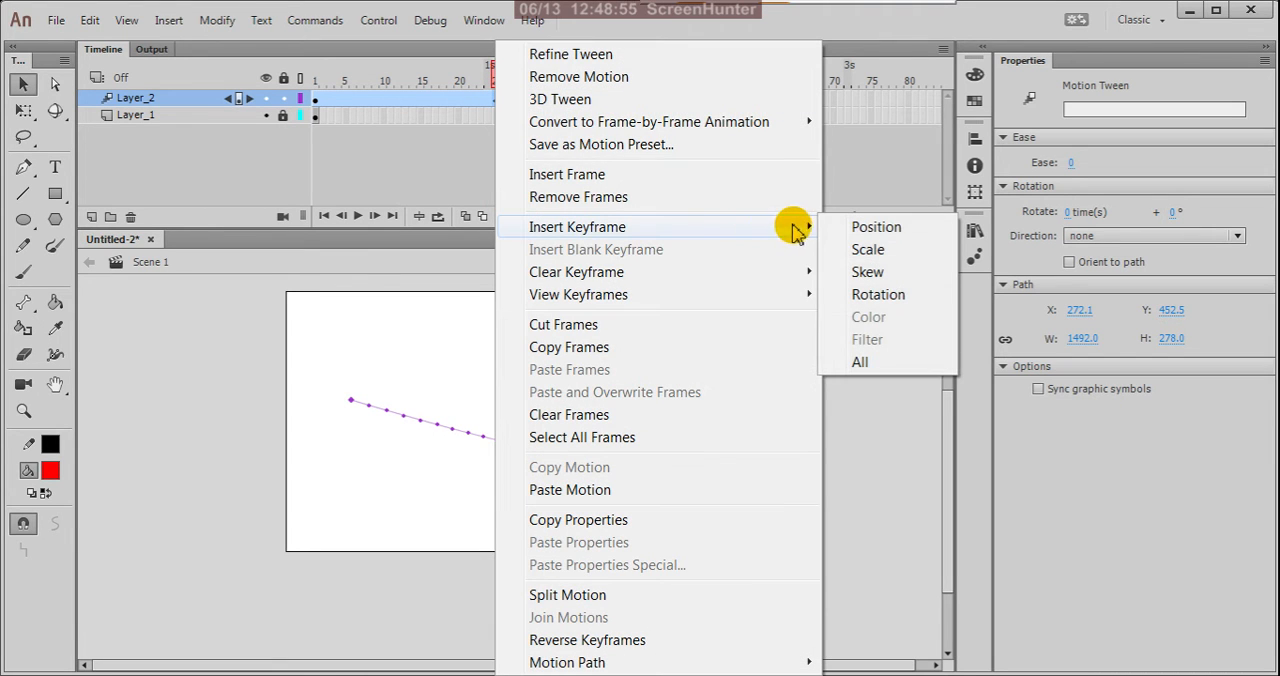
pyautogui.click(852, 249)
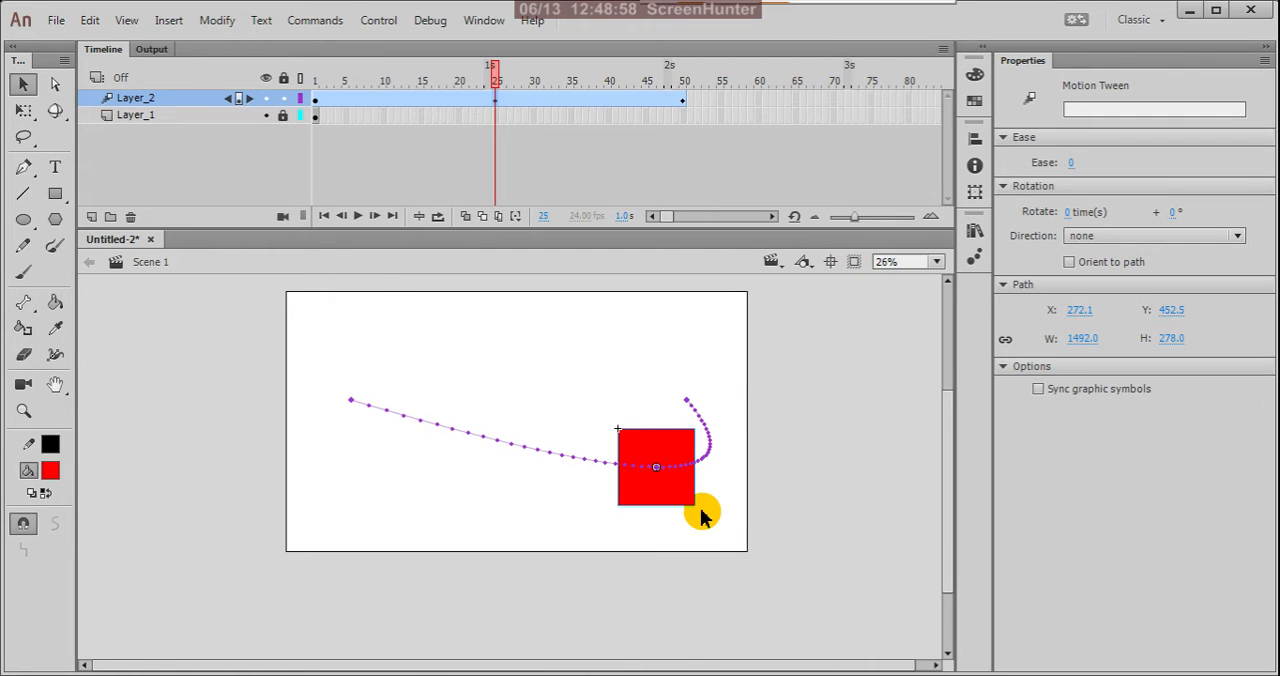
pyautogui.press('q')
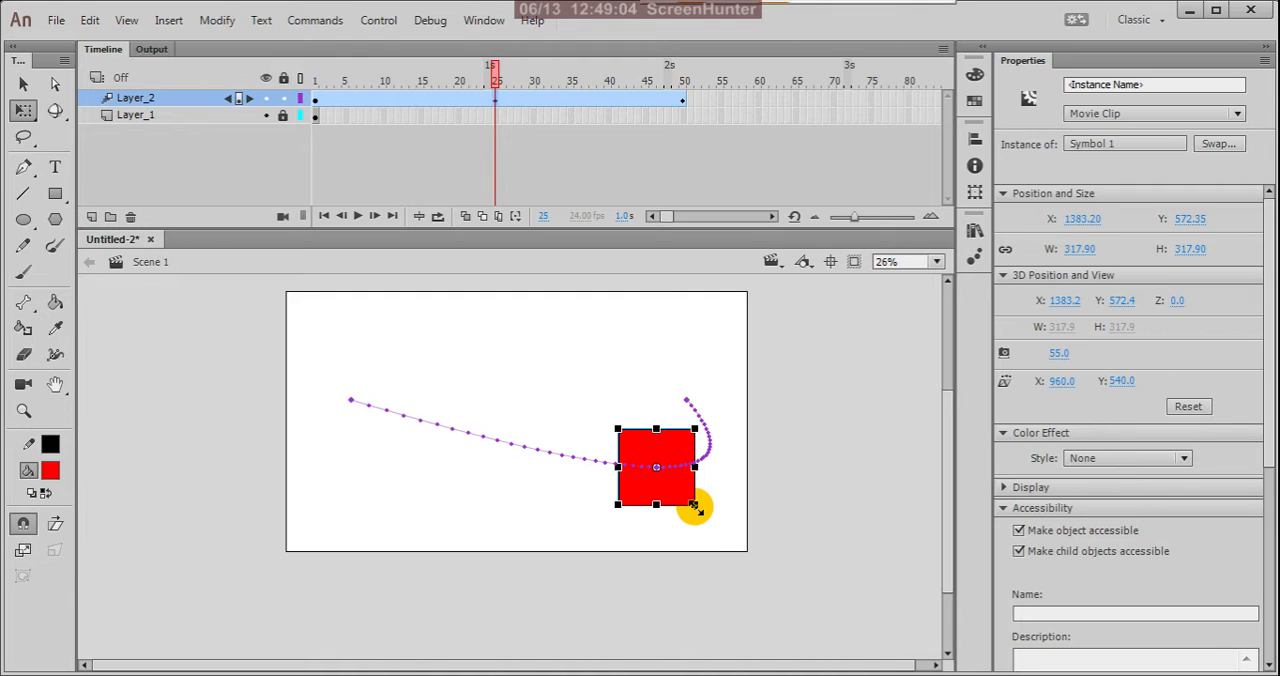
pyautogui.moveTo(694, 507); pyautogui.dragTo(751, 550)
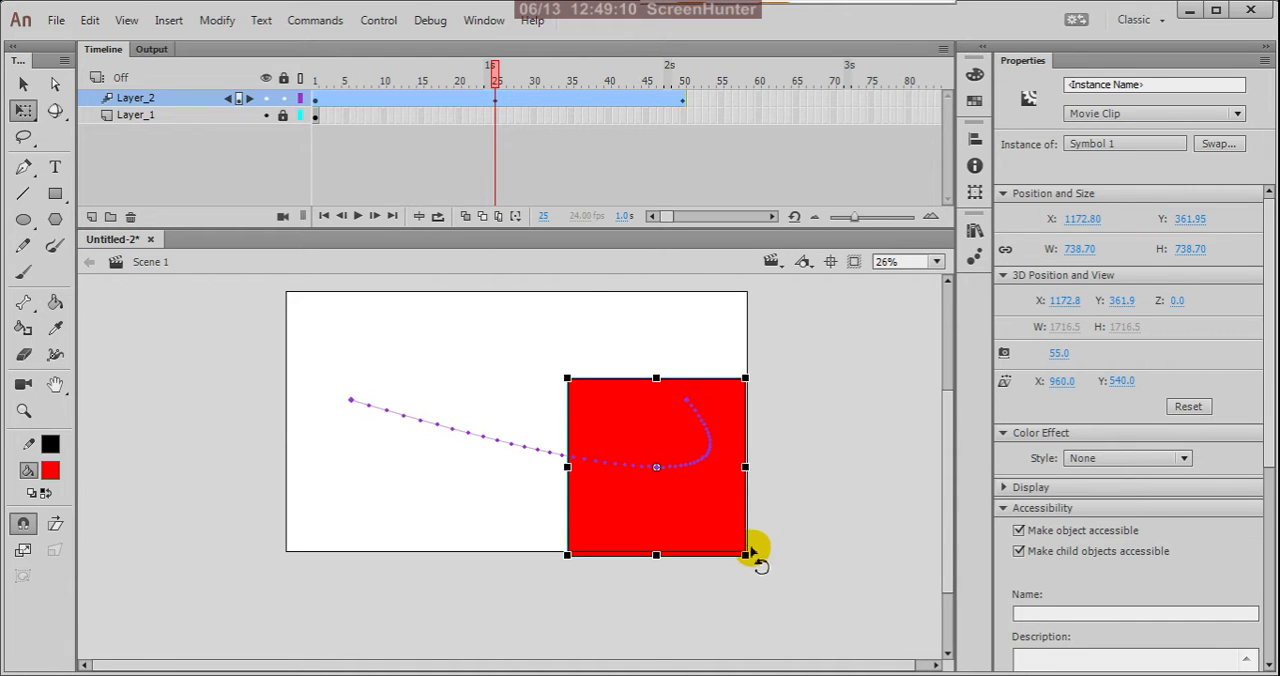
# Insert a Position keyframe at frame 50 and shrink the square there to about 185 × 185 px.
pyautogui.moveTo(497, 80); pyautogui.dragTo(688, 220)
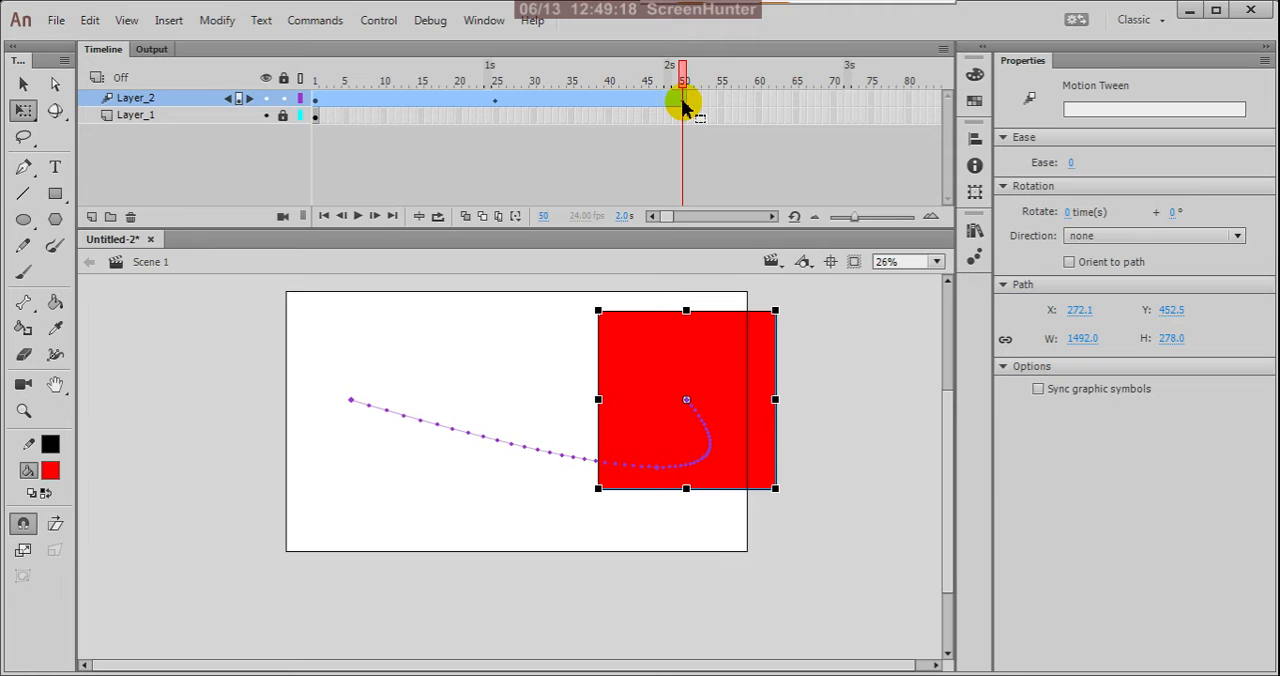
pyautogui.rightClick(680, 103)
pyautogui.moveTo(937, 228)
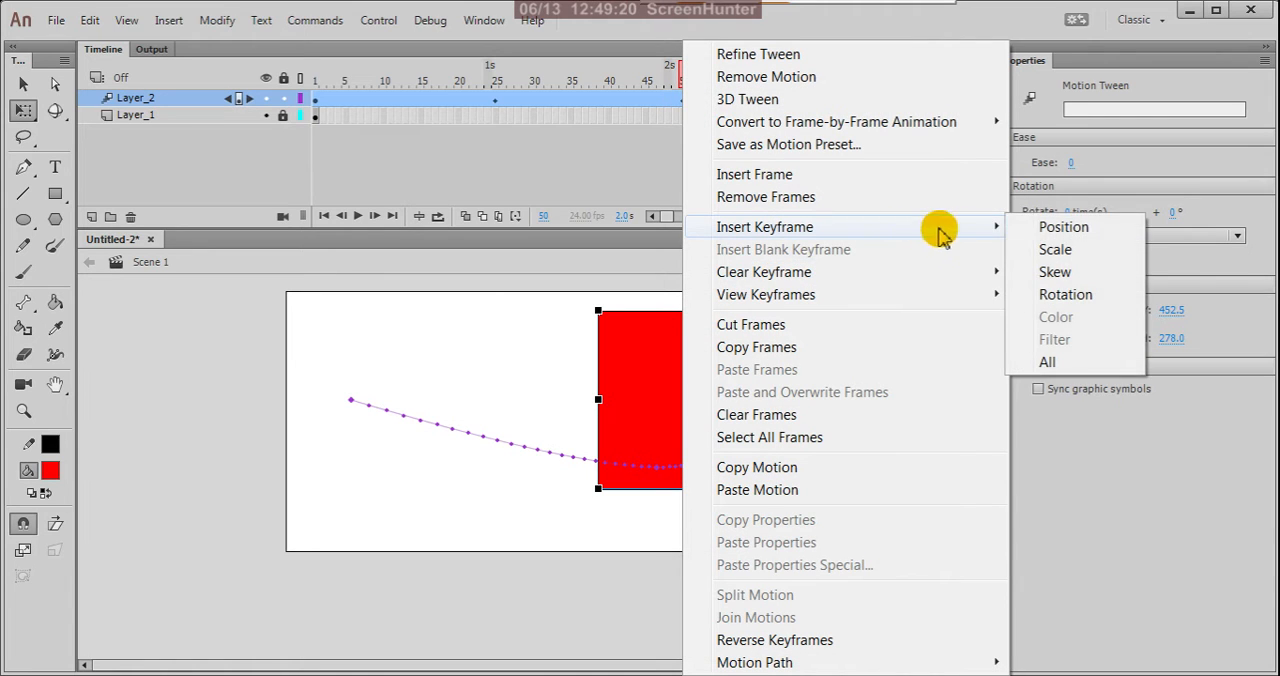
pyautogui.click(1087, 232)
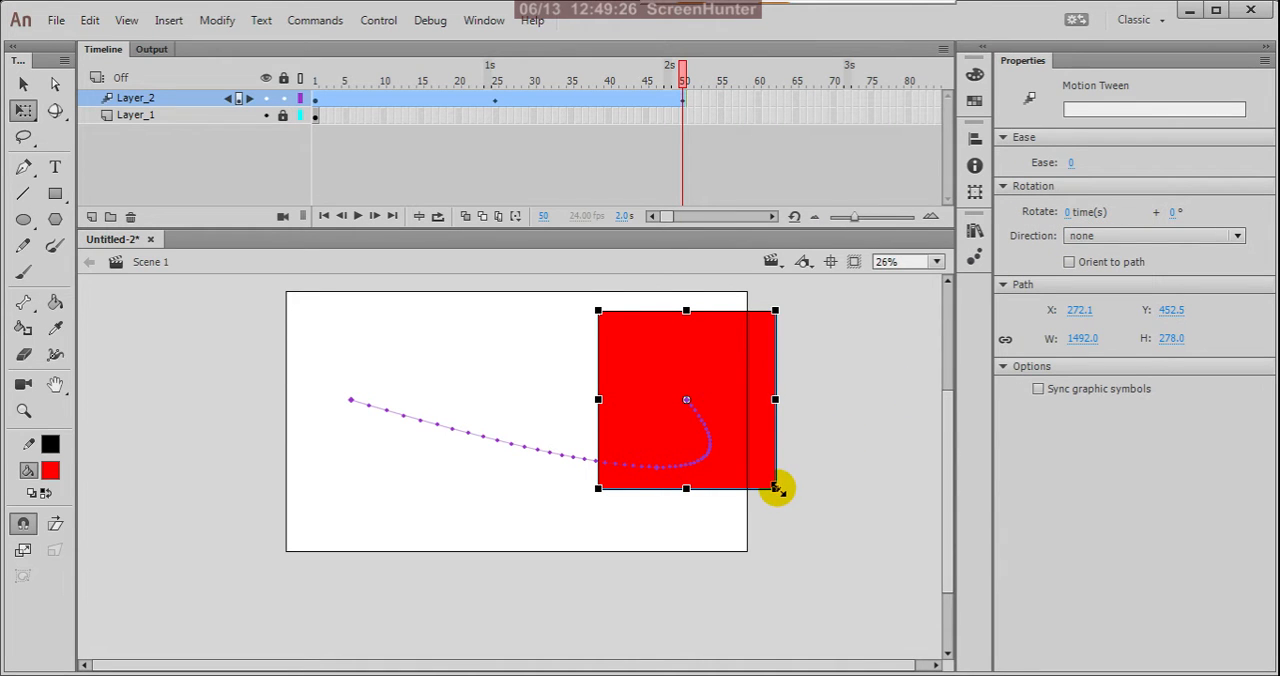
pyautogui.moveTo(775, 488); pyautogui.dragTo(727, 423)
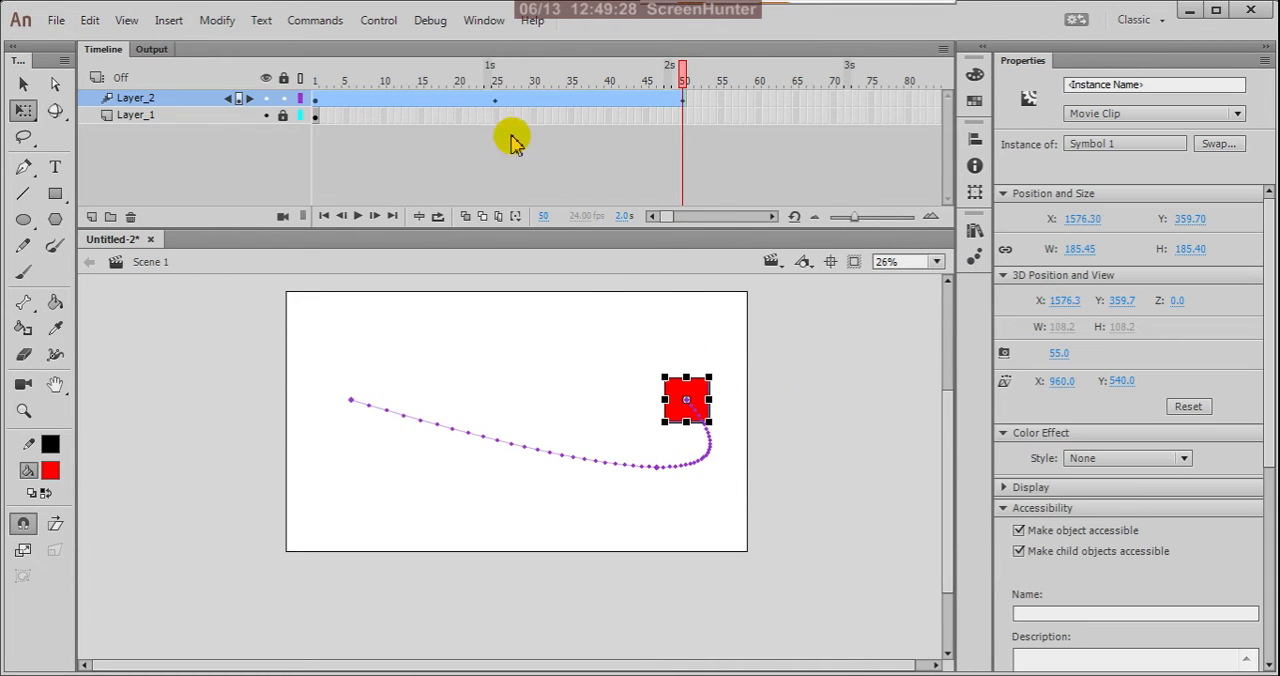
# Check the square at frame 25, scrub back to frame 1 and play the scaled animation.
pyautogui.click(494, 98)
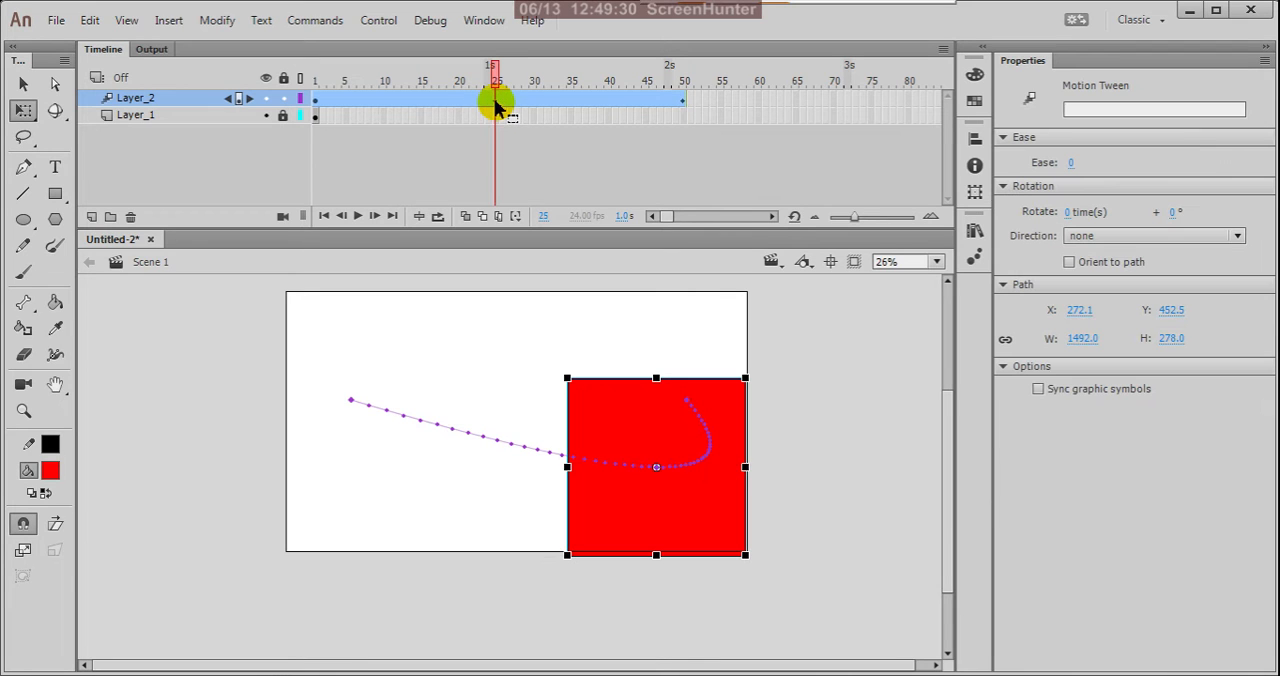
pyautogui.moveTo(497, 80); pyautogui.dragTo(237, 128)
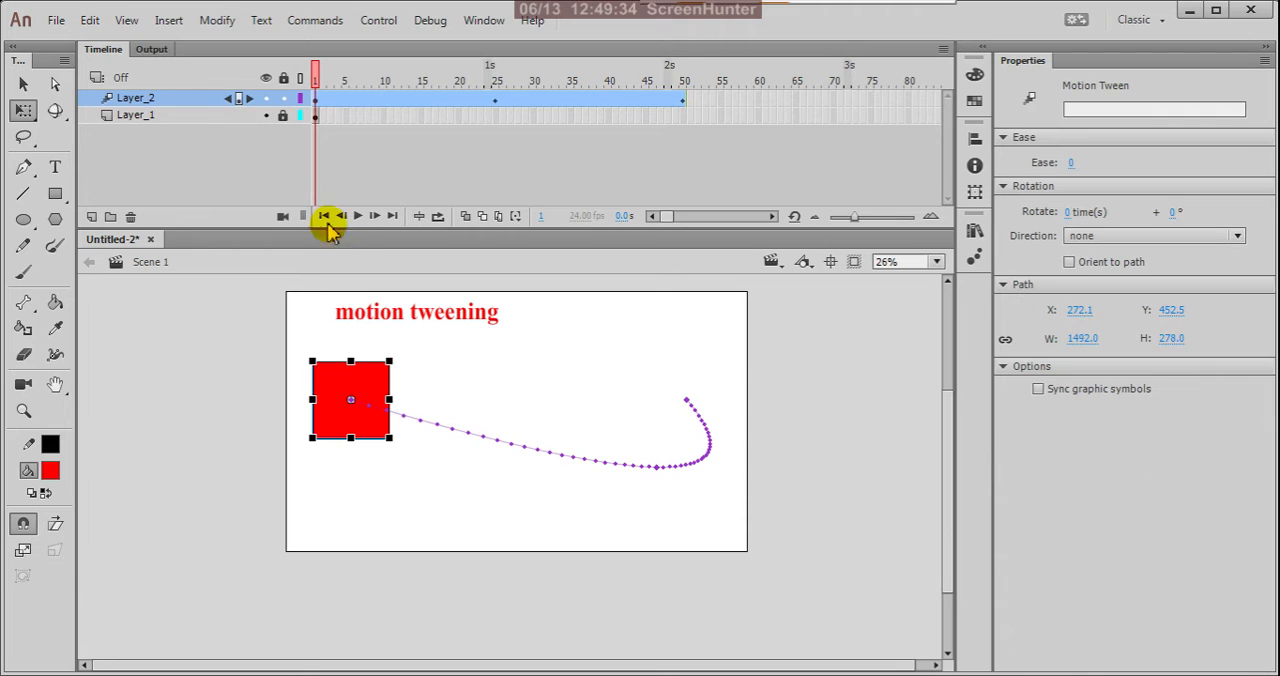
pyautogui.click(358, 216)
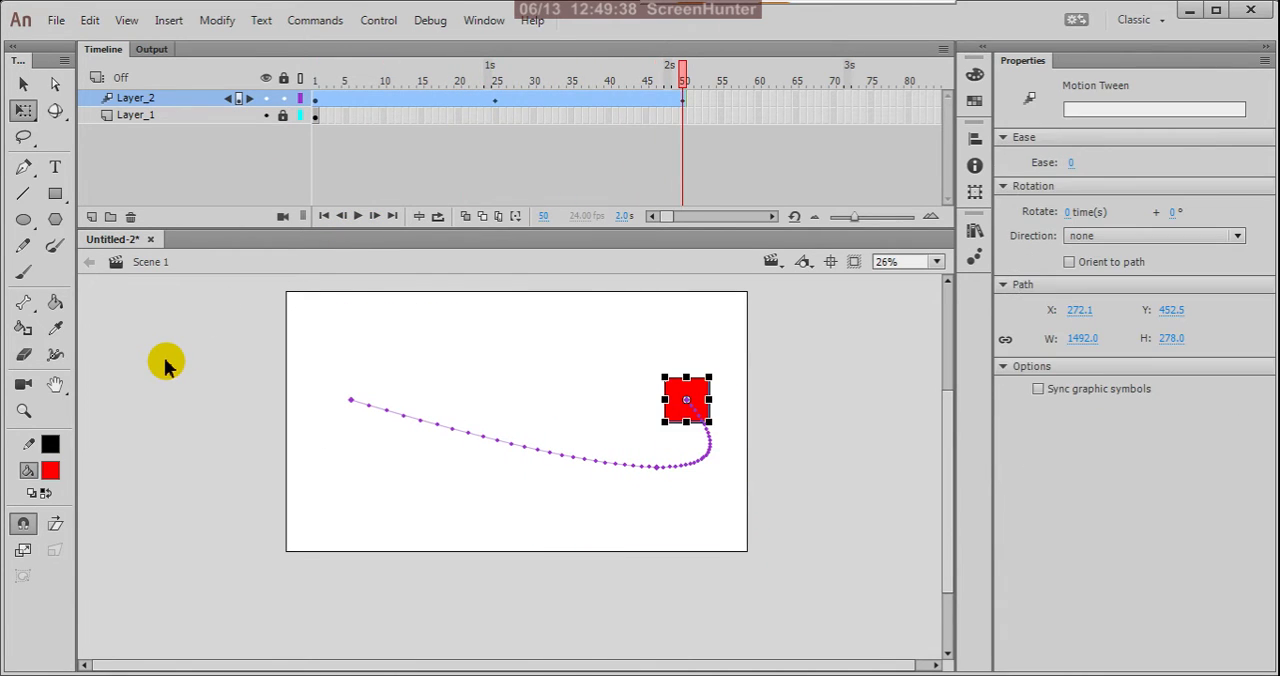
# Switch to the Selection tool, scrub from frame 1 through frames 25 and 50 and back, and replay the tween.
pyautogui.click(316, 99)
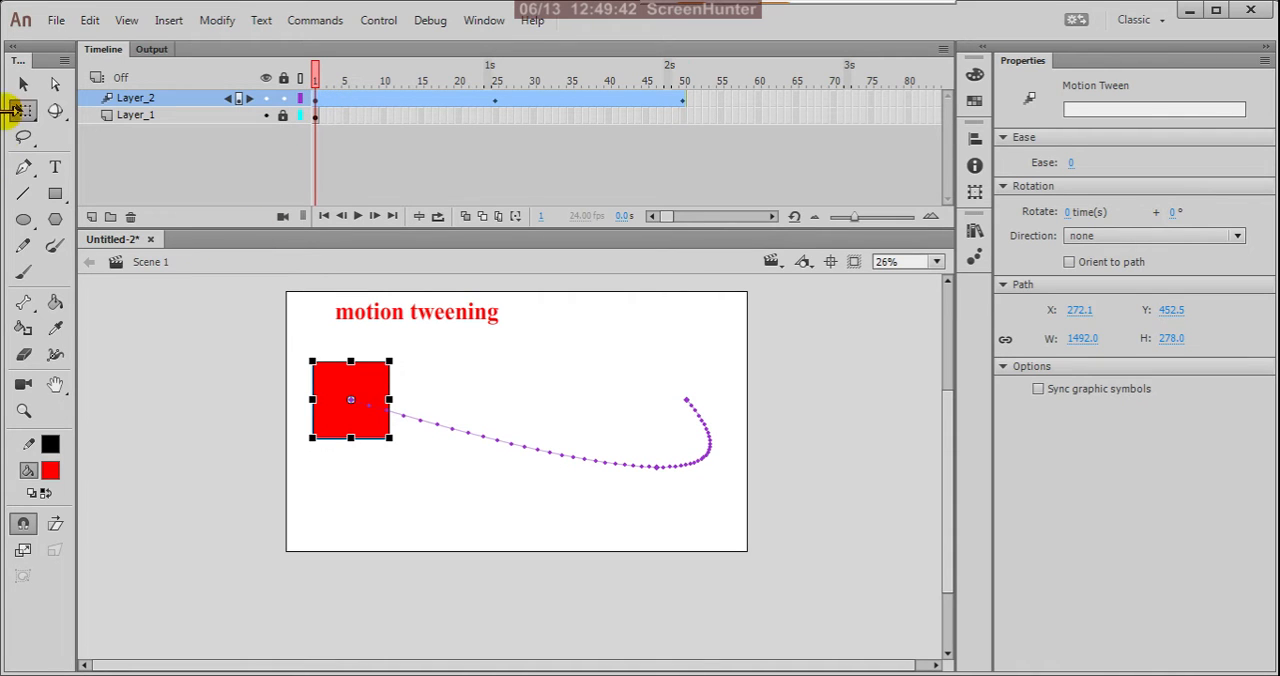
pyautogui.click(26, 86)
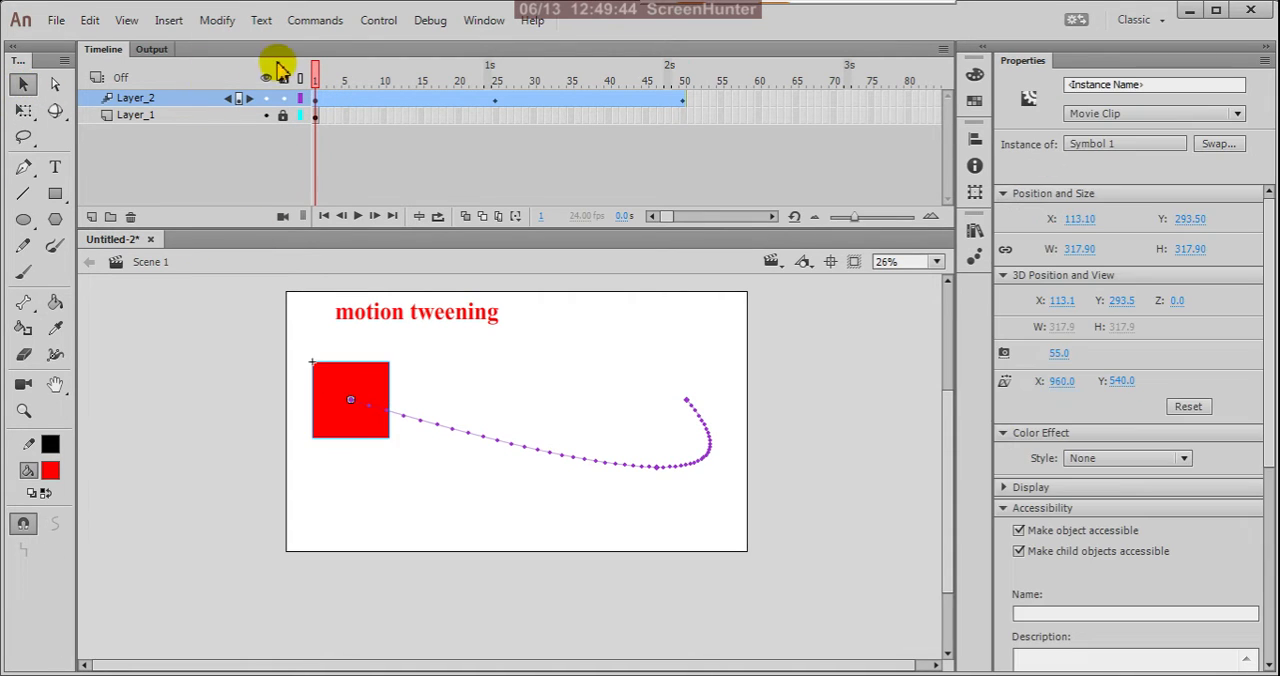
pyautogui.moveTo(318, 78); pyautogui.dragTo(497, 180)
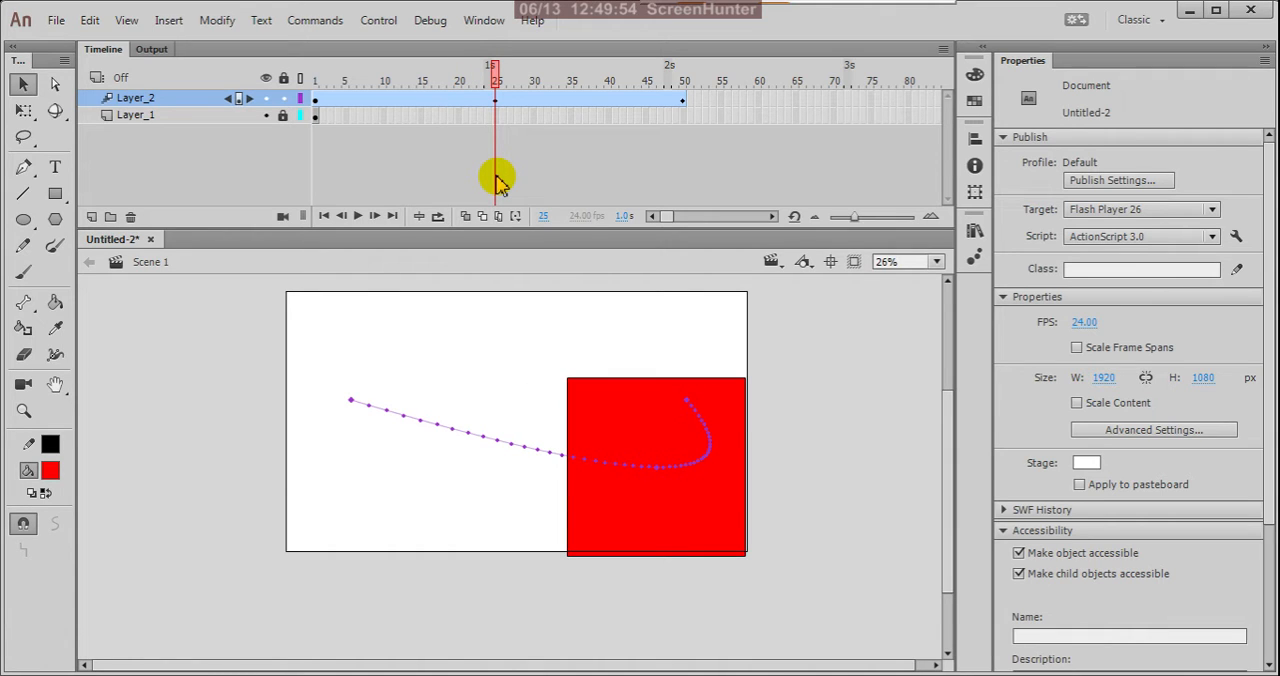
pyautogui.moveTo(497, 180); pyautogui.dragTo(684, 190)
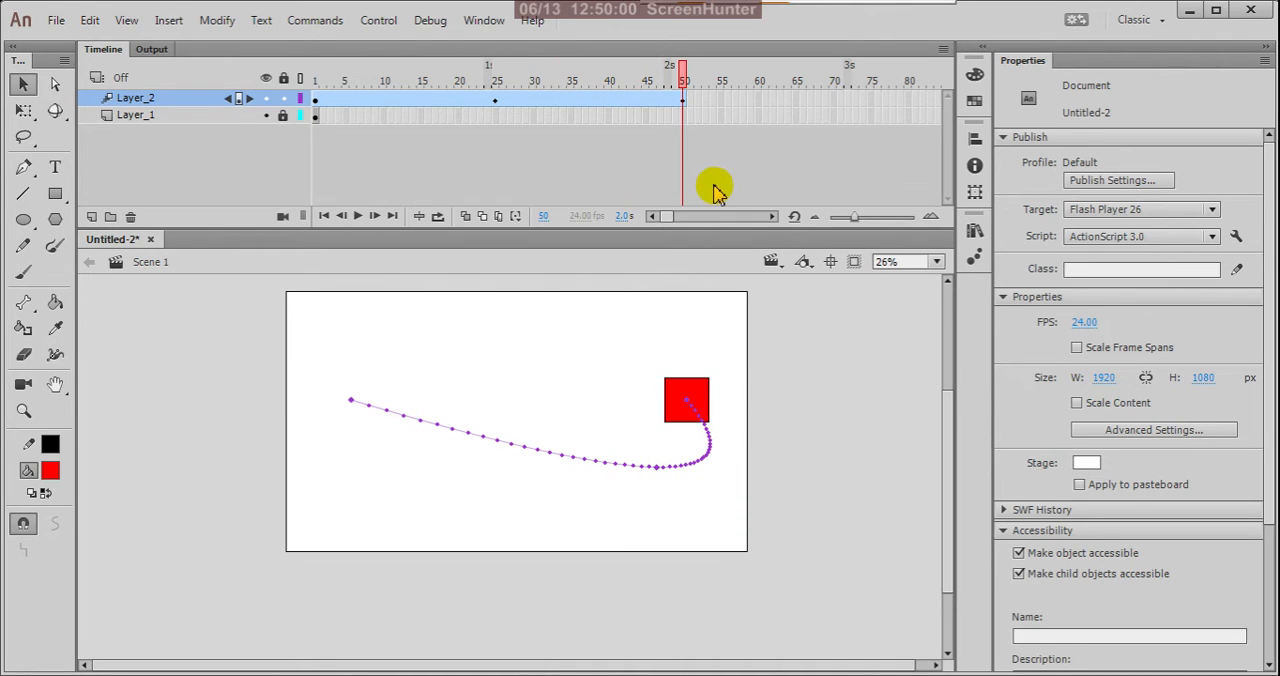
pyautogui.moveTo(716, 190); pyautogui.dragTo(294, 151)
pyautogui.click(358, 218)
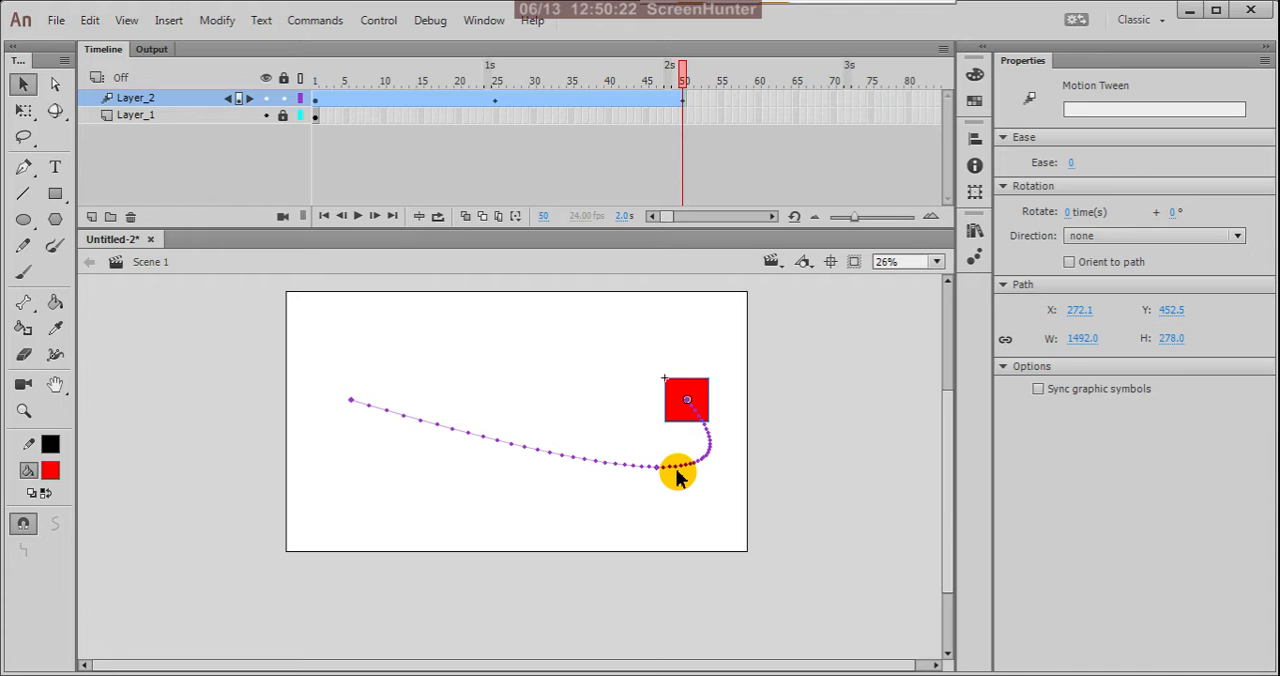
pyautogui.click(545, 382)
pyautogui.click(598, 465)
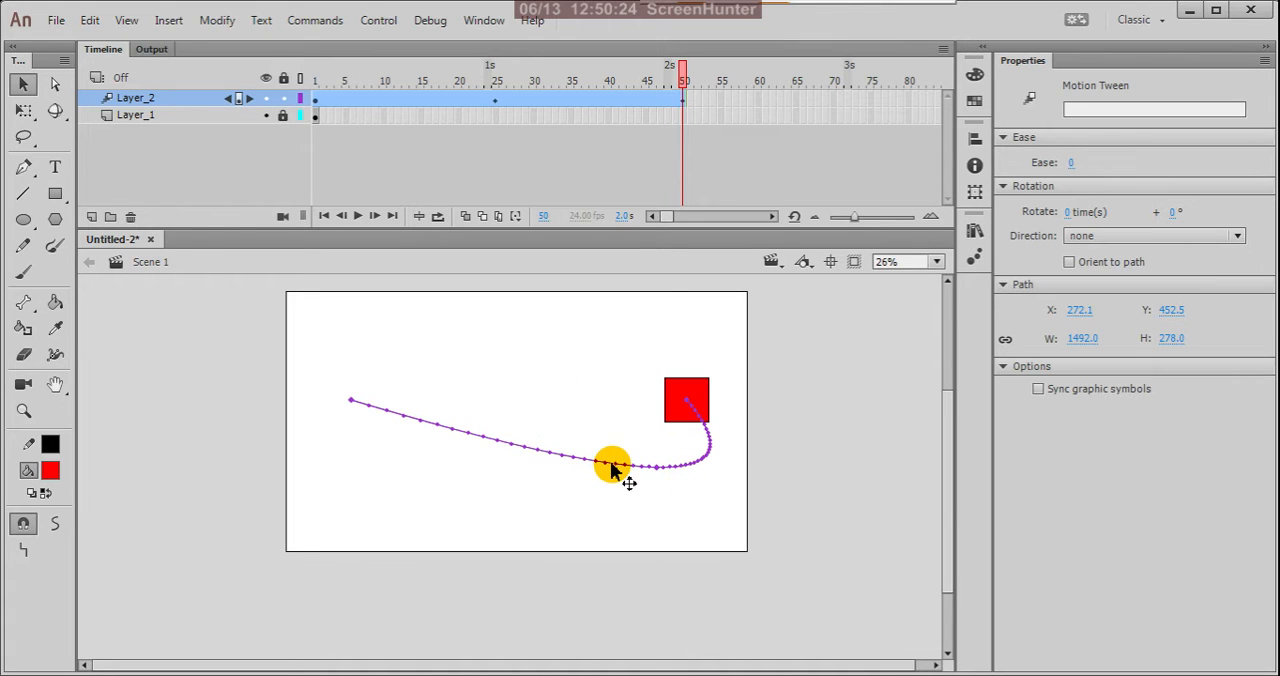
pyautogui.click(600, 356)
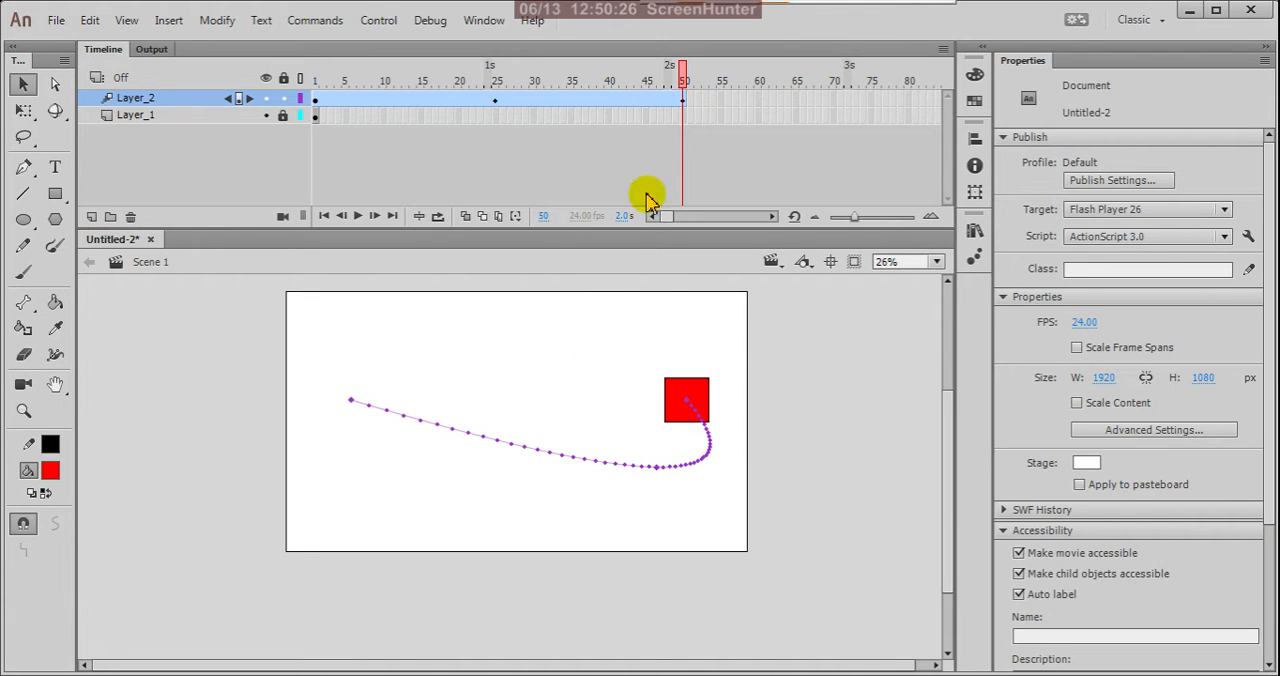
# Bend the first half of the motion path toward the stage's upper edge, check frame 25 and replay the tween from frame 1.
pyautogui.moveTo(645, 478); pyautogui.dragTo(416, 233)
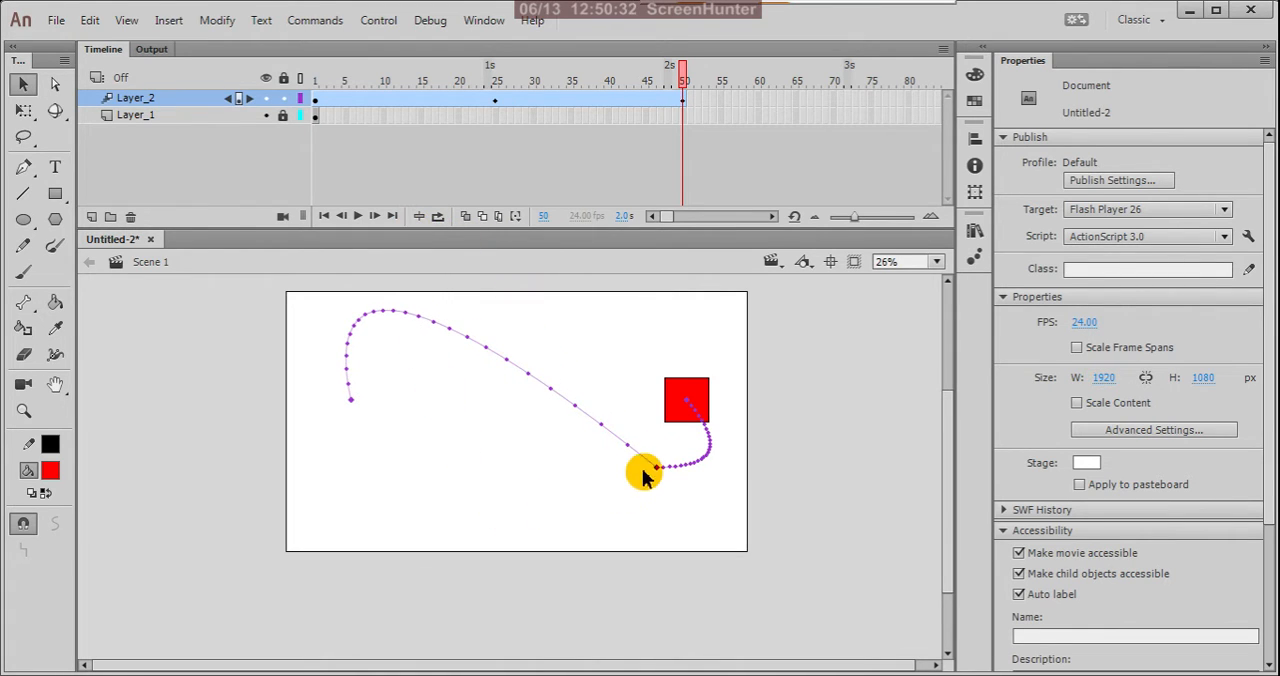
pyautogui.click(494, 101)
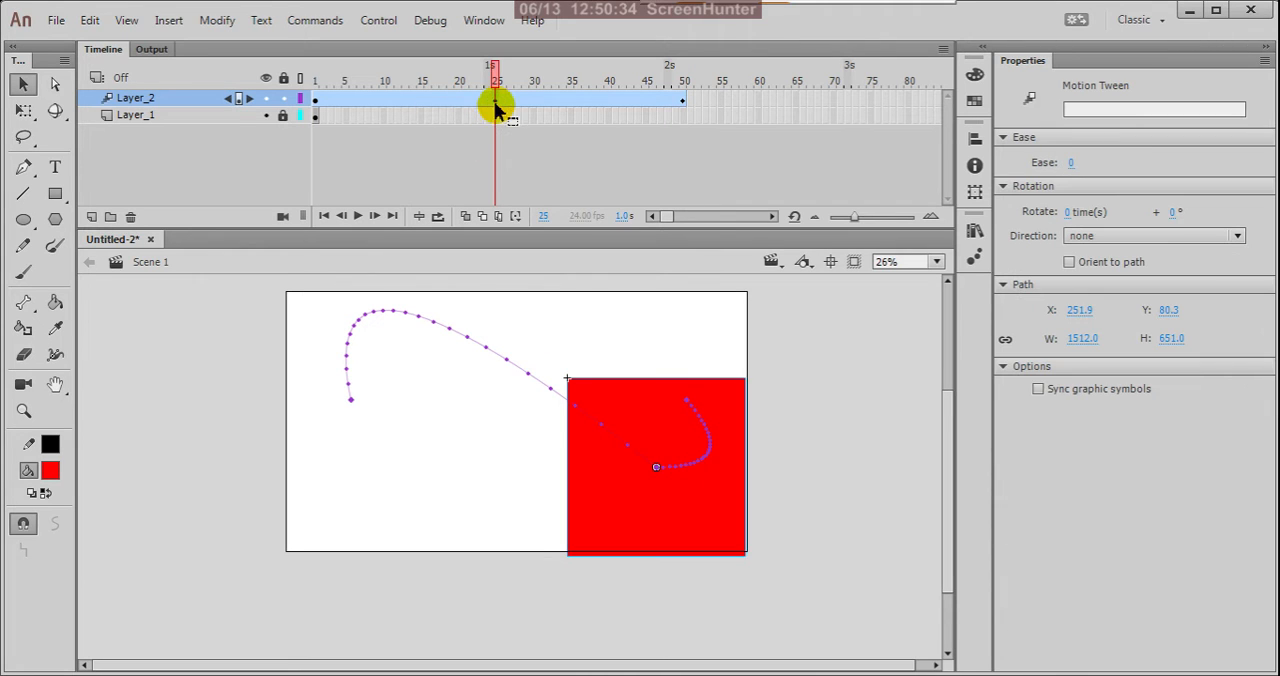
pyautogui.click(437, 131)
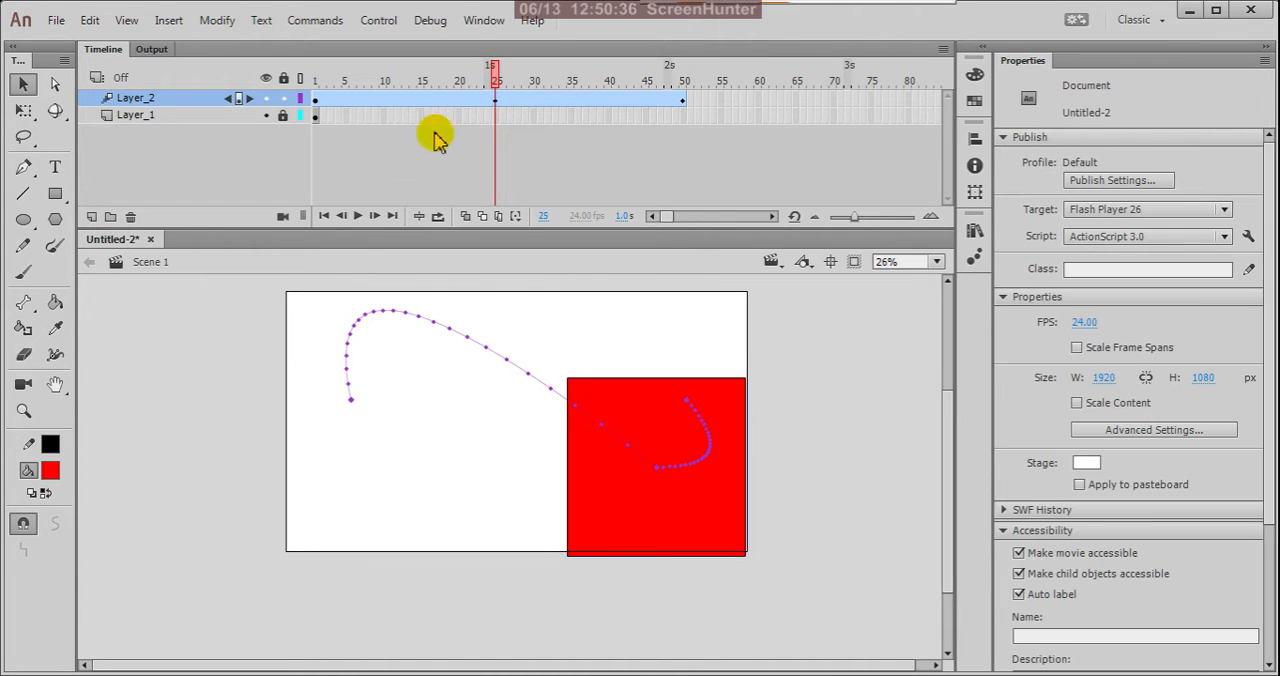
pyautogui.moveTo(491, 71); pyautogui.dragTo(316, 110)
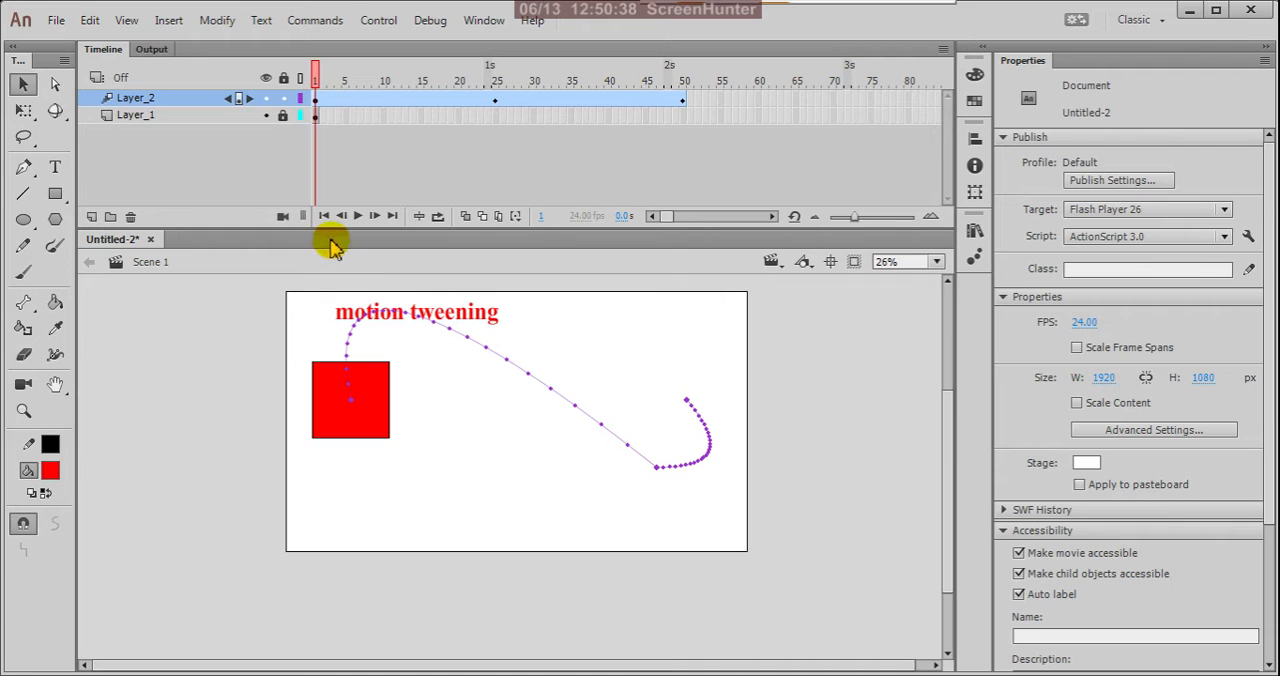
pyautogui.click(357, 216)
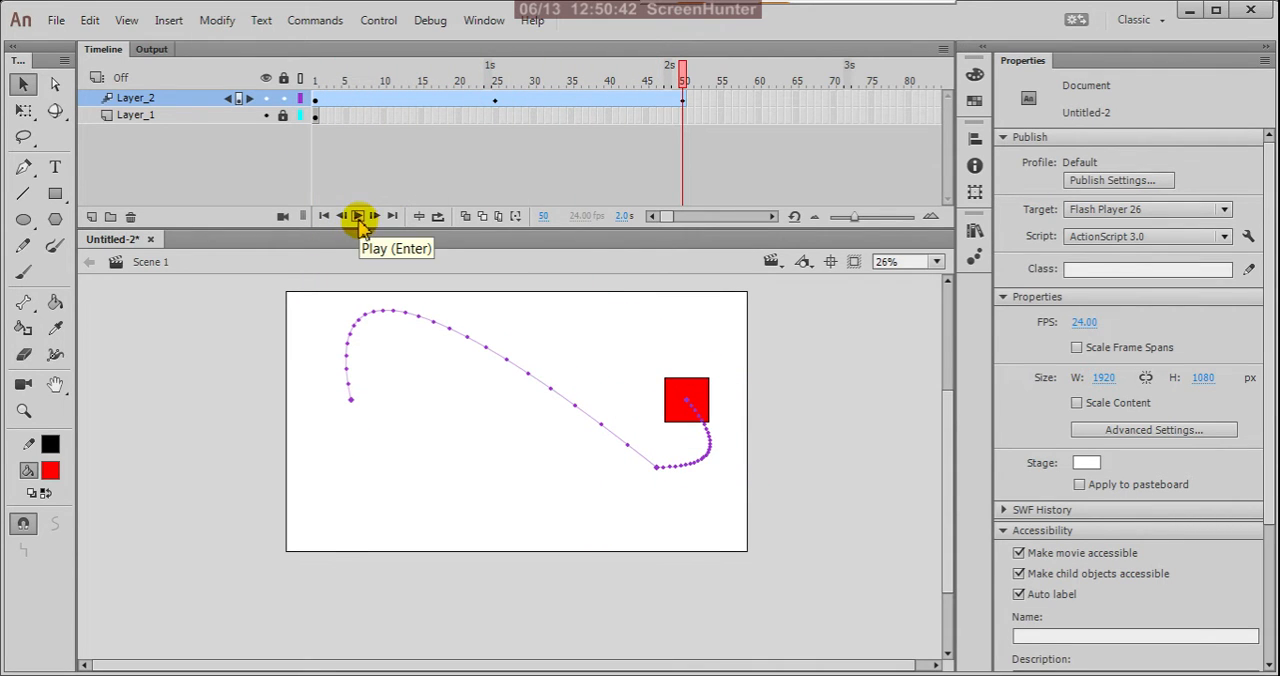
pyautogui.click(357, 216)
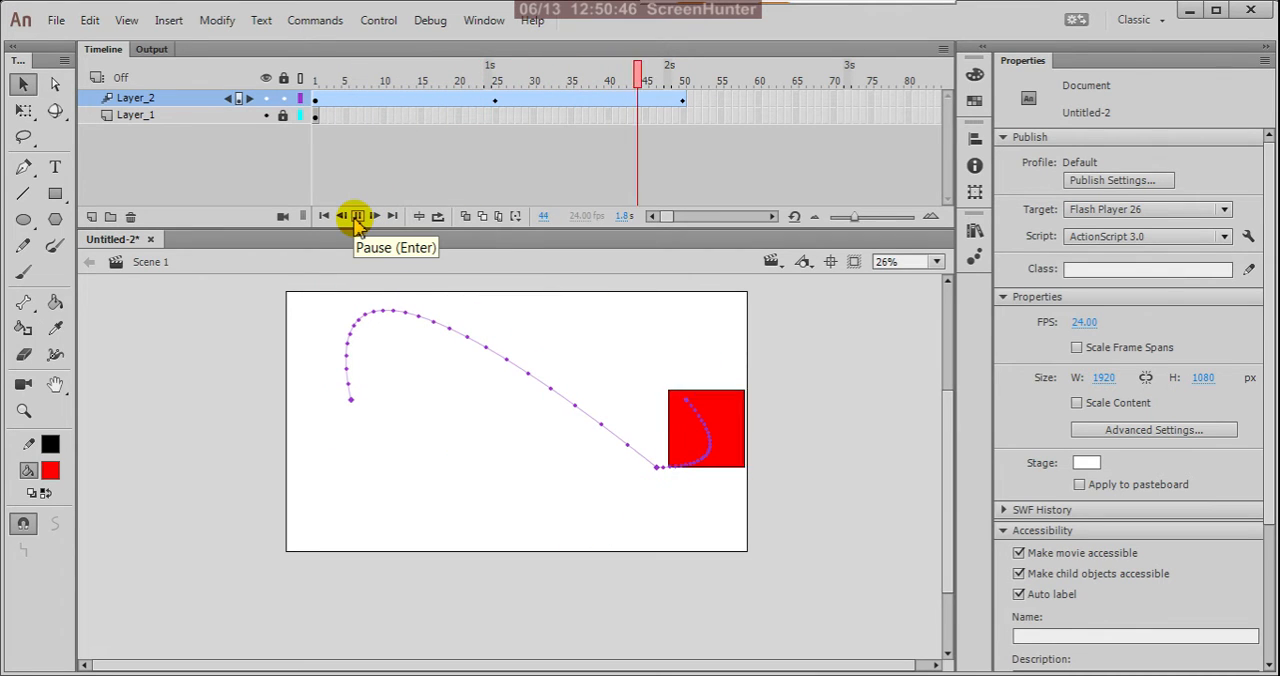
pyautogui.click(357, 216)
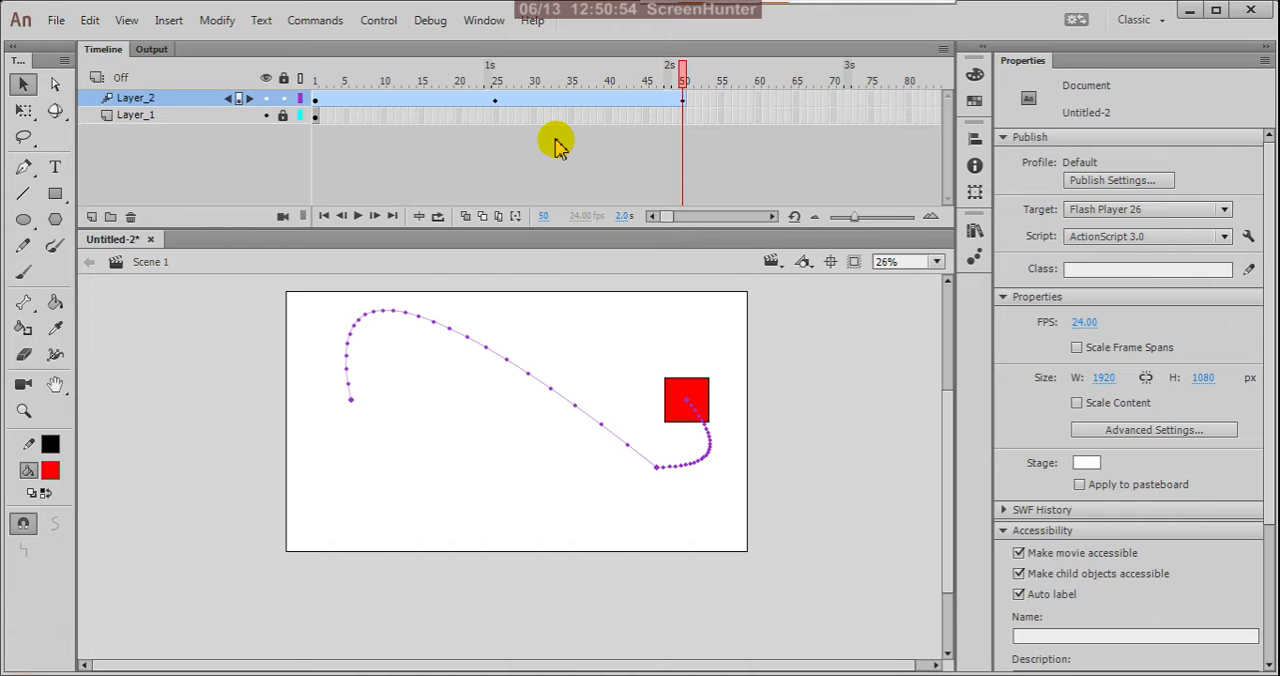
# Undo the path bends and the square's resizing at frames 25 and 50 to restore a straight motion path.
pyautogui.hotkey('shift', ',')
pyautogui.hotkey('alt', '.')
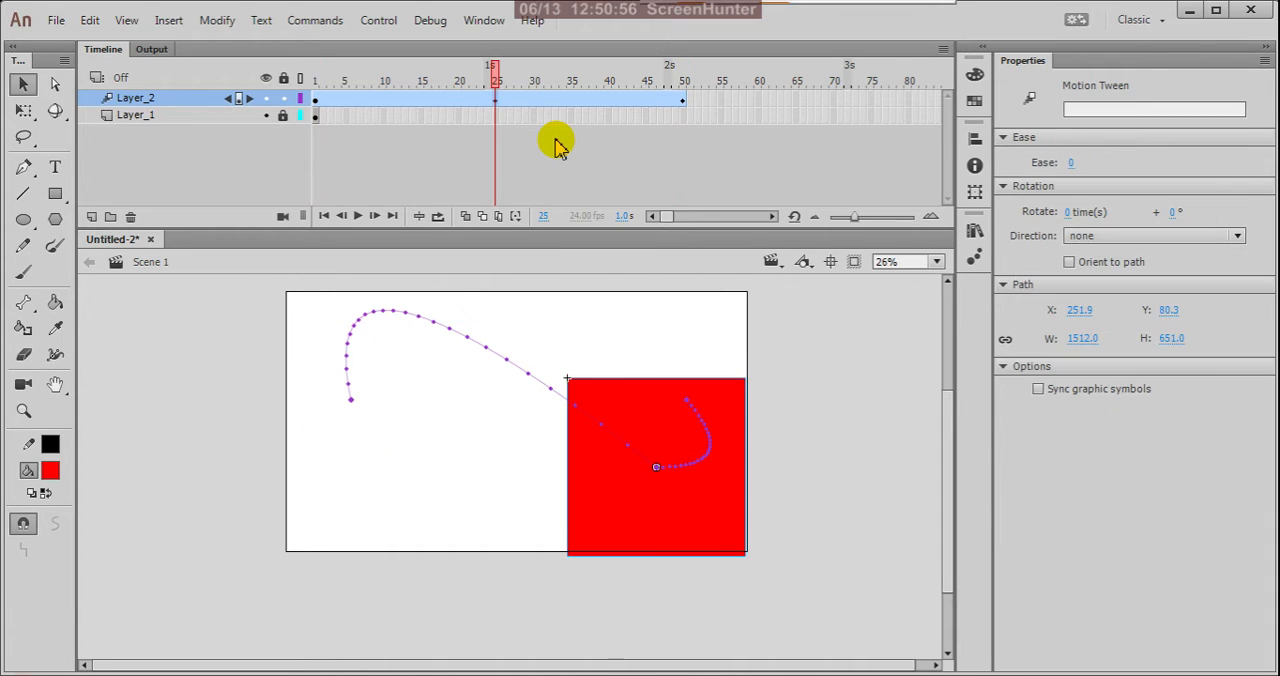
pyautogui.hotkey('alt', '.')
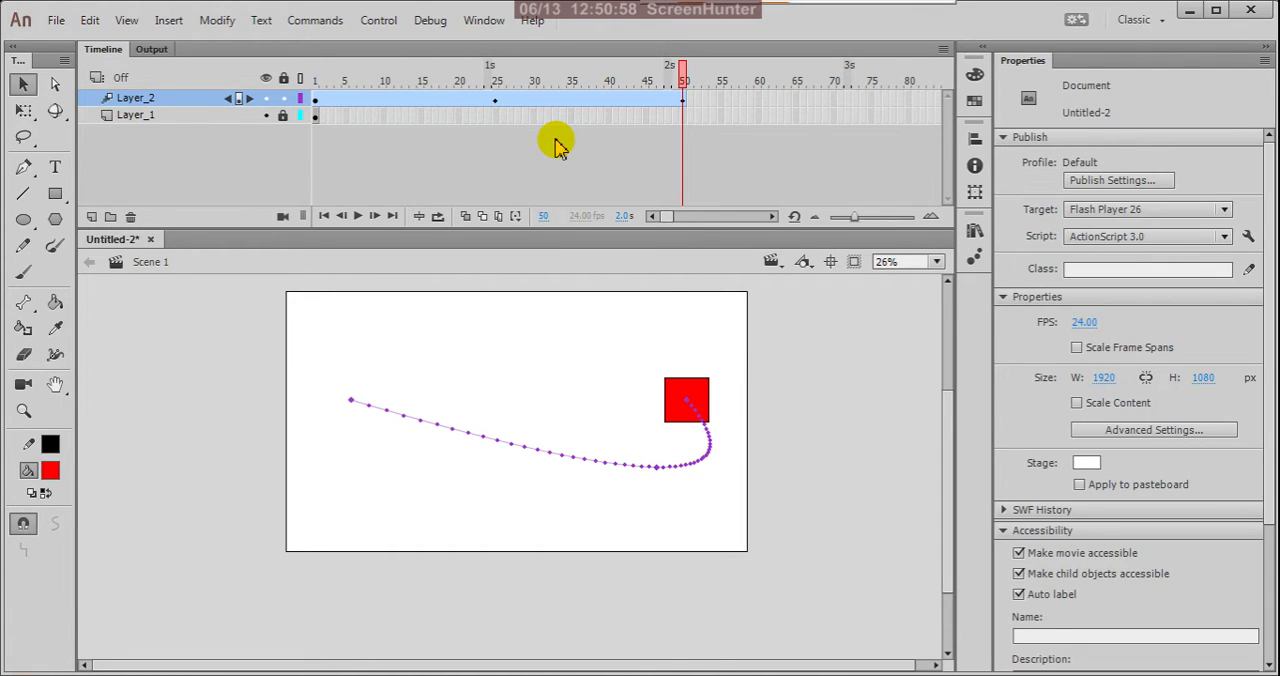
pyautogui.hotkey('alt', '.')
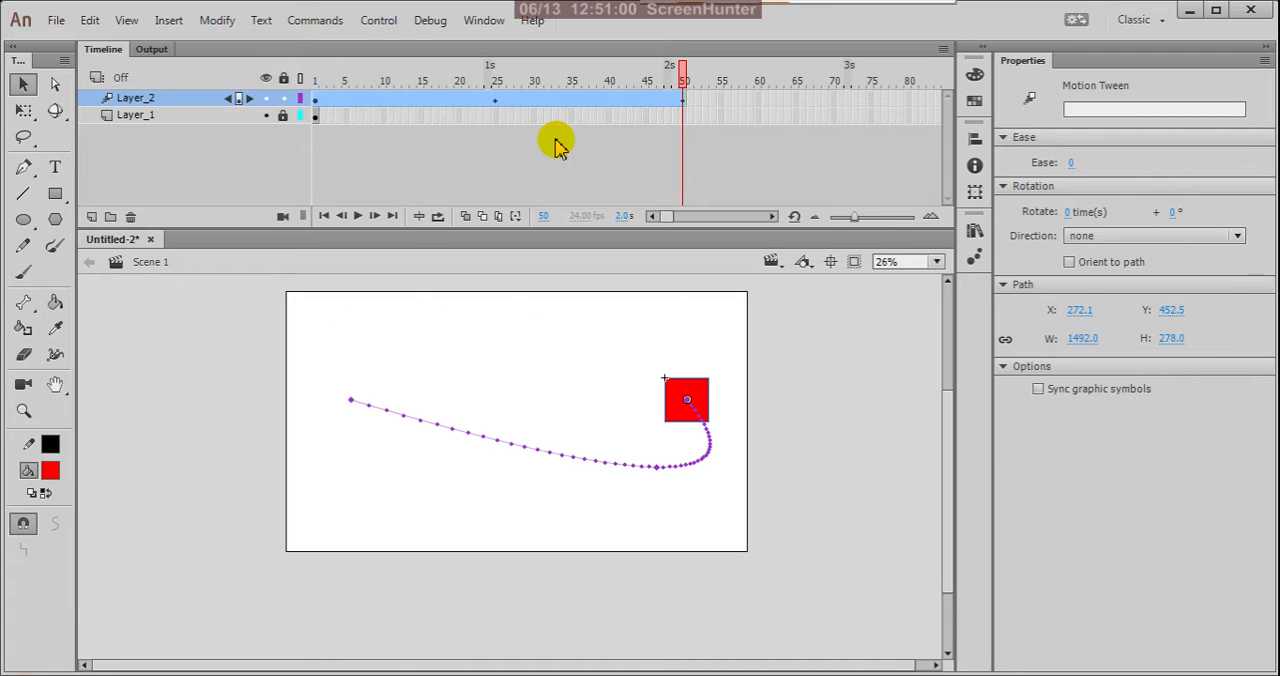
pyautogui.hotkey('shift', ',')
pyautogui.press('Return')
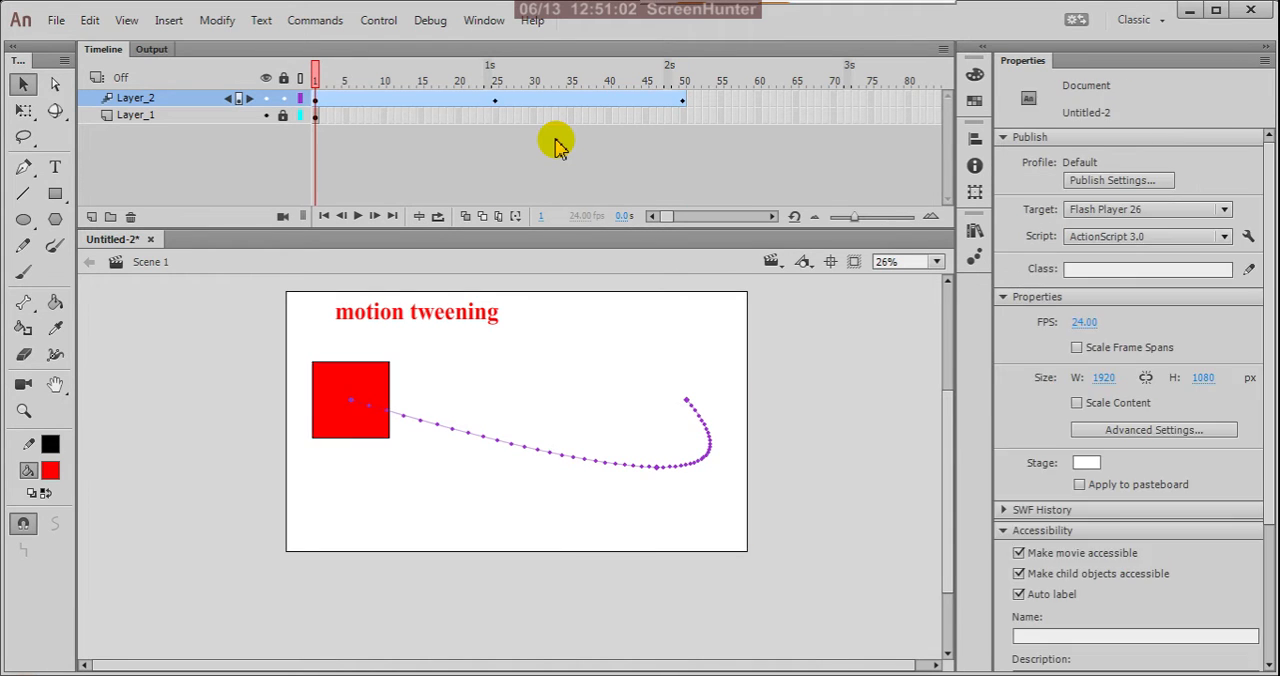
pyautogui.hotkey('alt', ',')
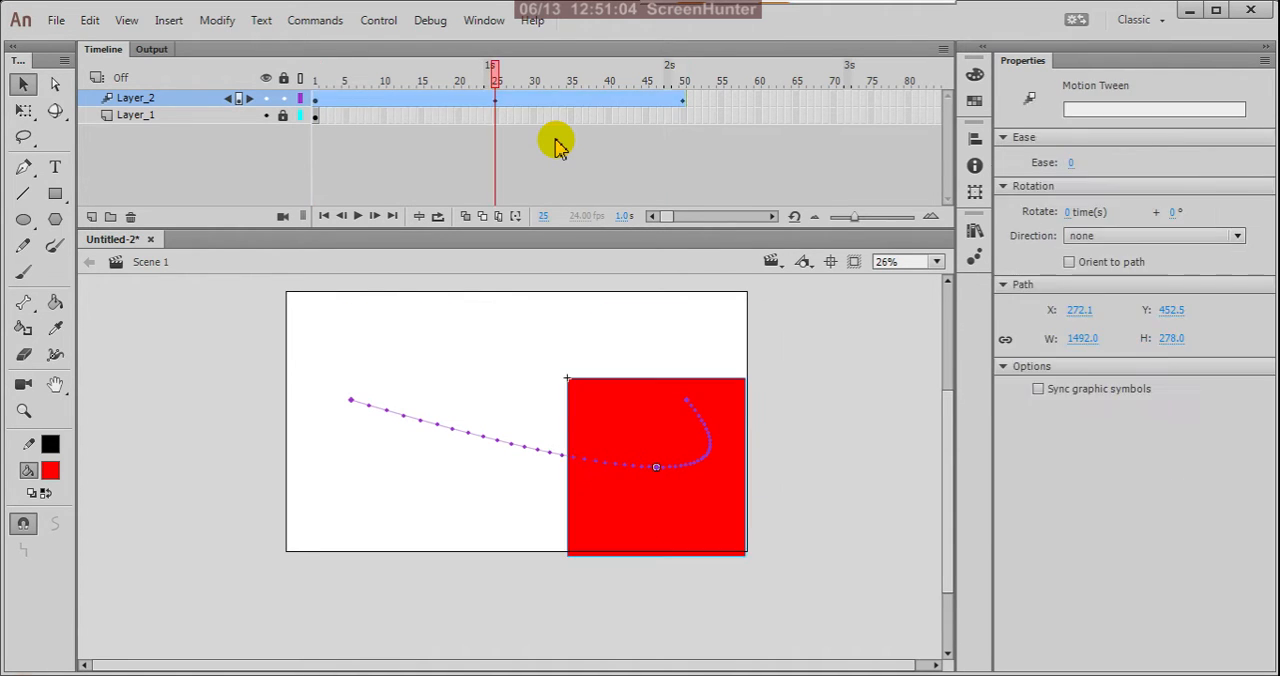
pyautogui.hotkey('ctrl', 'z')
pyautogui.hotkey('ctrl', 'z')
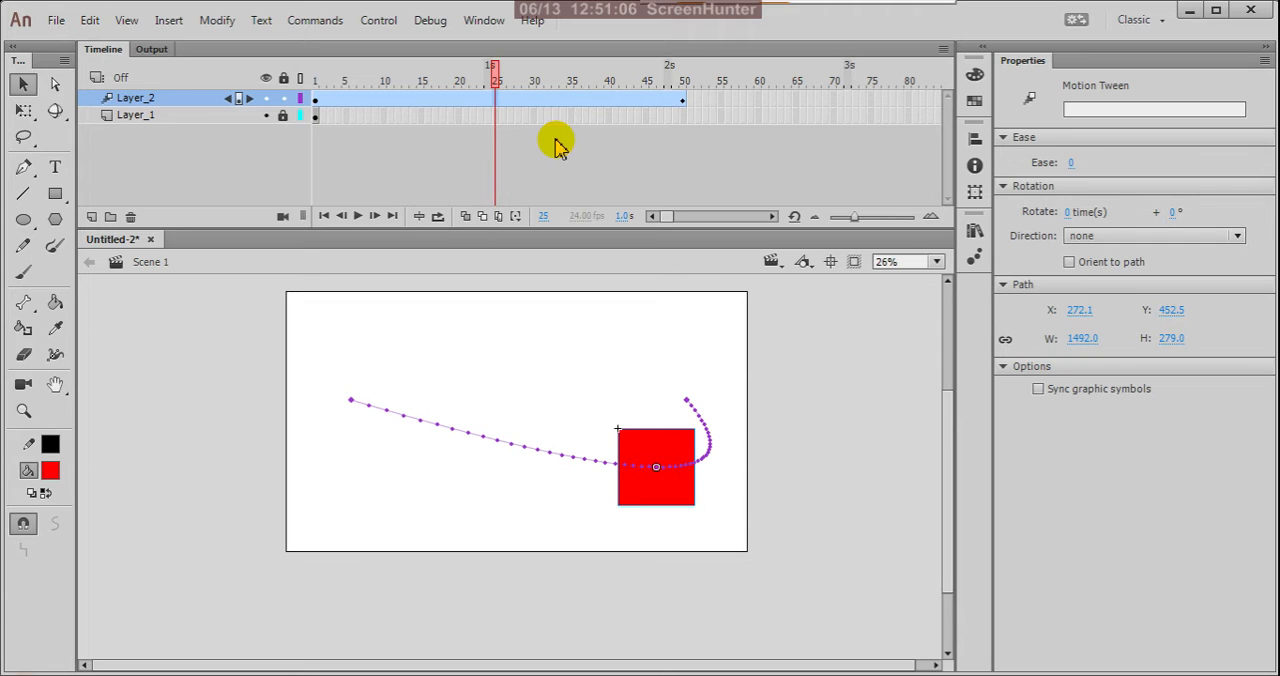
pyautogui.hotkey('alt', '.')
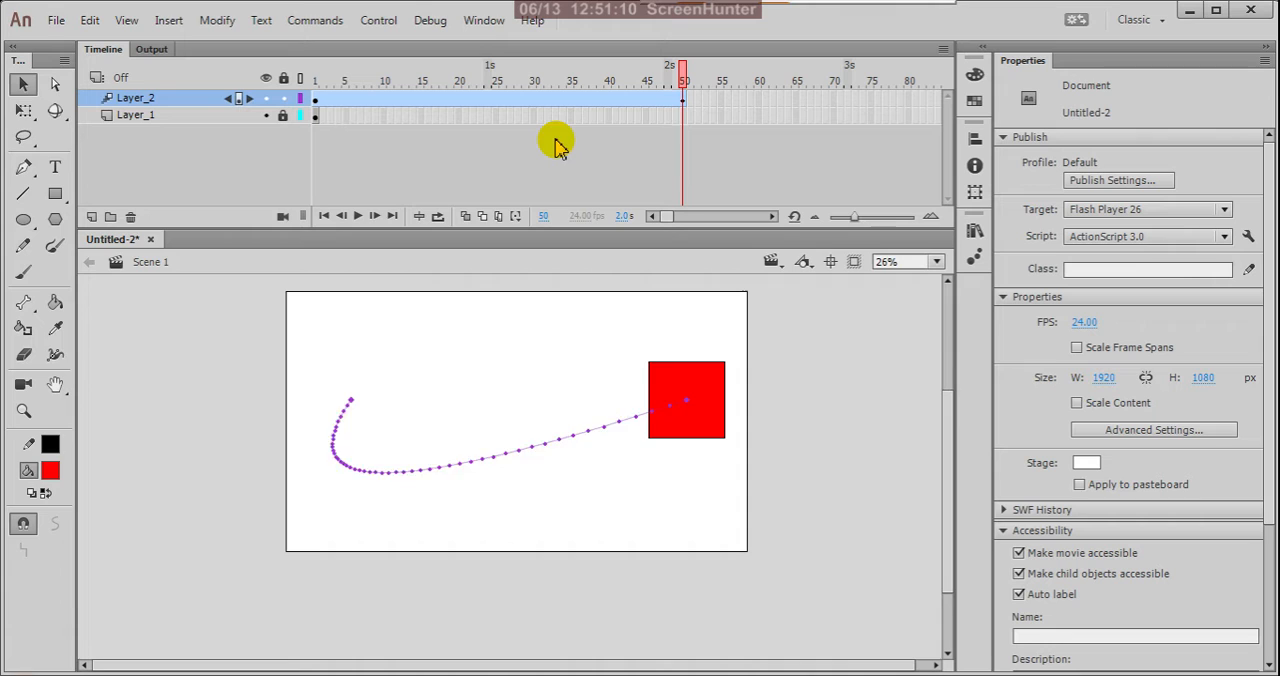
pyautogui.hotkey('ctrl', 'z')
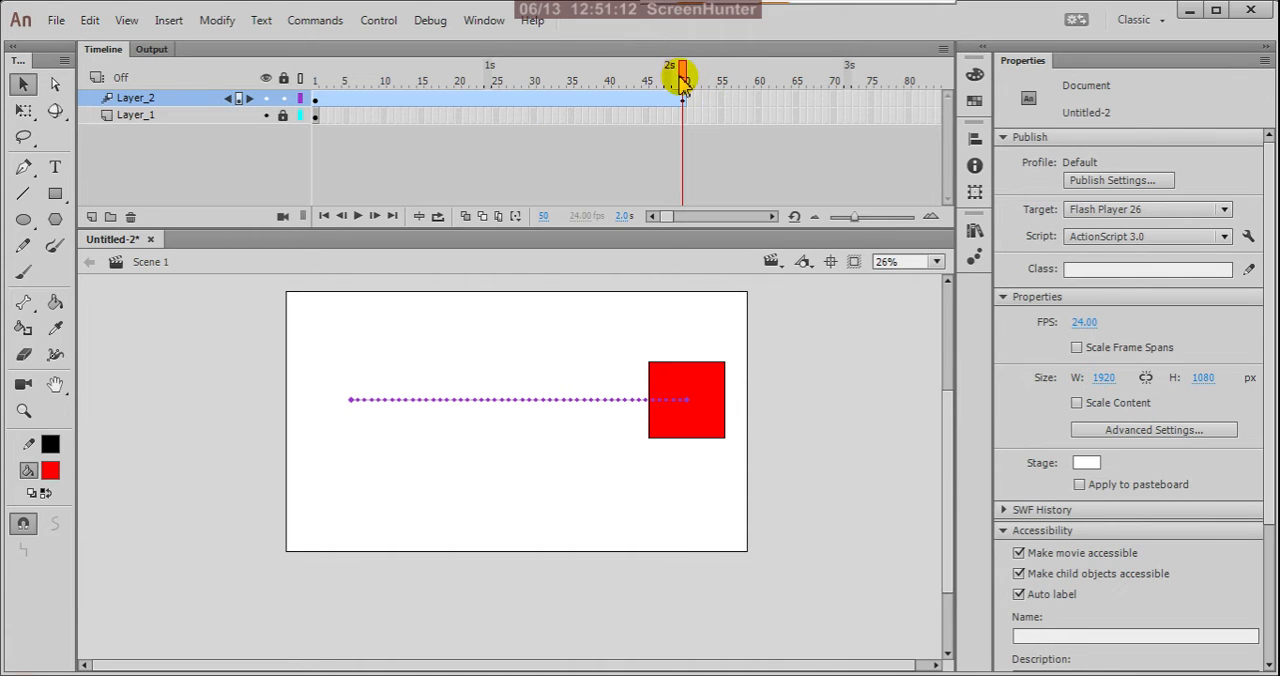
# Return to frame 1, select the Layer_2 motion tween and set its ease to -100.
pyautogui.moveTo(683, 80); pyautogui.dragTo(297, 100)
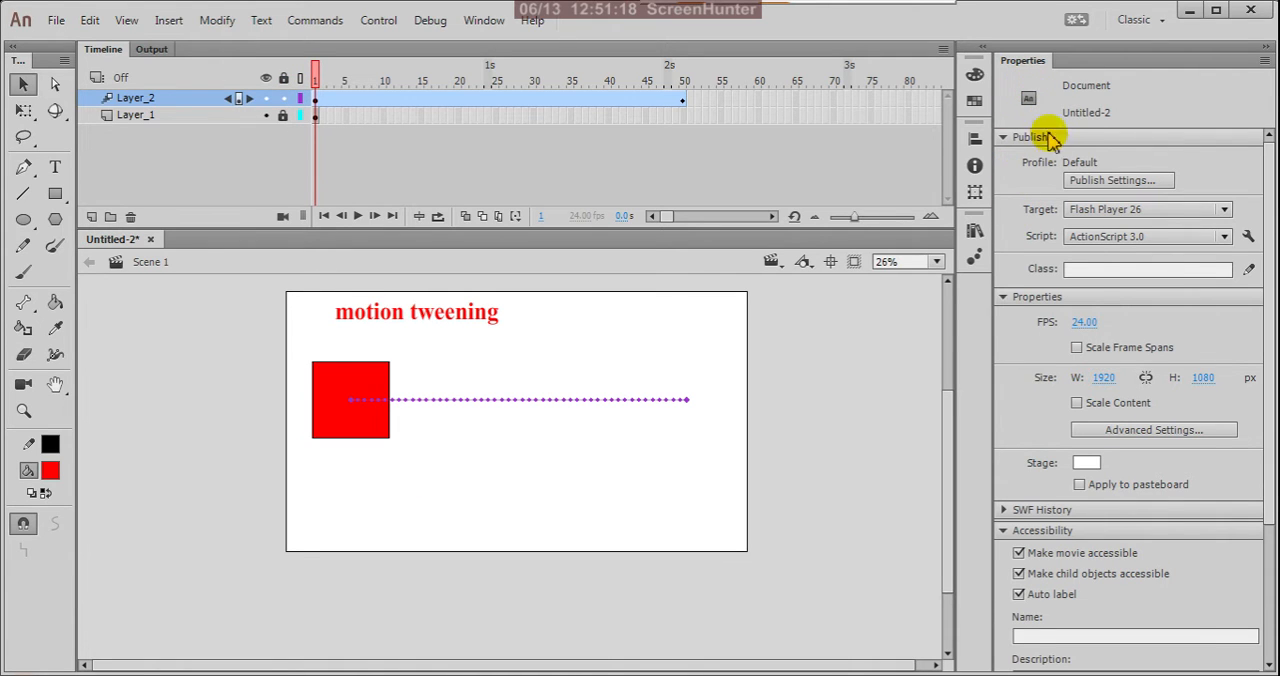
pyautogui.click(317, 98)
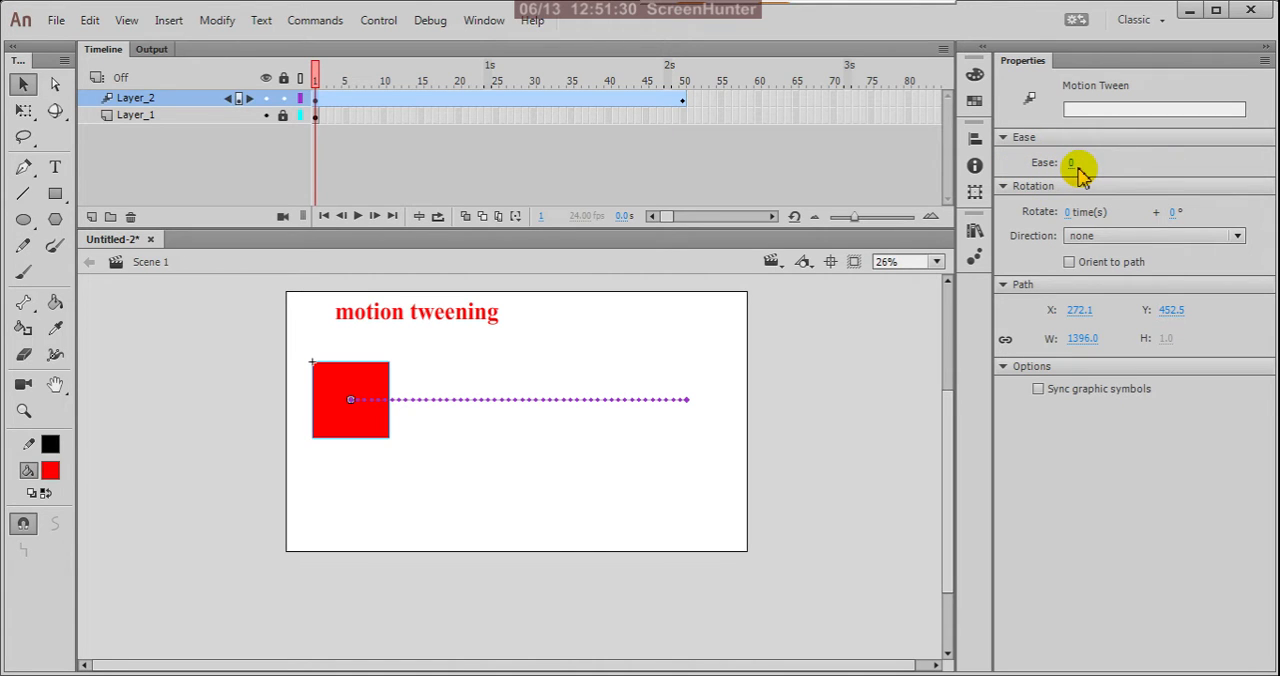
pyautogui.moveTo(1073, 166); pyautogui.dragTo(691, 167)
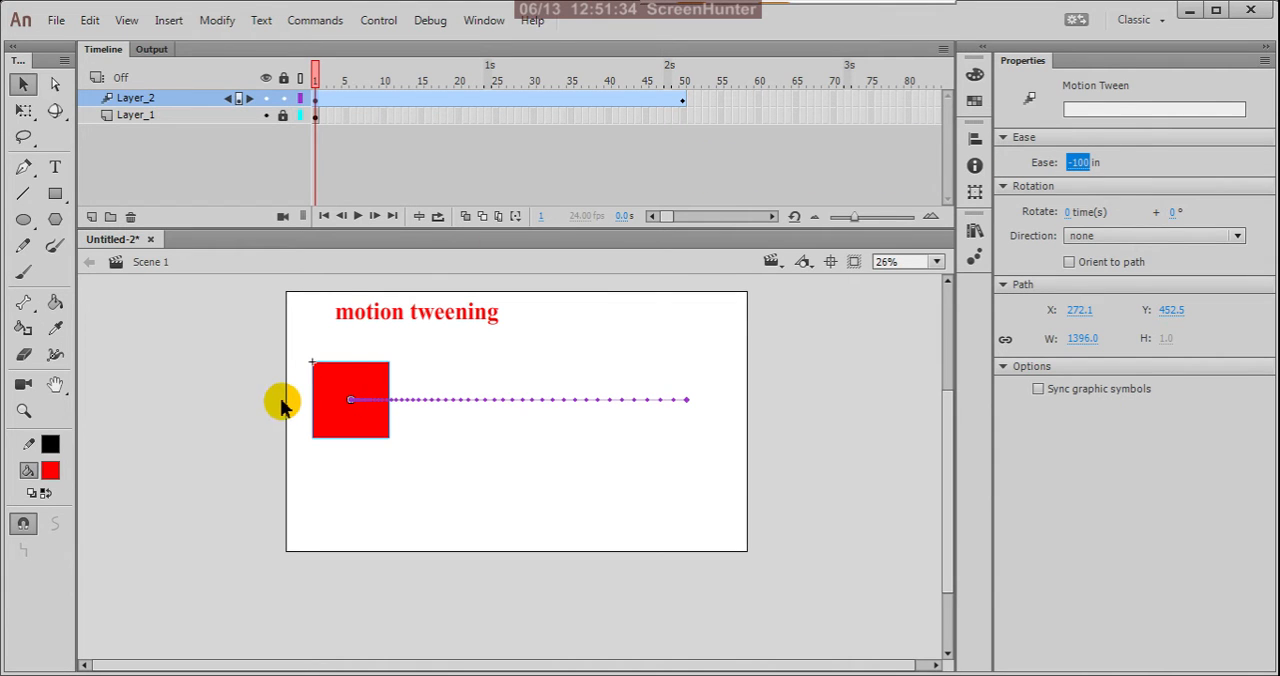
# Examine the spacing of the frame dots along the ease-in motion path from start to end.
pyautogui.scroll(5, 366, 408)
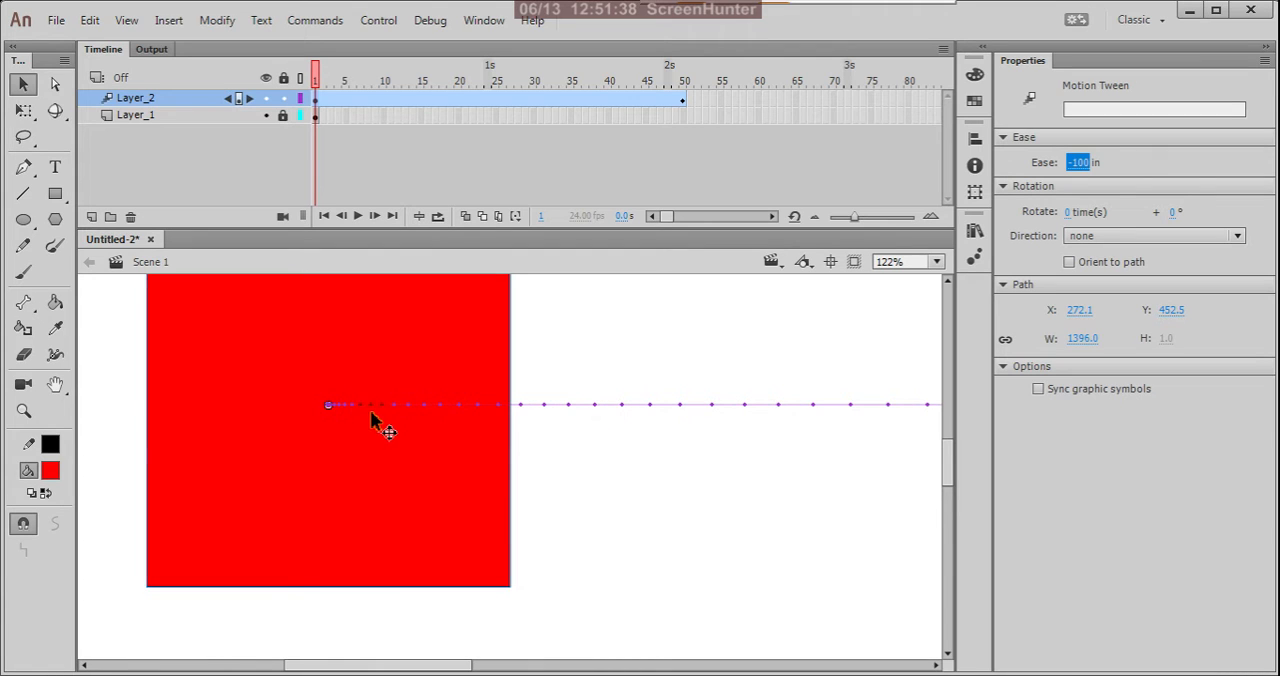
pyautogui.scroll(2, 372, 418)
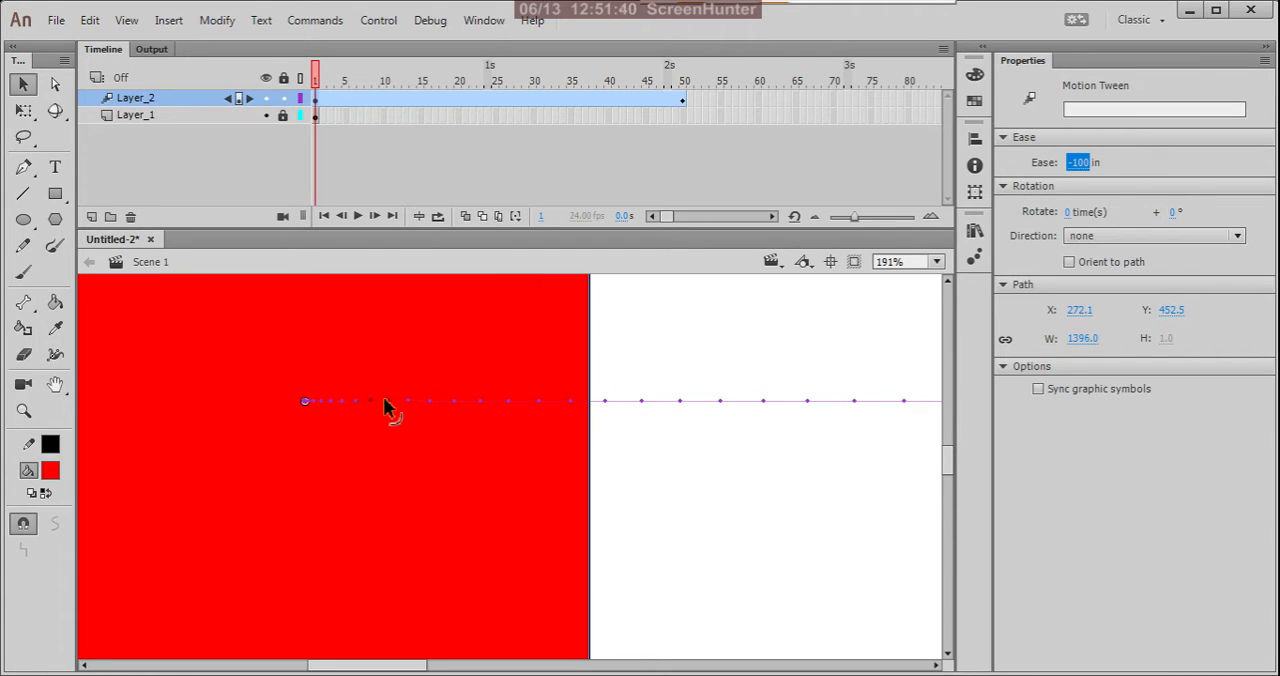
pyautogui.scroll(-5, 346, 381)
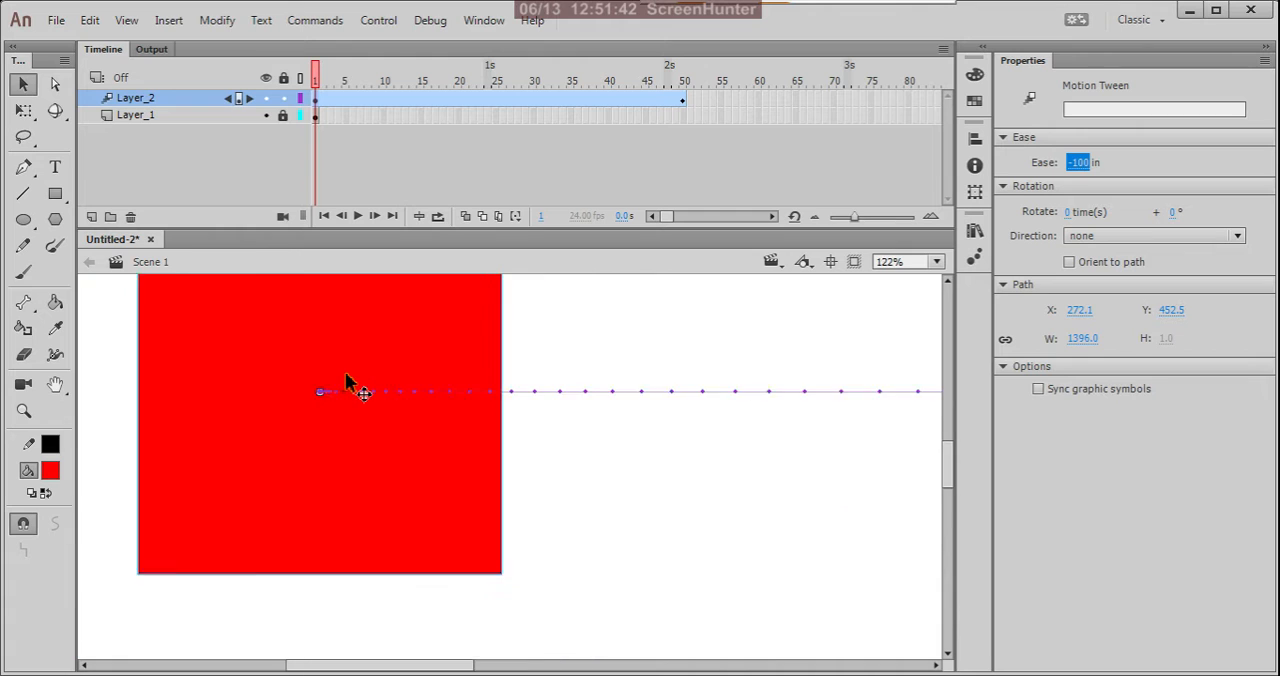
pyautogui.scroll(3, 646, 383)
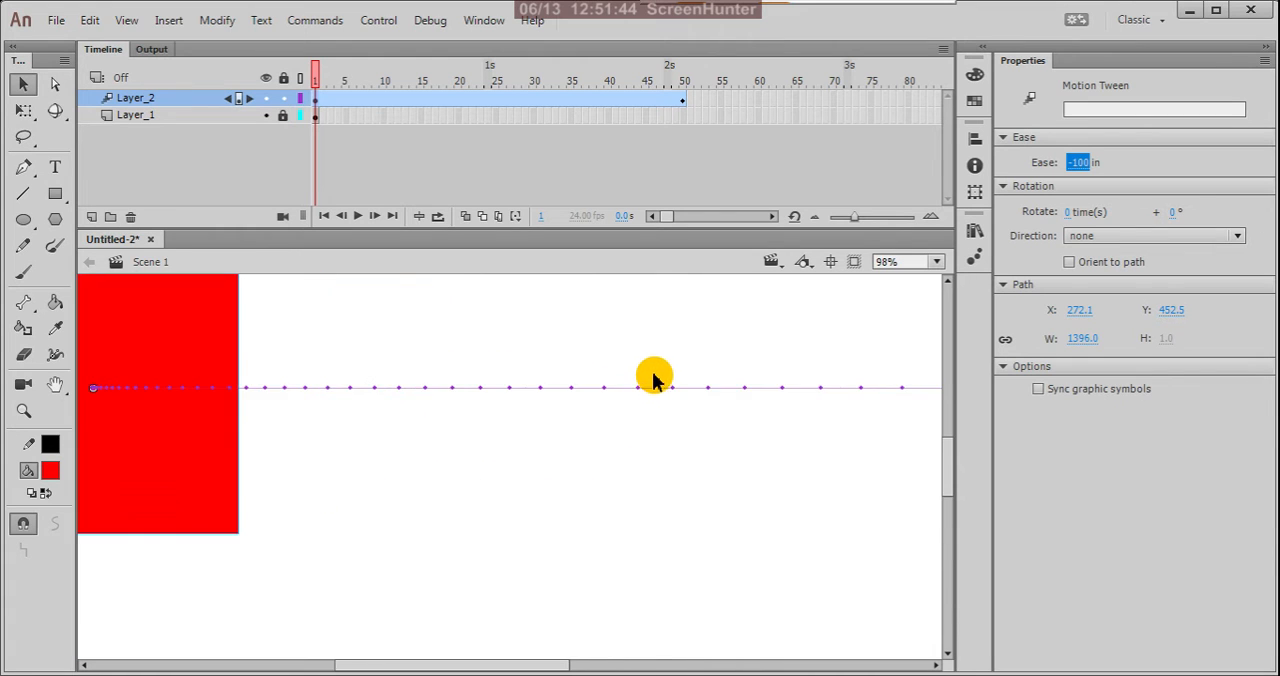
pyautogui.scroll(-2, 512, 425)
pyautogui.scroll(-2, 512, 425)
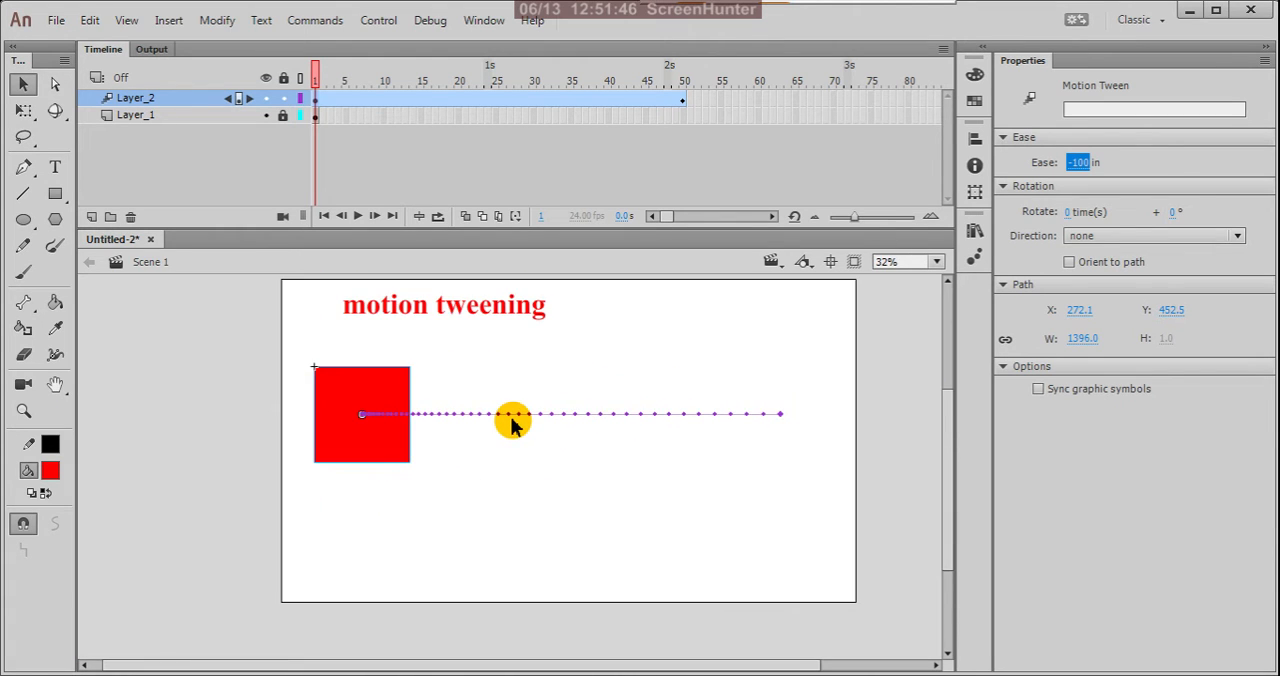
pyautogui.scroll(1, 735, 436)
pyautogui.scroll(-2, 700, 442)
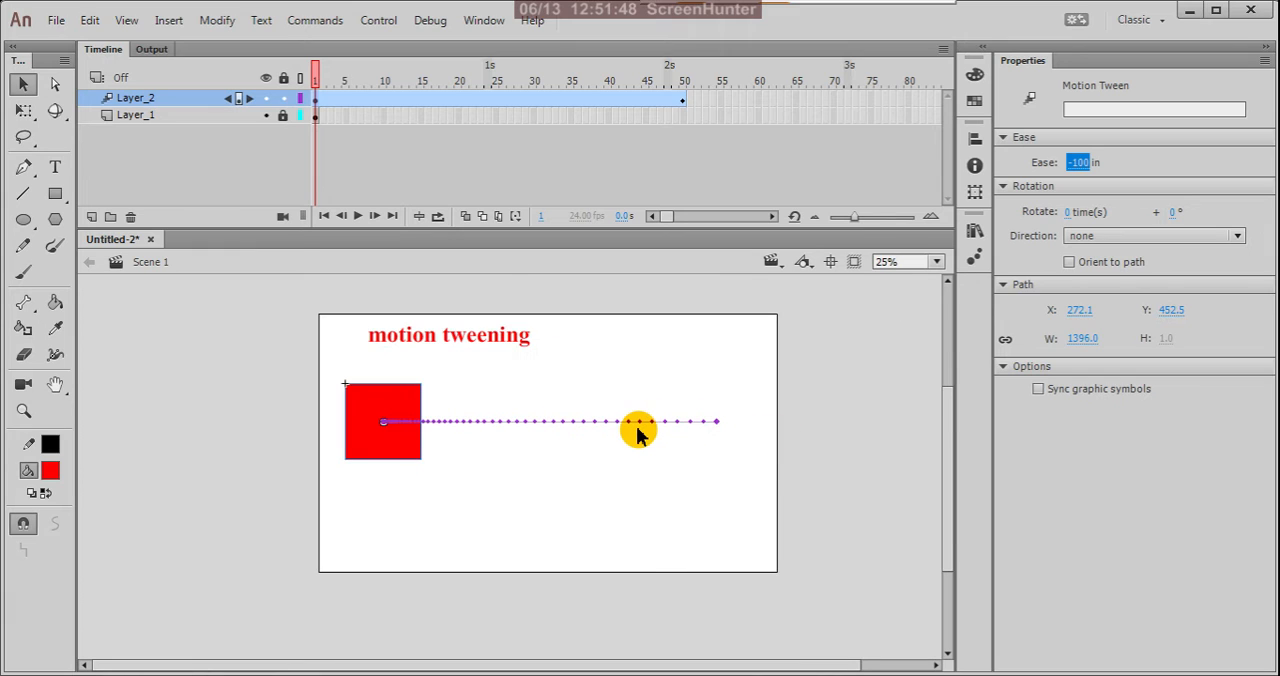
# Play the tween with ease -100 several times to judge how the square's speed changes.
pyautogui.click(358, 216)
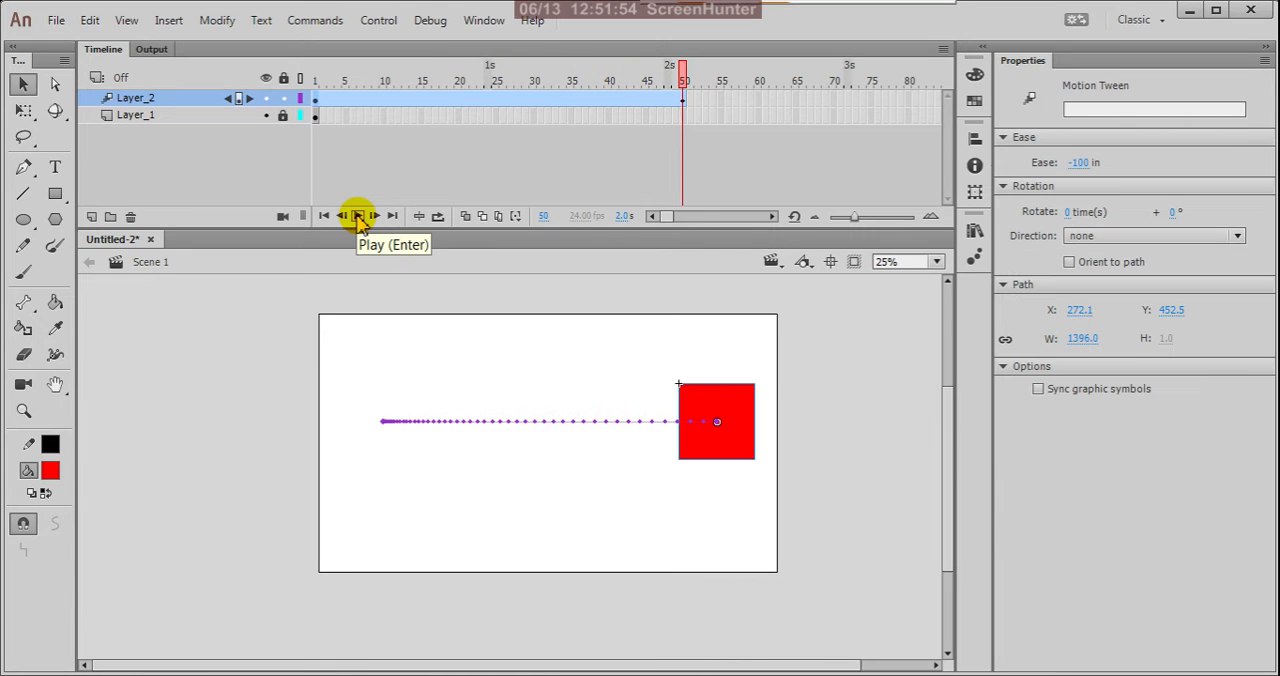
pyautogui.click(358, 216)
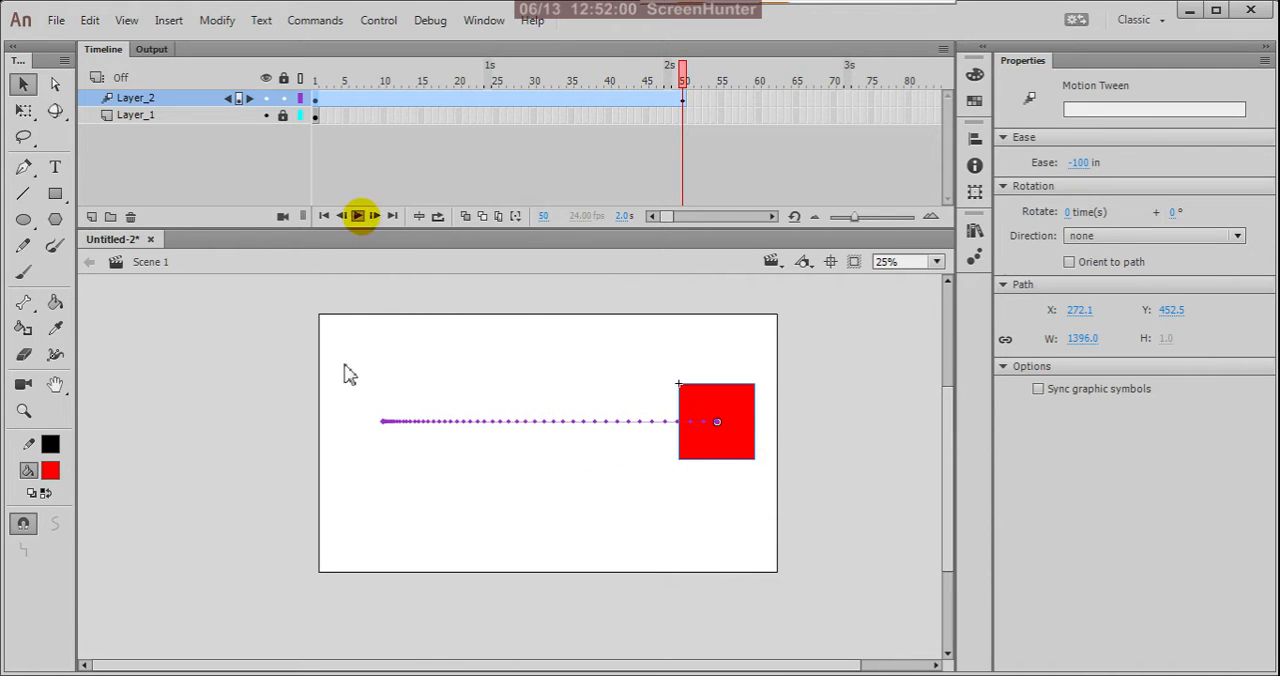
pyautogui.click(358, 216)
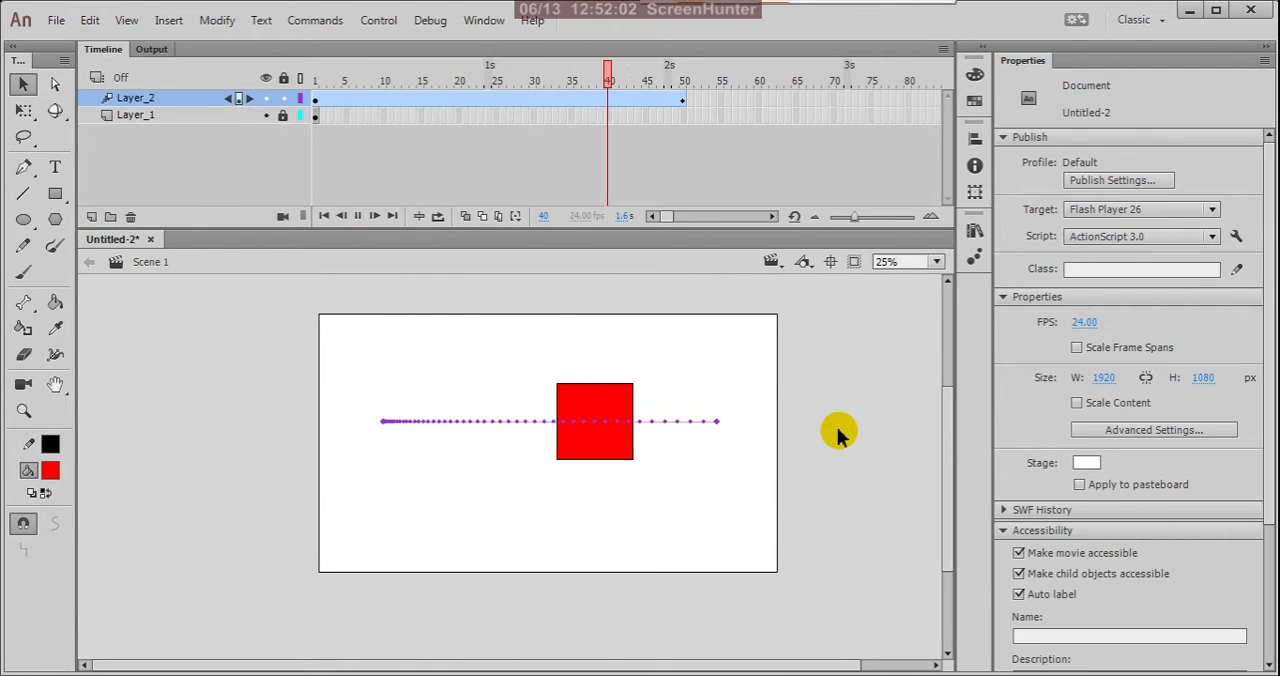
# Select the Layer_2 motion tween at frame 1 and set its ease to 100.
pyautogui.click(316, 100)
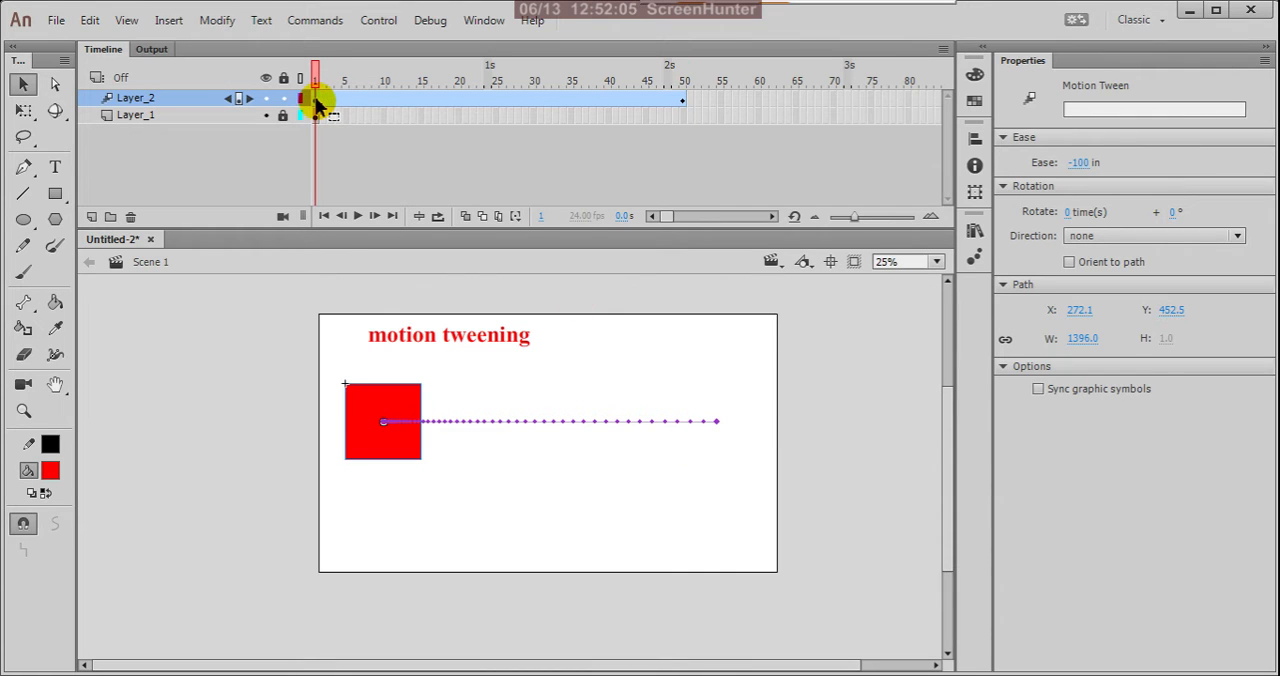
pyautogui.click(1078, 163)
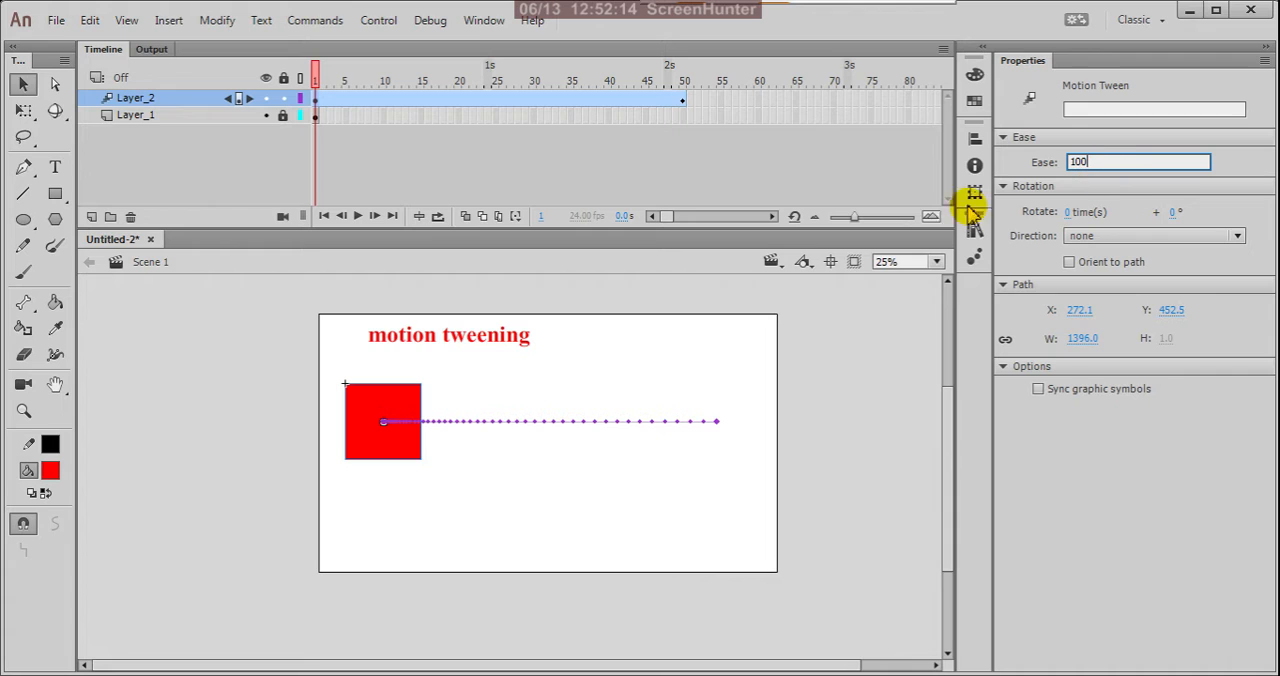
pyautogui.click(730, 470)
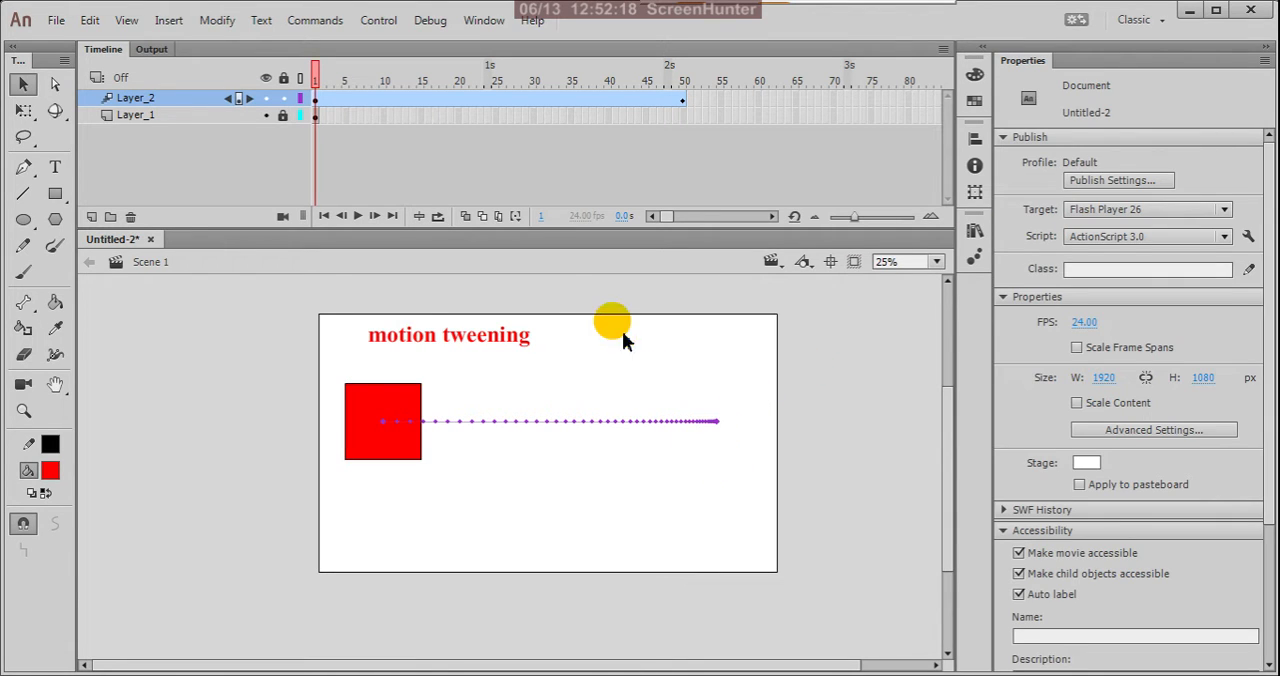
# Examine how the frame dots are spaced along the ease-out path, especially near its end.
pyautogui.scroll(5, 690, 425)
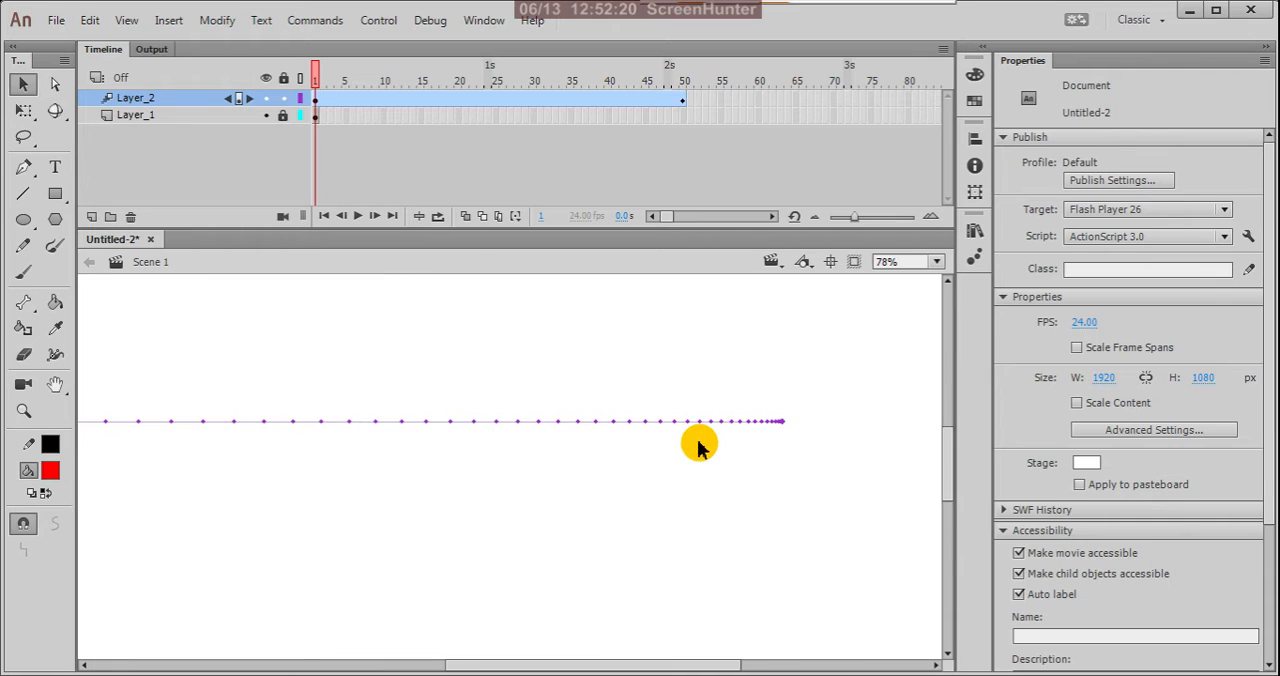
pyautogui.scroll(2, 770, 450)
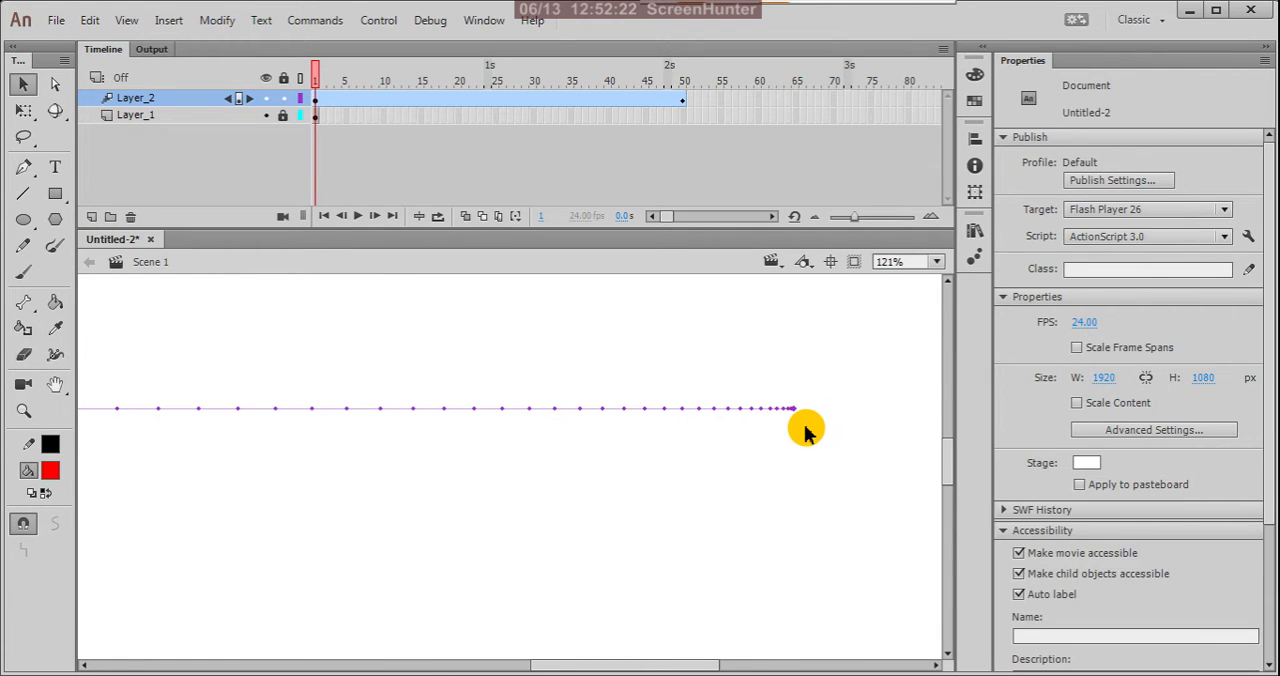
pyautogui.scroll(-4, 820, 428)
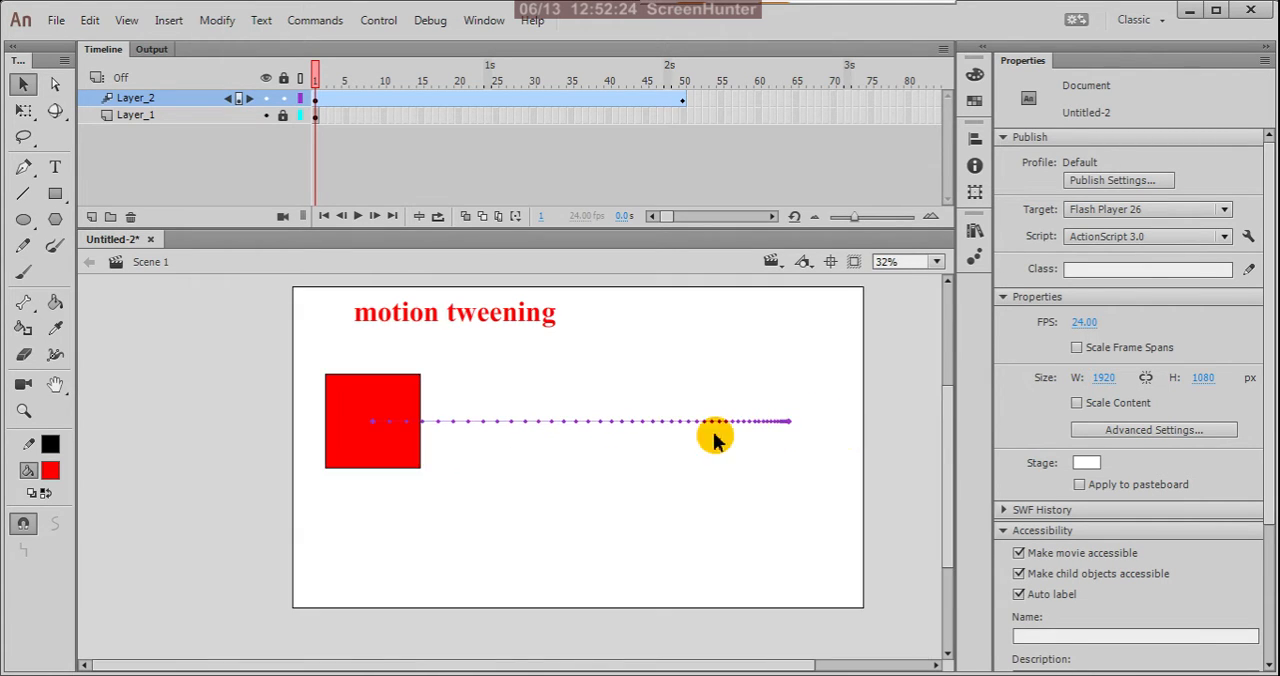
pyautogui.scroll(2, 378, 433)
pyautogui.scroll(-1, 411, 420)
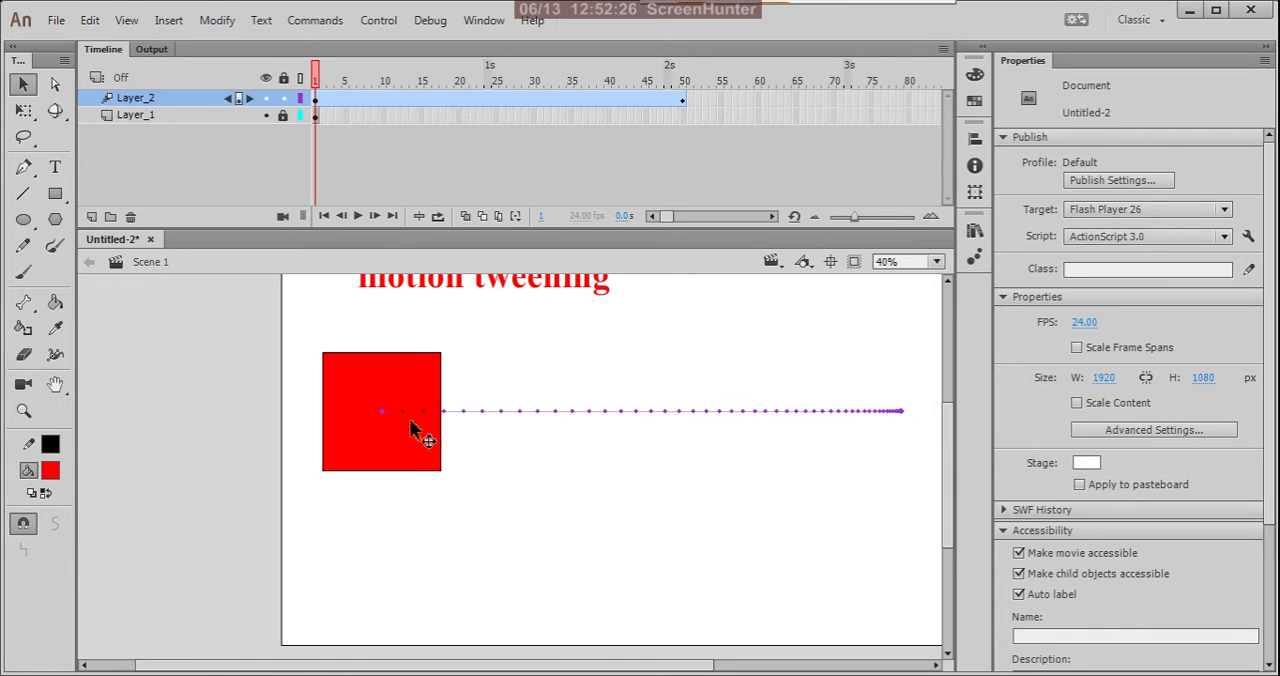
pyautogui.scroll(2, 905, 420)
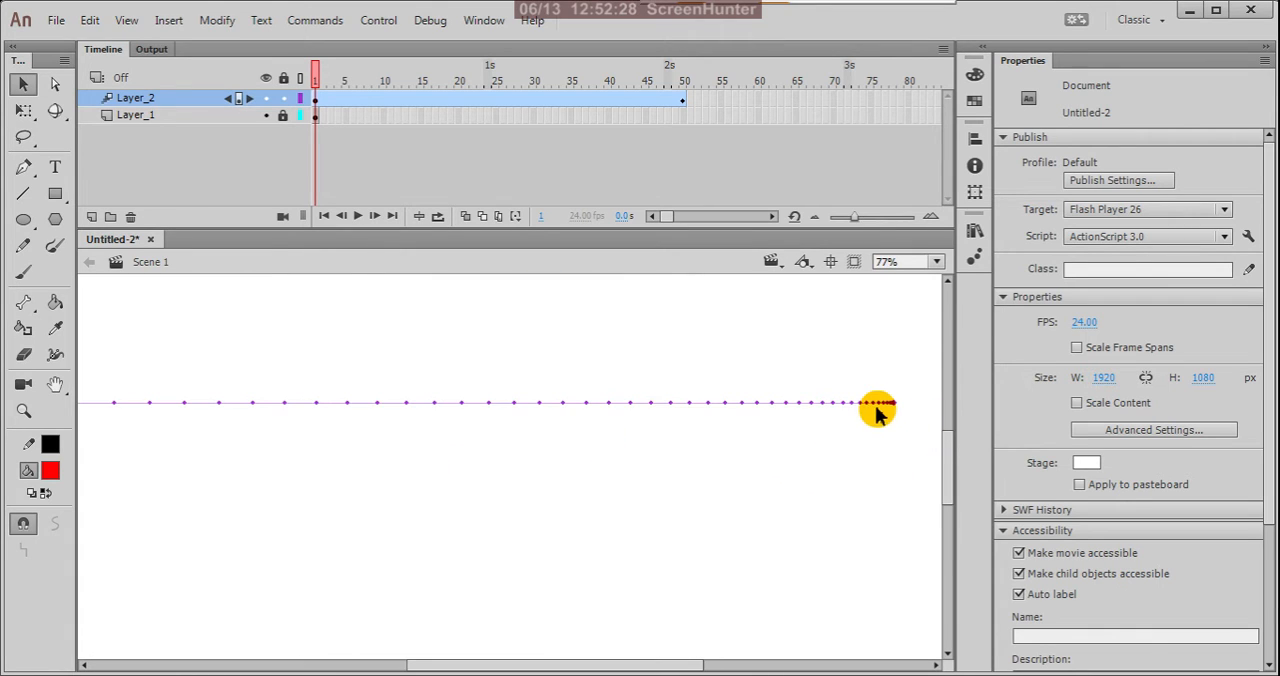
# Play the ease-out tween to judge how the square slows down, and return the playhead to frame 1.
pyautogui.scroll(-2, 884, 418)
pyautogui.scroll(1, 407, 420)
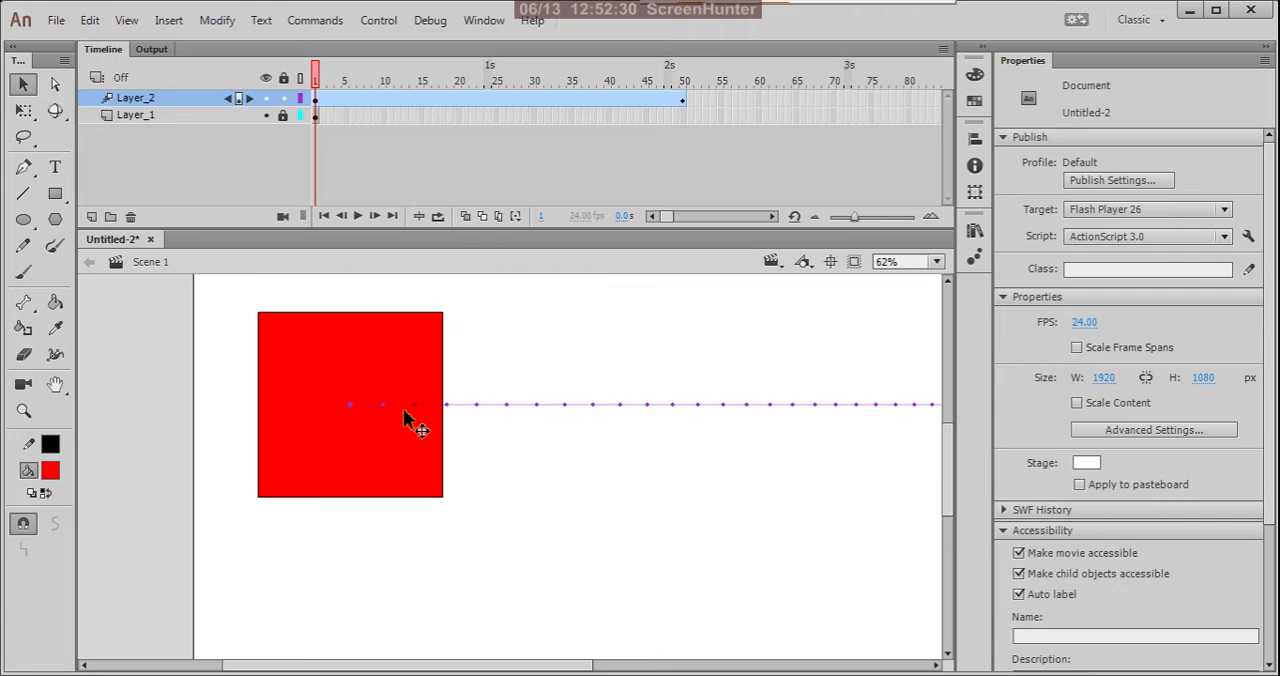
pyautogui.scroll(-2, 405, 420)
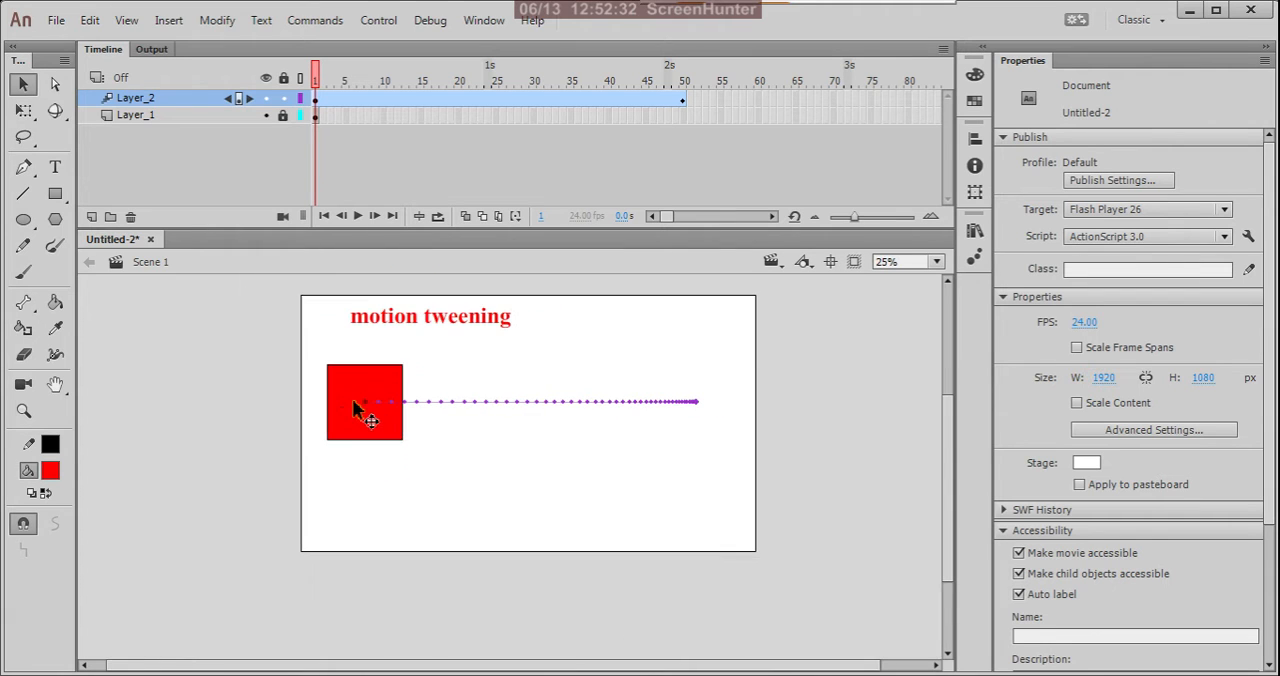
pyautogui.click(358, 216)
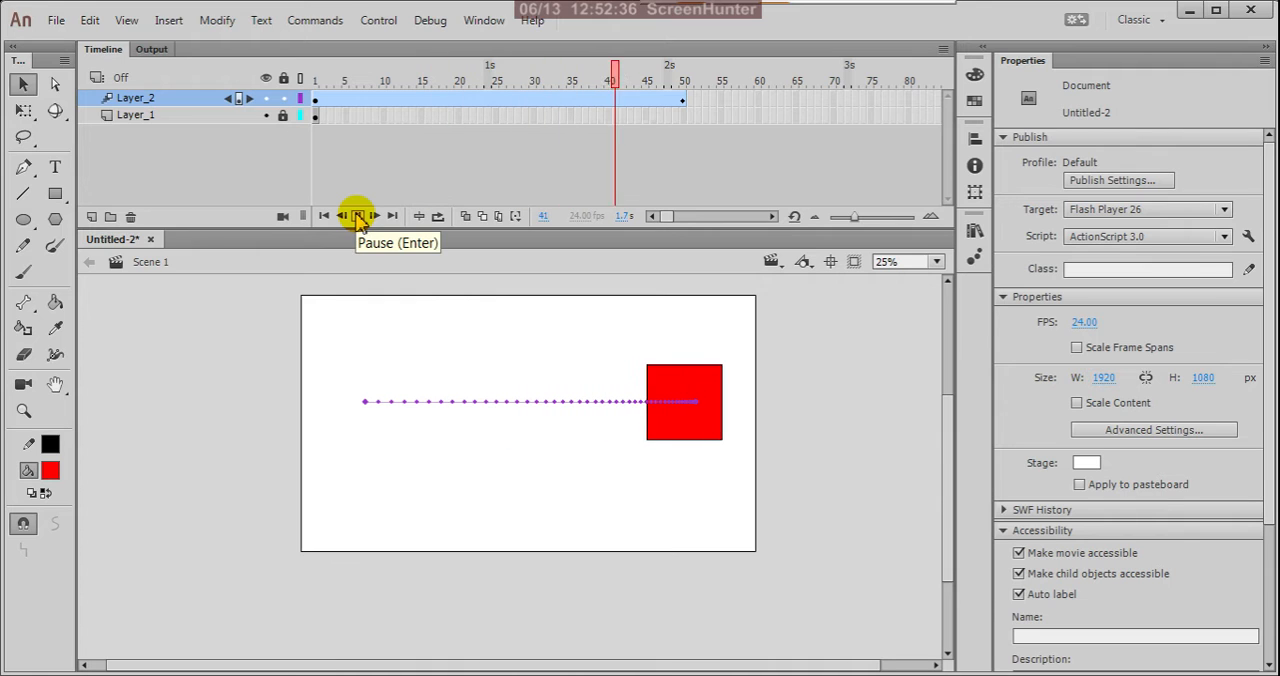
pyautogui.click(358, 217)
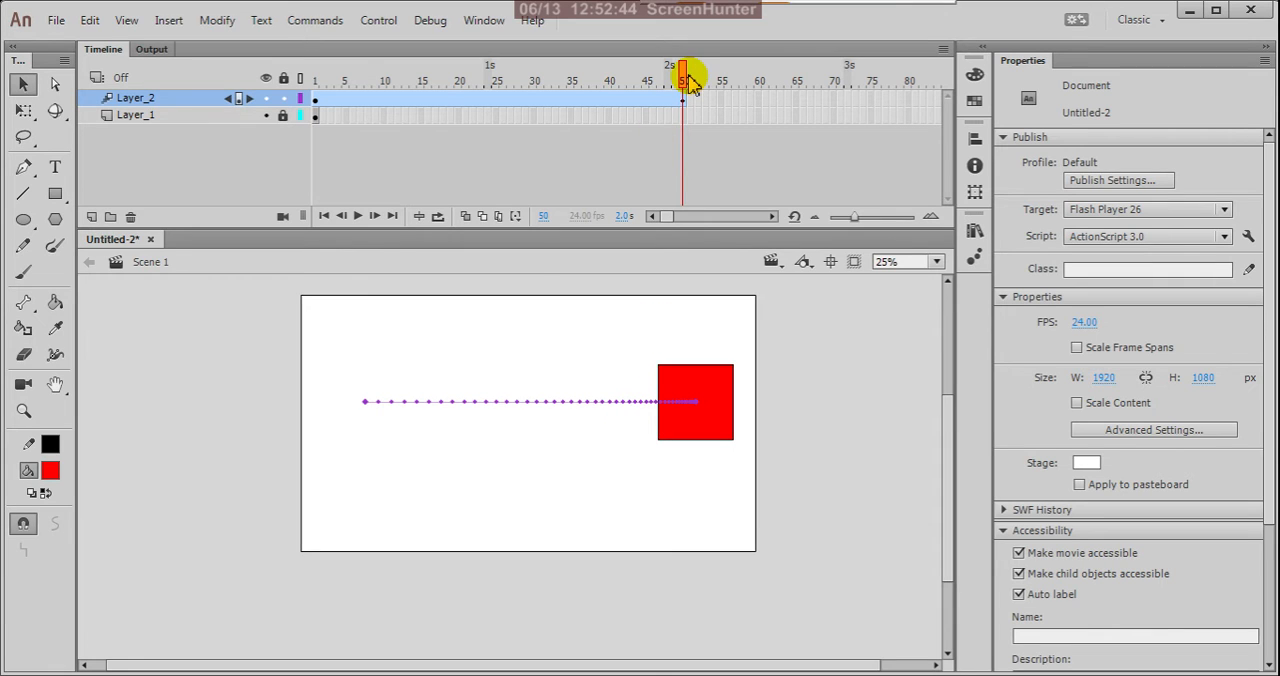
pyautogui.moveTo(689, 80); pyautogui.dragTo(311, 117)
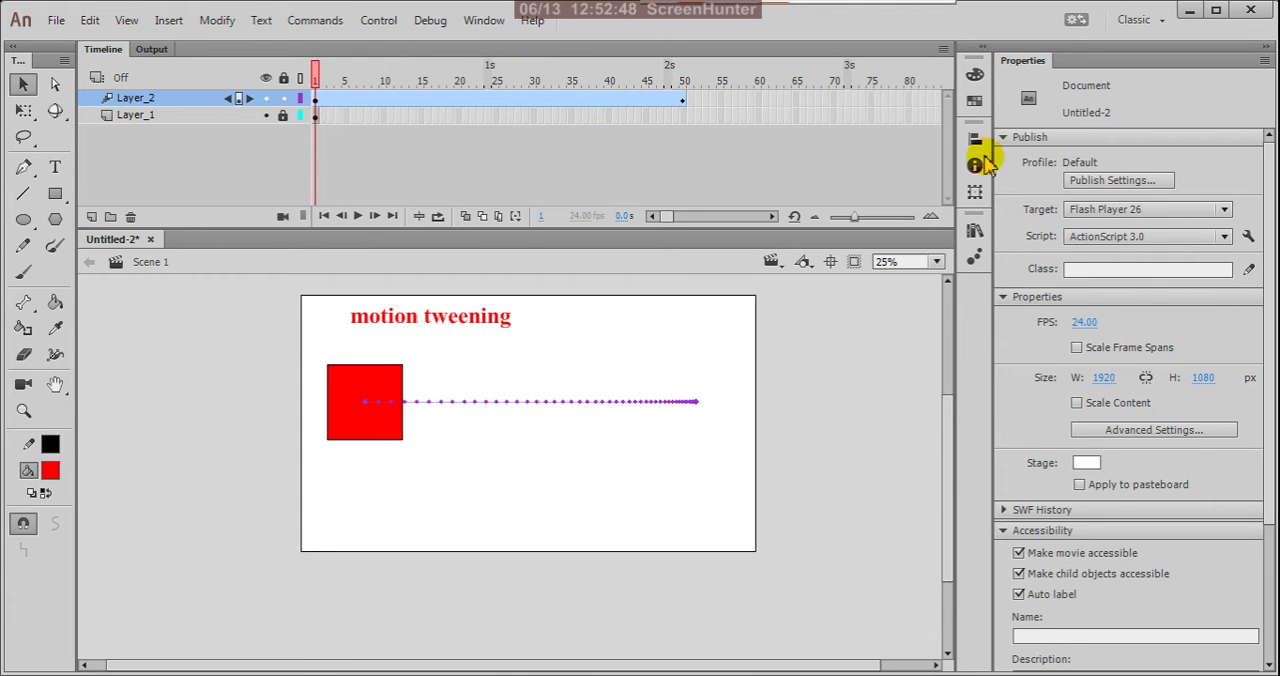
# Set the Layer_2 motion tween's ease to -100 and examine the frame dots near the start of the path.
pyautogui.click(316, 100)
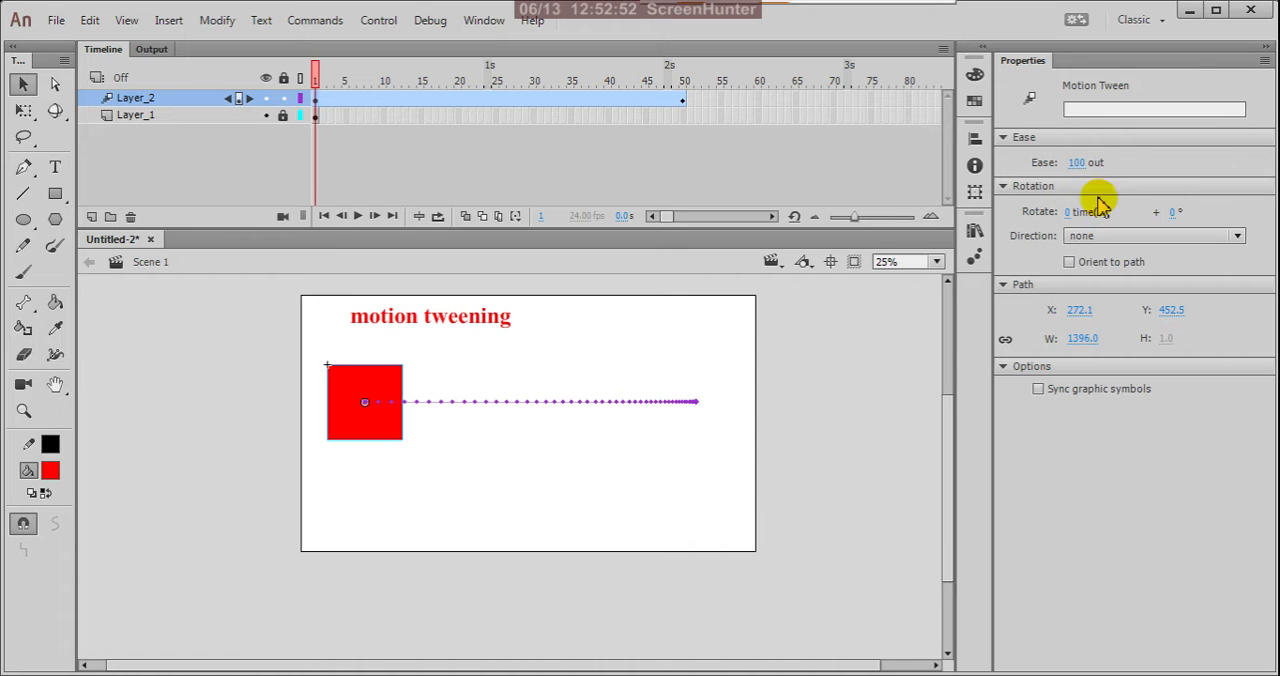
pyautogui.moveTo(945, 163); pyautogui.dragTo(592, 175)
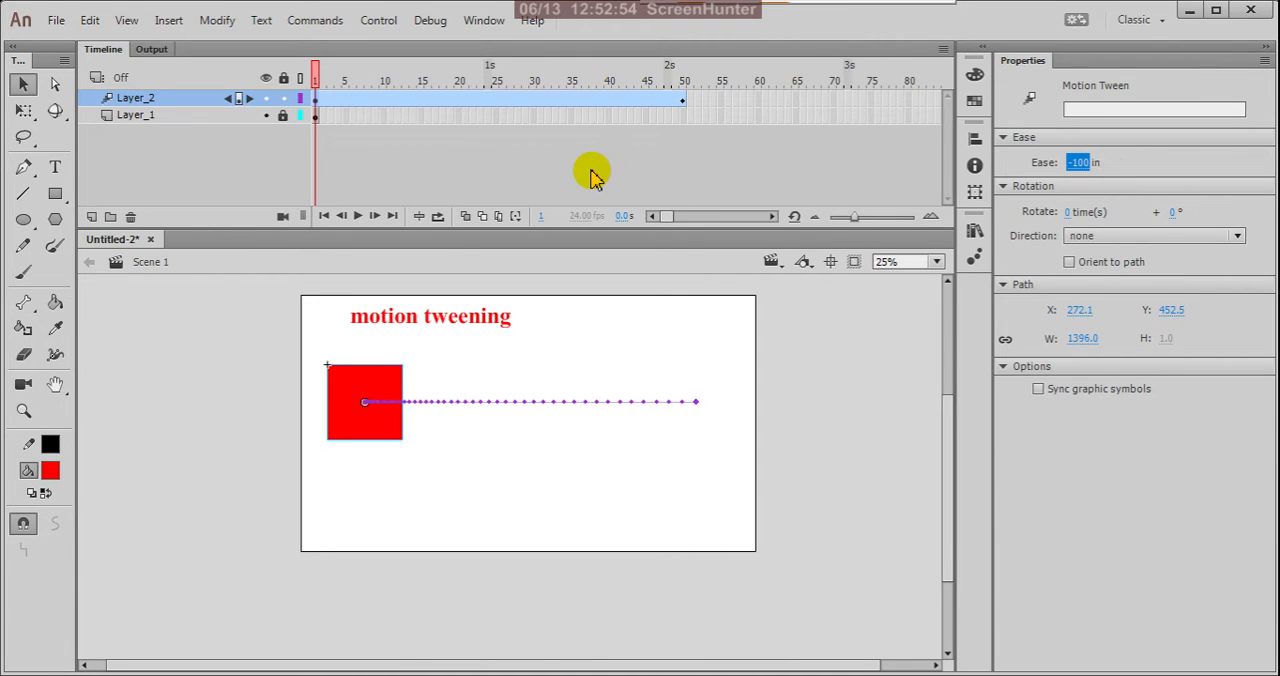
pyautogui.click(443, 436)
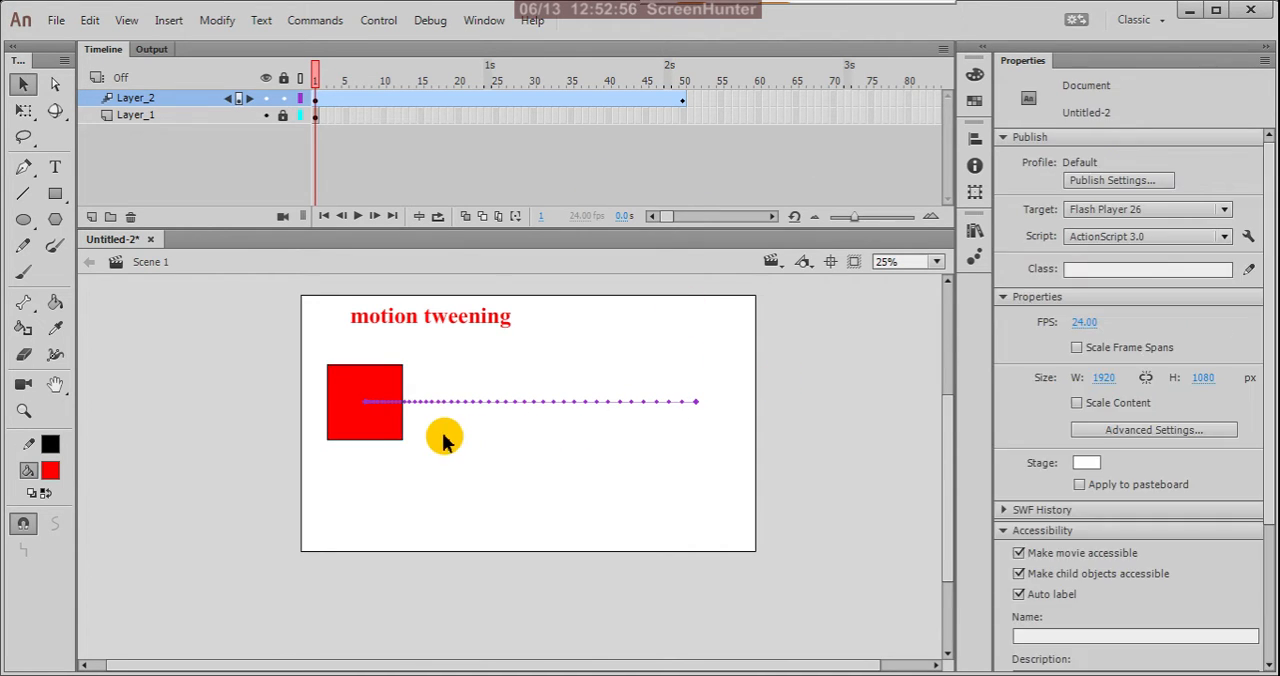
pyautogui.scroll(2, 443, 436)
pyautogui.scroll(1, 345, 403)
pyautogui.scroll(-2, 378, 405)
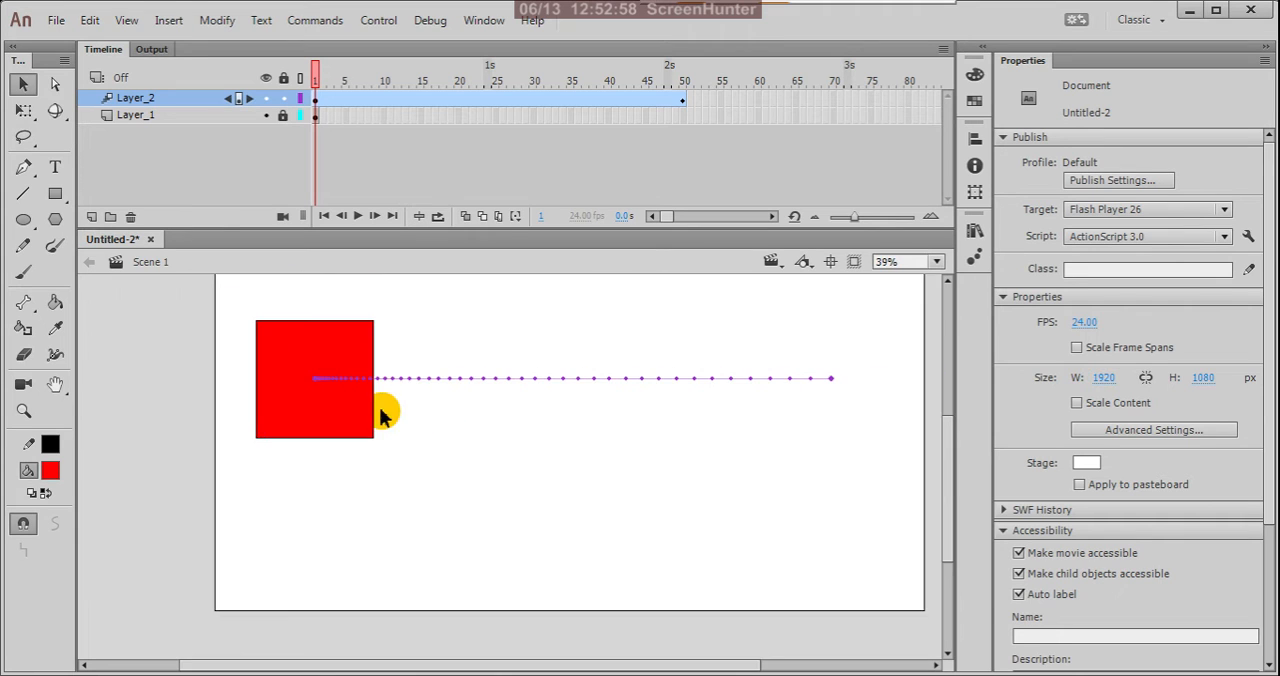
pyautogui.scroll(1, 330, 398)
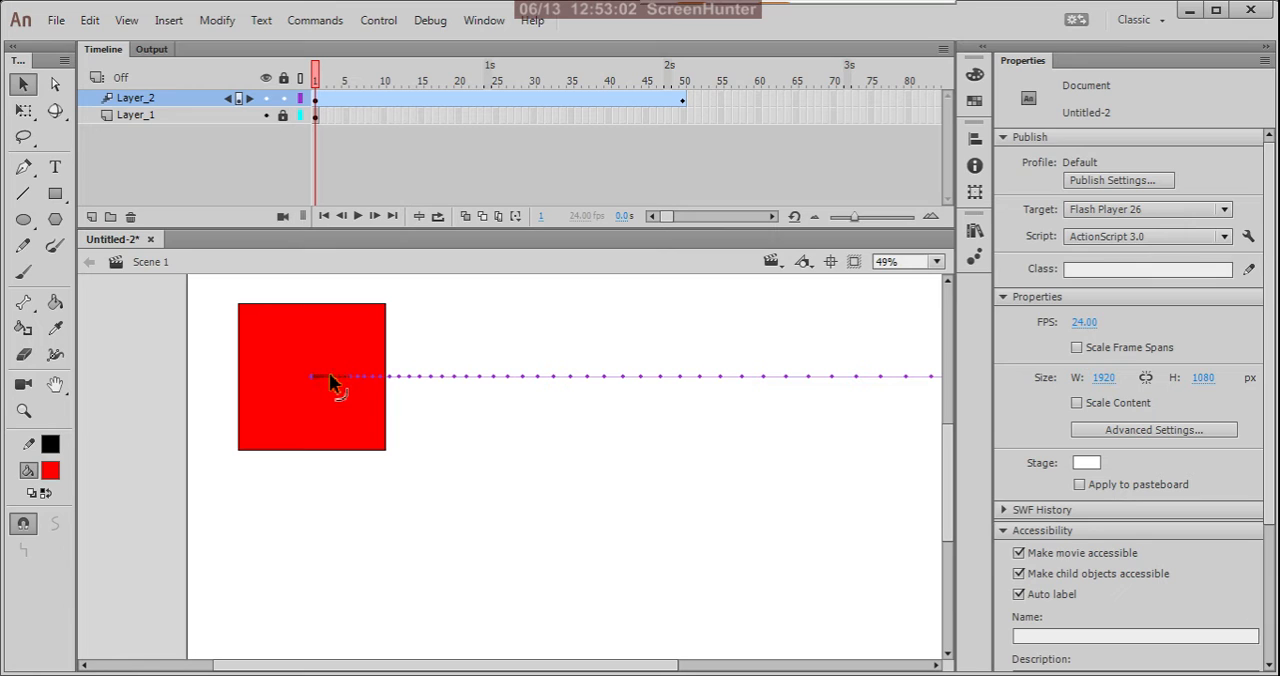
pyautogui.scroll(-2, 391, 402)
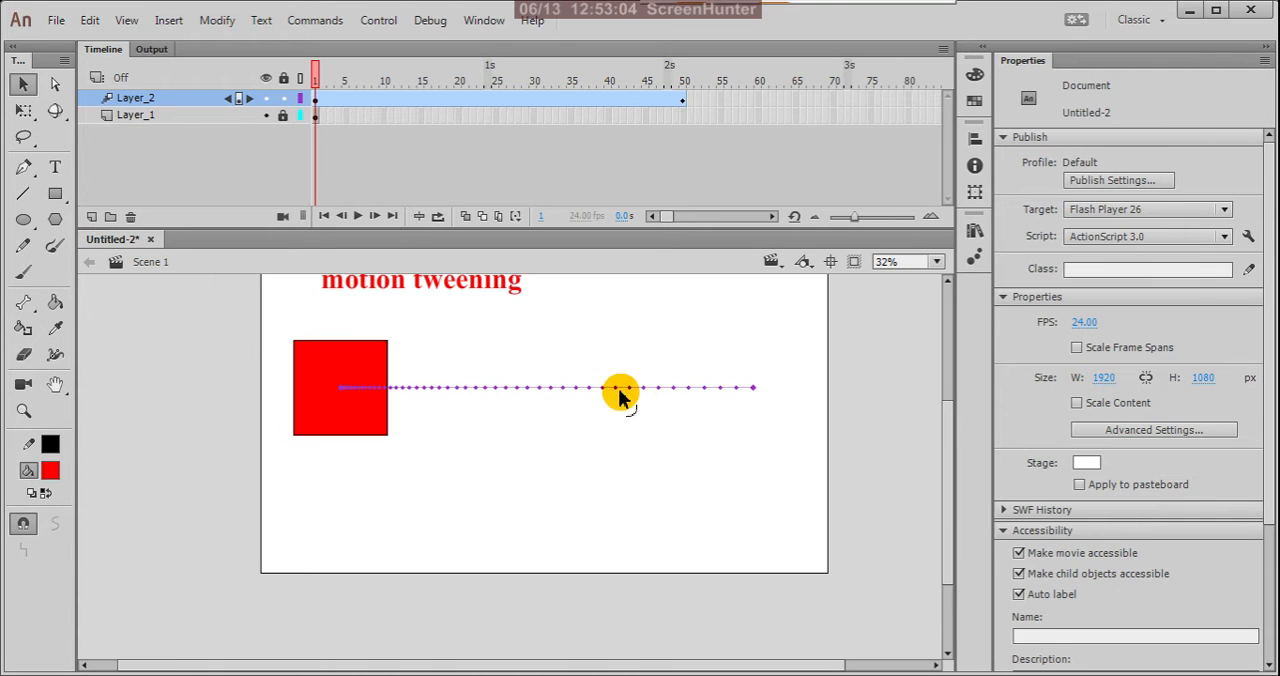
# Set the Layer_2 motion tween's ease to 100 and examine the frame dots near the end of the path.
pyautogui.click(316, 100)
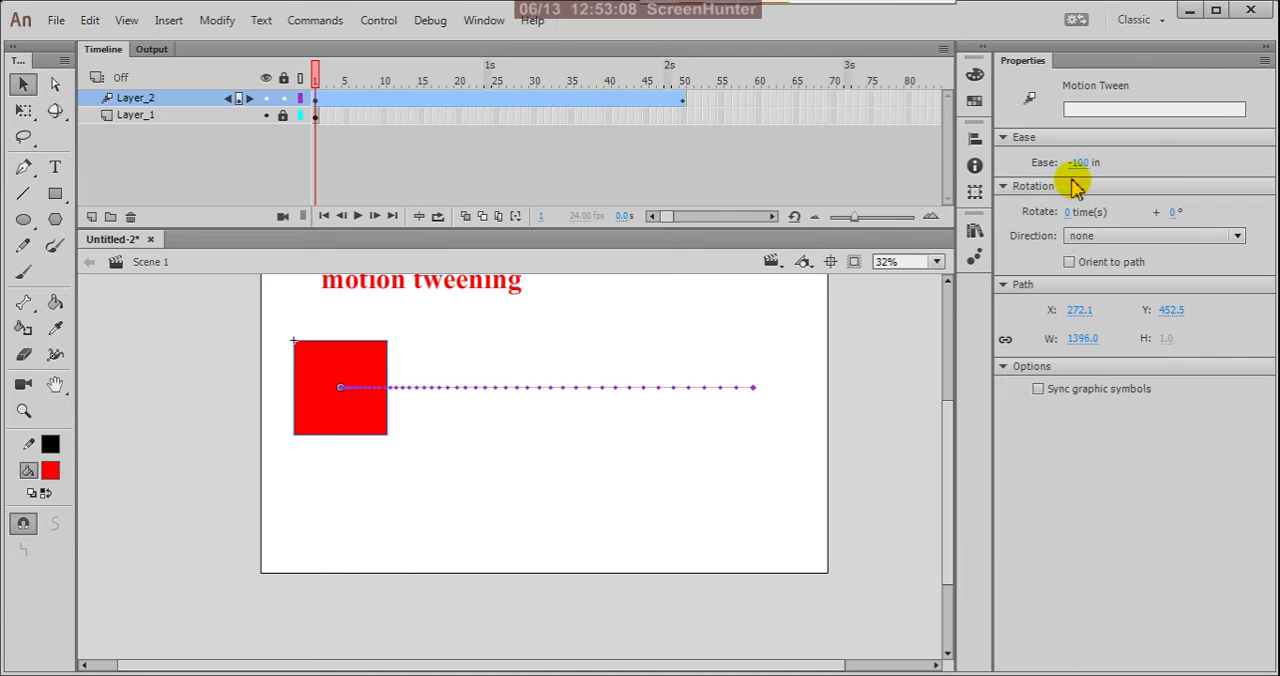
pyautogui.moveTo(1076, 162); pyautogui.dragTo(1273, 158)
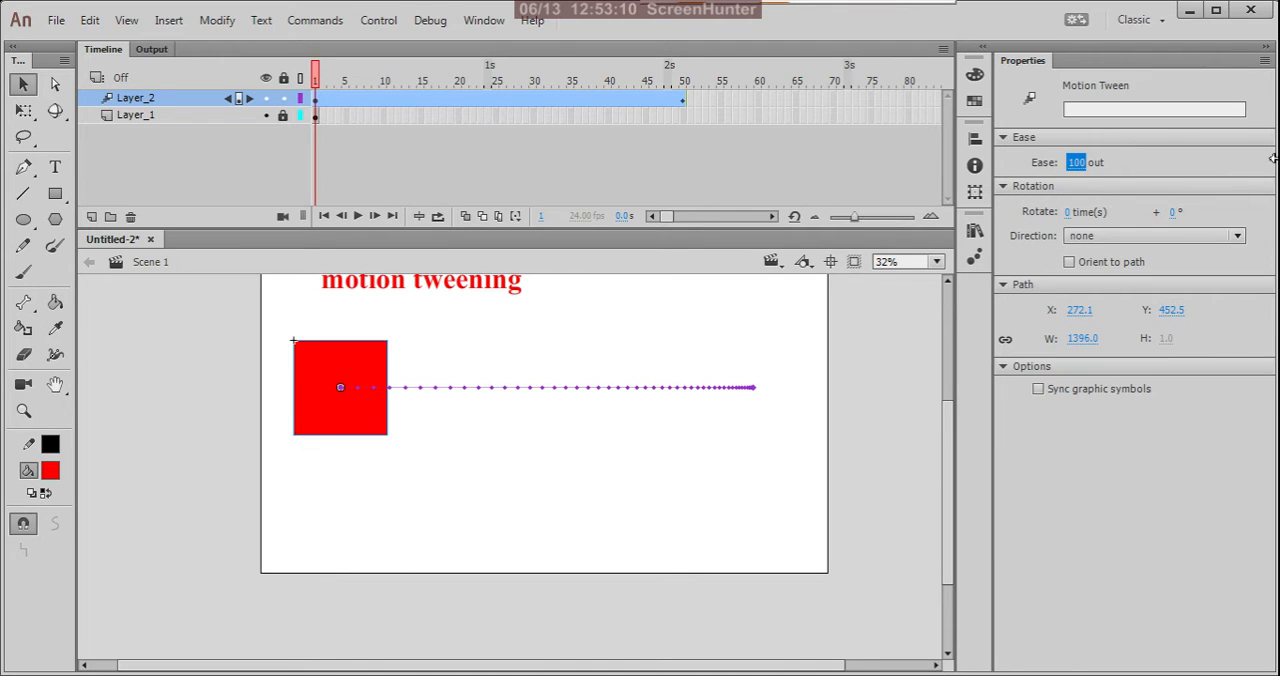
pyautogui.click(735, 395)
pyautogui.scroll(3, 735, 395)
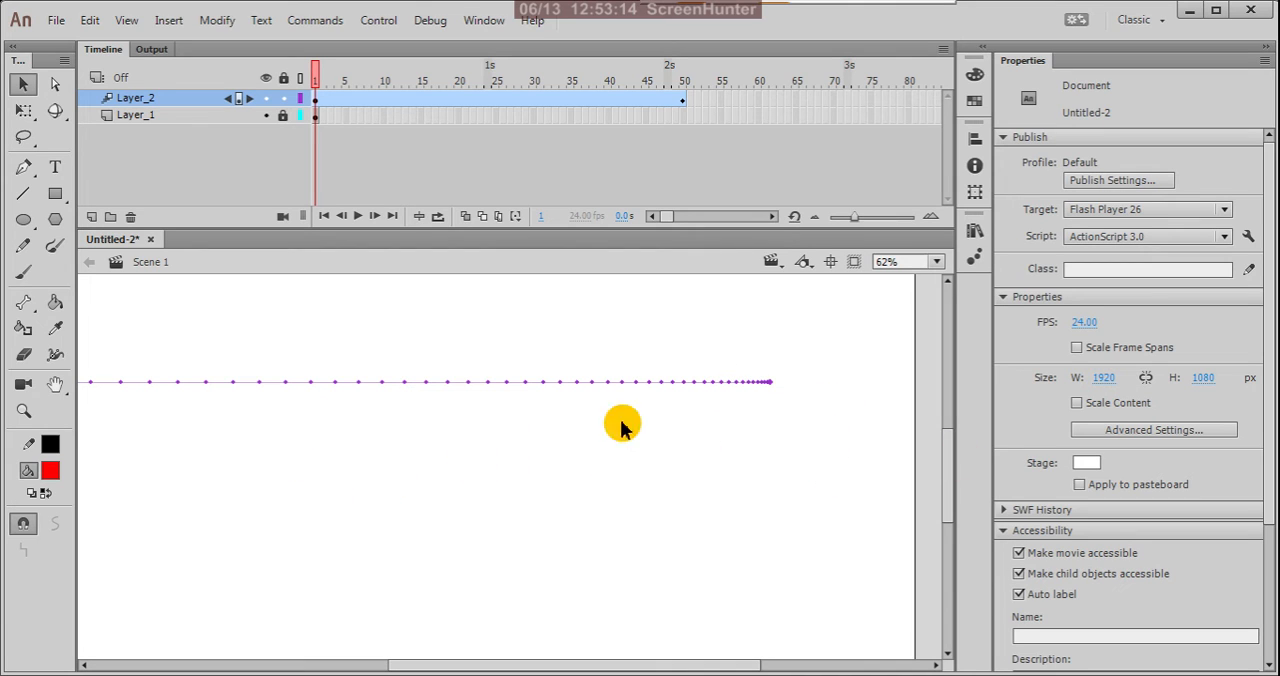
pyautogui.scroll(-3, 764, 415)
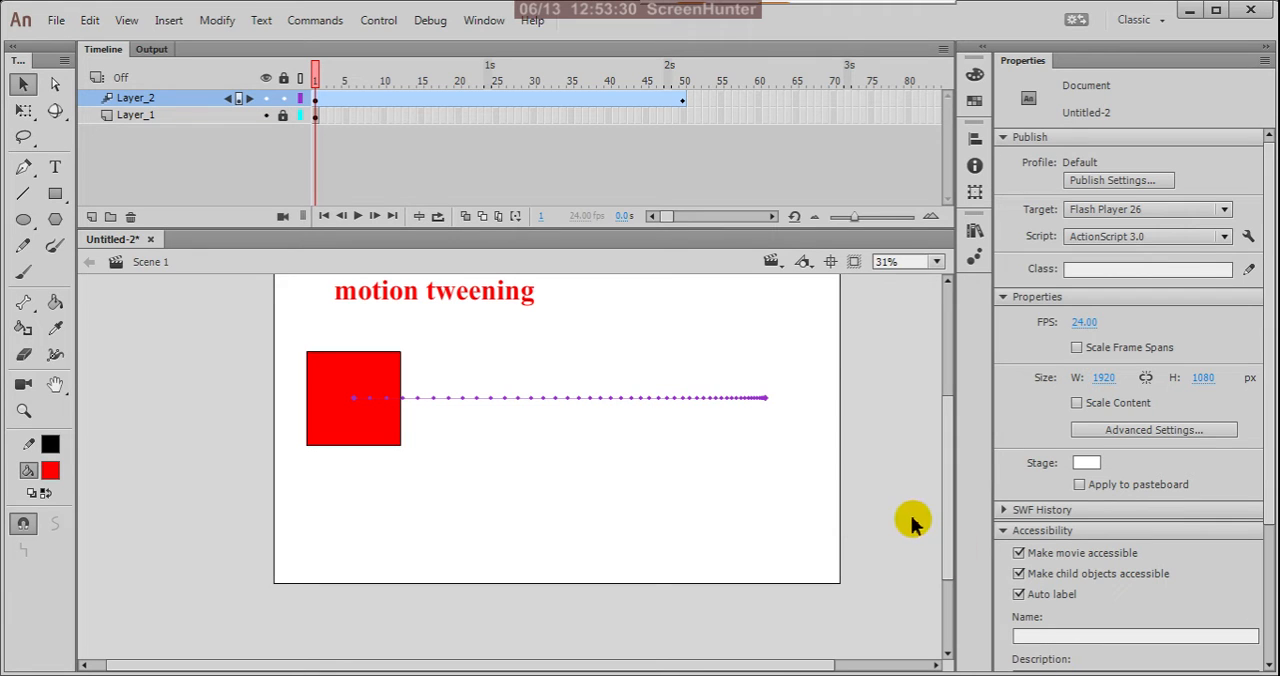
# Select the Layer_2 motion tween at frame 1 and set it to rotate 3 times.
pyautogui.click(316, 101)
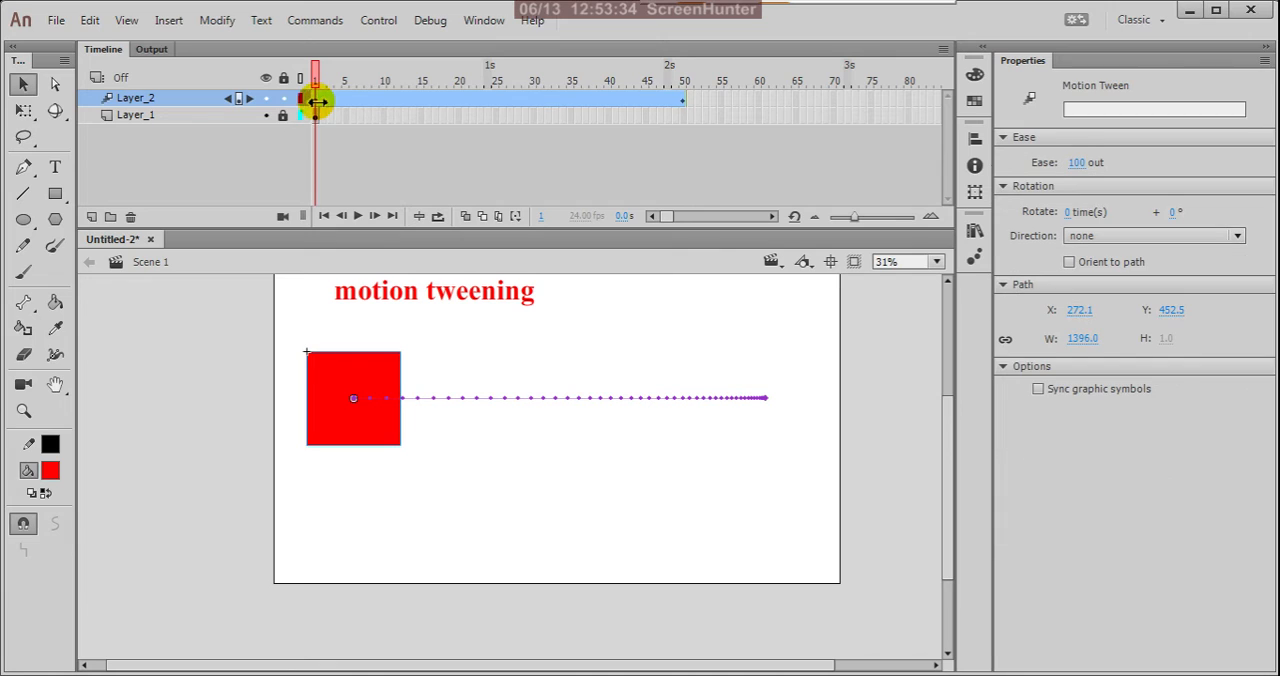
pyautogui.click(1068, 214)
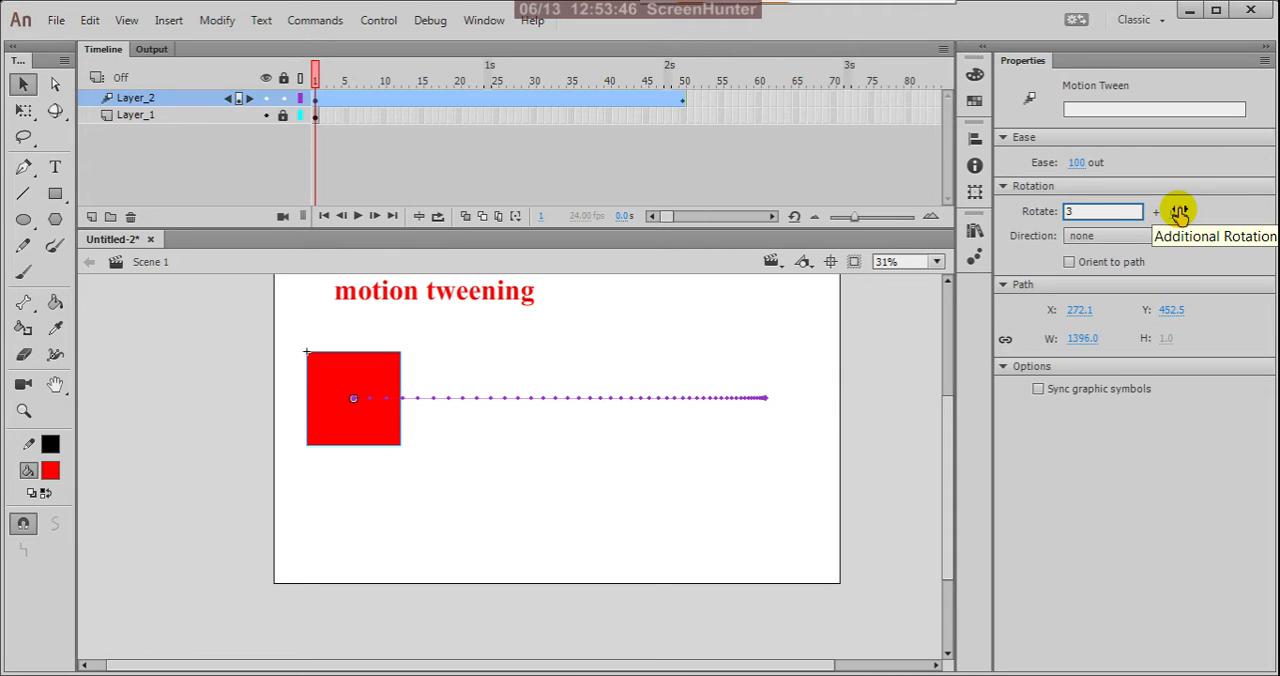
pyautogui.press('Return')
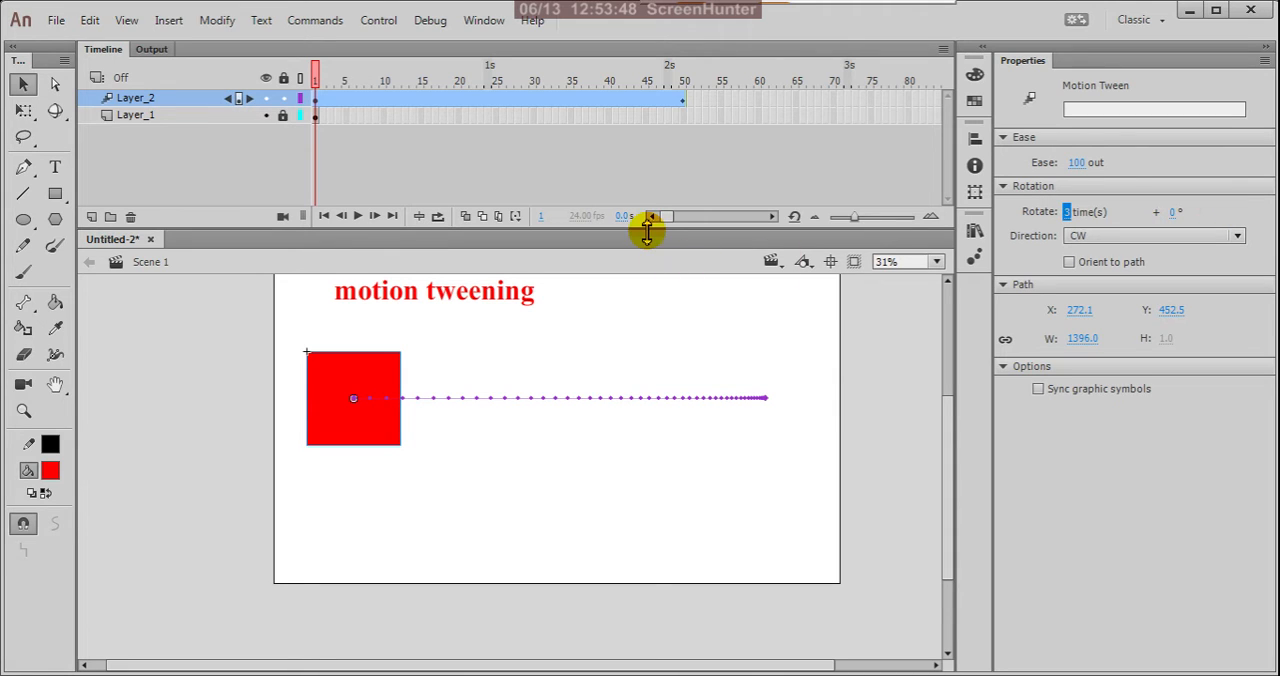
# Play the rotating tween on the stage, test the movie in its own window, and close the test window.
pyautogui.click(357, 216)
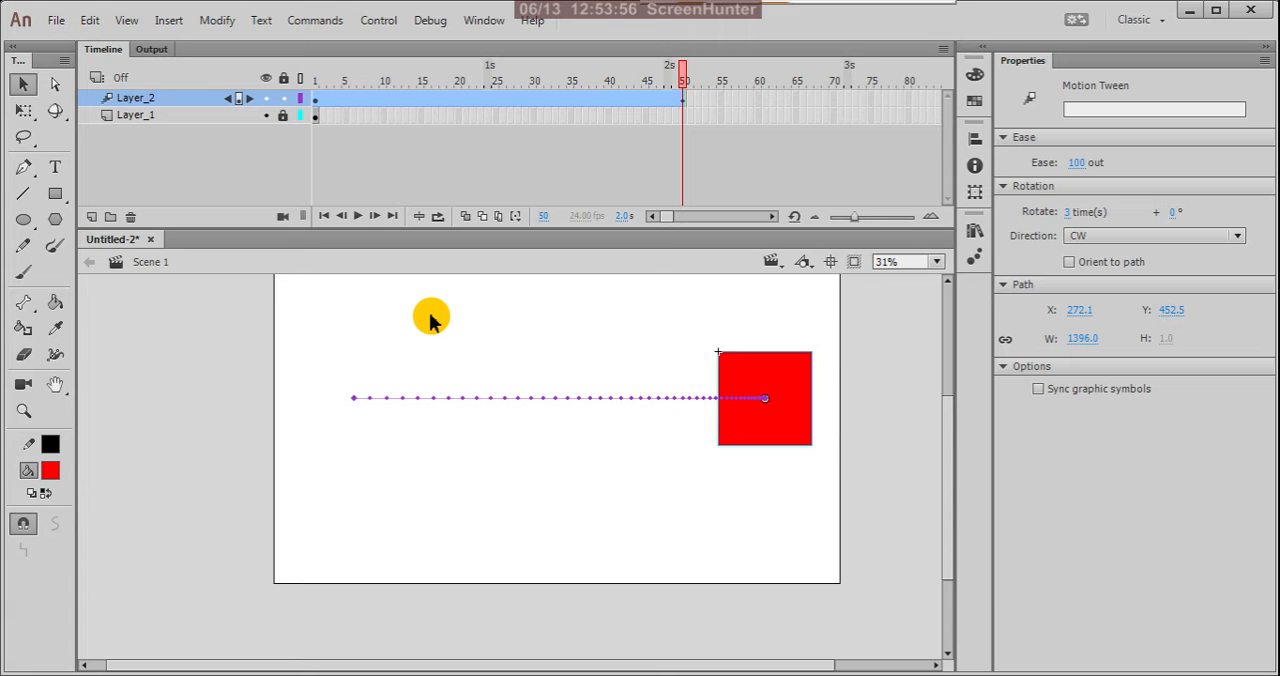
pyautogui.hotkey('ctrl', 'Return')
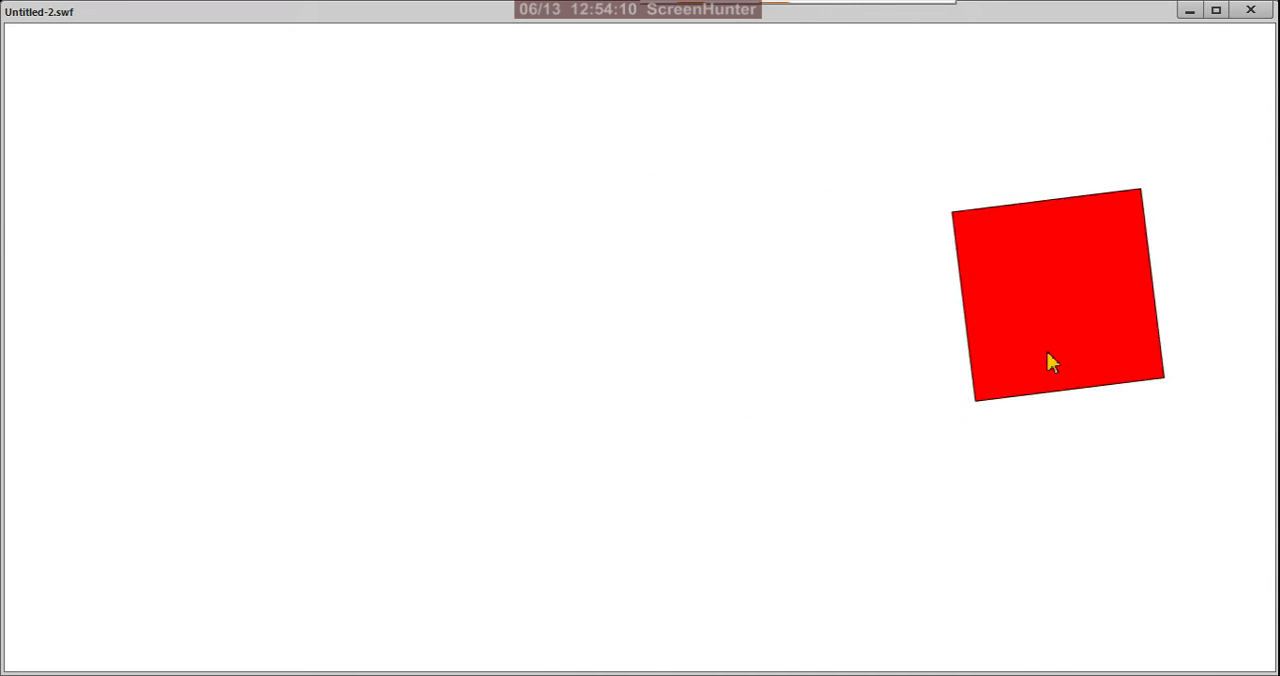
pyautogui.click(1250, 12)
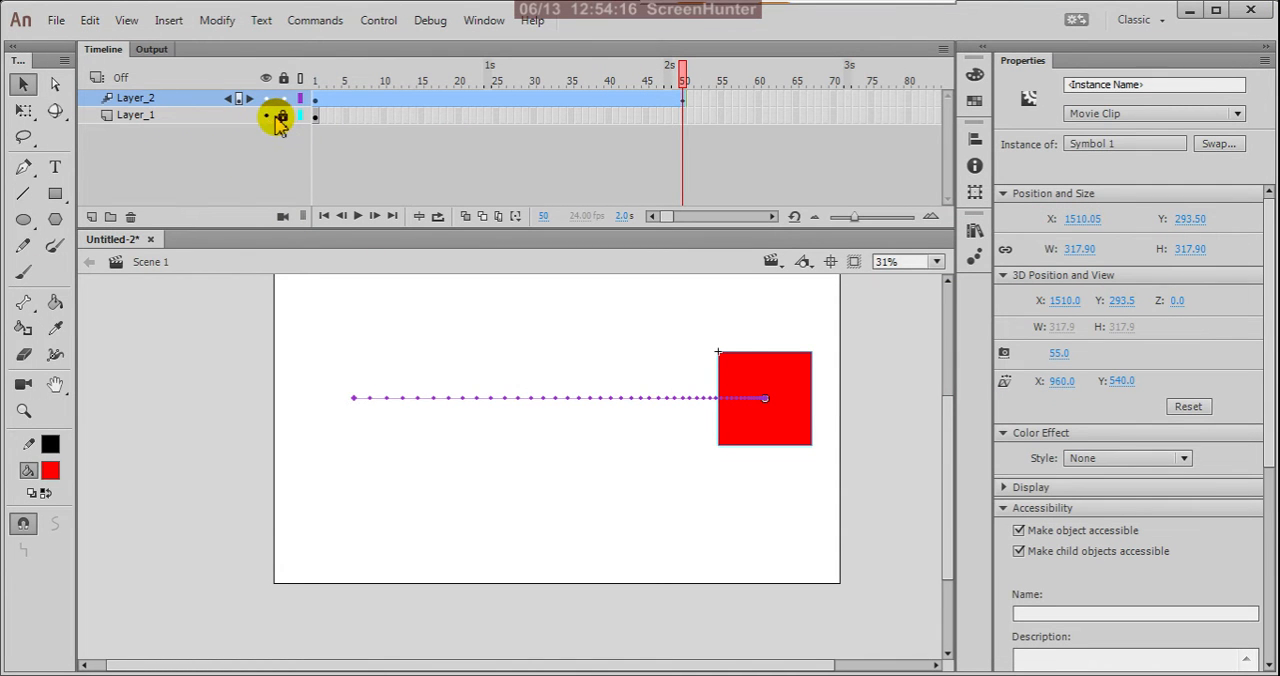
# Extend the Layer_1 title text by inserting a frame at frame 50, and test the movie.
pyautogui.click(316, 115)
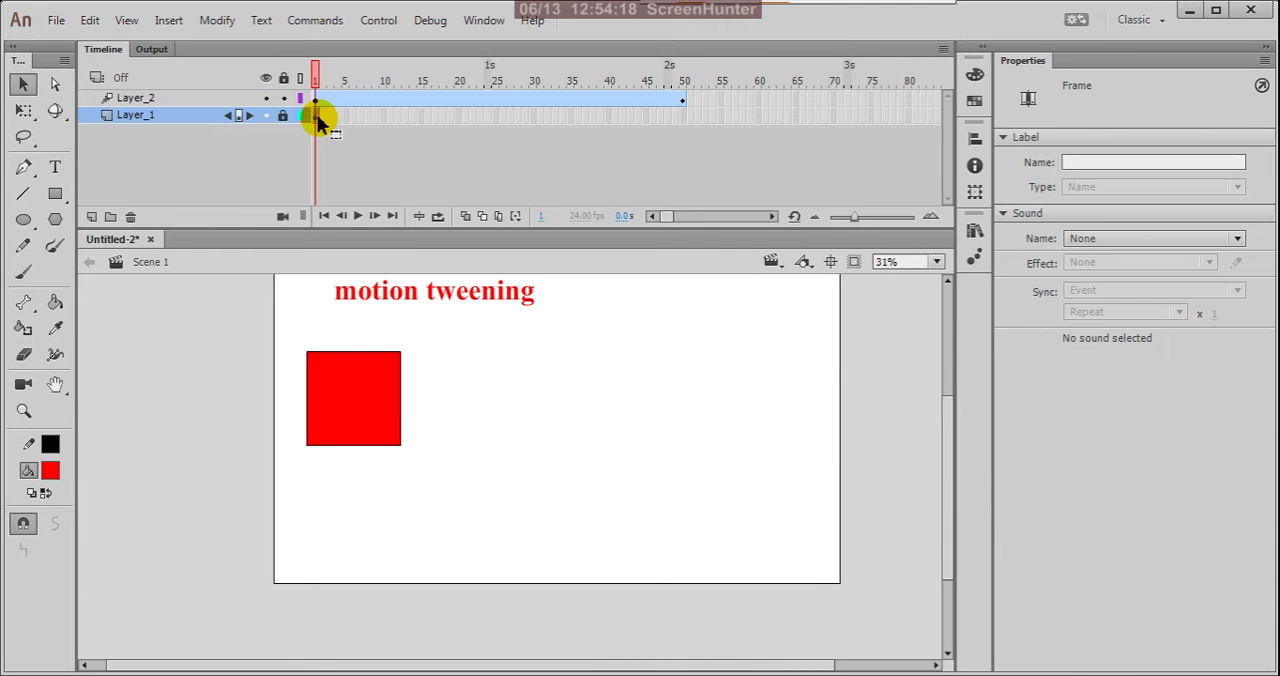
pyautogui.click(685, 117)
pyautogui.rightClick(686, 119)
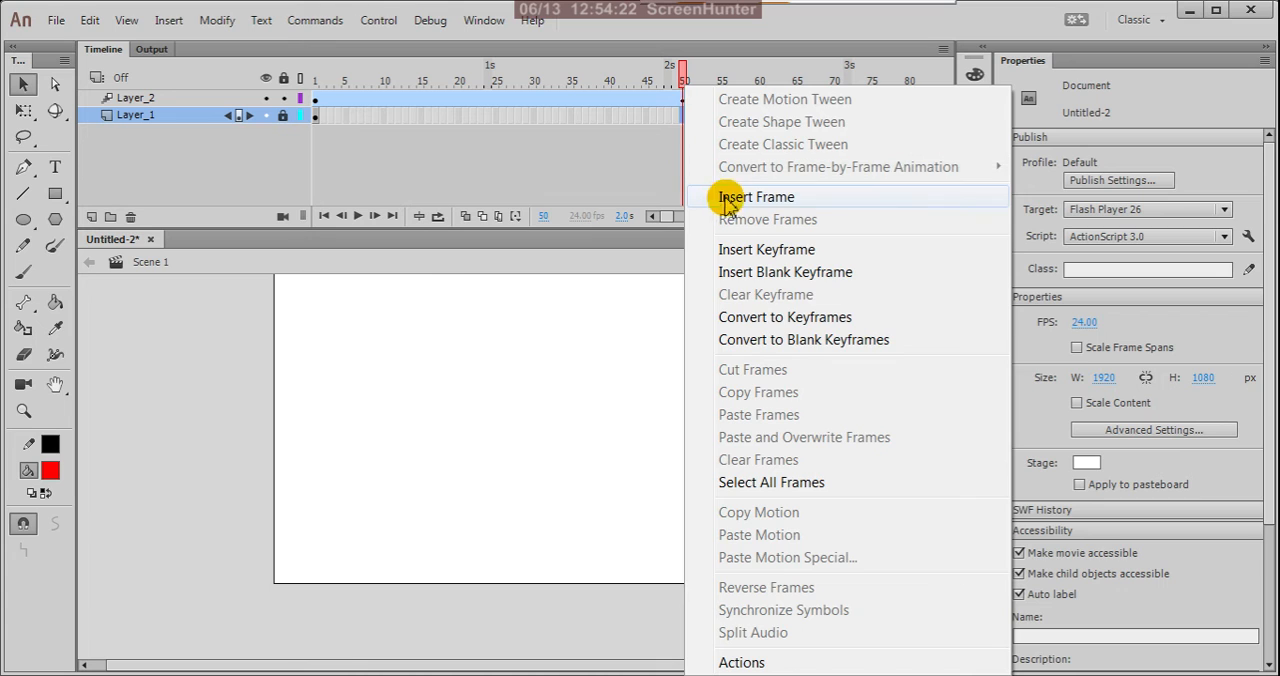
pyautogui.click(707, 197)
pyautogui.click(627, 187)
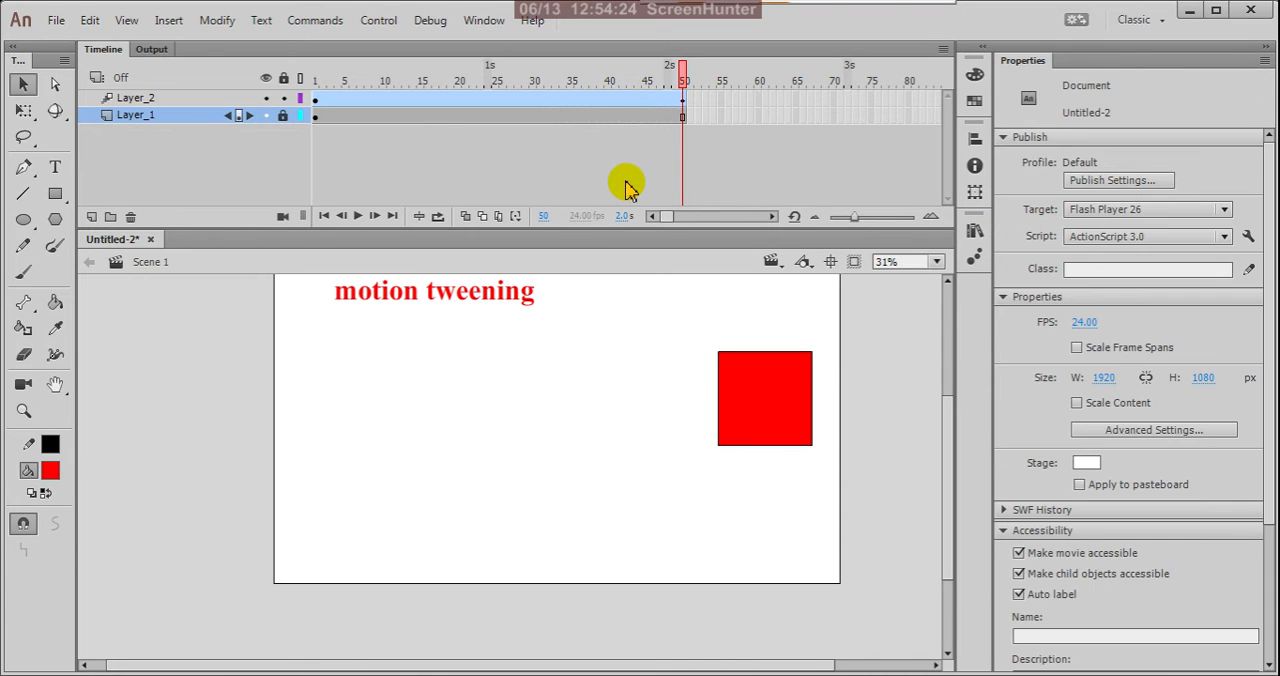
pyautogui.hotkey('ctrl', 'Return')
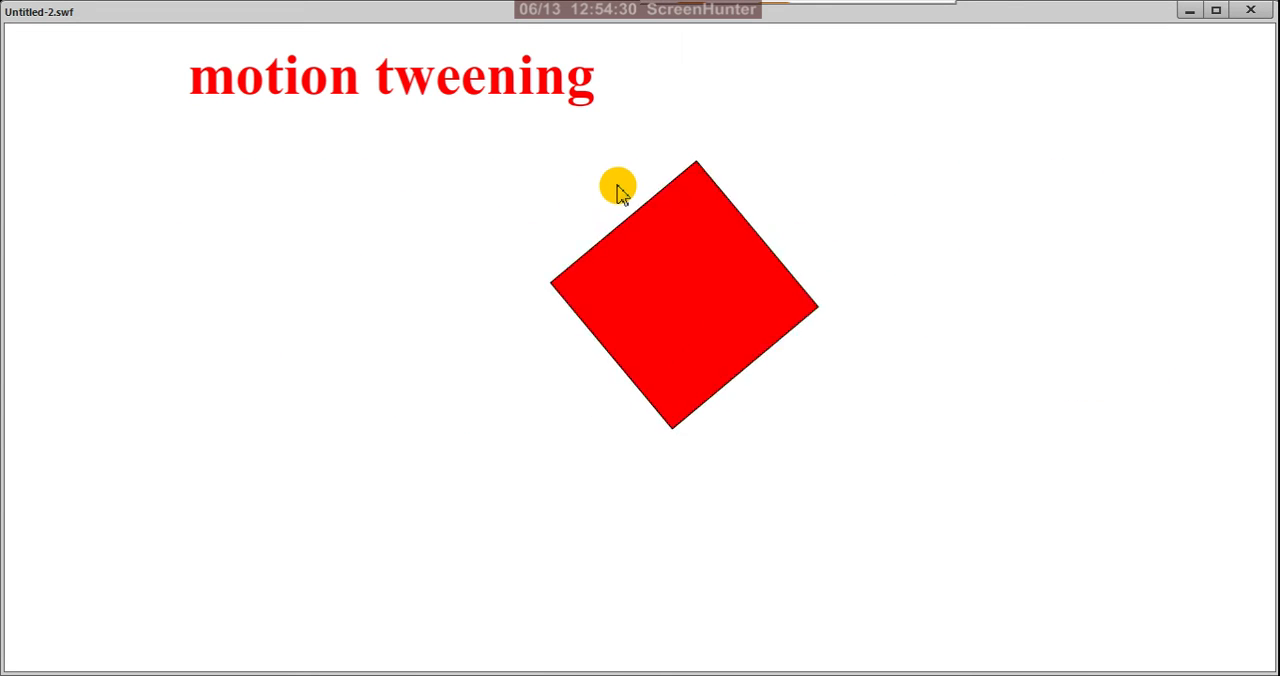
pyautogui.click(1249, 11)
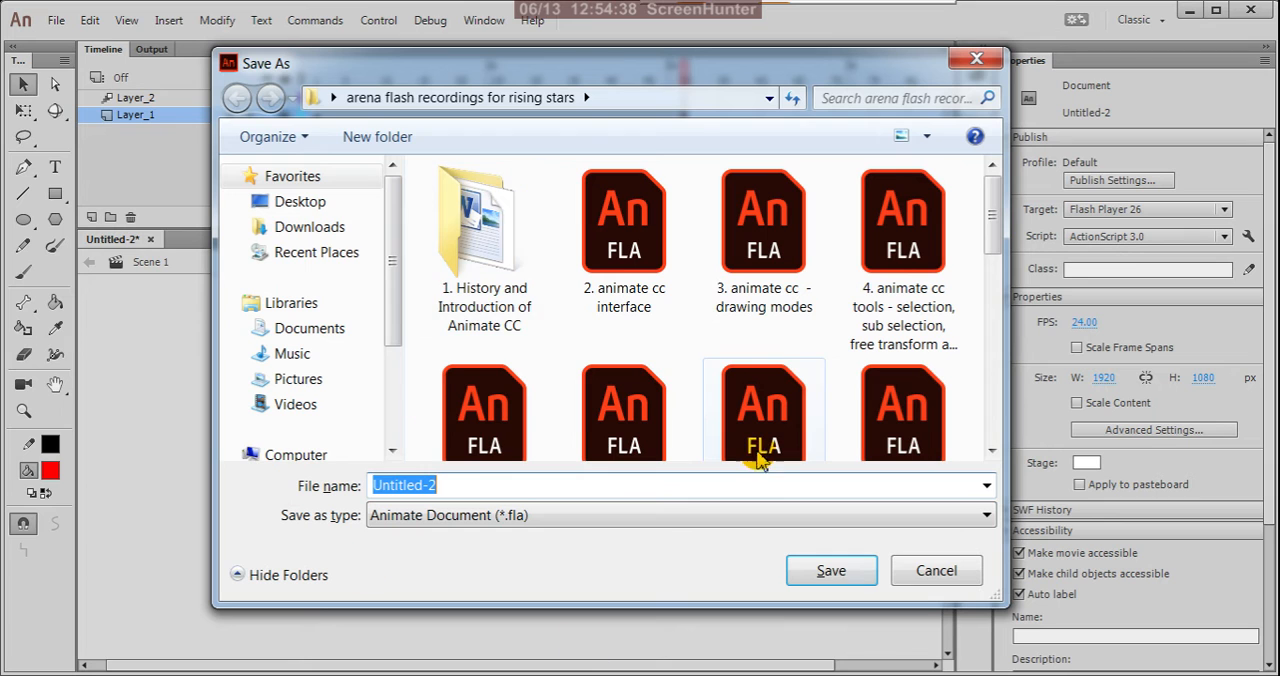
# Save the document as "19. animate cc - motion tween animation" in the "arena flash recordings for rising stars" folder.
pyautogui.moveTo(995, 194); pyautogui.dragTo(985, 400)
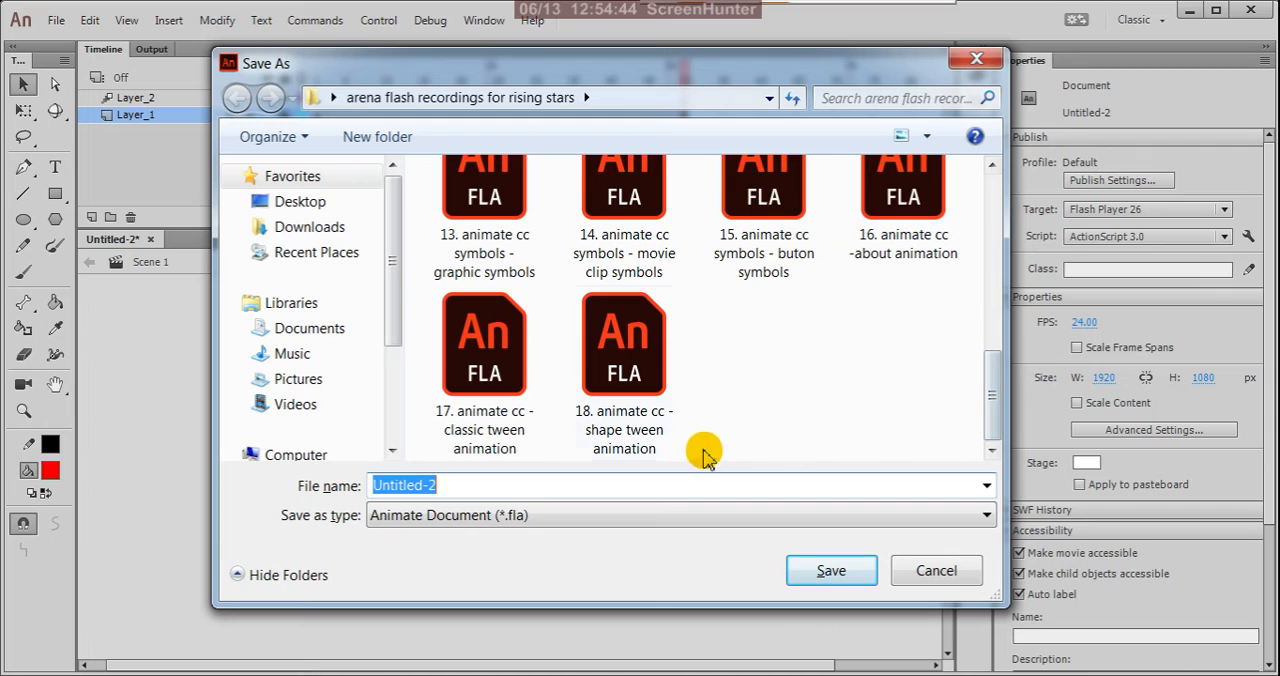
pyautogui.click(648, 393)
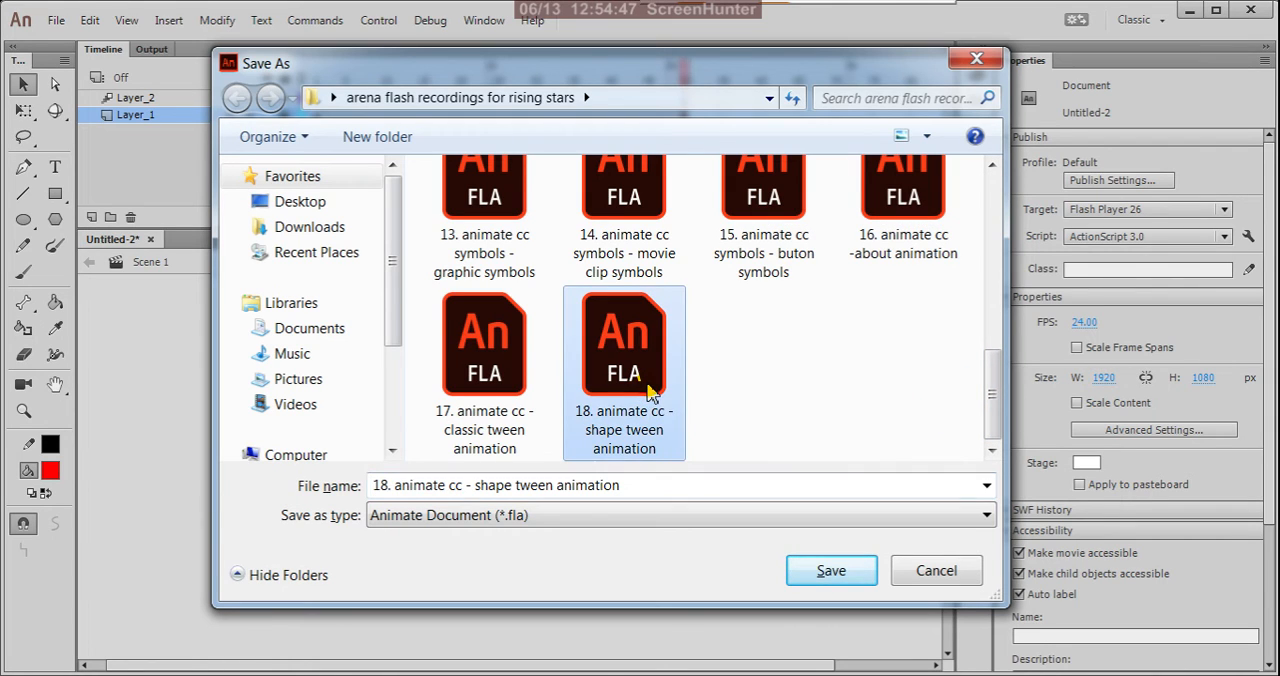
pyautogui.click(389, 486)
pyautogui.click(389, 486)
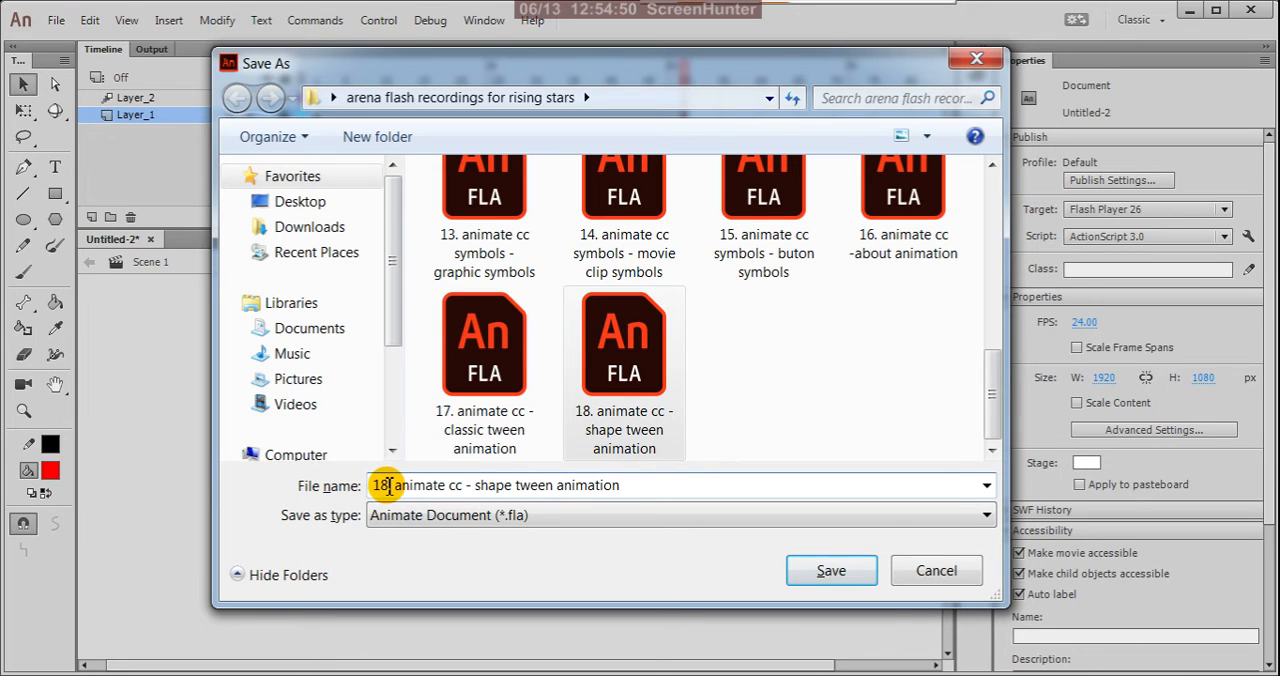
pyautogui.press('BackSpace')
pyautogui.write('9')
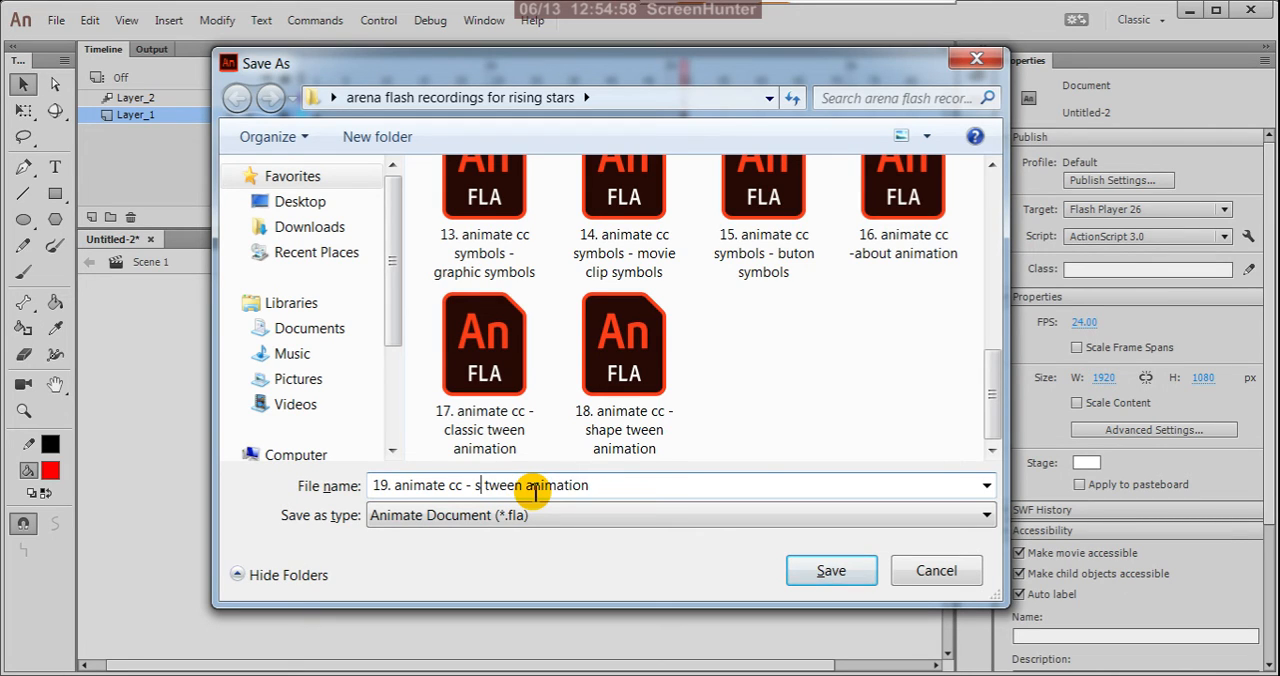
pyautogui.write('motion')
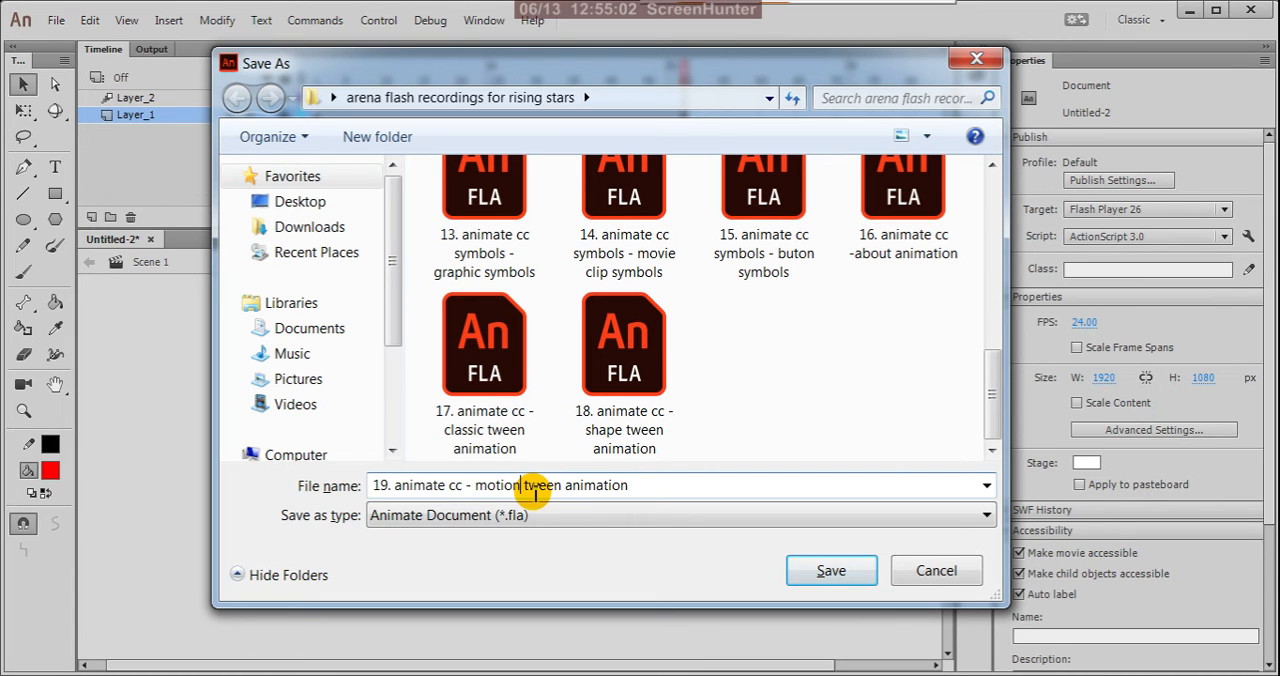
pyautogui.click(822, 577)
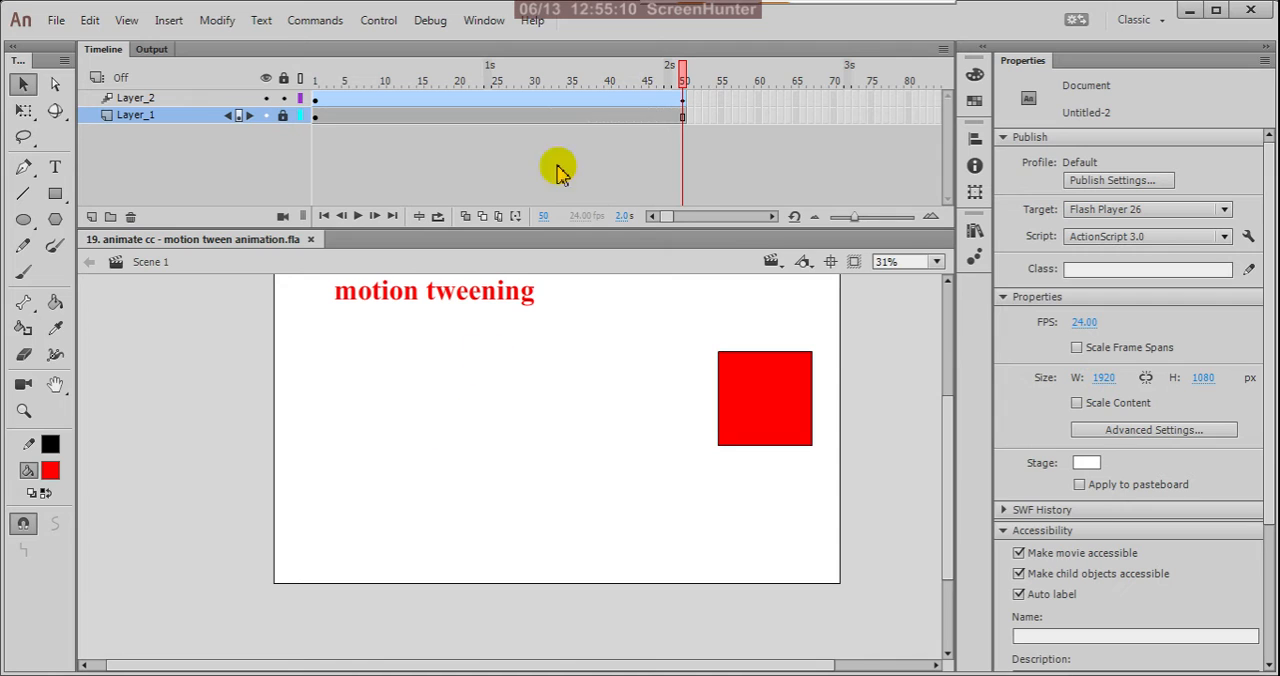
# Return the playhead to frame 1 and lock and hide Layer_2.
pyautogui.moveTo(682, 78); pyautogui.dragTo(286, 86)
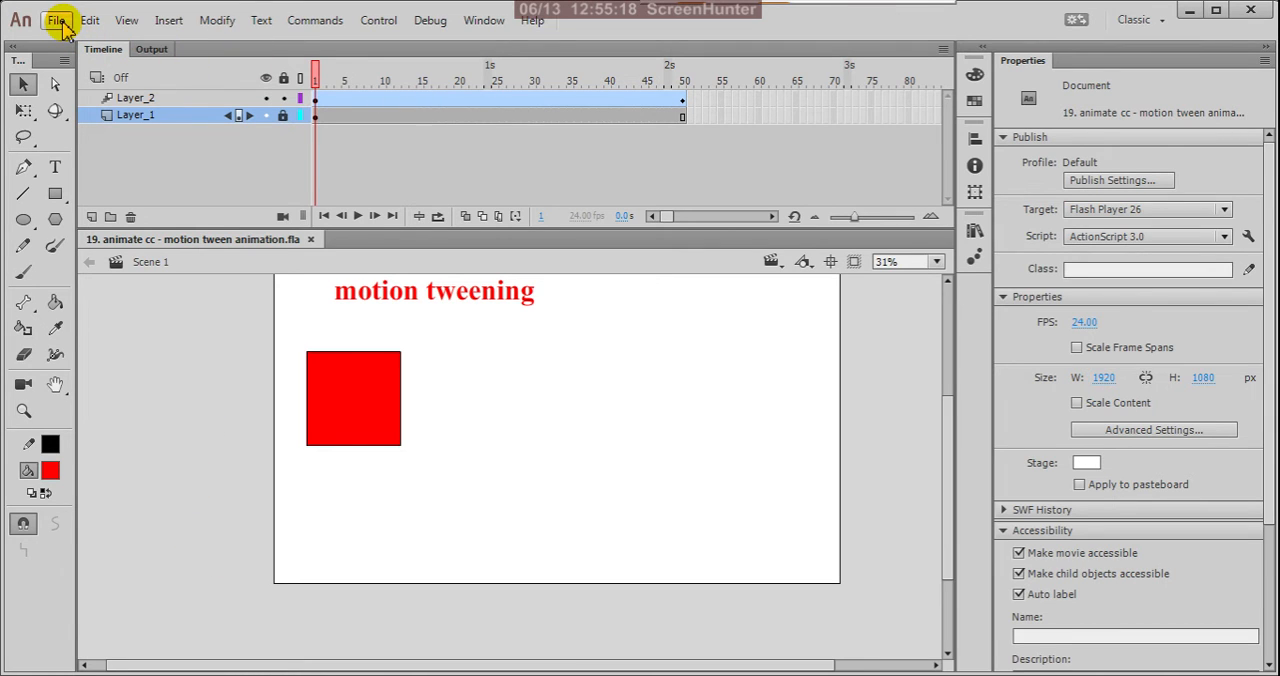
pyautogui.click(283, 98)
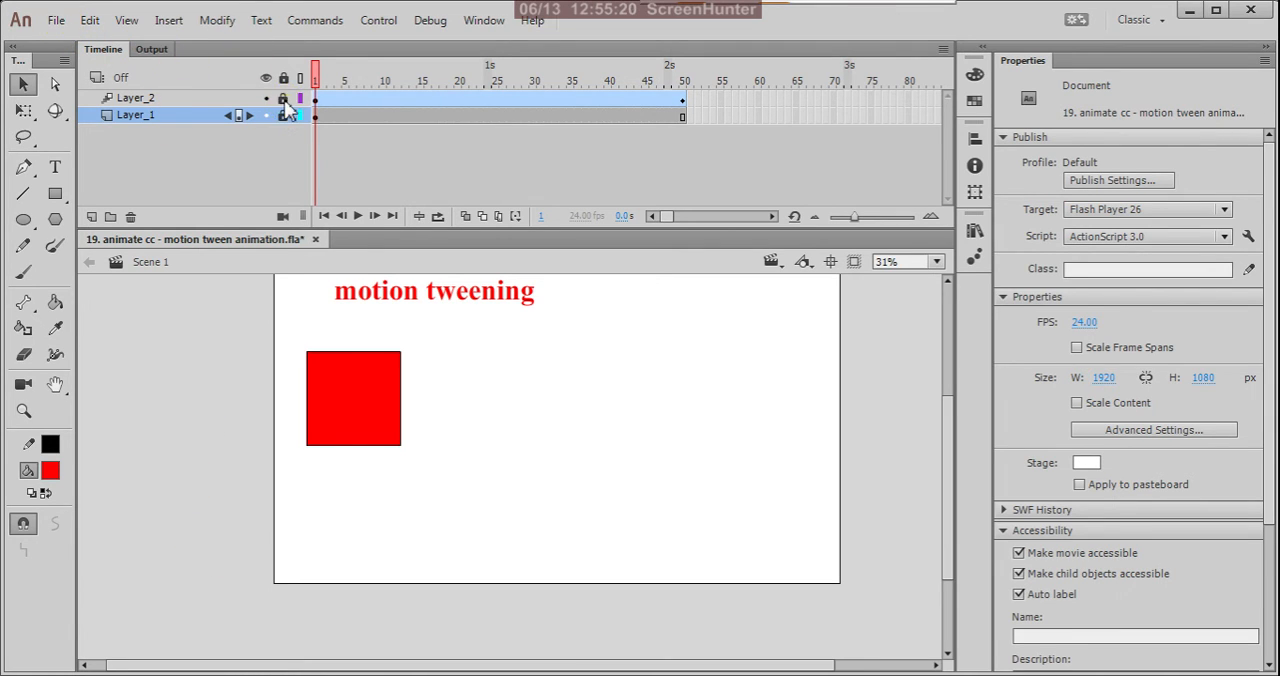
pyautogui.click(265, 98)
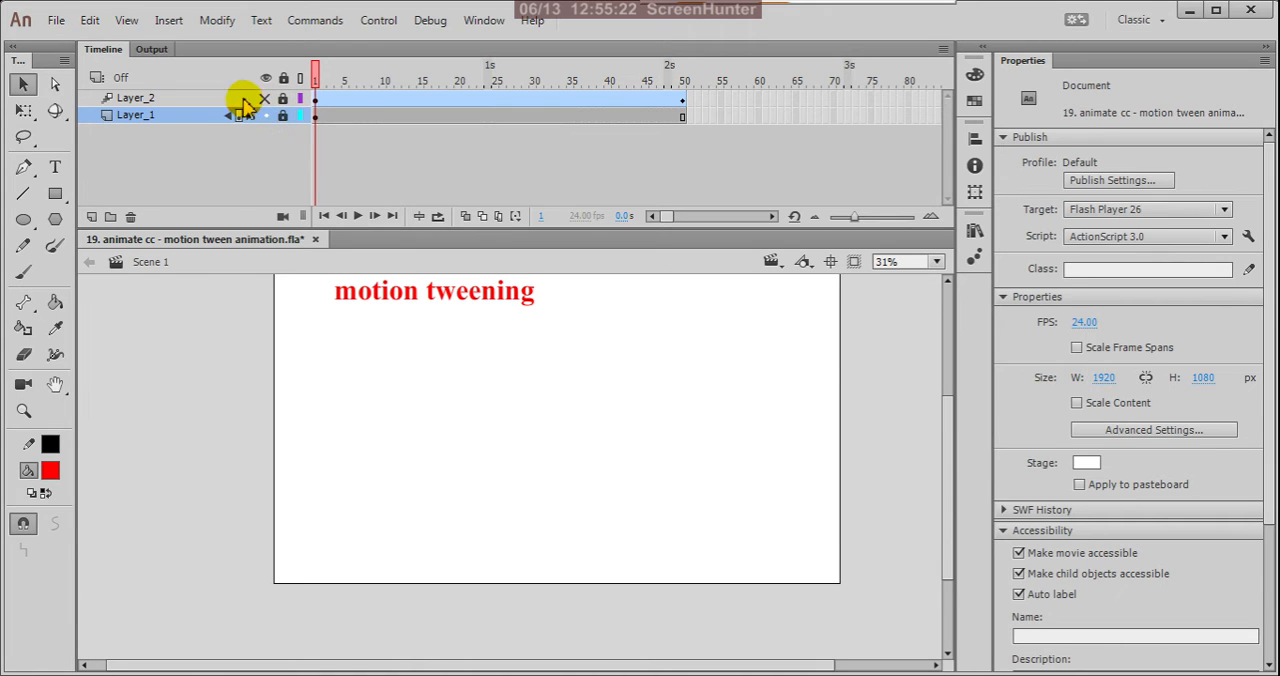
# Convert Layer_2 to a guide layer and add a new layer at the top of the layer stack.
pyautogui.click(235, 99)
pyautogui.rightClick(191, 104)
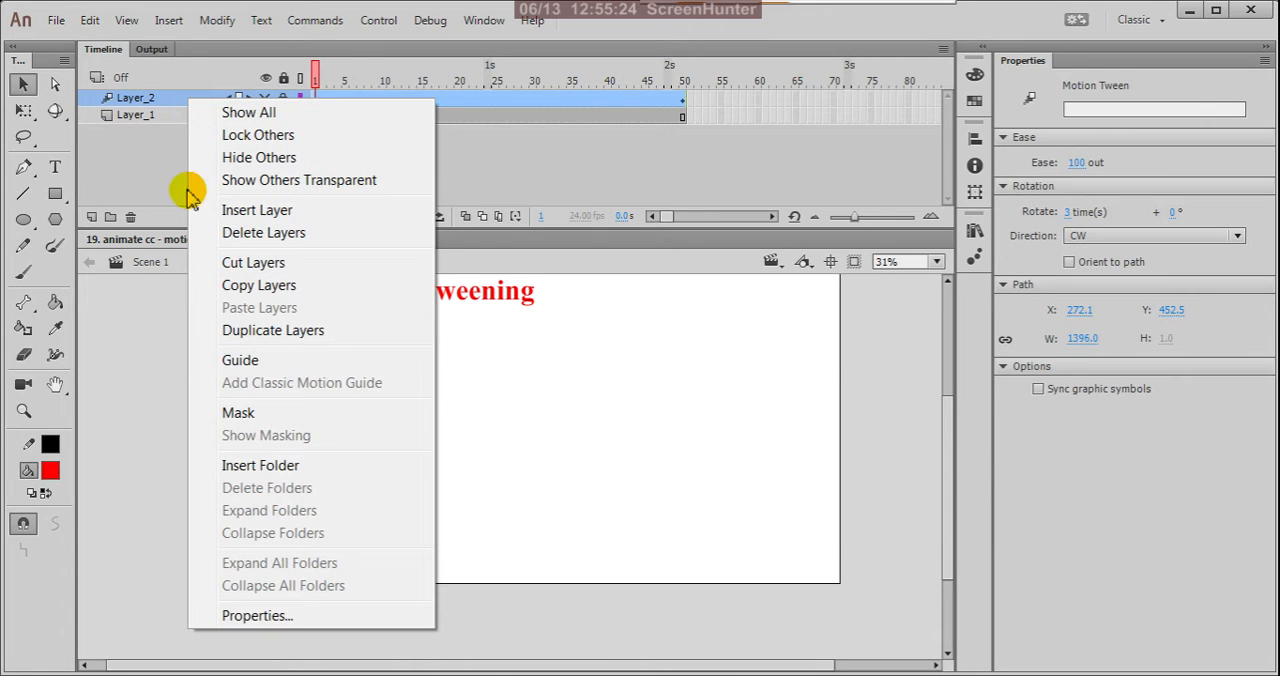
pyautogui.click(221, 362)
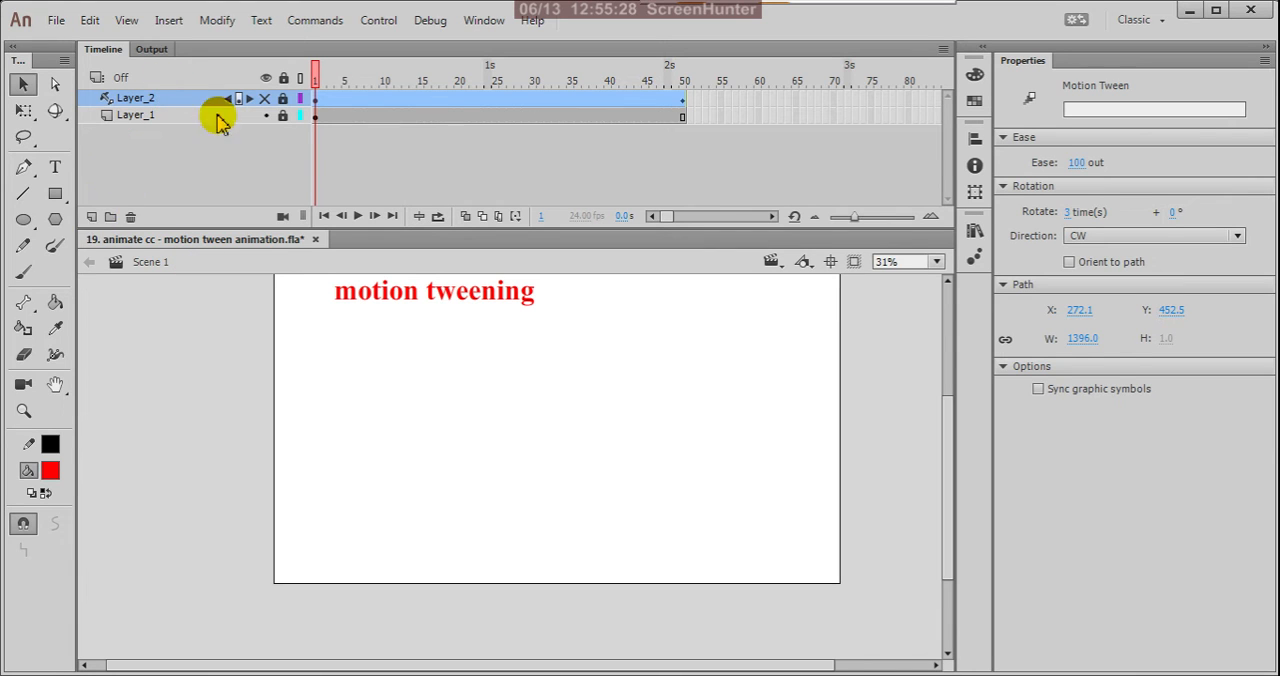
pyautogui.click(91, 218)
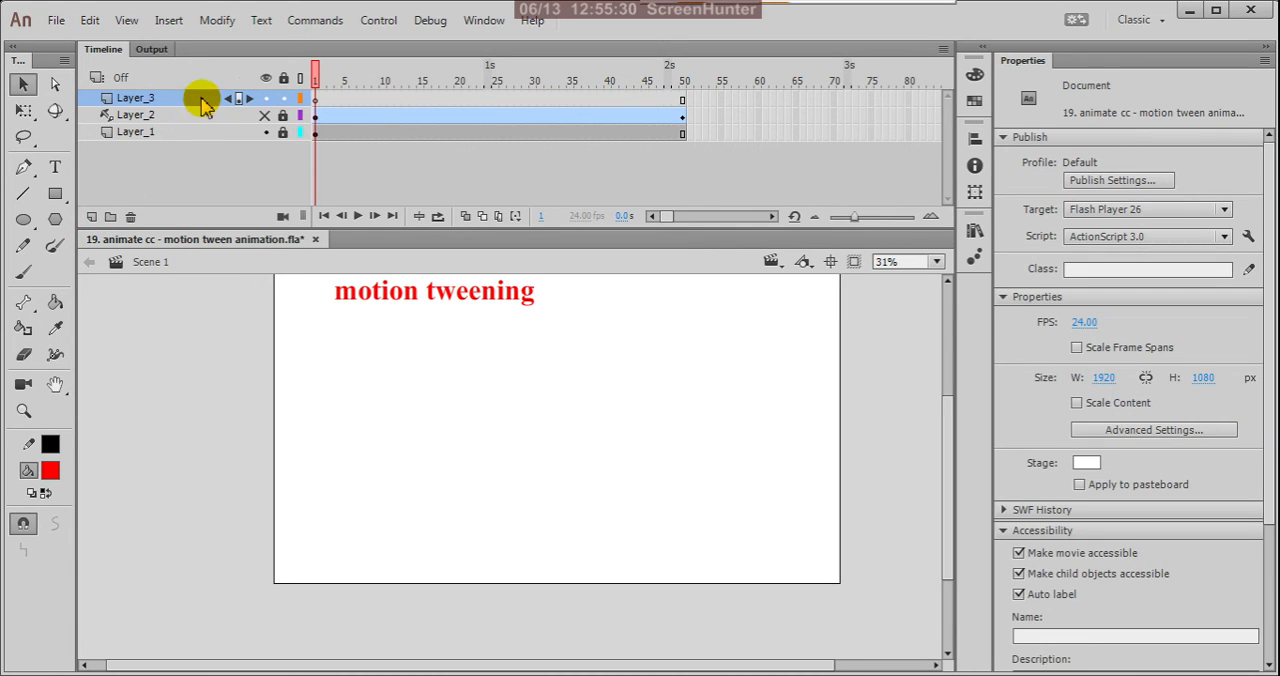
# Import the deepika-padukone portrait picture from the "images" folder into the library.
pyautogui.click(314, 100)
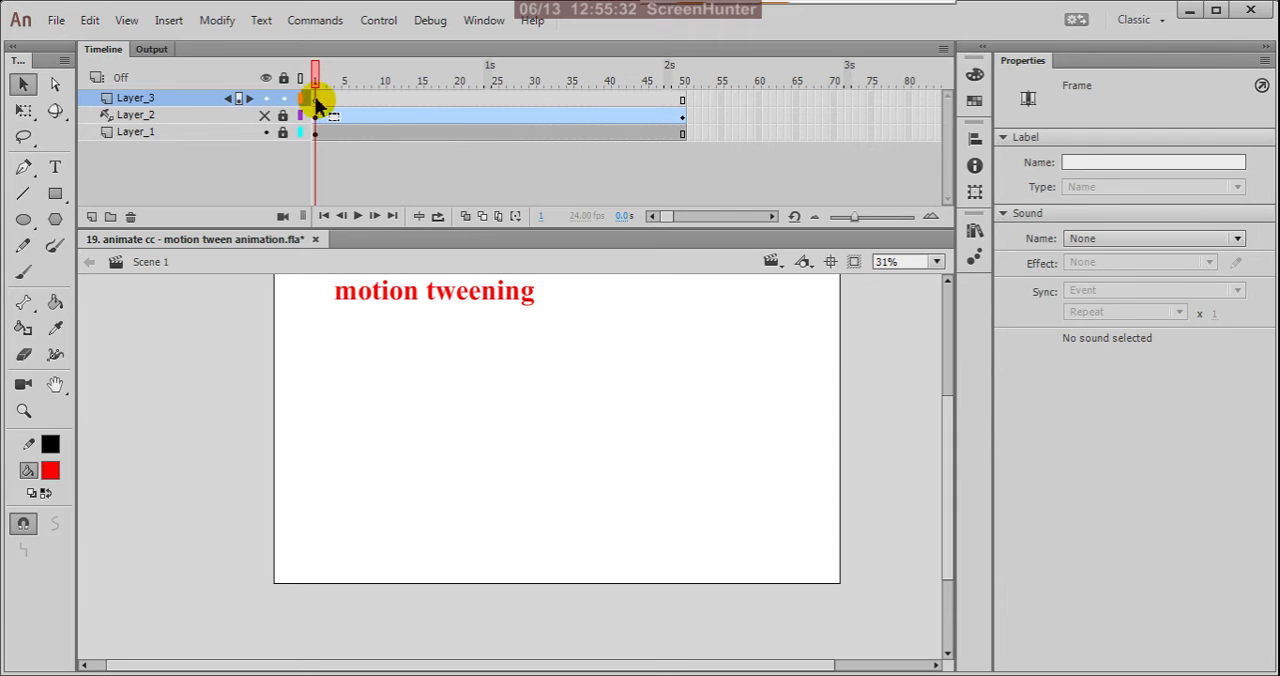
pyautogui.click(57, 22)
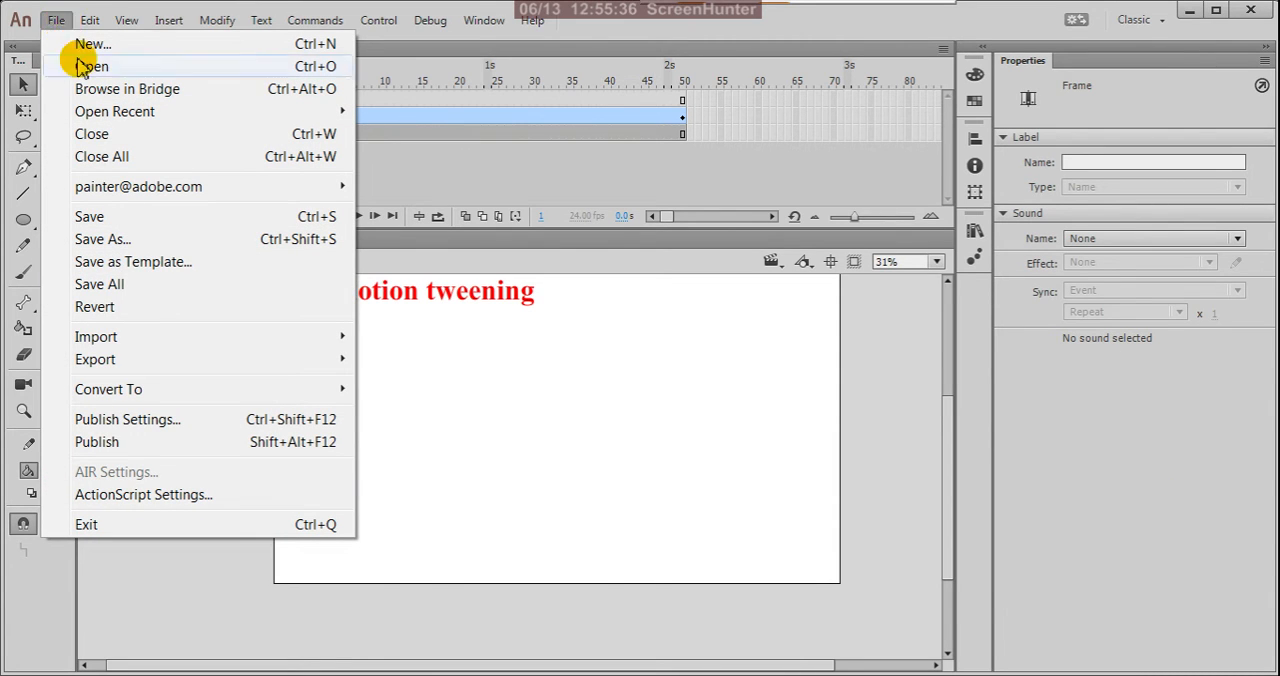
pyautogui.moveTo(218, 337)
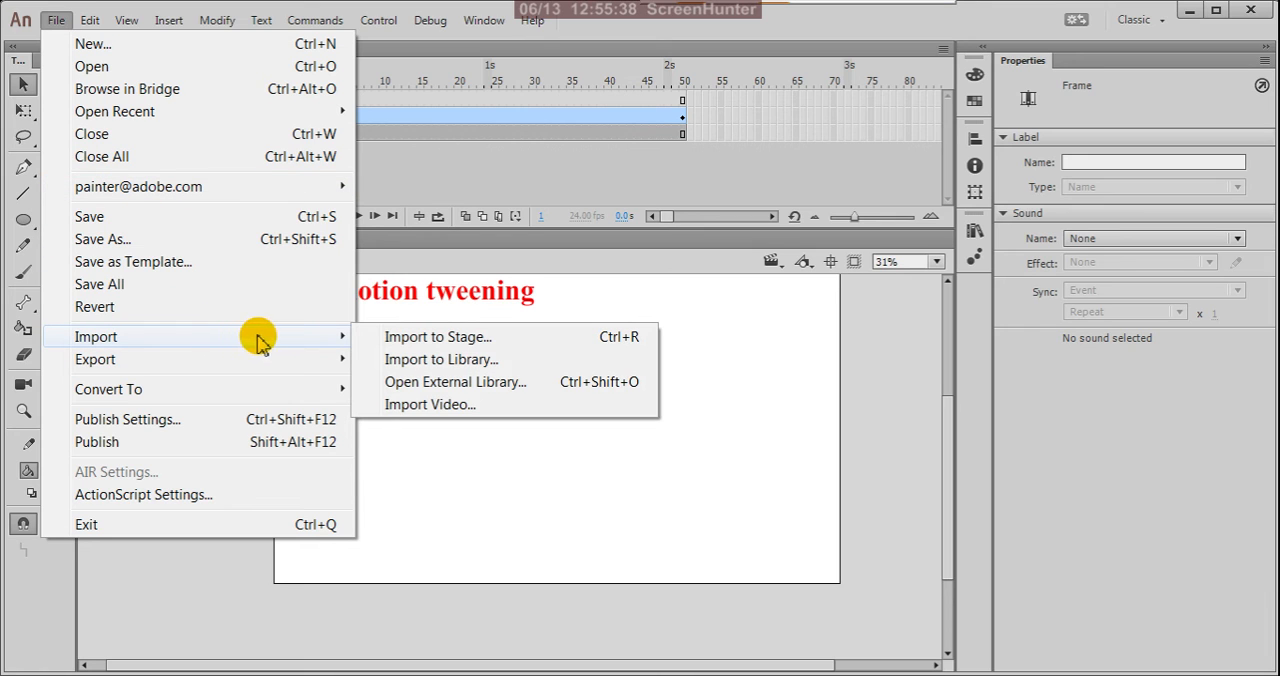
pyautogui.click(437, 362)
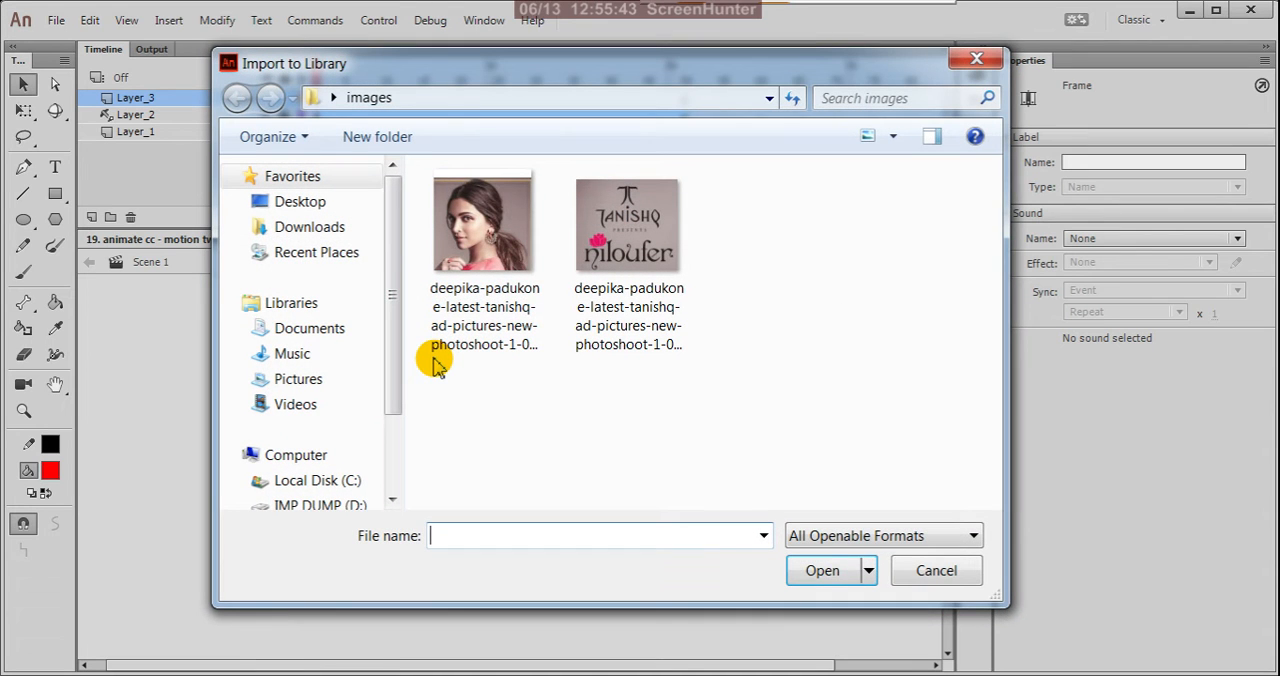
pyautogui.click(486, 253)
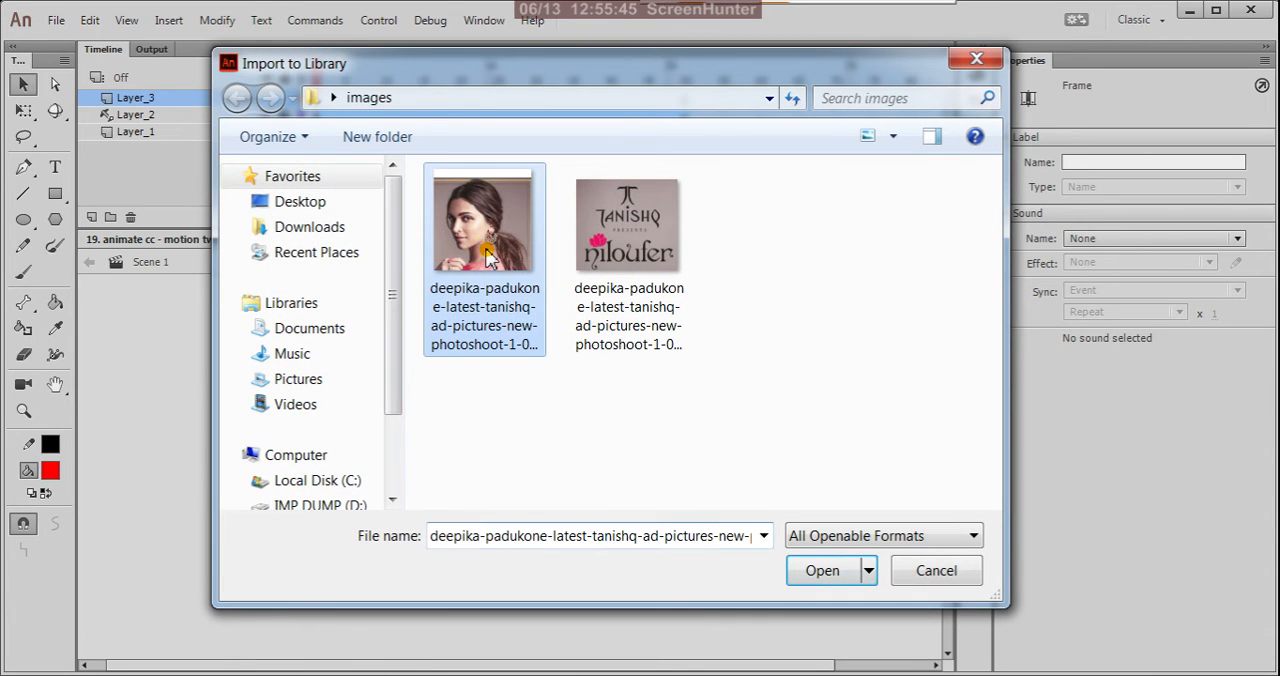
pyautogui.click(840, 575)
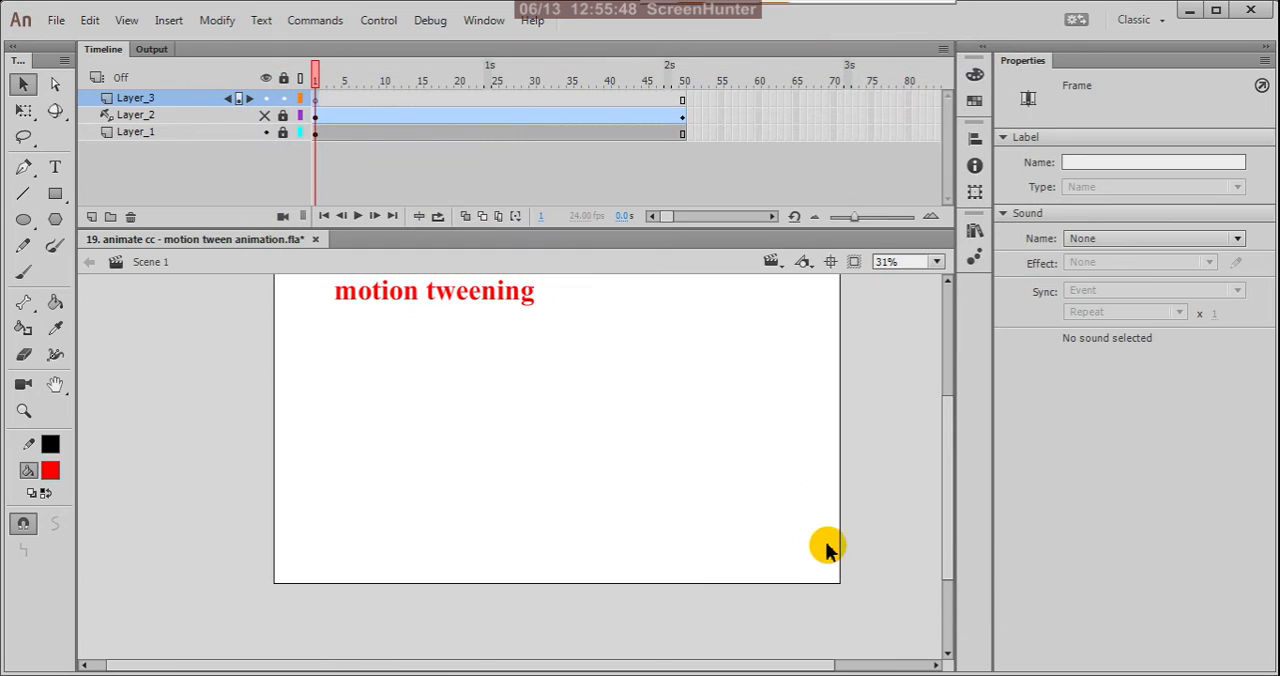
# Place the imported portrait bitmap from the library on the stage at frame 1 of Layer_3.
pyautogui.click(975, 233)
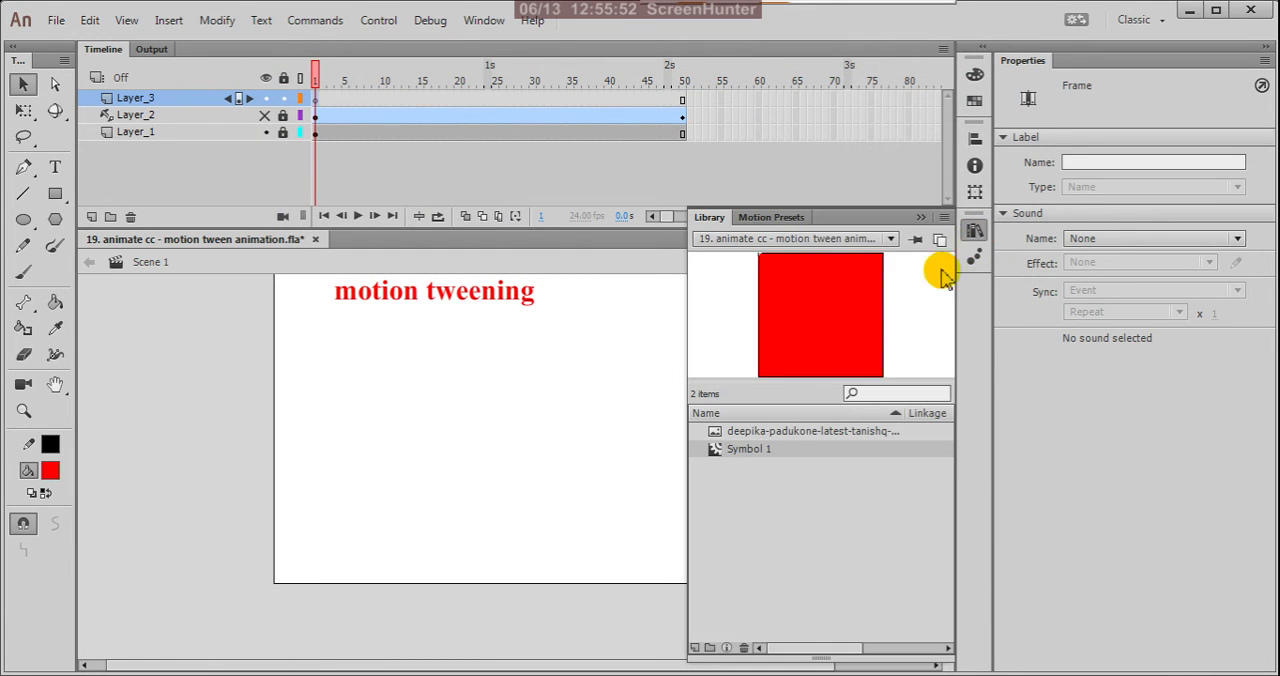
pyautogui.click(763, 433)
pyautogui.moveTo(727, 437); pyautogui.dragTo(490, 418)
pyautogui.click(920, 217)
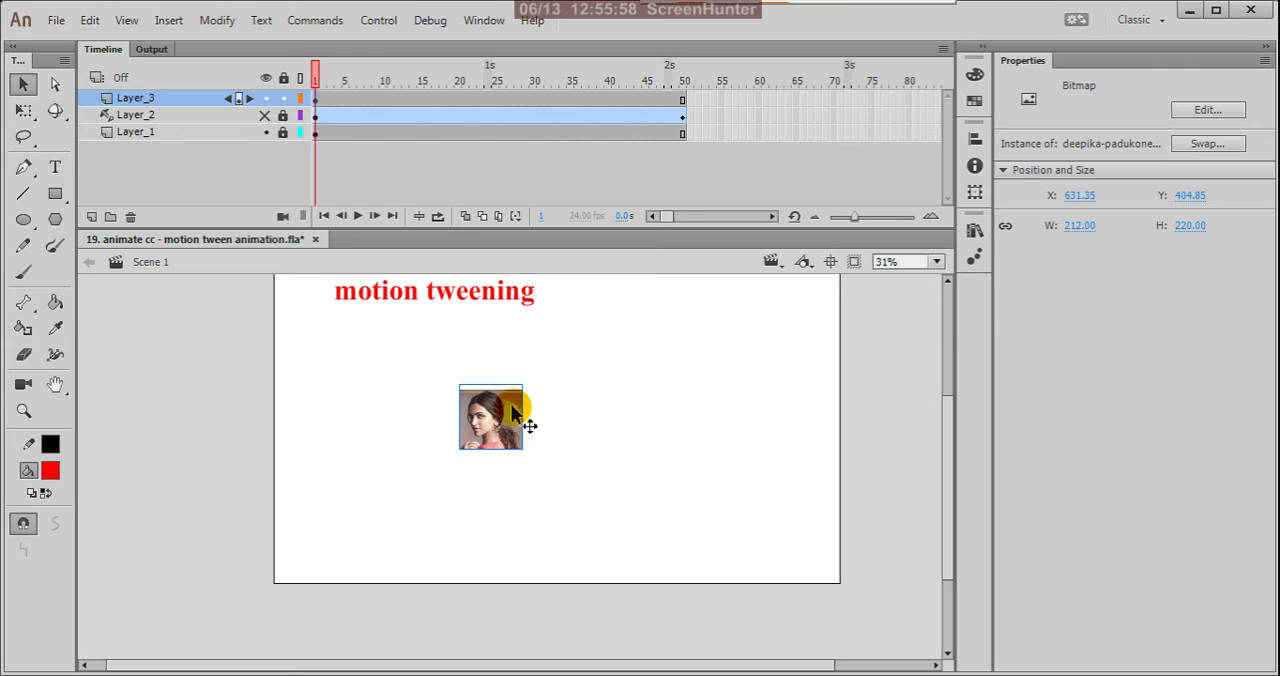
# Enlarge the portrait with Free Transform to about 359 by 372.5 px and move it to about X 59, Y 278.
pyautogui.hotkey('ctrl', 't')
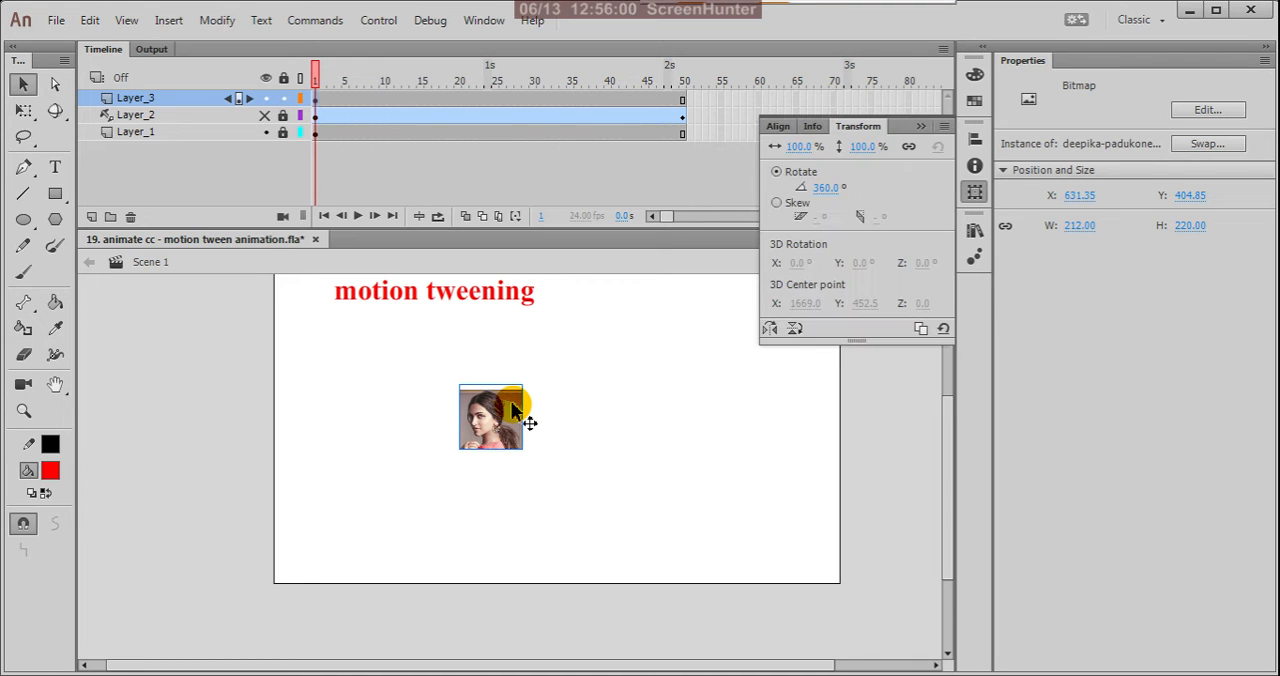
pyautogui.click(920, 128)
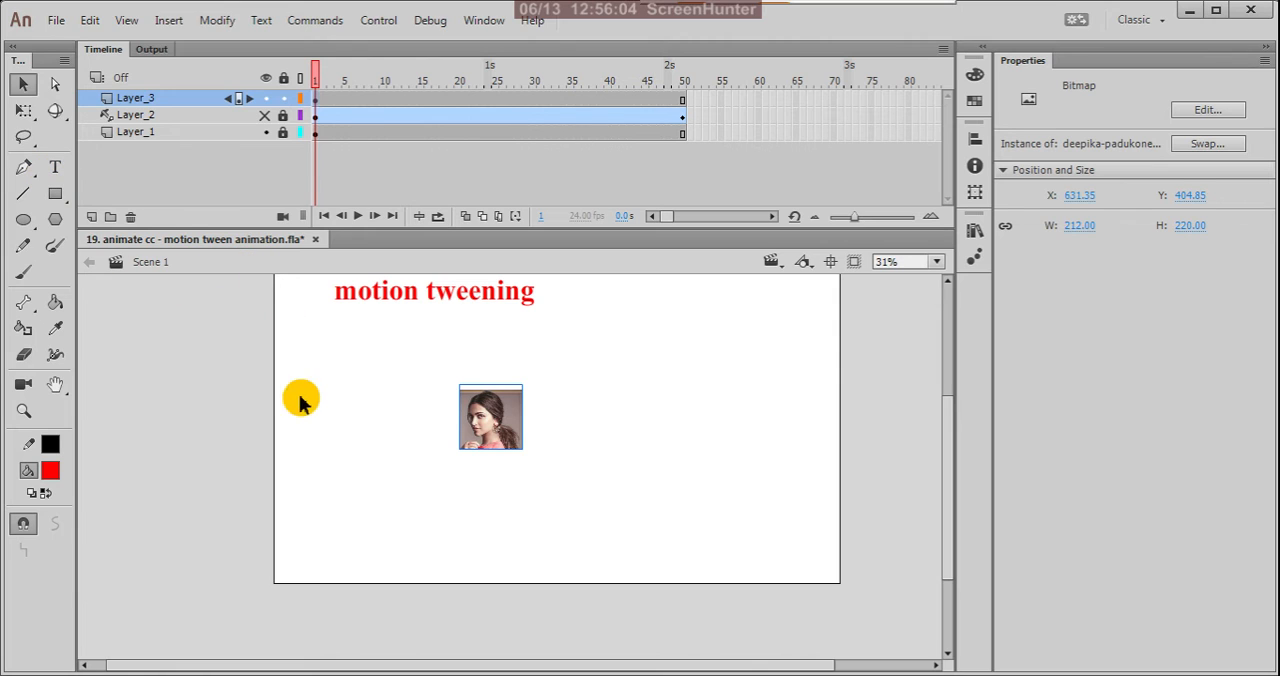
pyautogui.press('q')
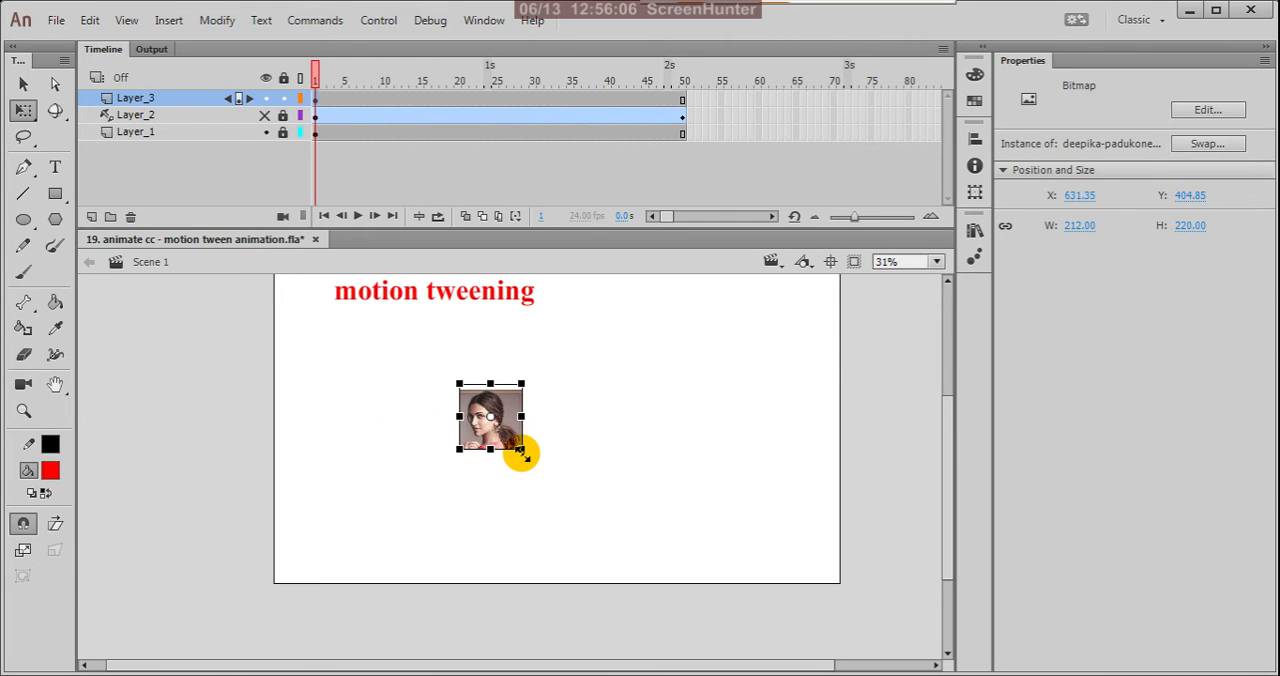
pyautogui.moveTo(521, 452); pyautogui.dragTo(391, 448)
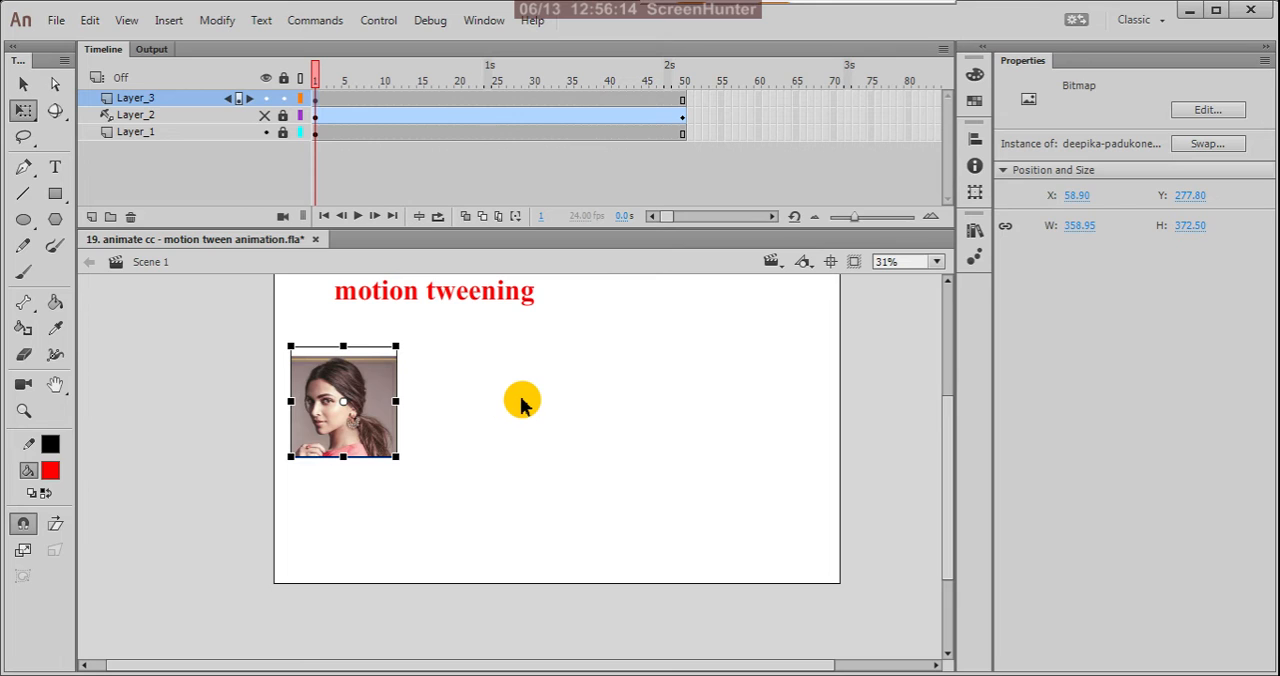
pyautogui.press('v')
pyautogui.click(521, 403)
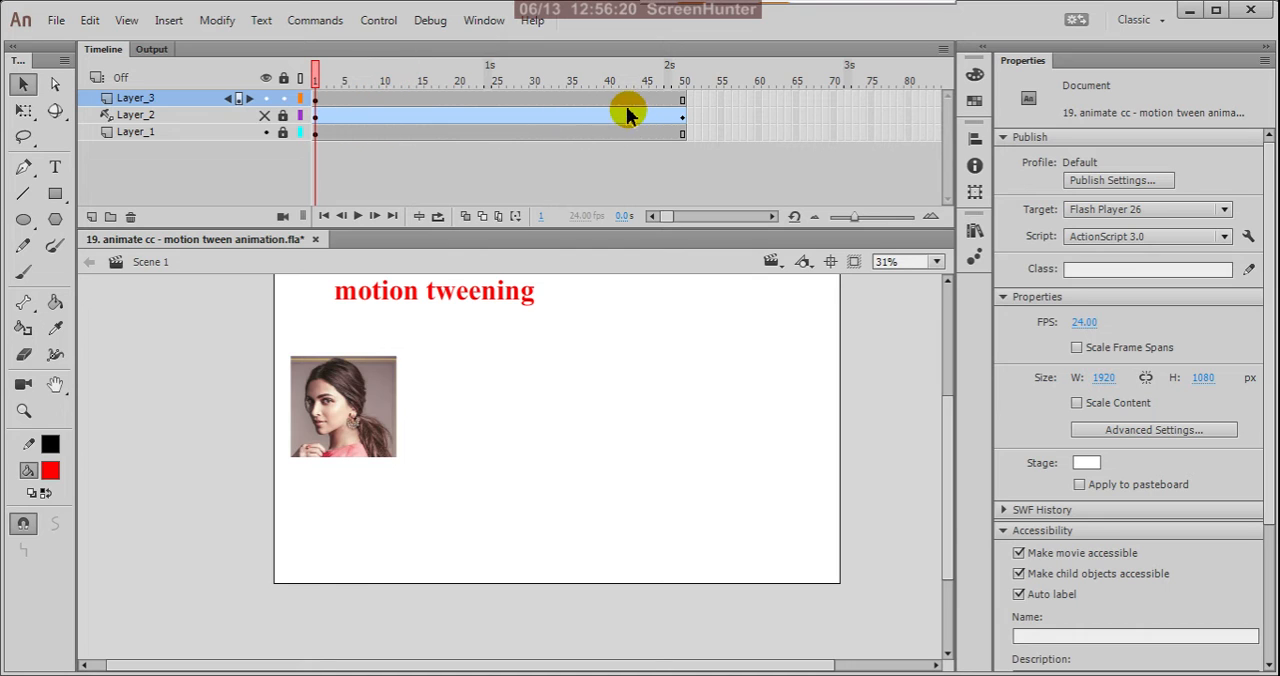
# Create a motion tween on Layer_3 from frame 50, agreeing to convert the portrait bitmap to a symbol.
pyautogui.click(682, 103)
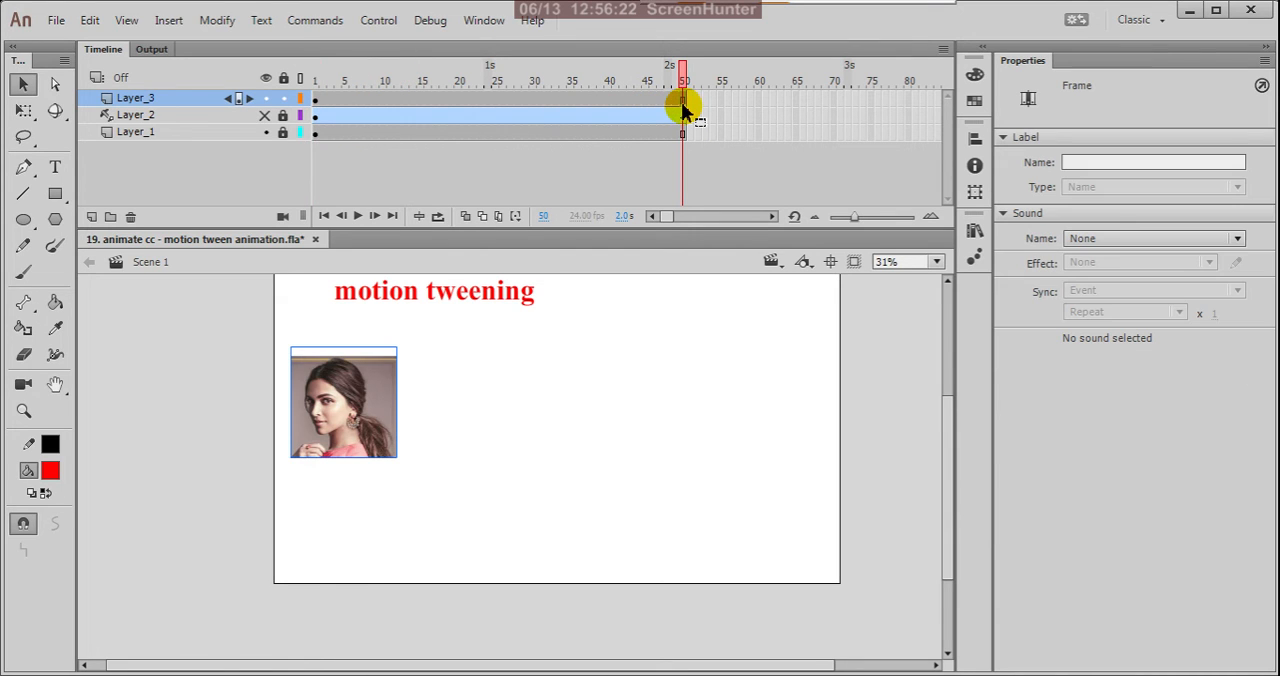
pyautogui.rightClick(684, 110)
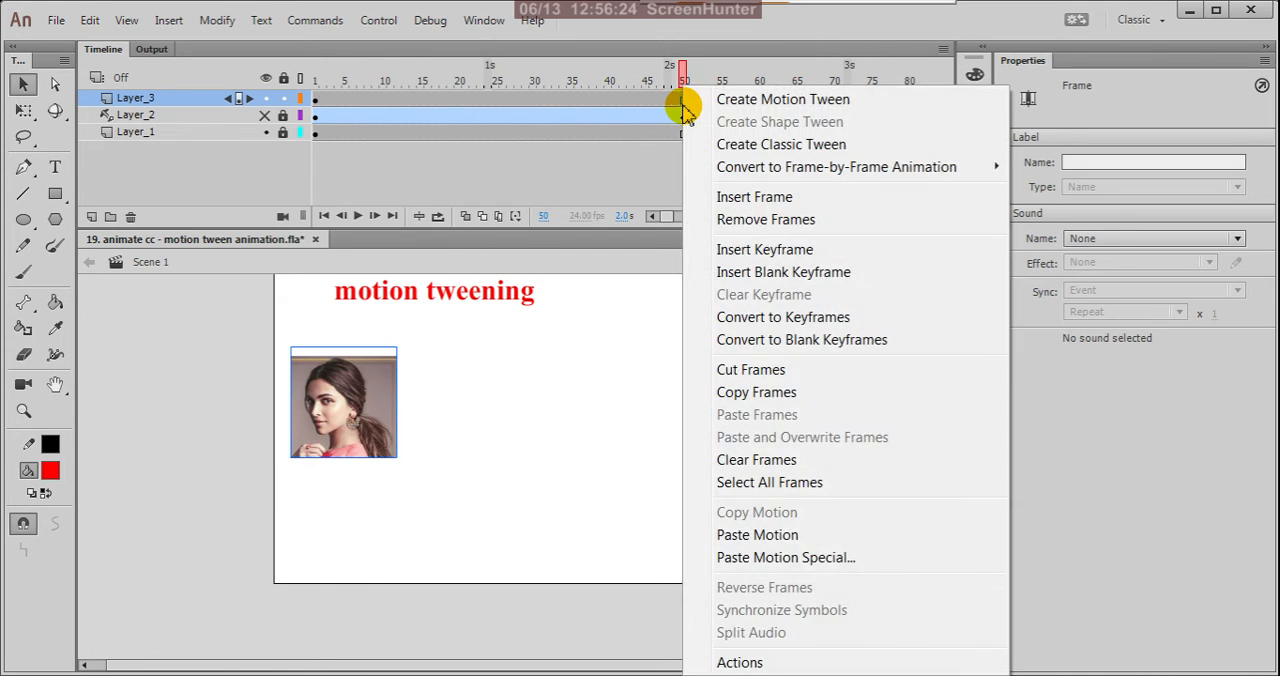
pyautogui.click(724, 100)
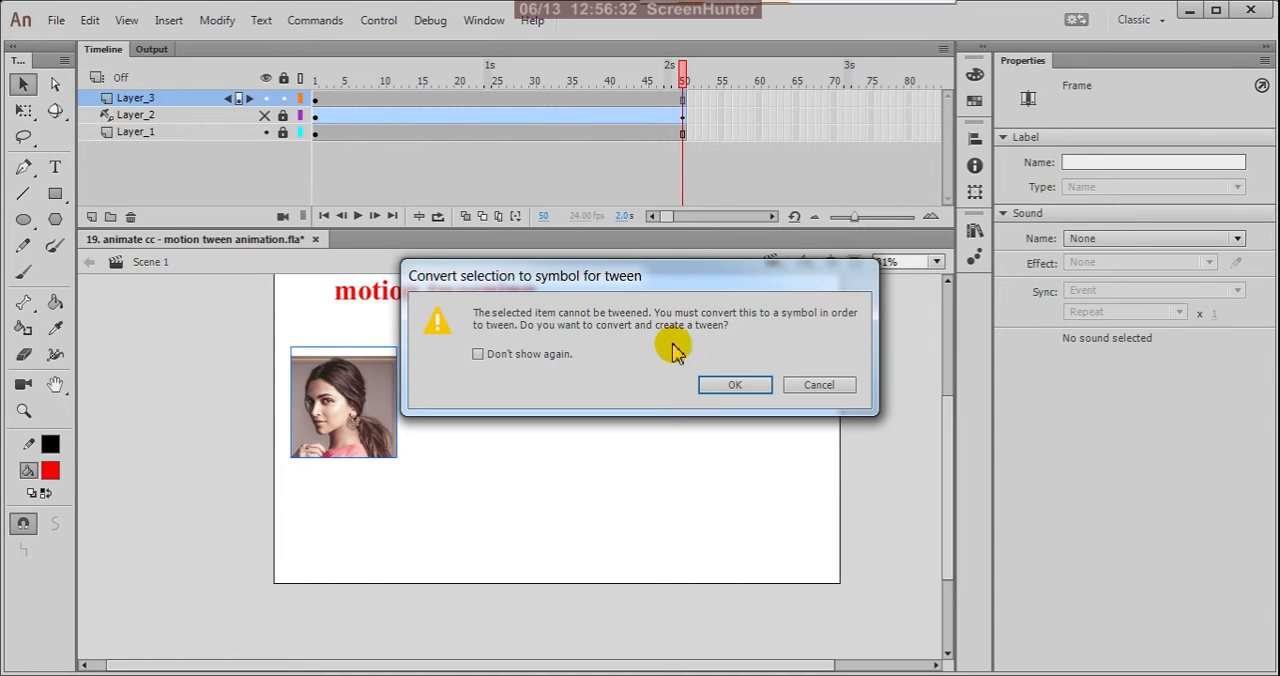
pyautogui.click(719, 385)
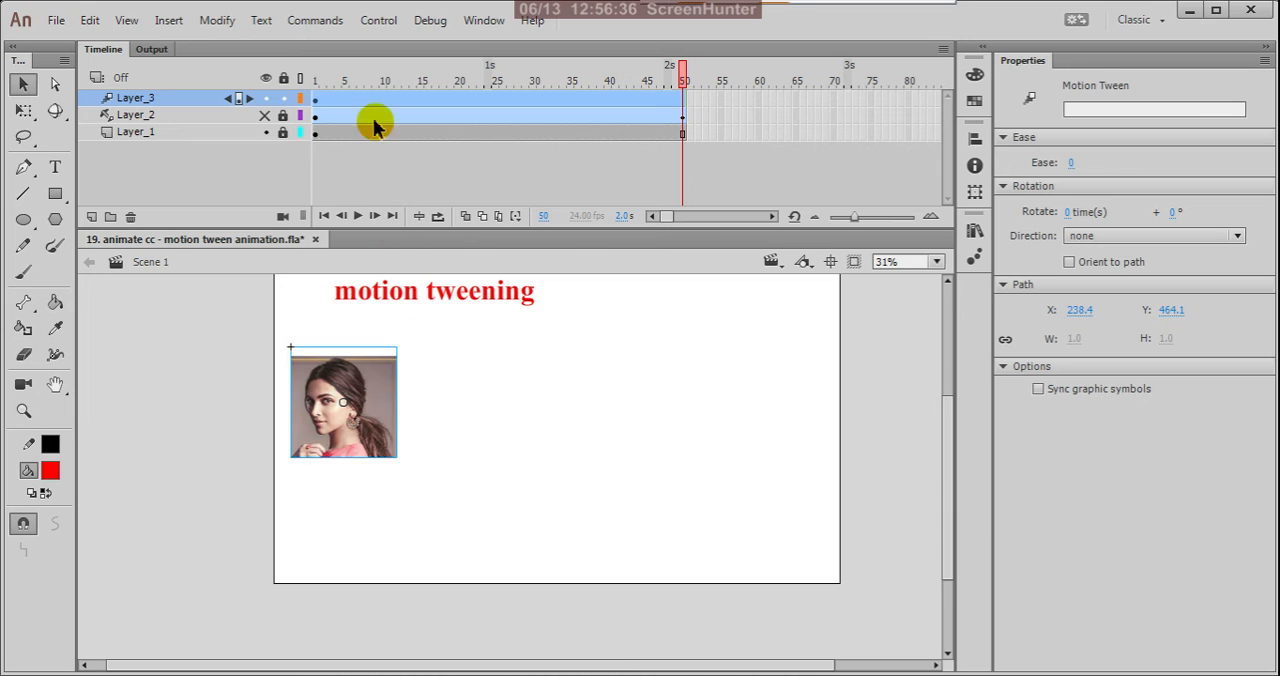
pyautogui.click(637, 177)
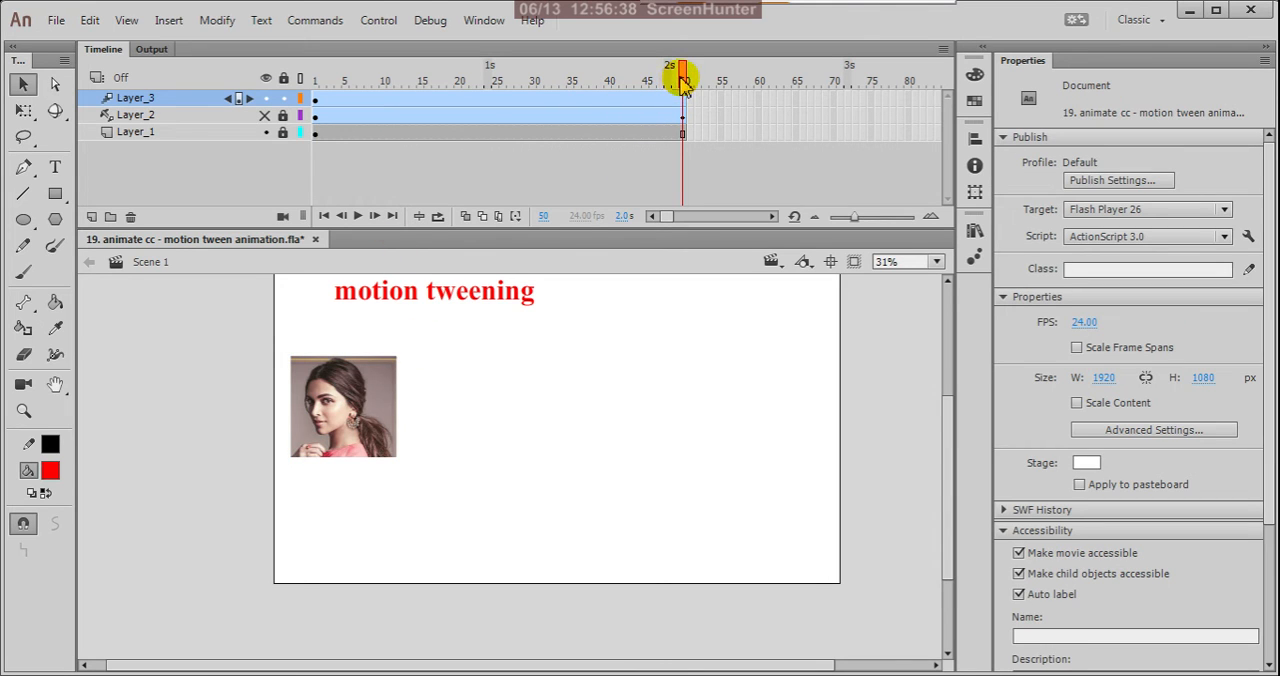
pyautogui.moveTo(683, 80); pyautogui.dragTo(677, 160)
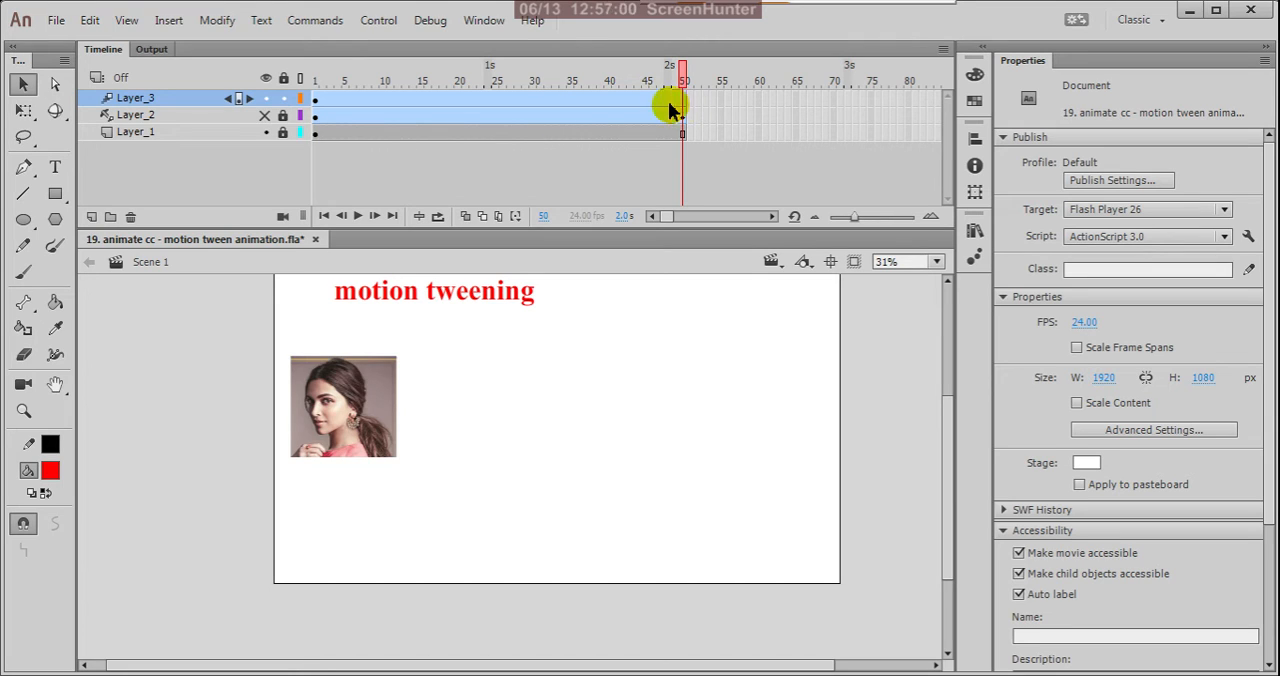
# At frame 50 of Layer_3, move the portrait horizontally to about X 1537, and play the tween on the stage.
pyautogui.click(318, 104)
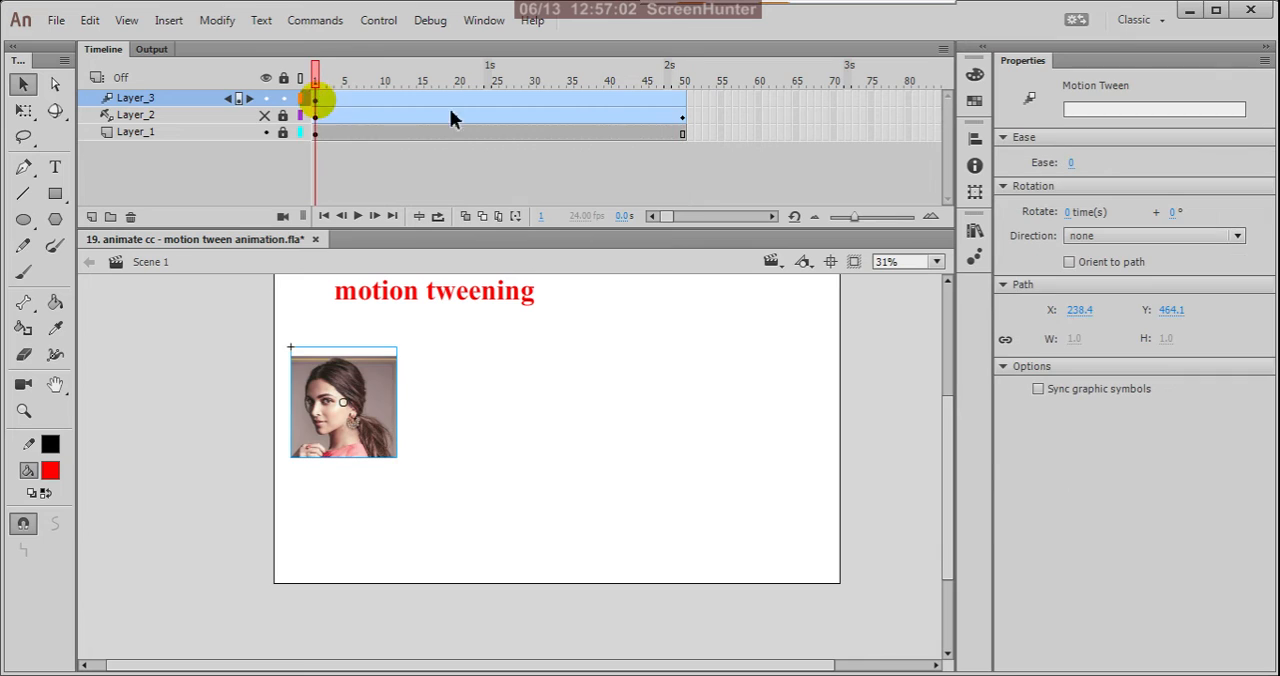
pyautogui.click(686, 99)
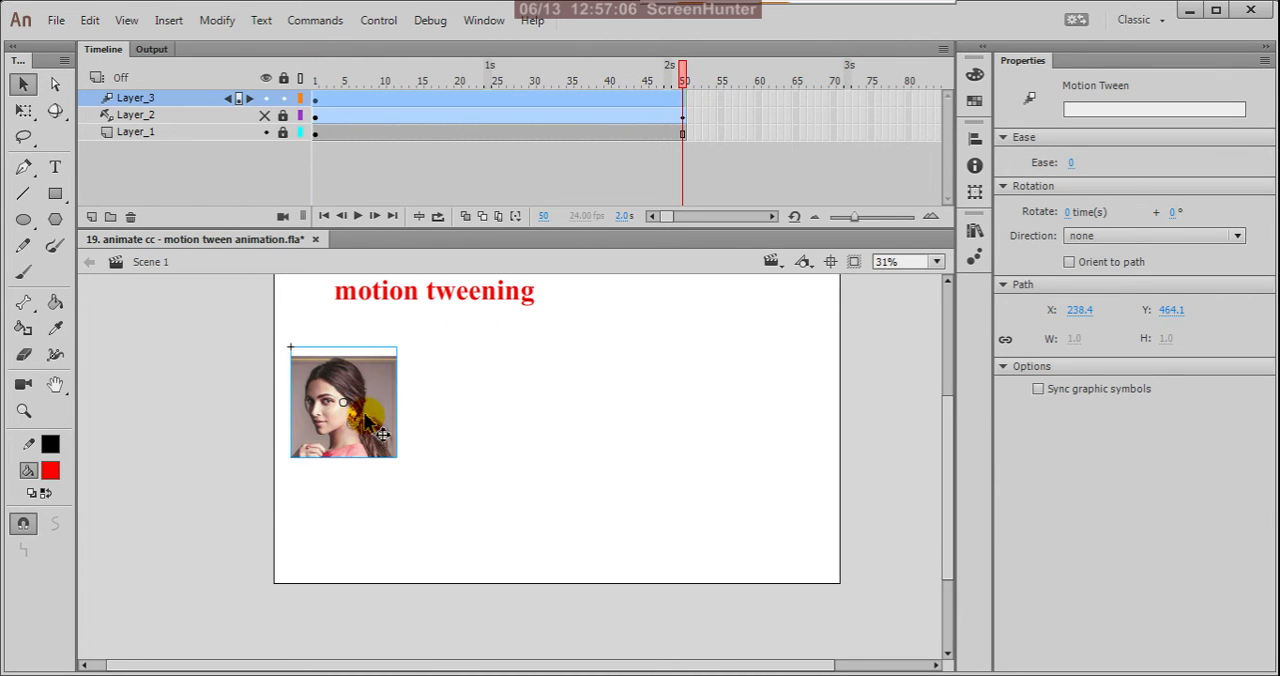
pyautogui.moveTo(382, 428); pyautogui.dragTo(818, 428)
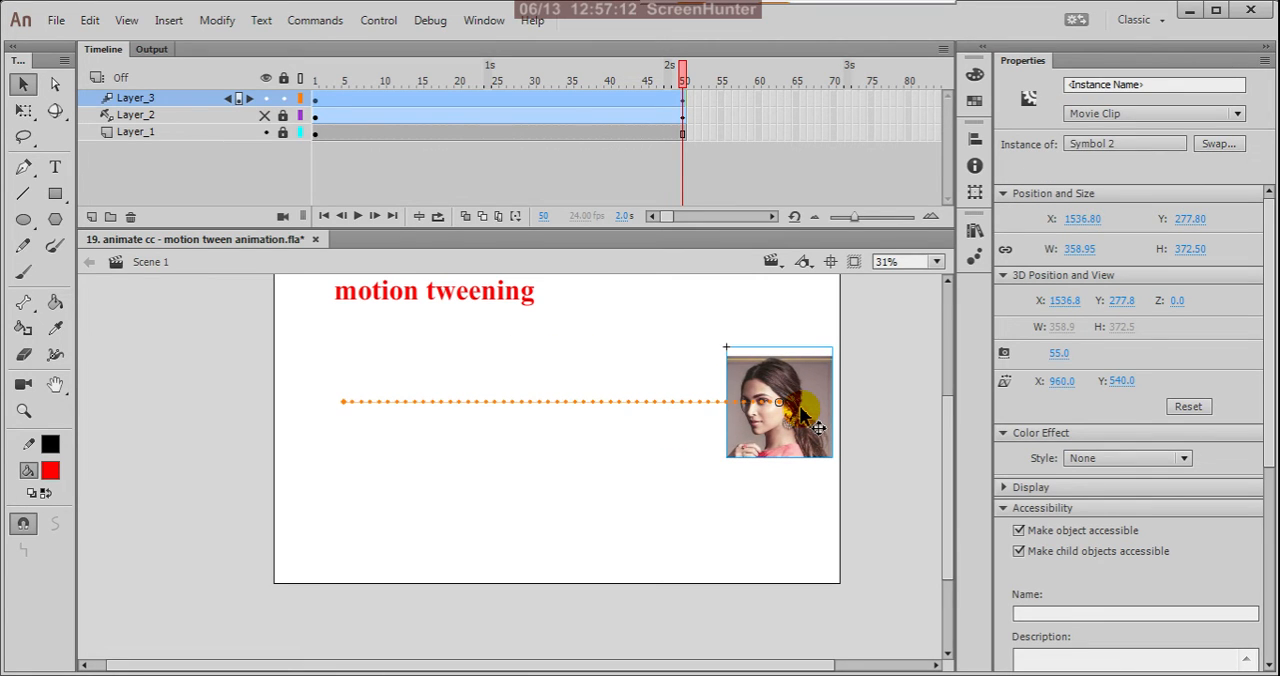
pyautogui.click(600, 320)
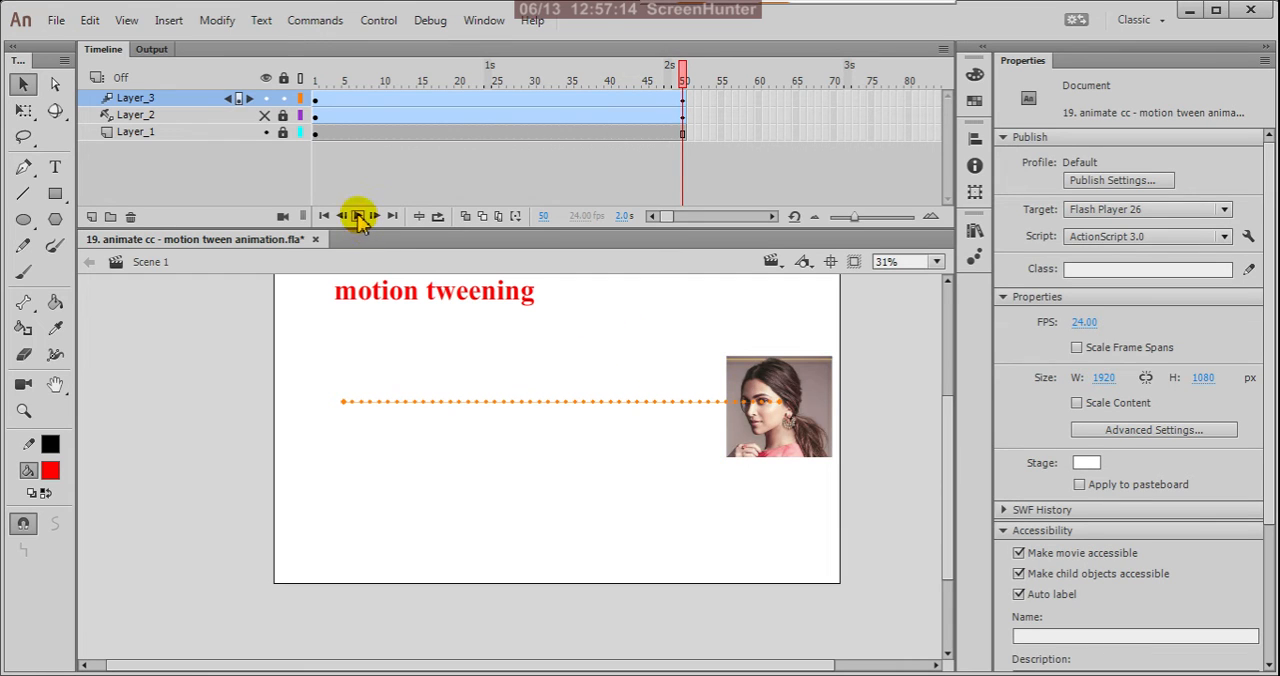
pyautogui.click(358, 216)
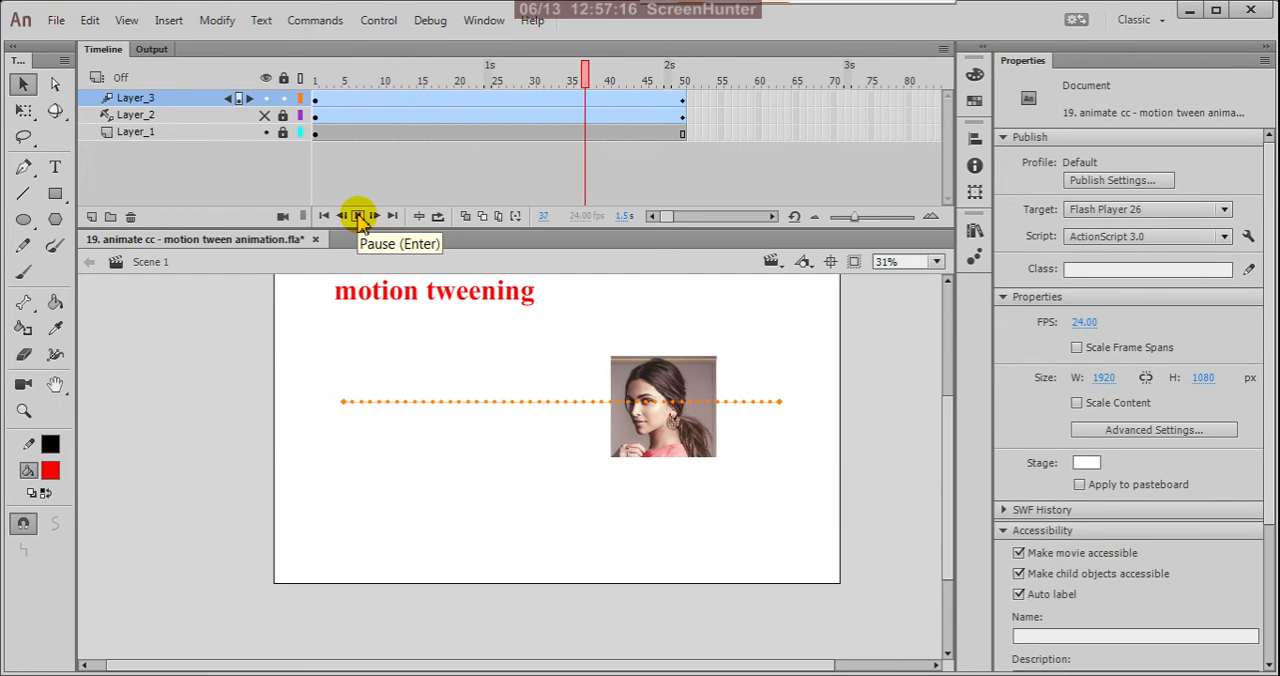
pyautogui.click(358, 216)
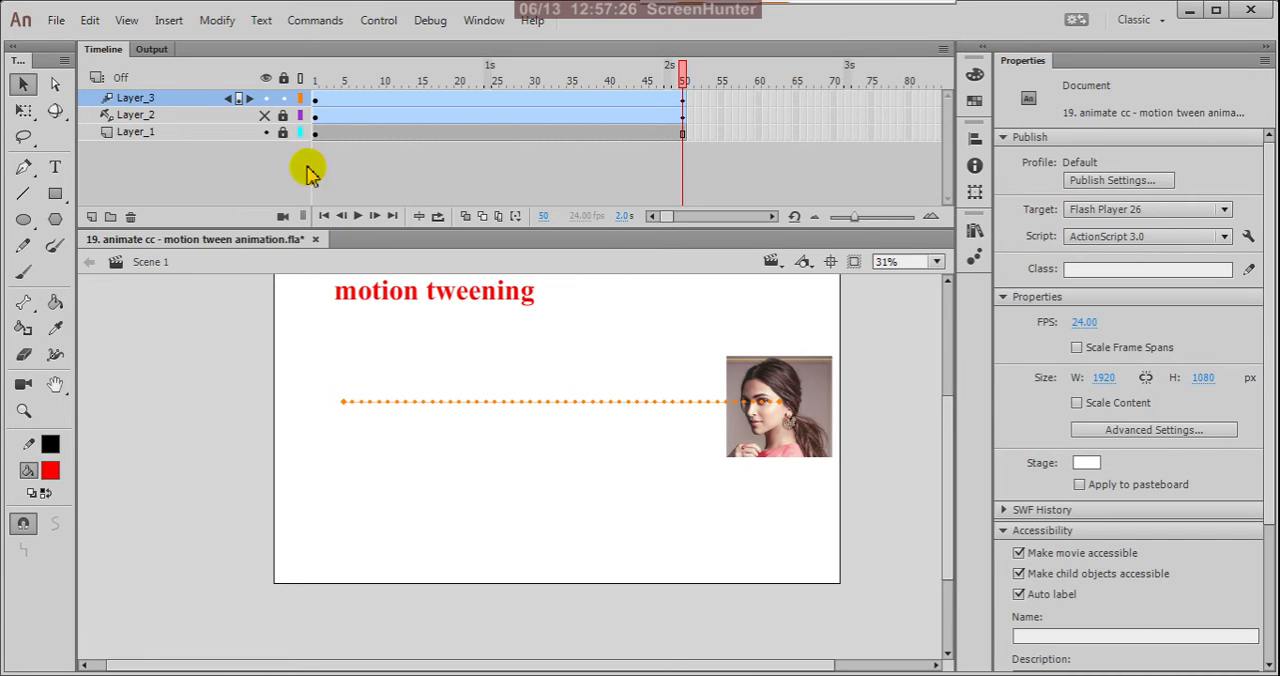
# Set the Layer_3 motion tween's ease to 100 out and its rotation to 3 times.
pyautogui.click(317, 102)
pyautogui.click(317, 101)
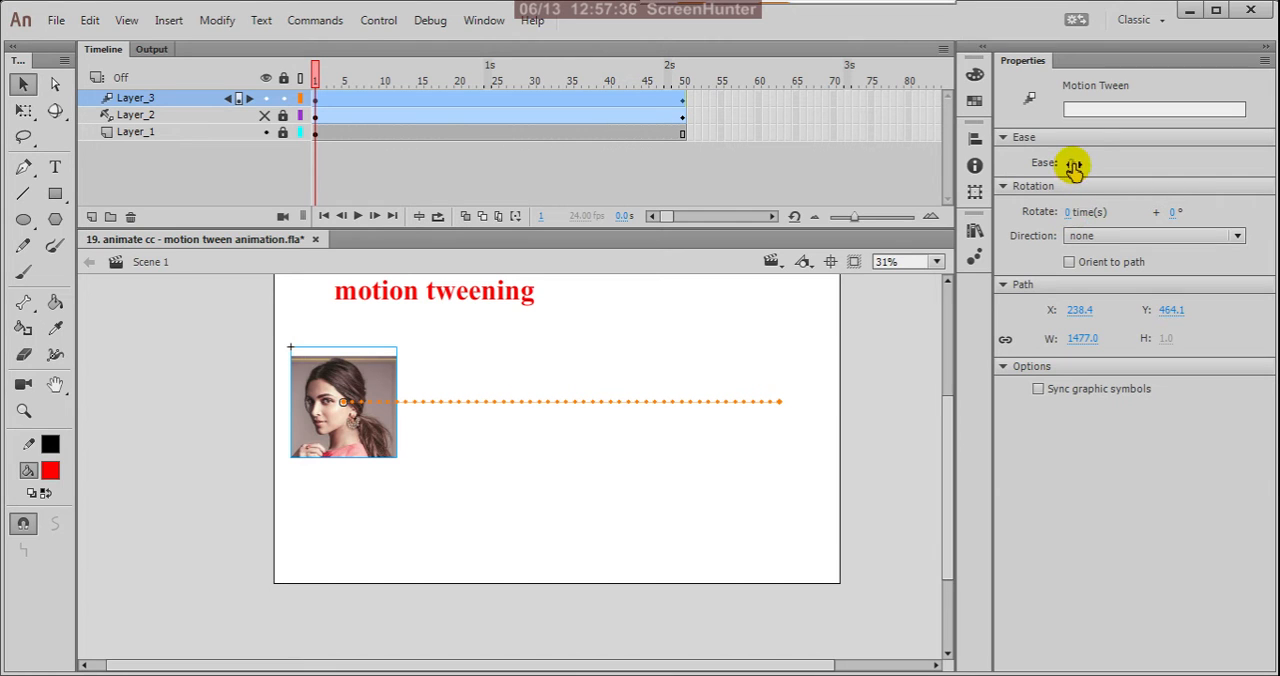
pyautogui.moveTo(1073, 165); pyautogui.dragTo(1120, 177)
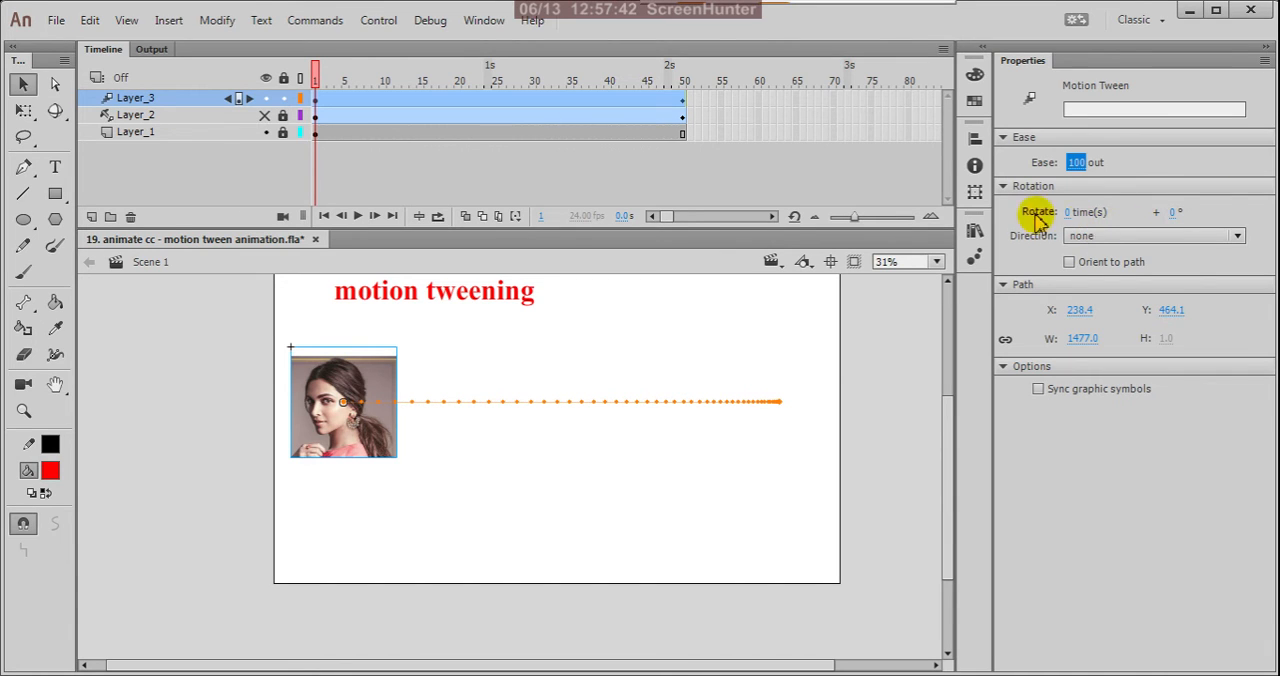
pyautogui.click(1068, 211)
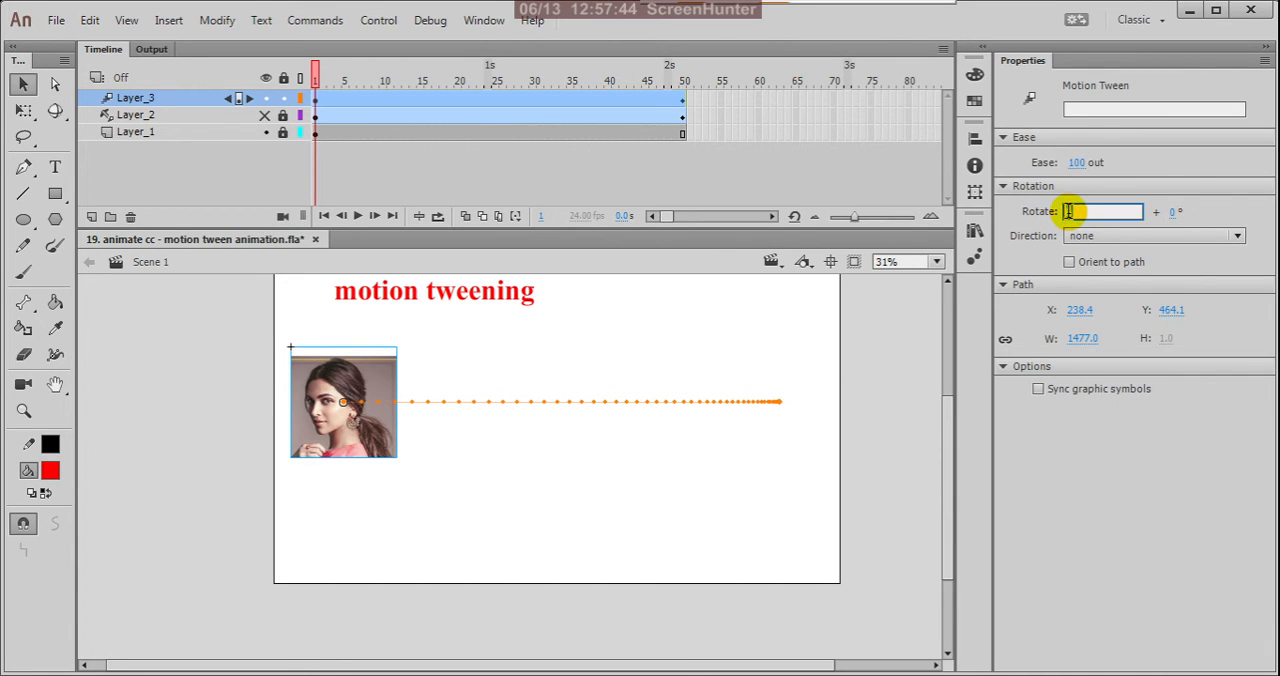
pyautogui.write('3')
pyautogui.press('Return')
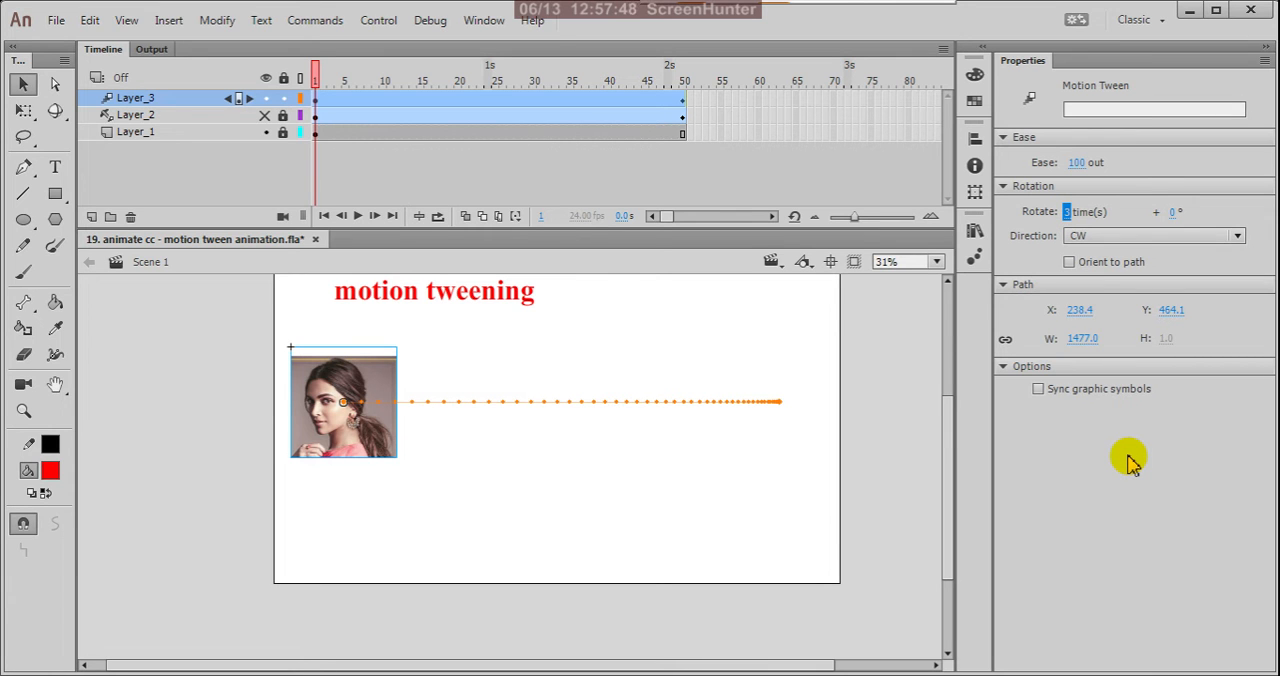
# Test the movie with the rotating portrait in its own window, close it, and deselect the portrait.
pyautogui.hotkey('ctrl', 'Return')
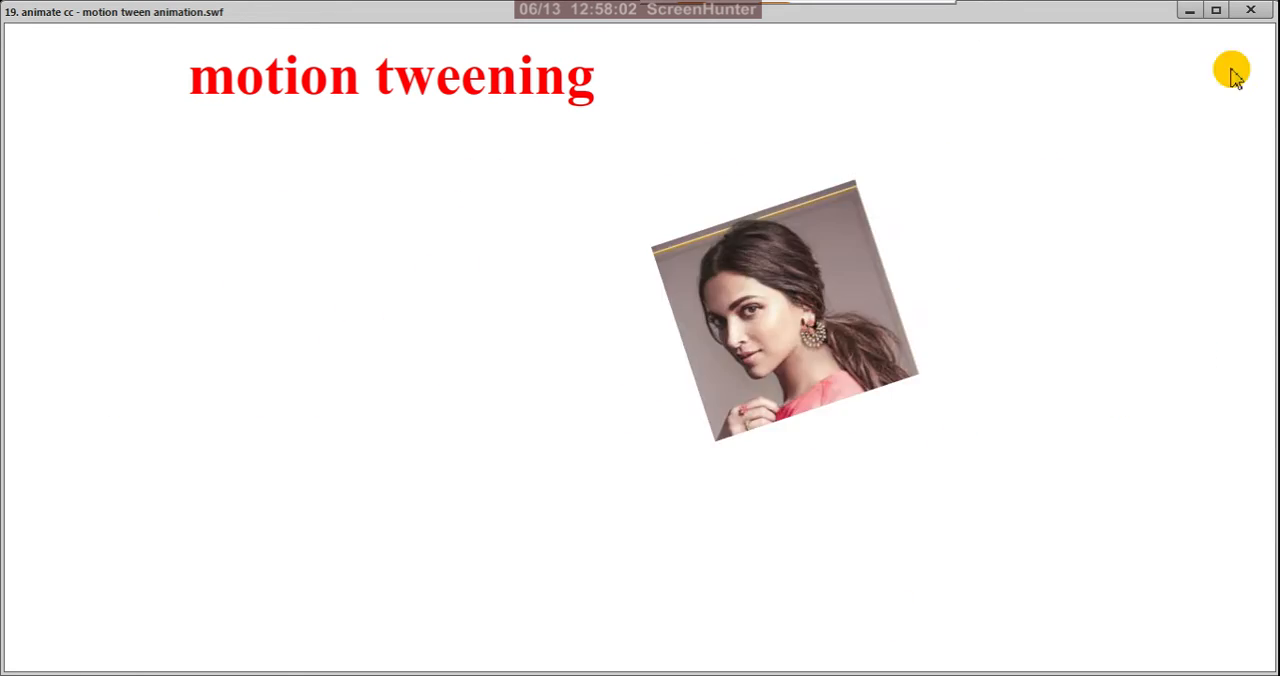
pyautogui.click(1250, 12)
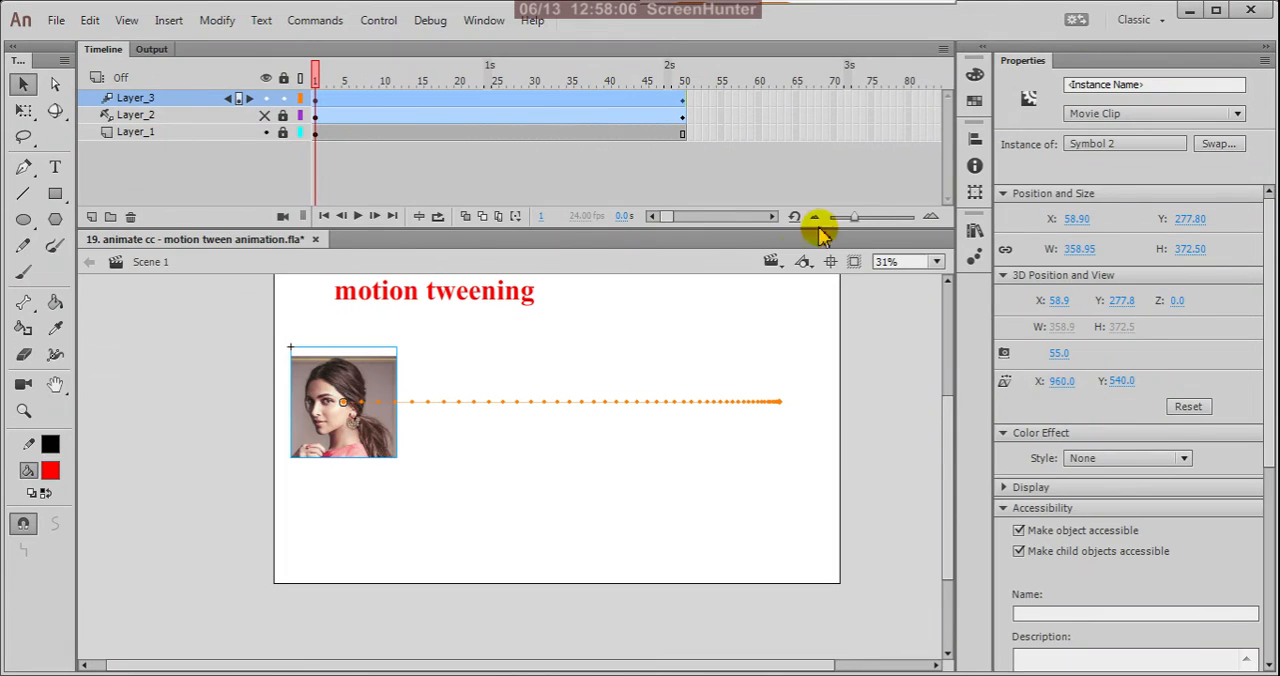
pyautogui.click(740, 340)
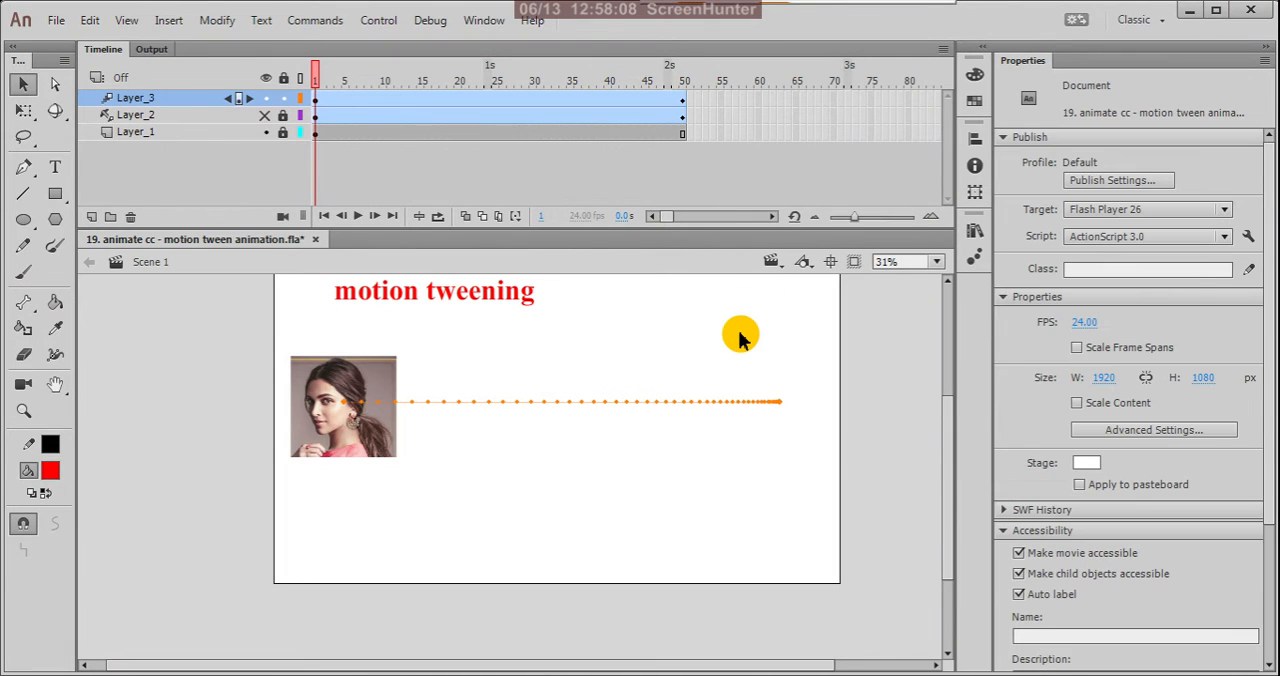
# Hide Layer_3 and turn it into a guide layer.
pyautogui.click(267, 113)
pyautogui.click(188, 102)
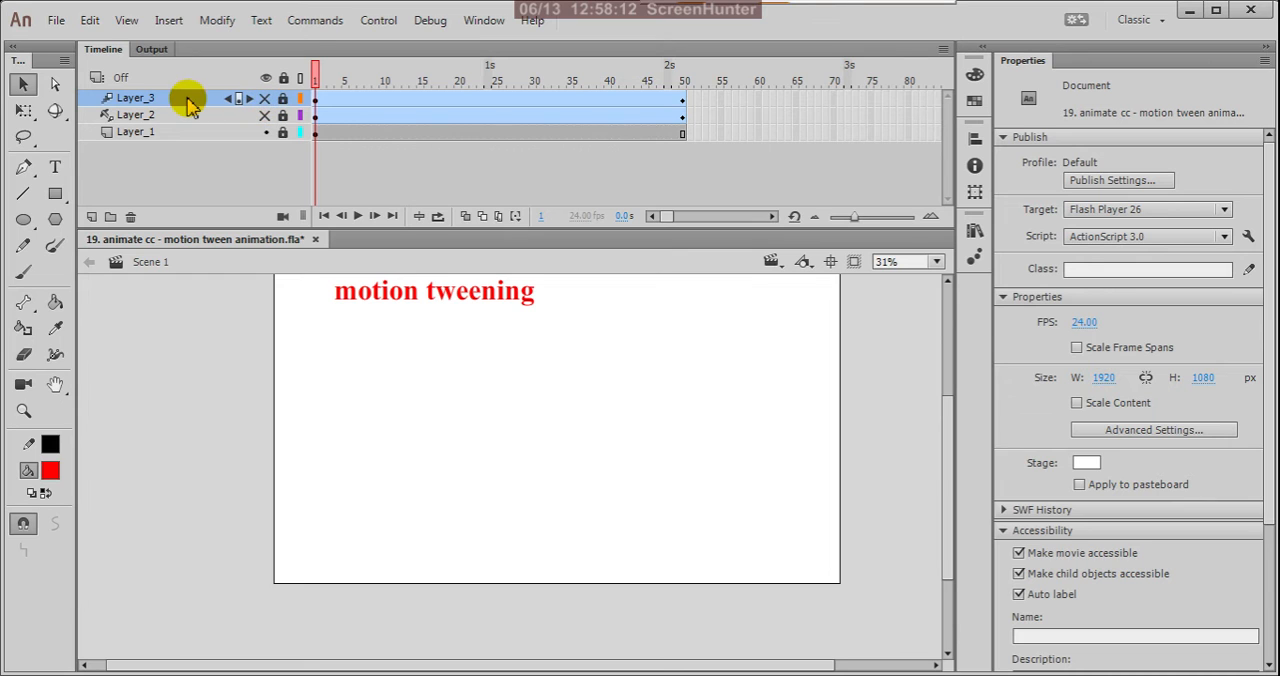
pyautogui.rightClick(190, 104)
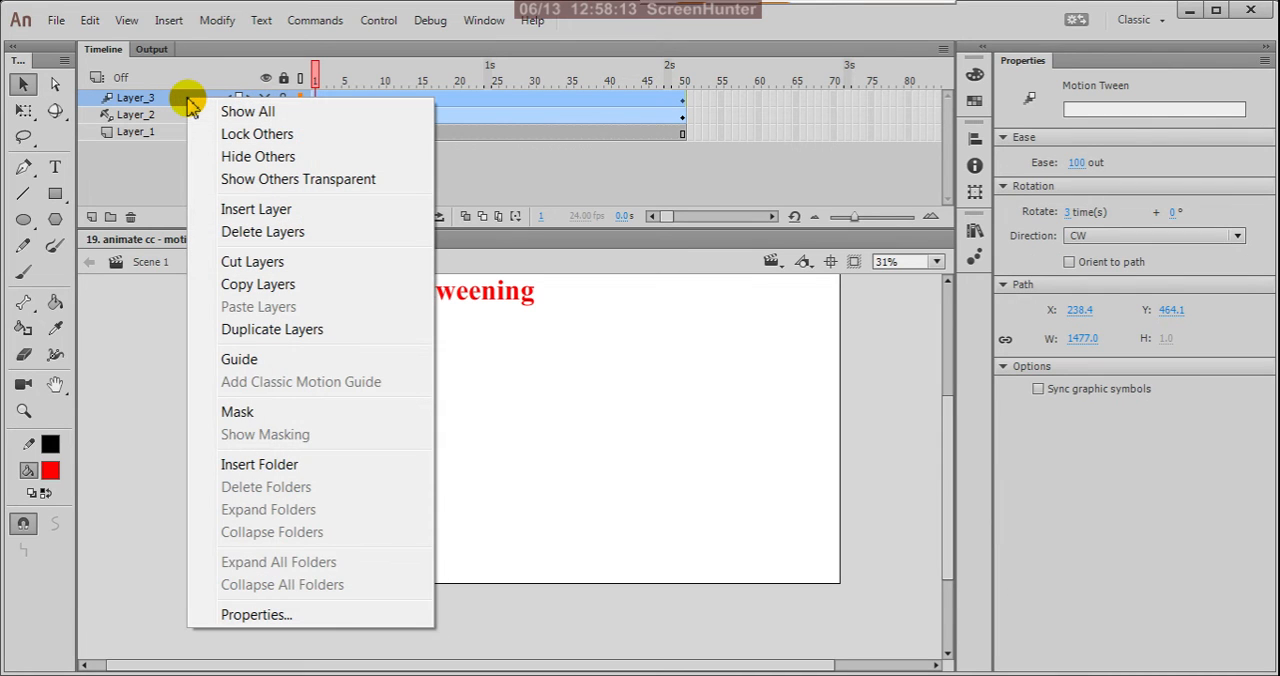
pyautogui.click(237, 359)
# Add a new layer above Layer_3 and open the Desktop's reference images folder for an import to the library.
pyautogui.click(91, 217)
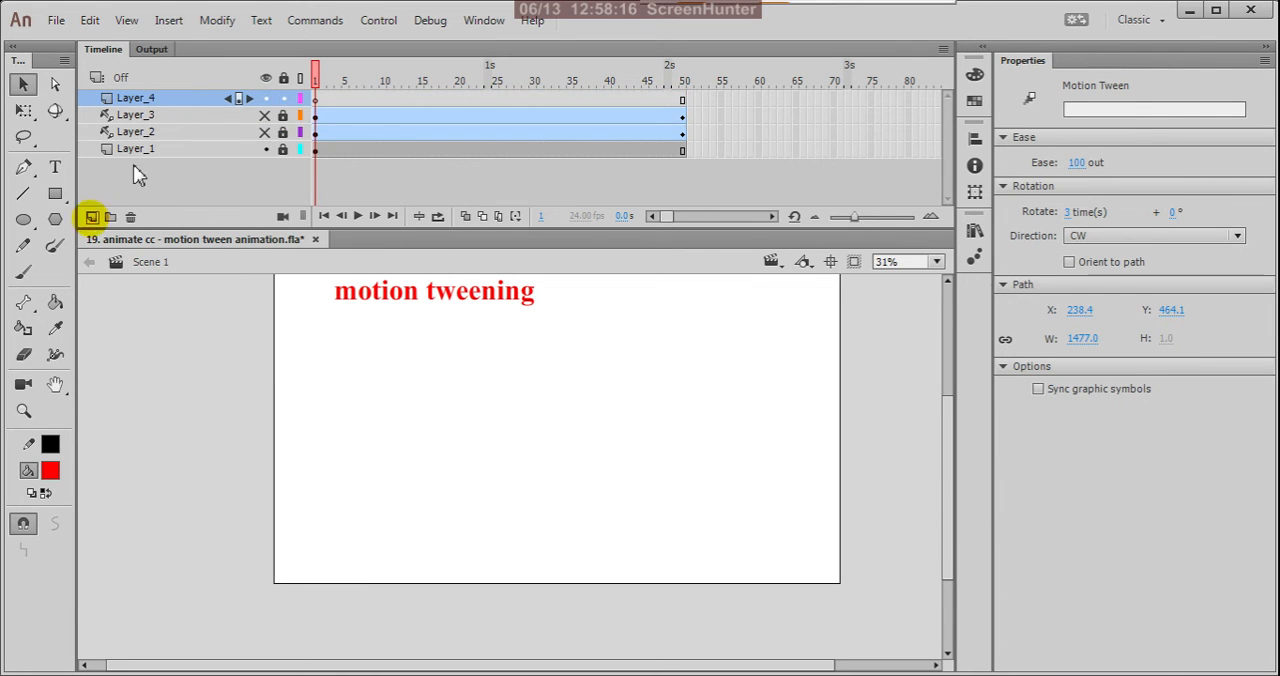
pyautogui.click(316, 104)
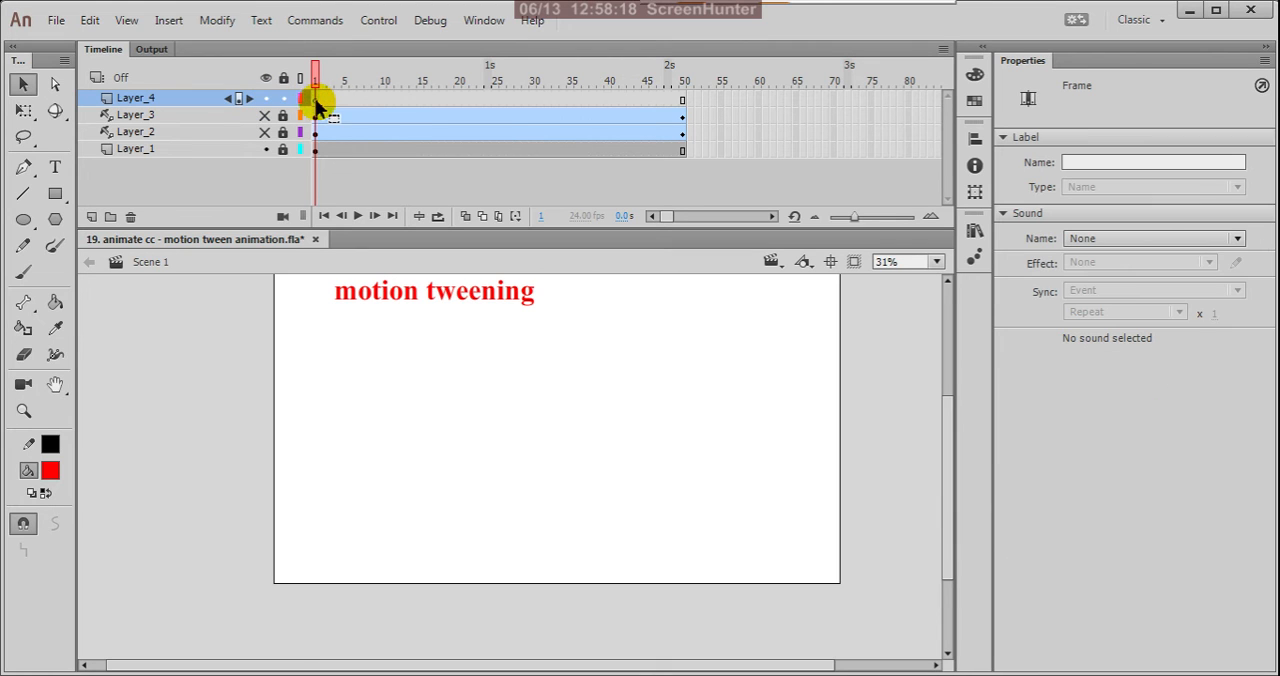
pyautogui.click(56, 20)
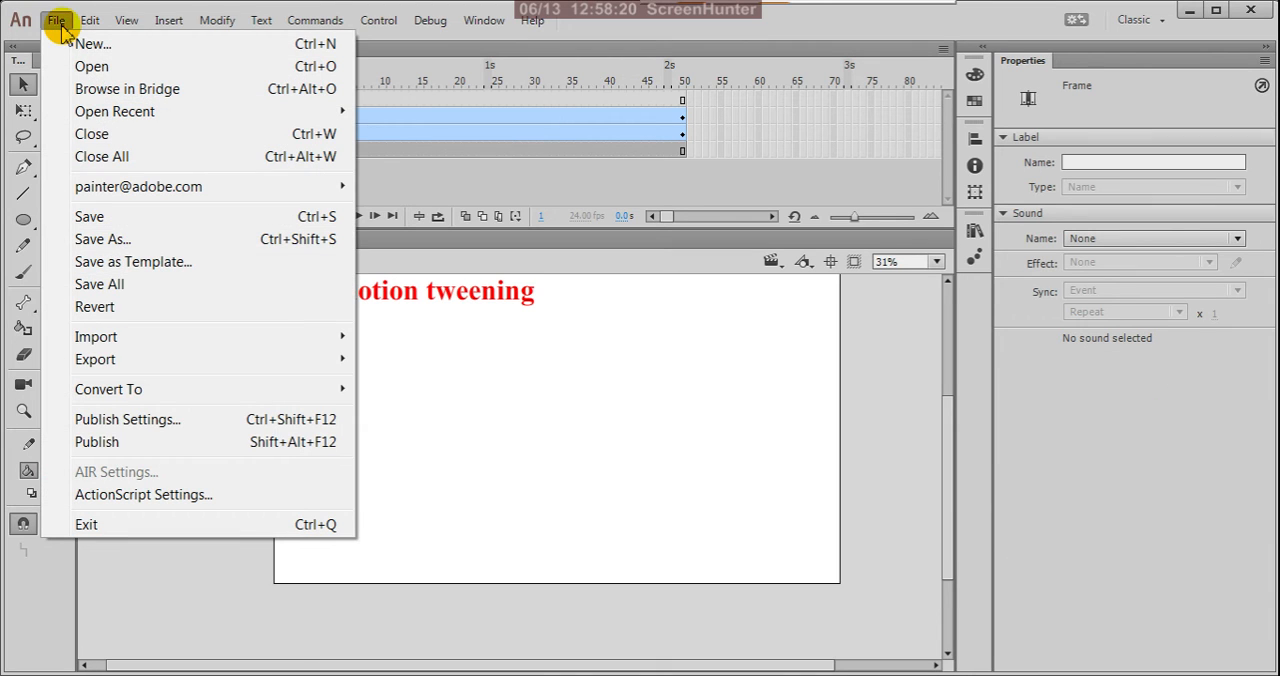
pyautogui.moveTo(345, 338)
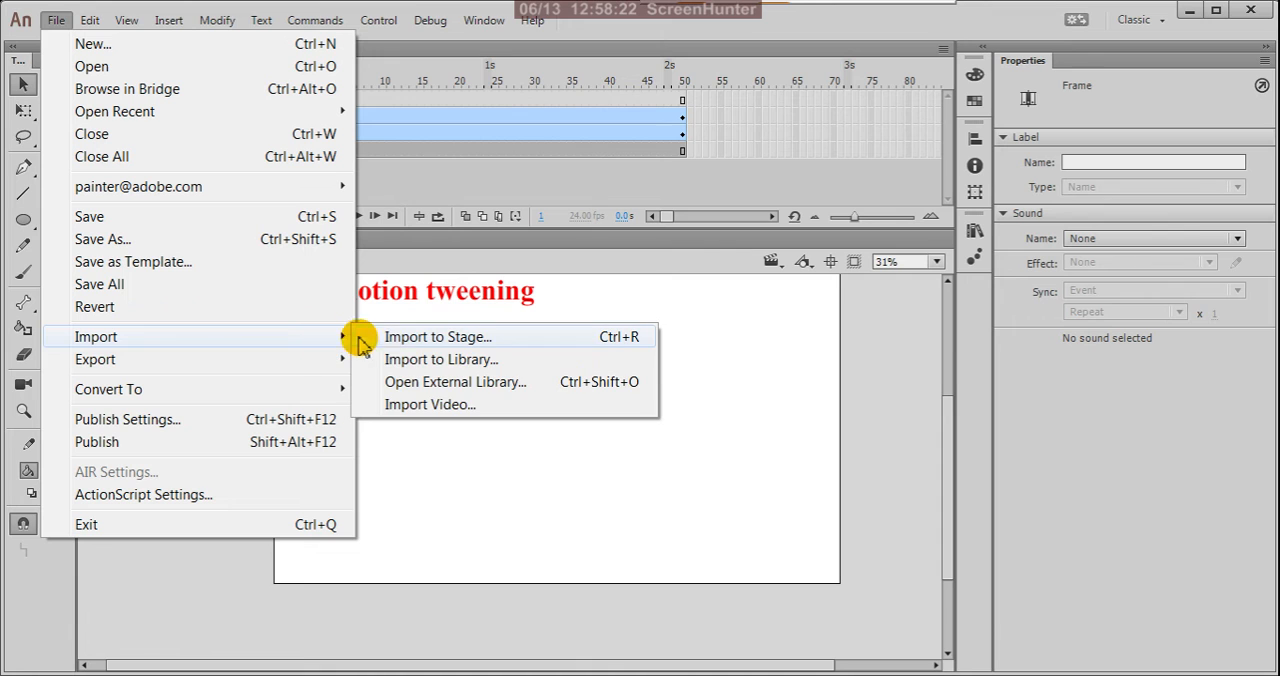
pyautogui.click(428, 361)
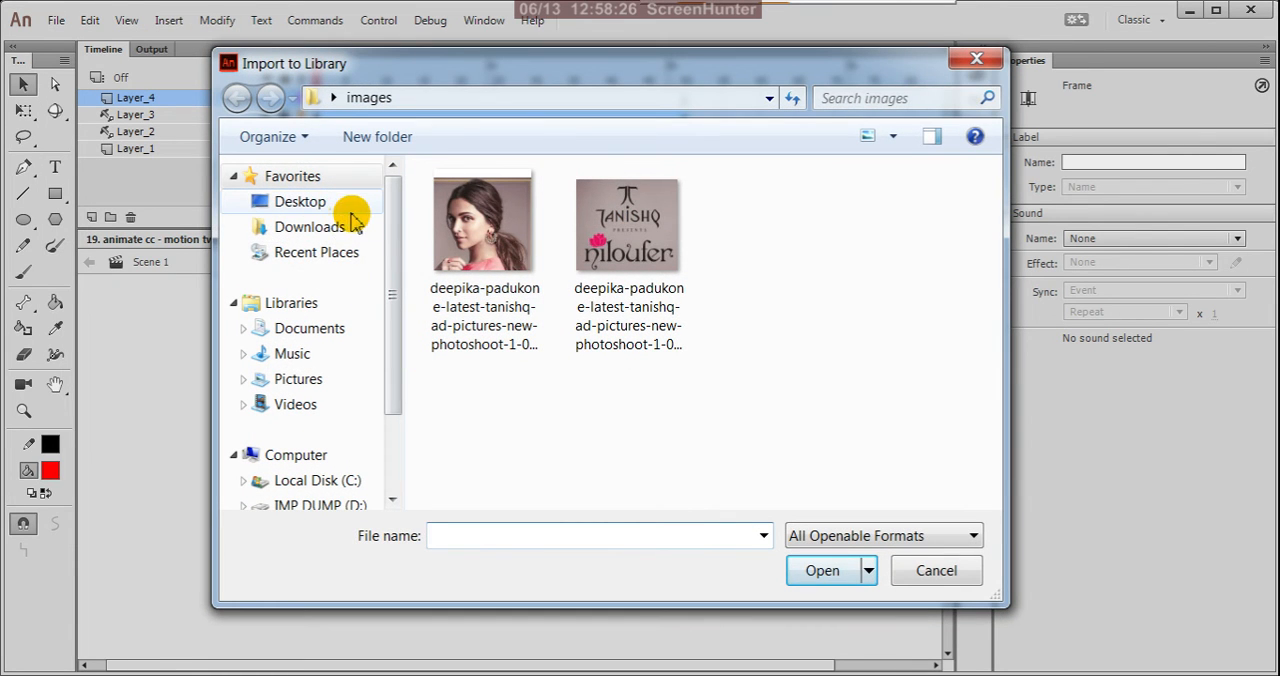
pyautogui.click(337, 208)
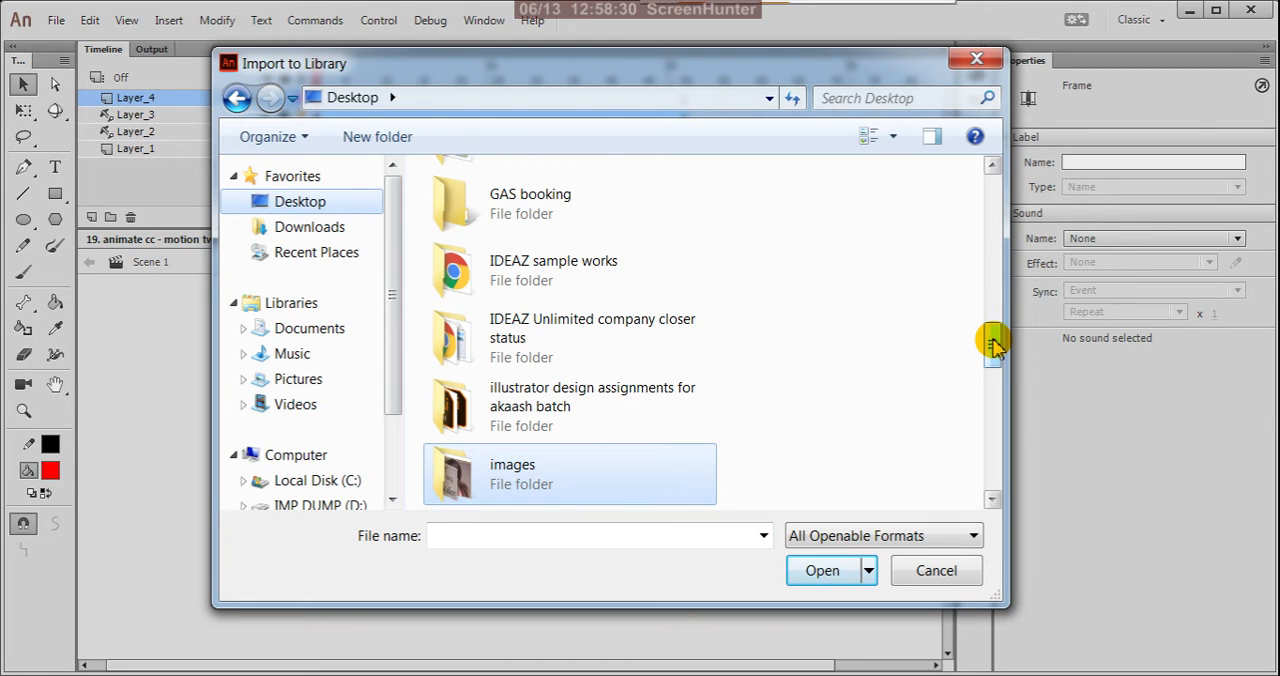
pyautogui.moveTo(995, 345); pyautogui.dragTo(998, 428)
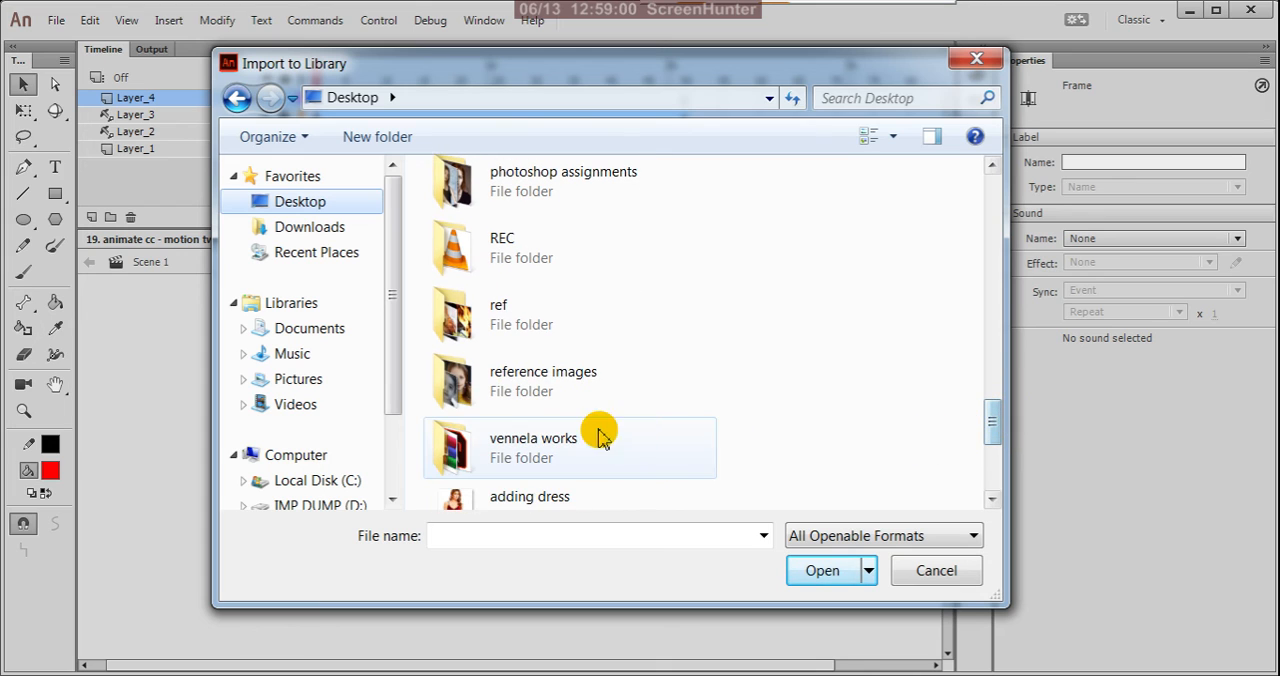
pyautogui.doubleClick(565, 388)
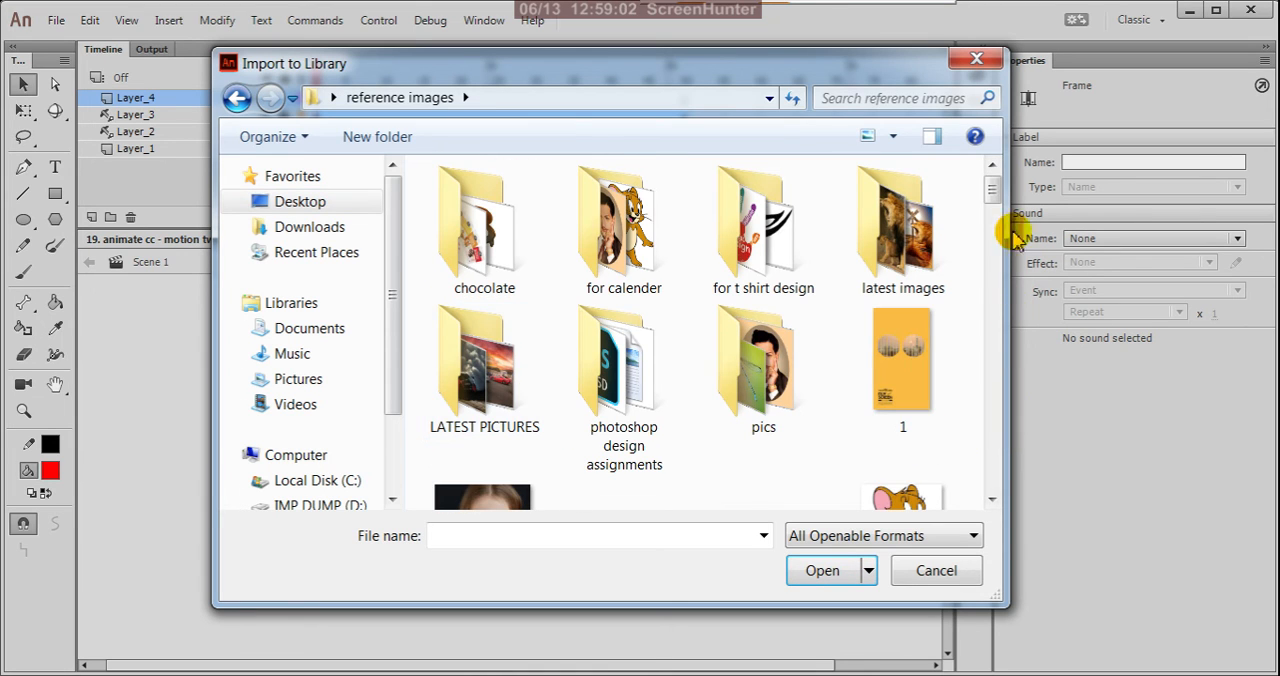
pyautogui.doubleClick(927, 240)
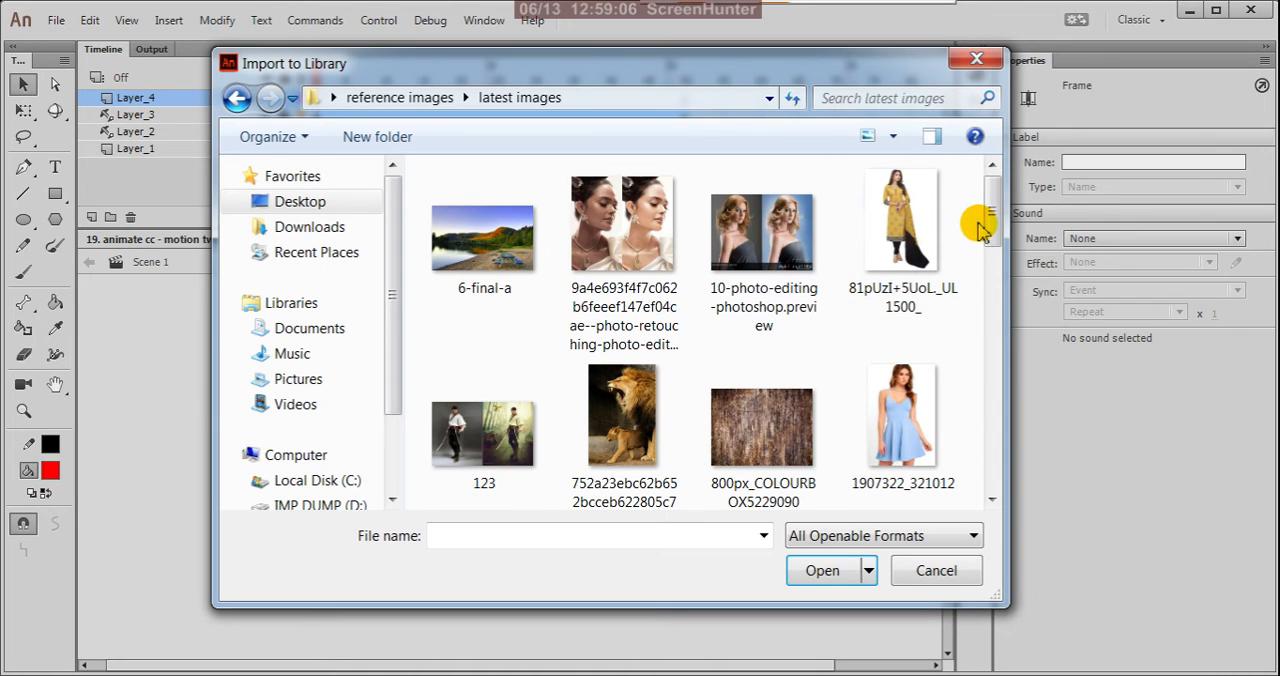
pyautogui.click(236, 97)
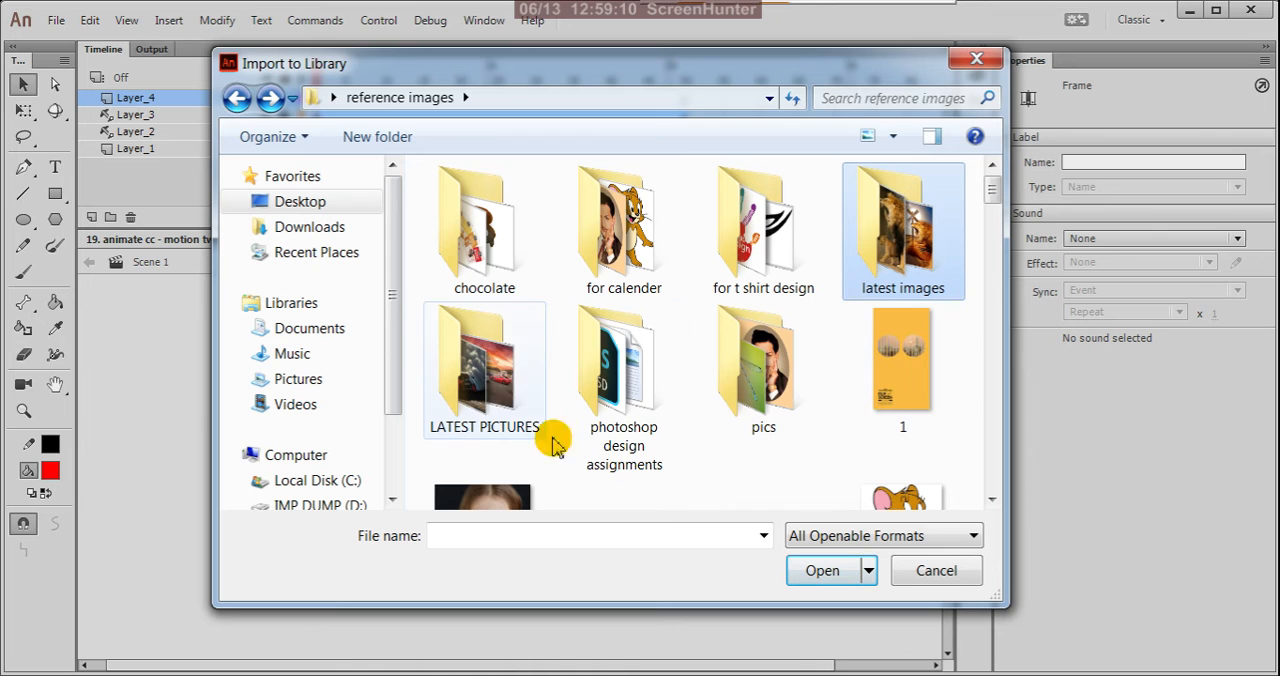
pyautogui.doubleClick(503, 358)
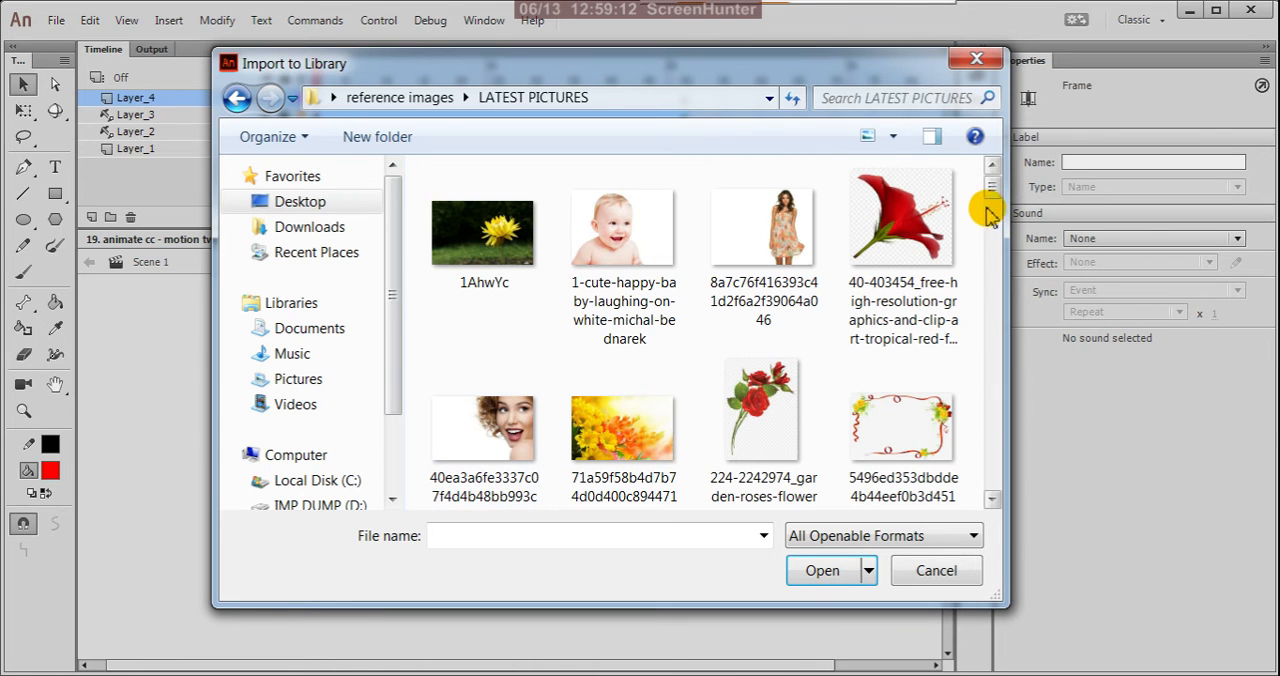
pyautogui.moveTo(988, 185); pyautogui.dragTo(1006, 314)
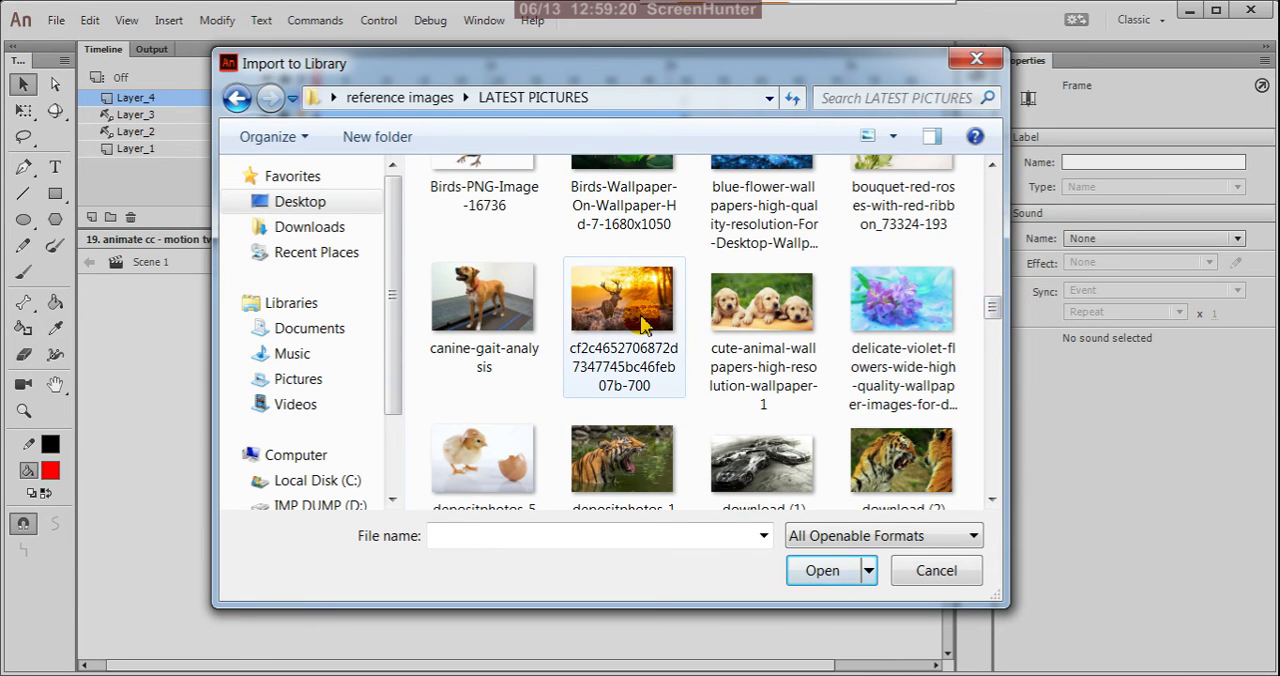
pyautogui.click(642, 325)
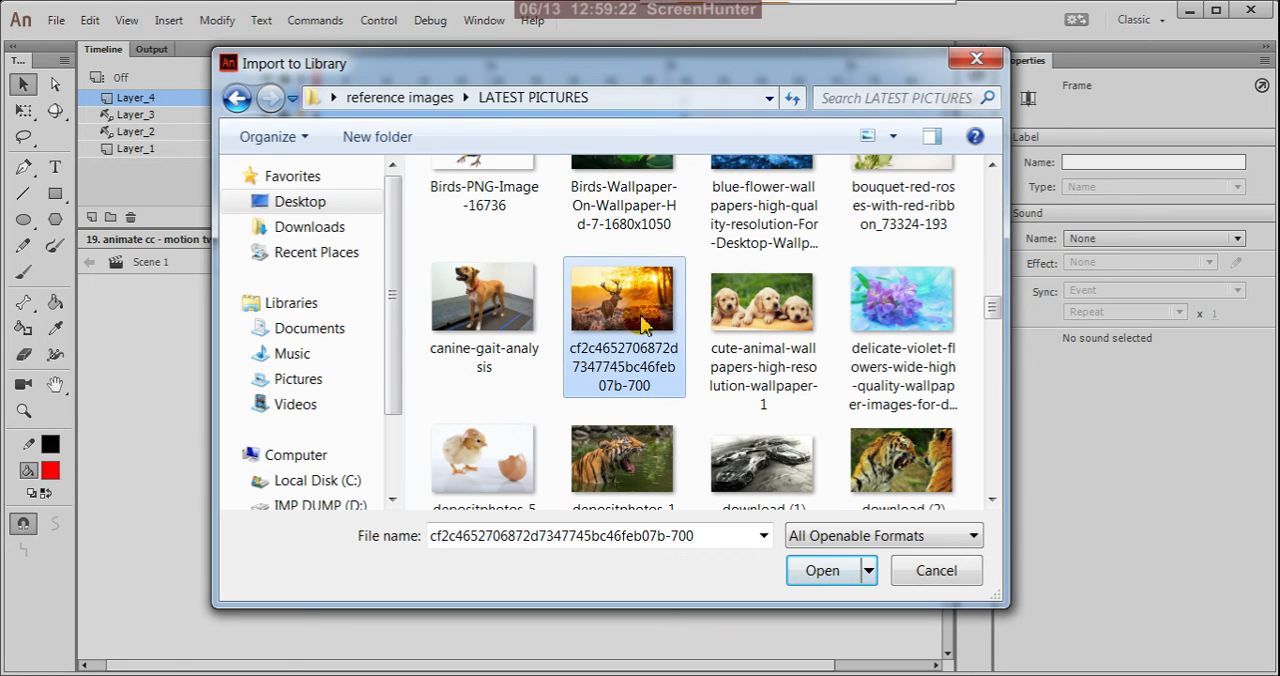
pyautogui.click(815, 570)
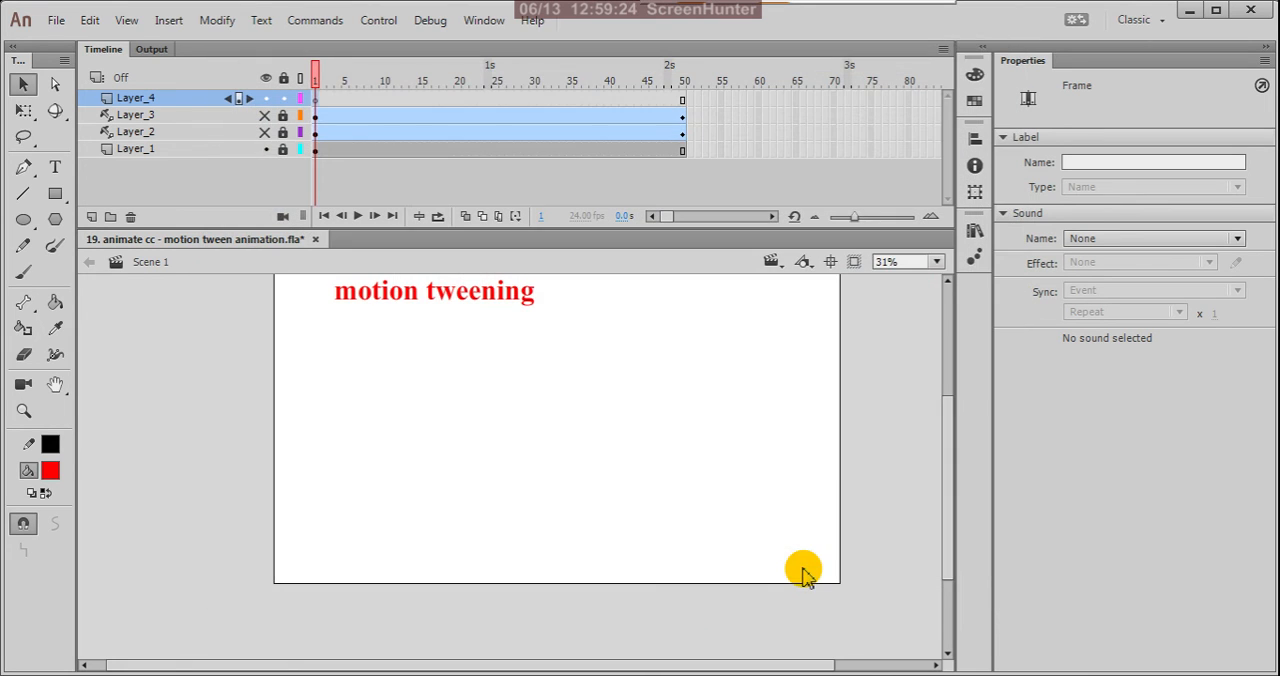
# Place the deer bitmap from the library on the new layer at about X 123, Y 219 on the stage.
pyautogui.click(975, 235)
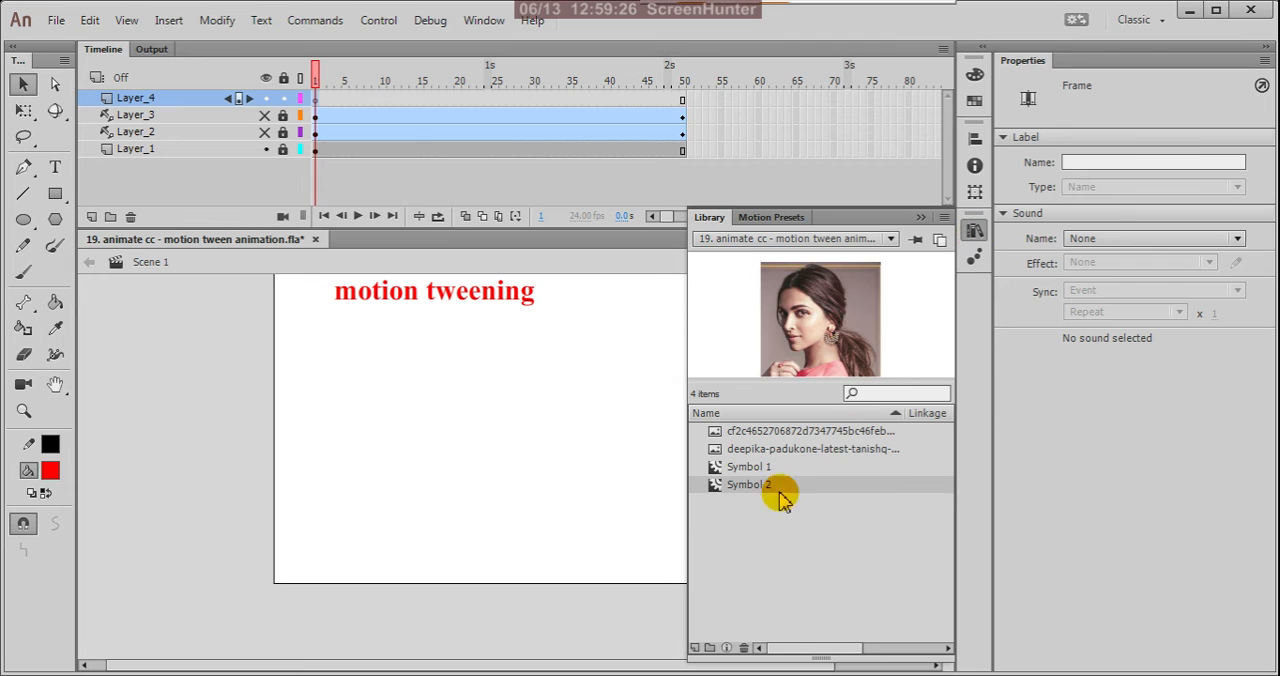
pyautogui.click(766, 450)
pyautogui.click(770, 432)
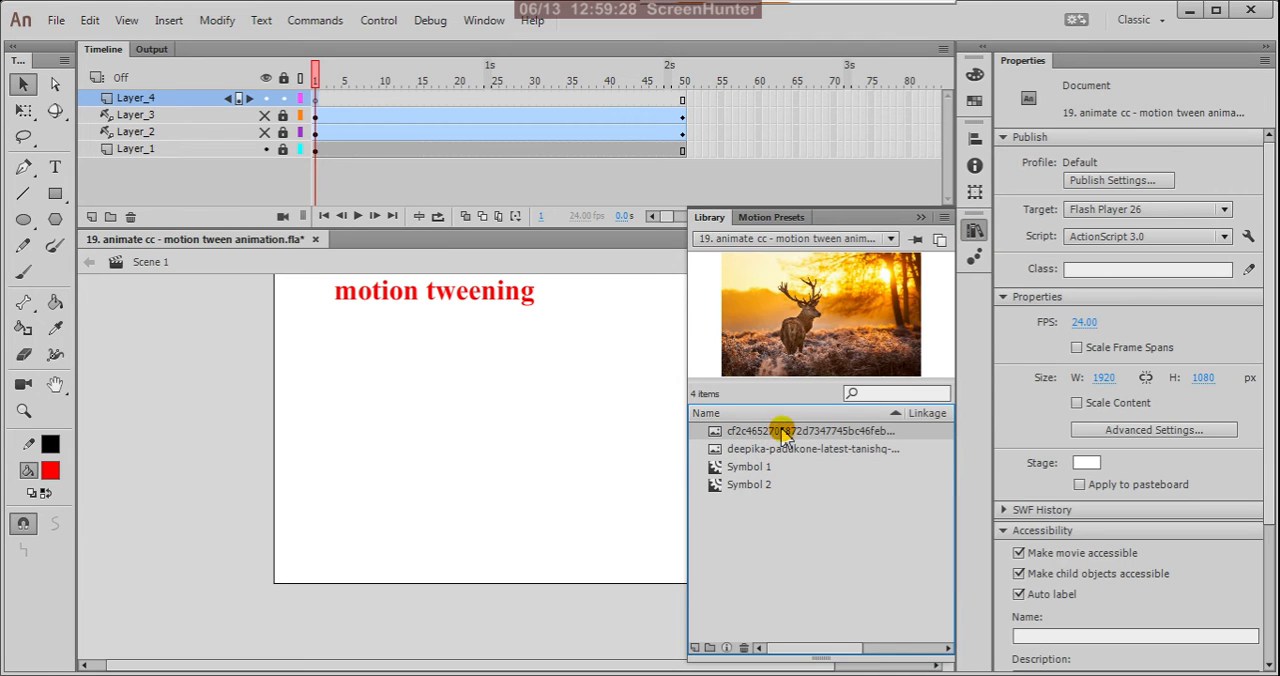
pyautogui.moveTo(760, 434); pyautogui.dragTo(474, 433)
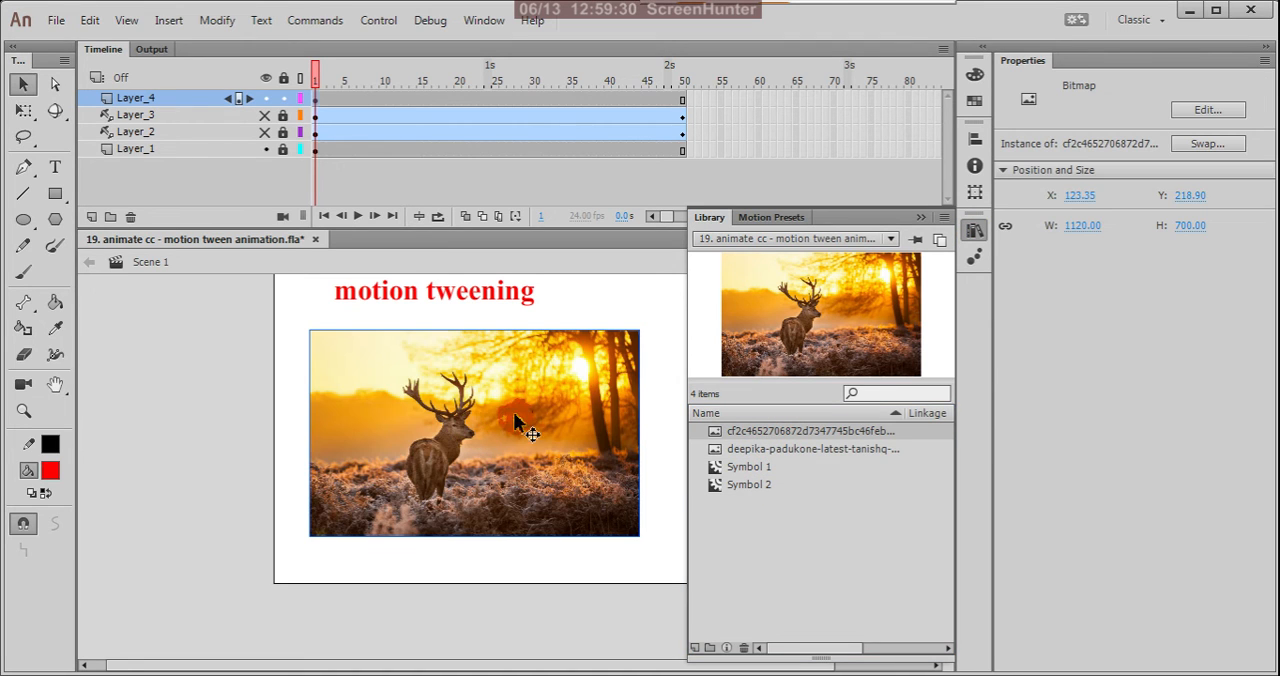
pyautogui.click(663, 335)
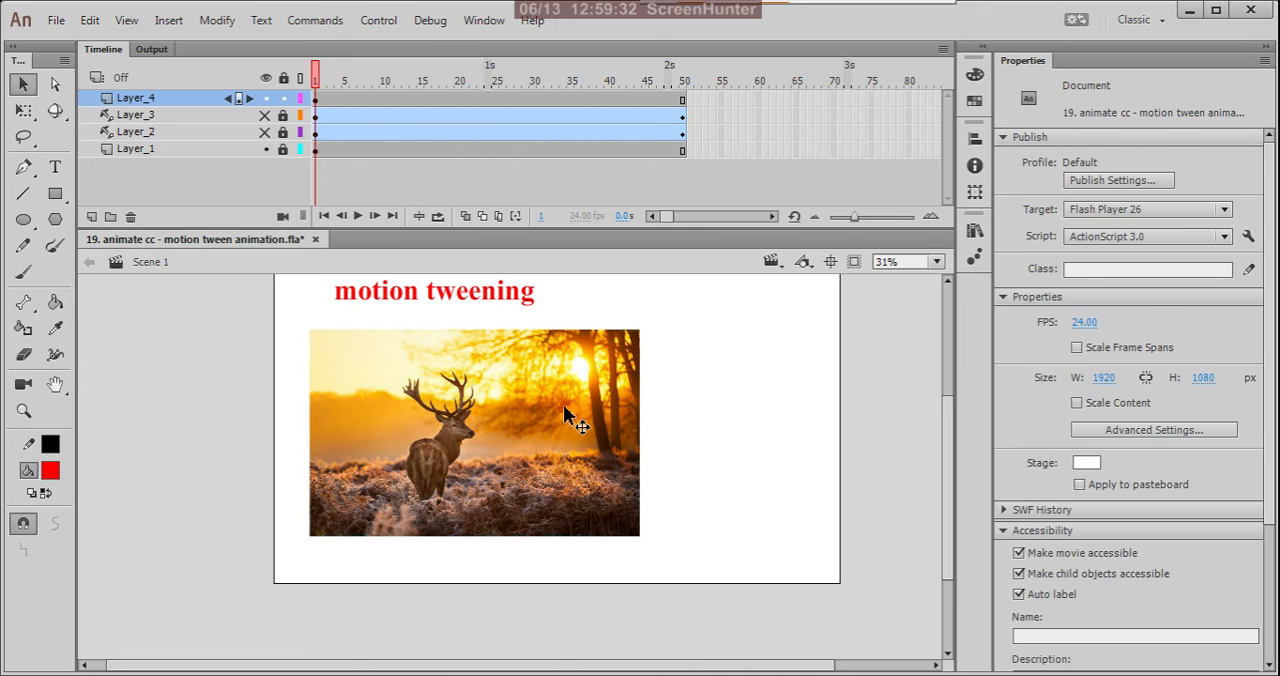
# Scale the deer picture proportionally to about 1922 by 1201 px with Free Transform and align it with the stage's left edge.
pyautogui.click(566, 414)
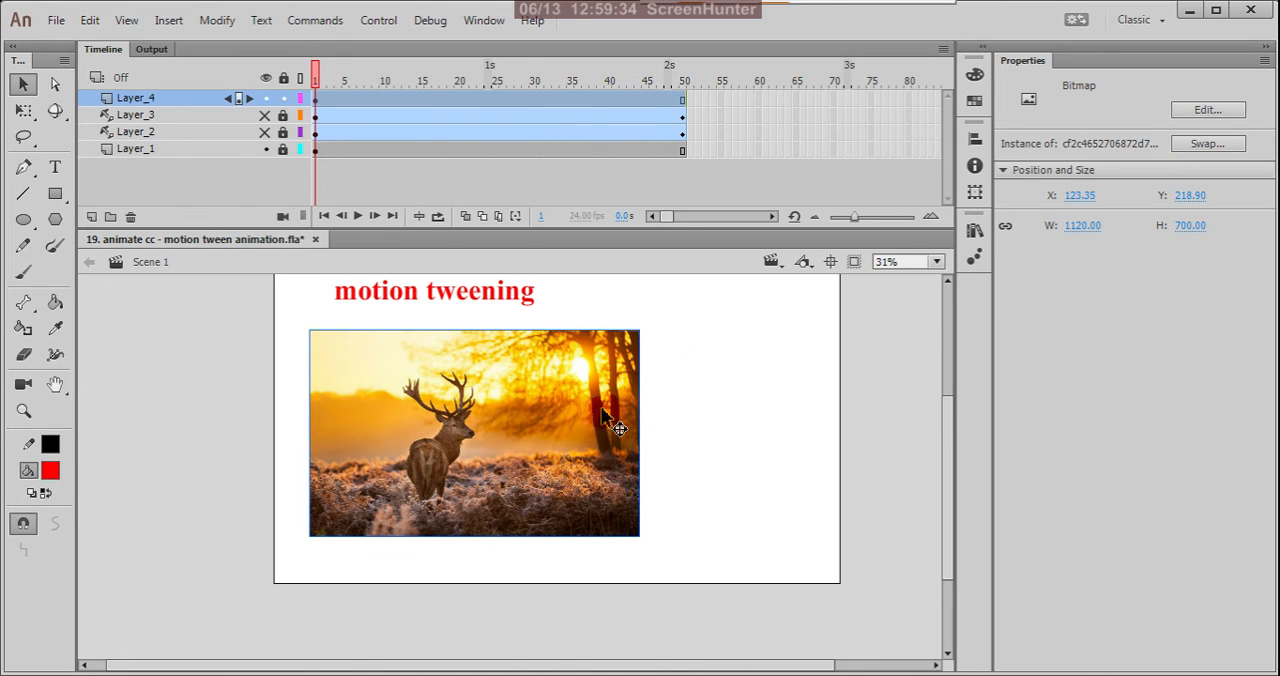
pyautogui.scroll(-3, 708, 485)
pyautogui.scroll(5, 711, 498)
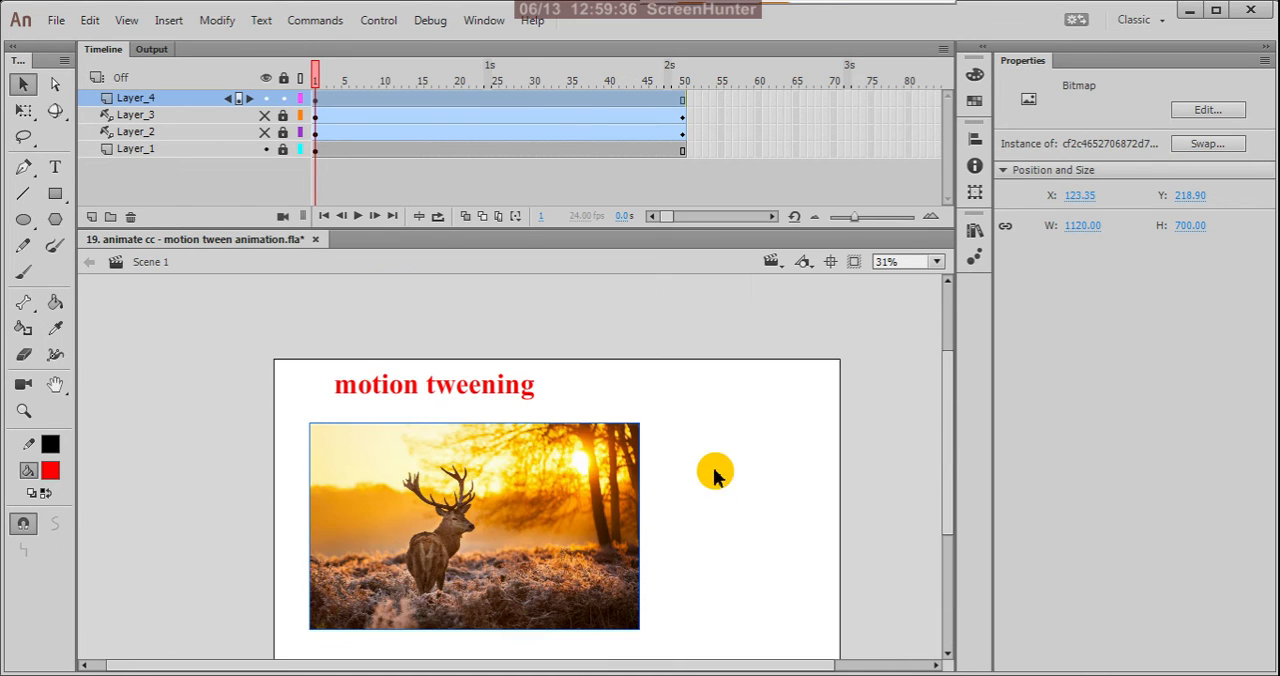
pyautogui.scroll(-1, 691, 482)
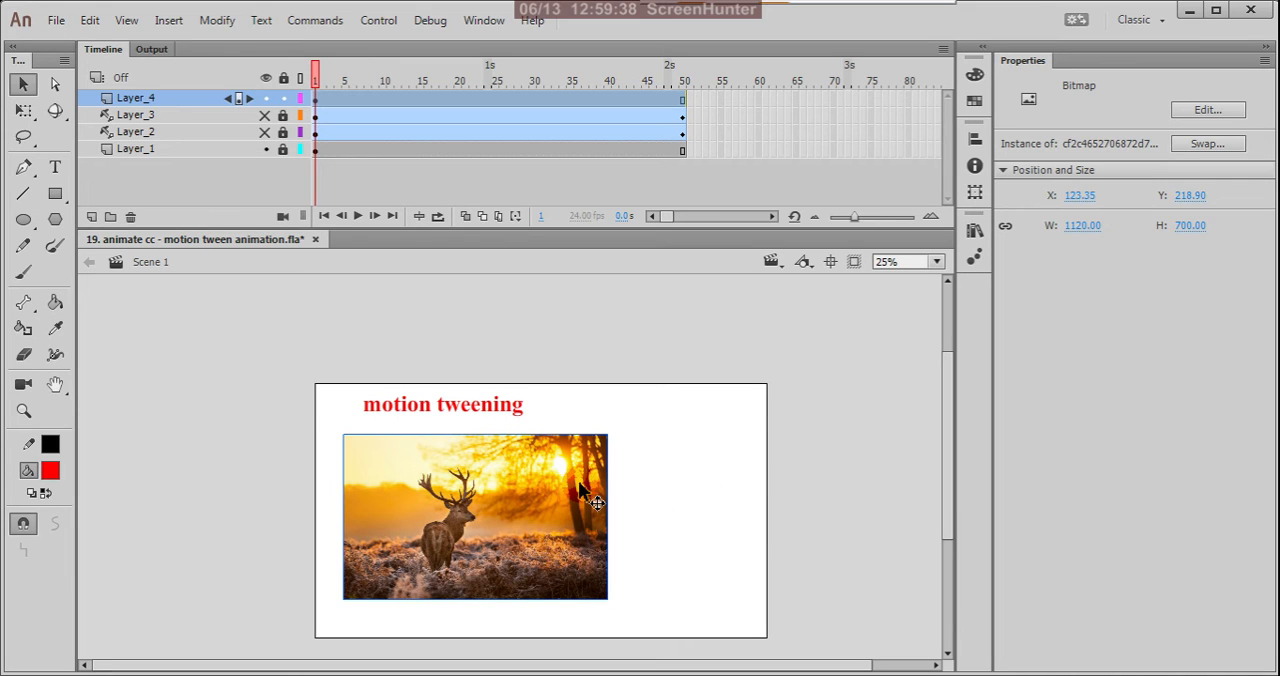
pyautogui.press('q')
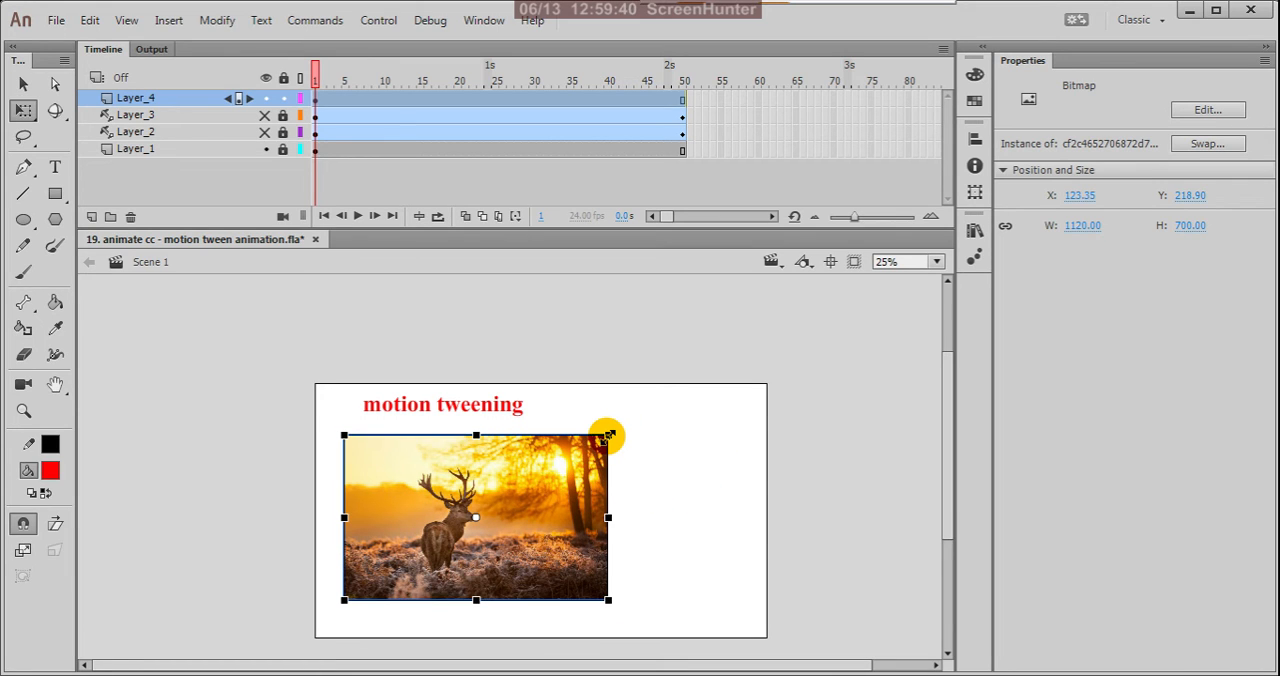
pyautogui.moveTo(607, 436); pyautogui.dragTo(803, 371)
pyautogui.moveTo(543, 510); pyautogui.dragTo(626, 507)
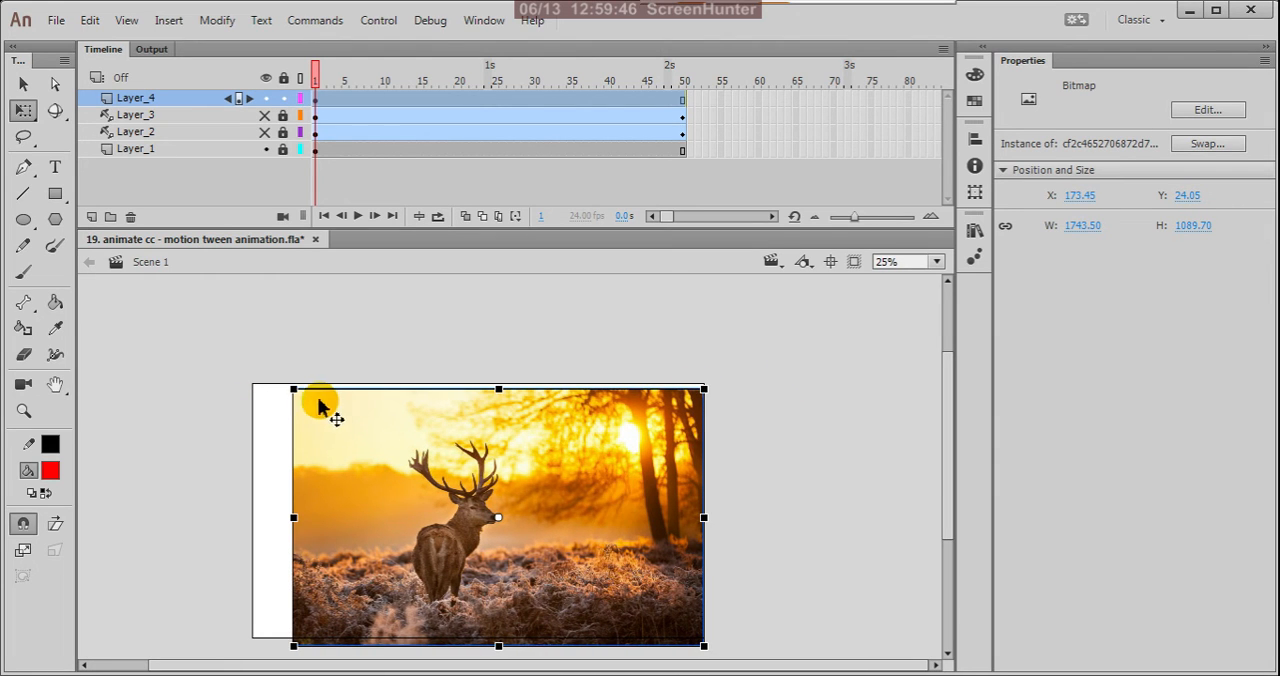
pyautogui.moveTo(293, 391); pyautogui.dragTo(244, 371)
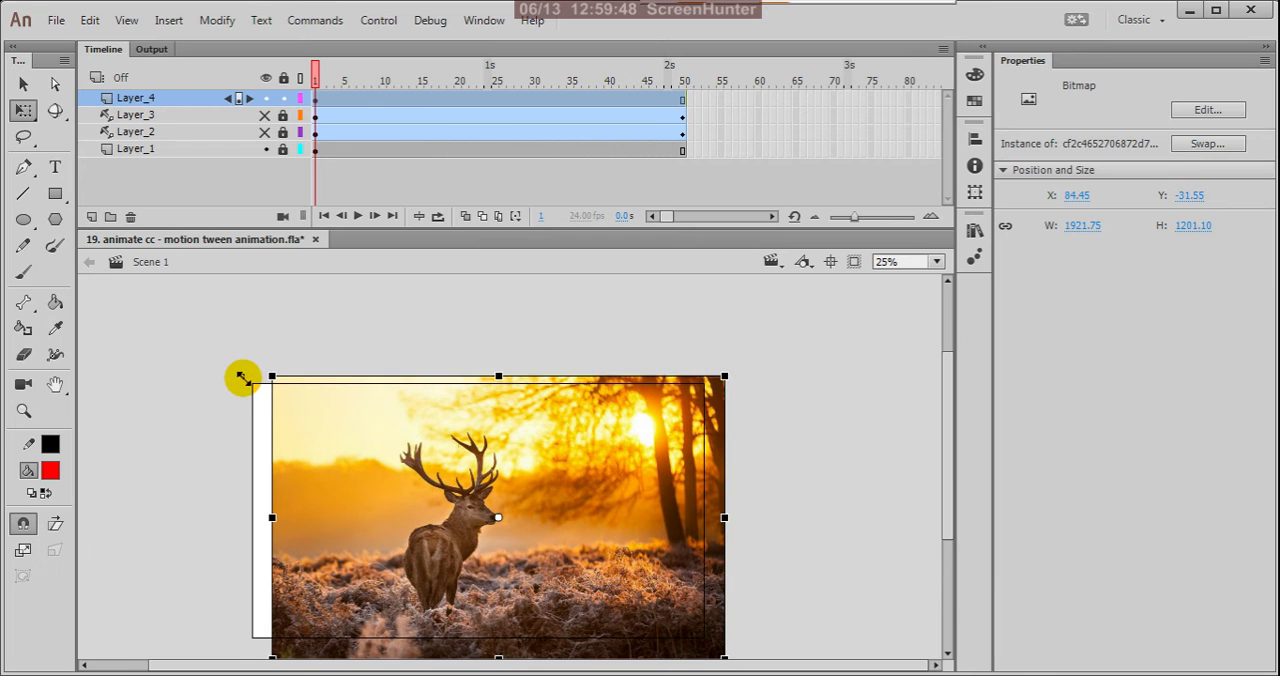
pyautogui.moveTo(316, 458); pyautogui.dragTo(296, 452)
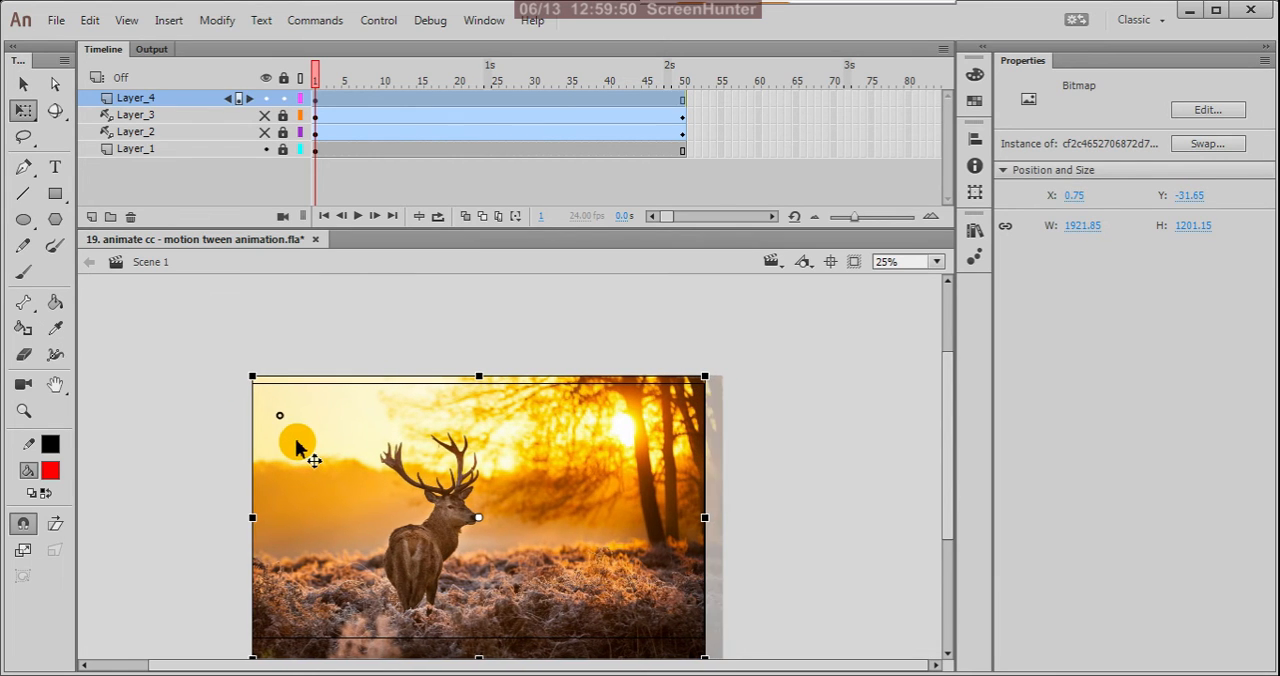
pyautogui.scroll(-3, 683, 428)
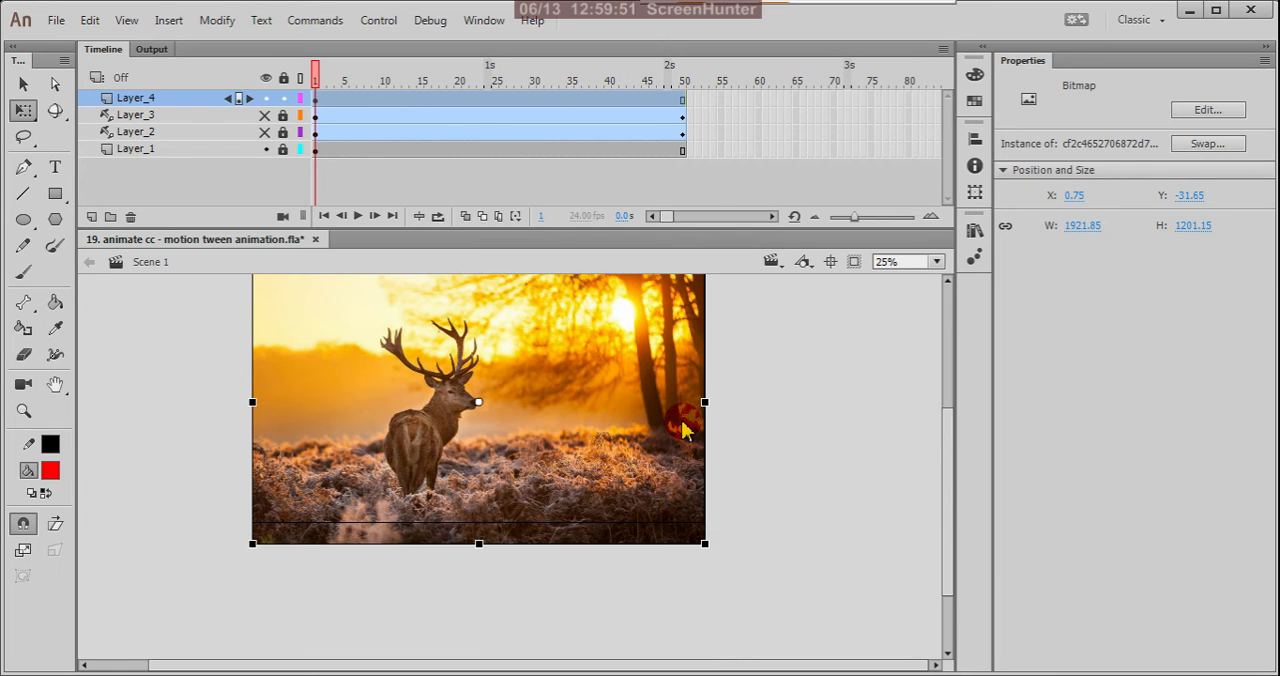
pyautogui.click(771, 500)
pyautogui.scroll(-1, 740, 535)
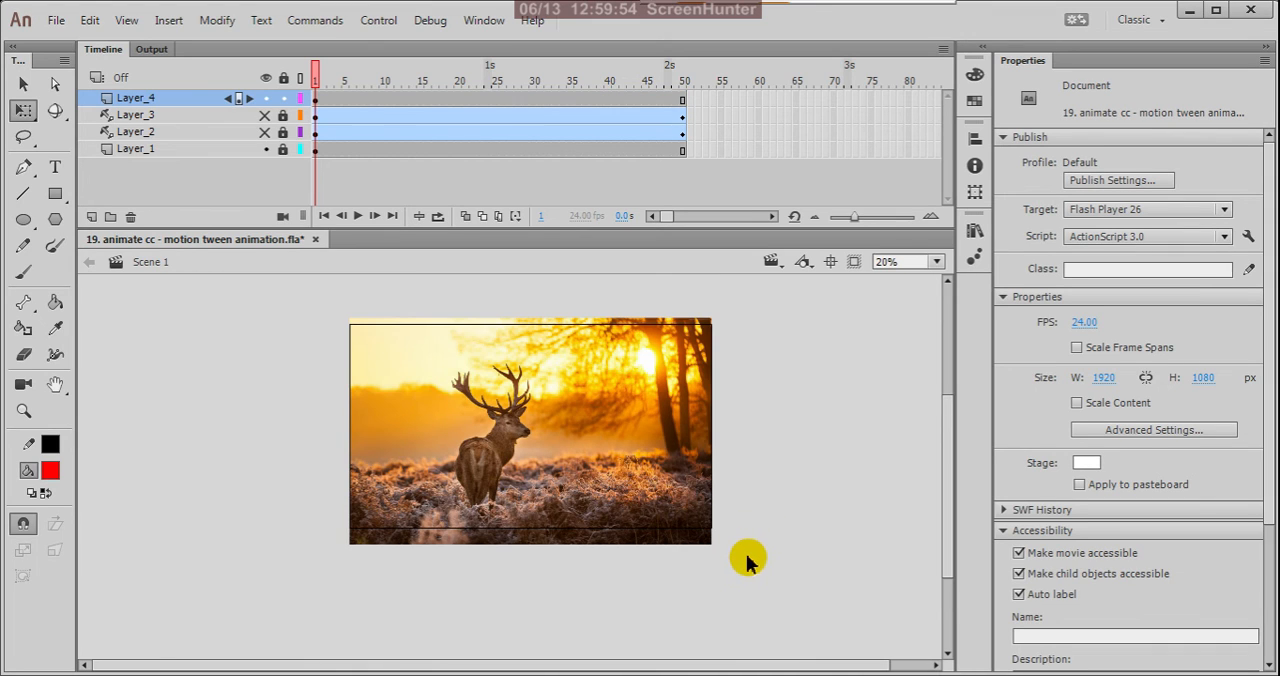
# Enlarge the deer picture proportionally about its centre to about 2097 by 1310 px so it overlaps the stage on all sides.
pyautogui.click(639, 405)
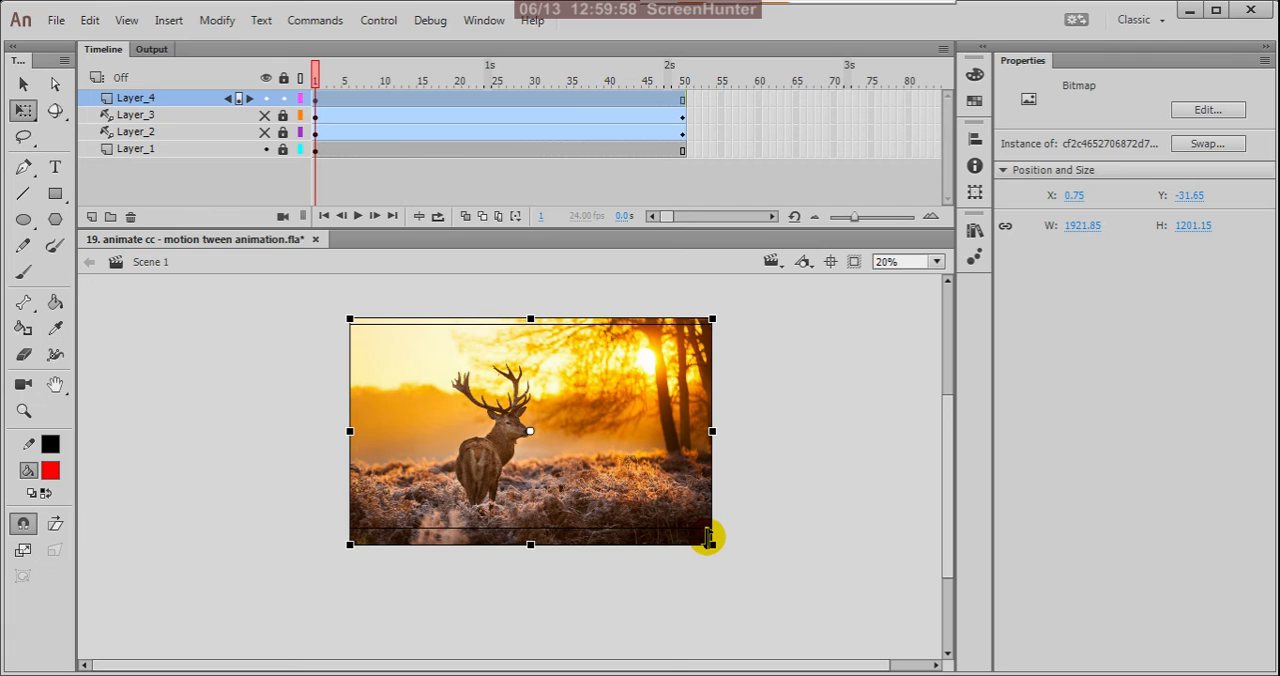
pyautogui.moveTo(708, 539); pyautogui.dragTo(714, 541)
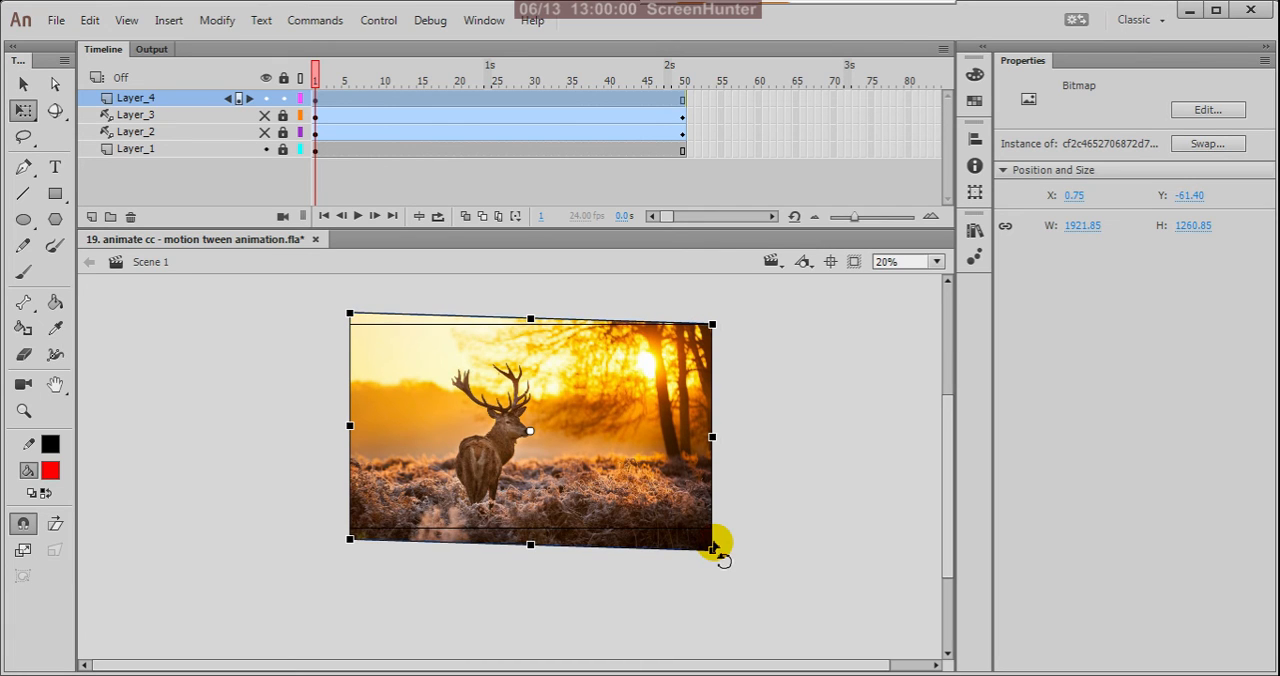
pyautogui.hotkey('ctrl', 'z')
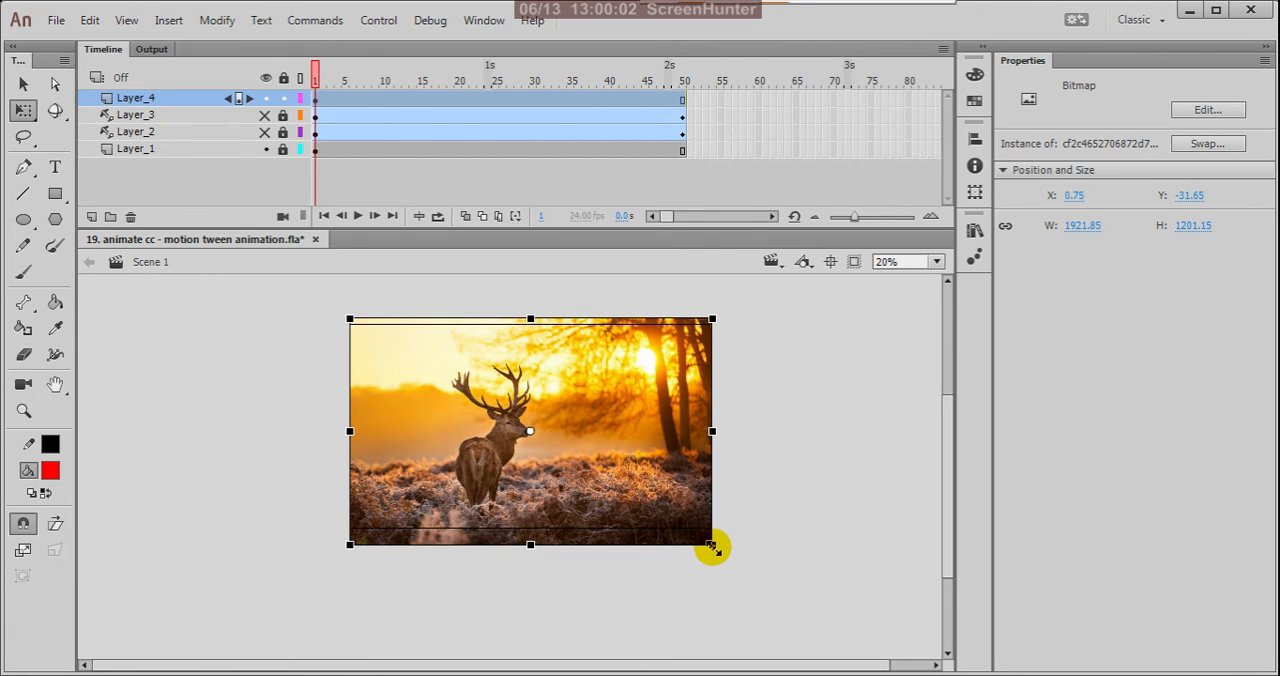
pyautogui.moveTo(722, 549); pyautogui.dragTo(730, 558)
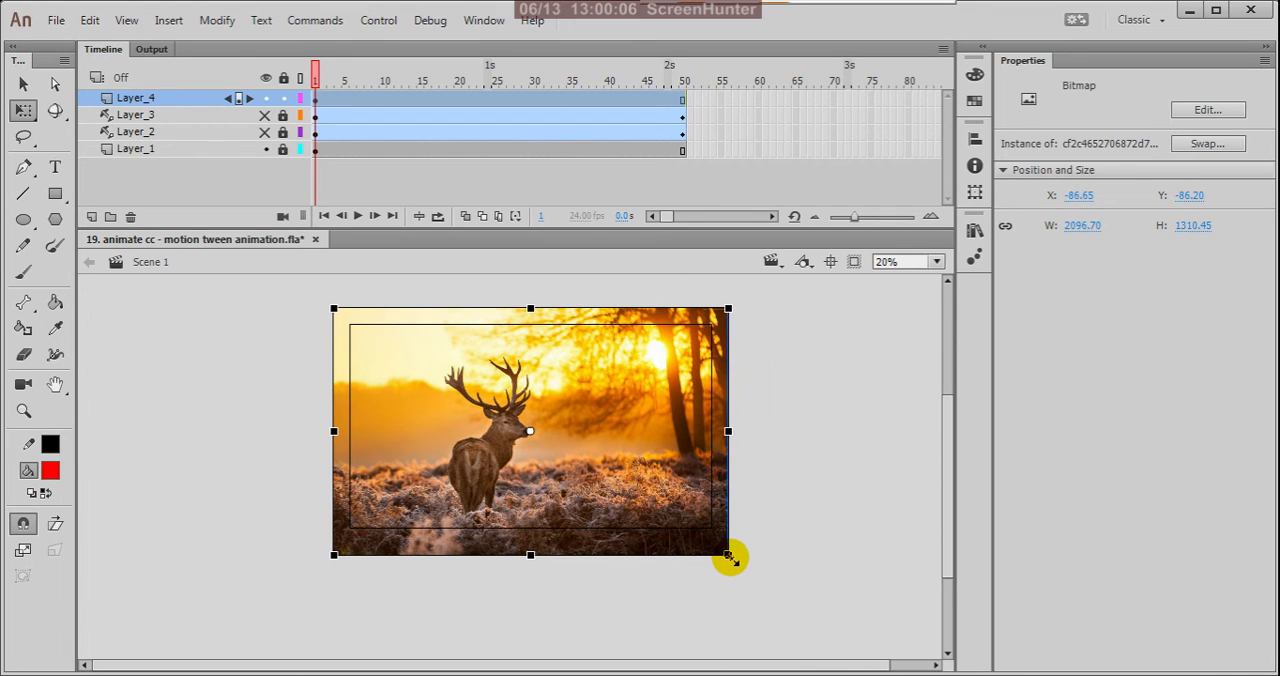
# Nudge the deer picture to about X -121, Y -22, and return to the Selection tool.
pyautogui.press('Down')
pyautogui.press('Down')
pyautogui.press('Down')
pyautogui.press('Down')
pyautogui.press('Down')
pyautogui.press('Down')
pyautogui.press('Down')
pyautogui.press('Down')
pyautogui.press('Down')
pyautogui.press('Down')
pyautogui.press('Down')
pyautogui.press('Down')
pyautogui.press('Down')
pyautogui.press('Down')
pyautogui.press('Left')
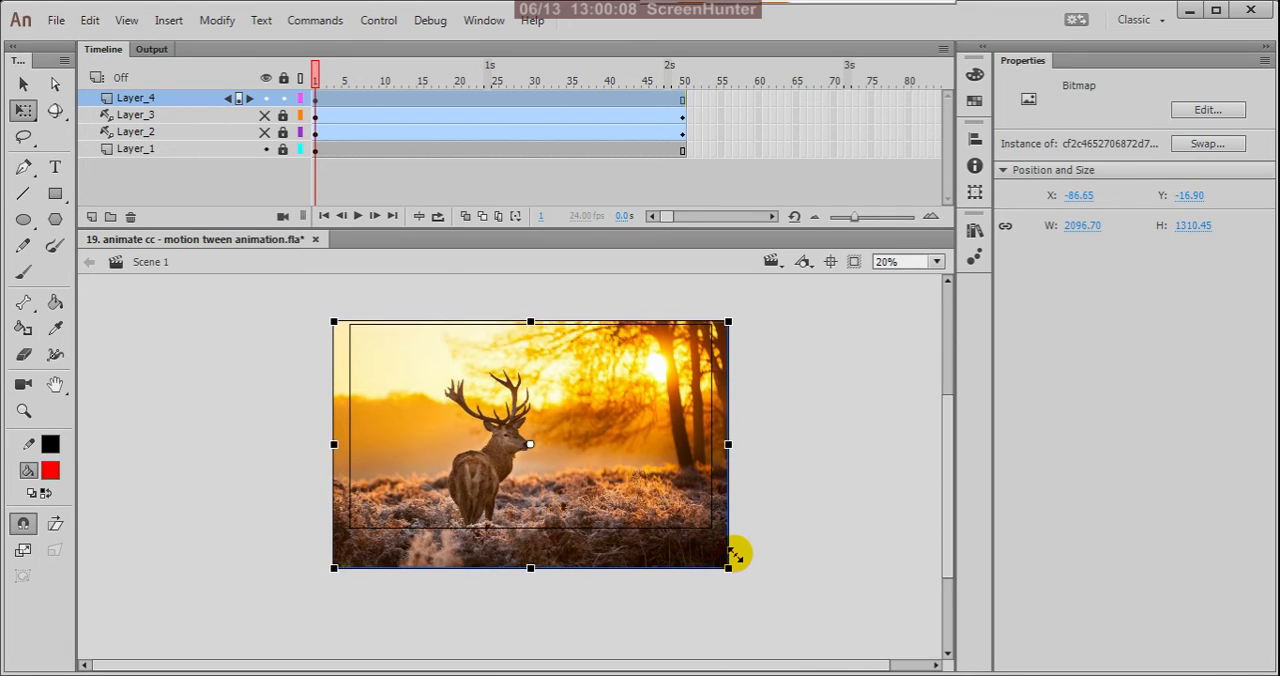
pyautogui.press('Left')
pyautogui.press('Left')
pyautogui.press('Left')
pyautogui.press('Left')
pyautogui.press('Left')
pyautogui.press('Left')
pyautogui.press('Left')
pyautogui.press('Up')
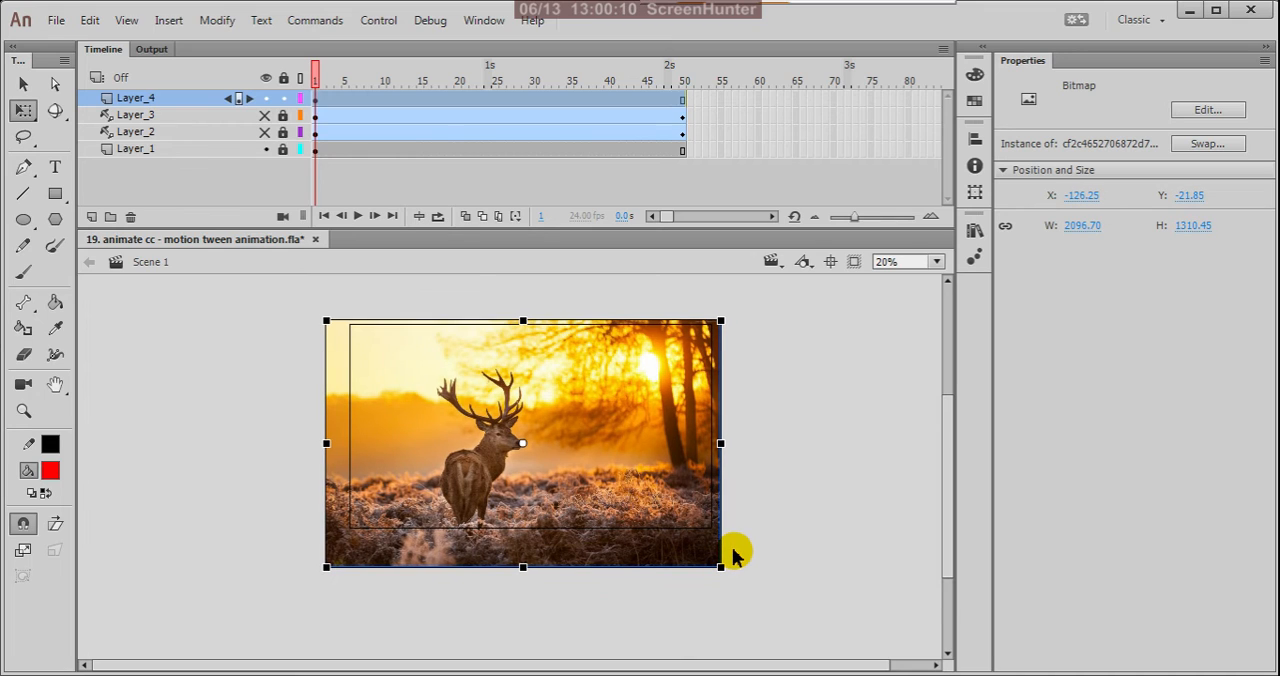
pyautogui.press('Right')
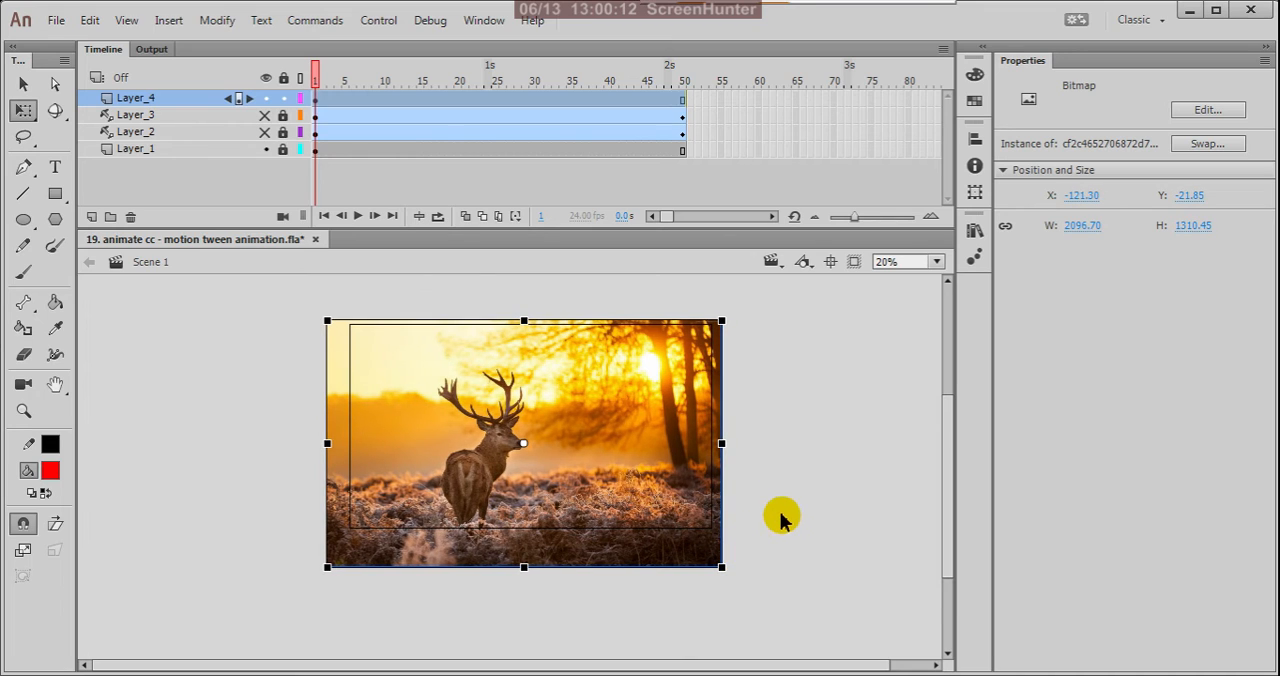
pyautogui.press('v')
pyautogui.click(778, 418)
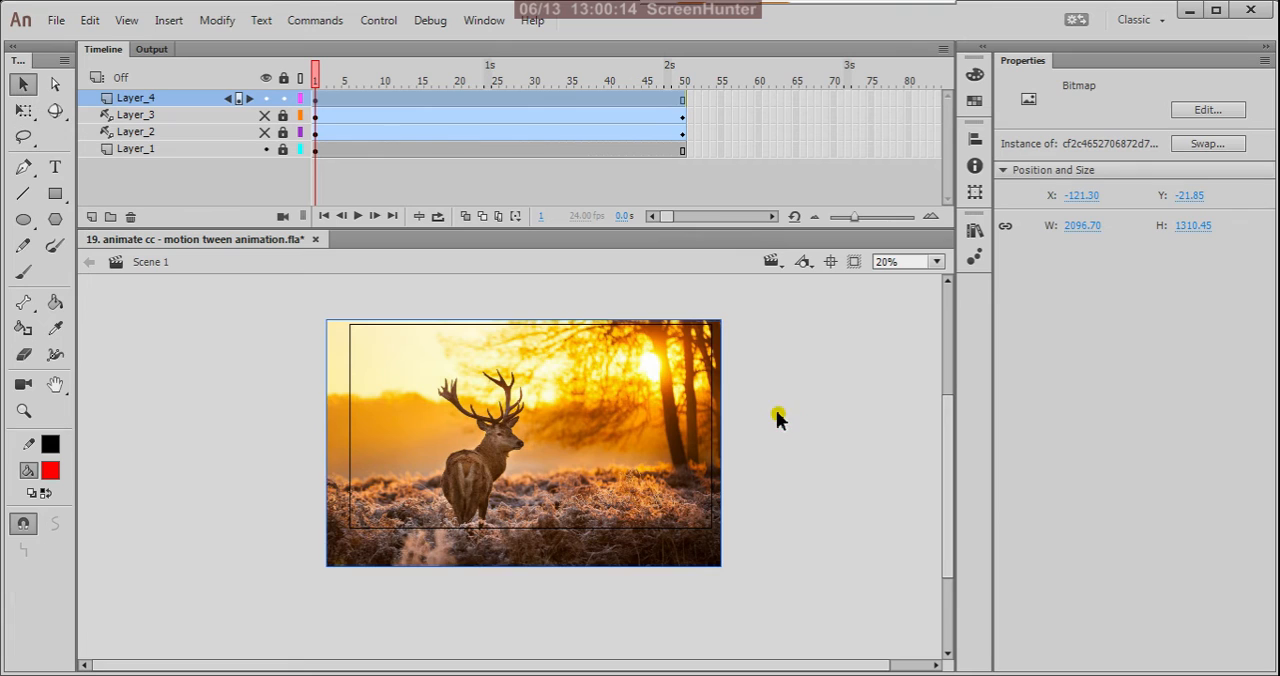
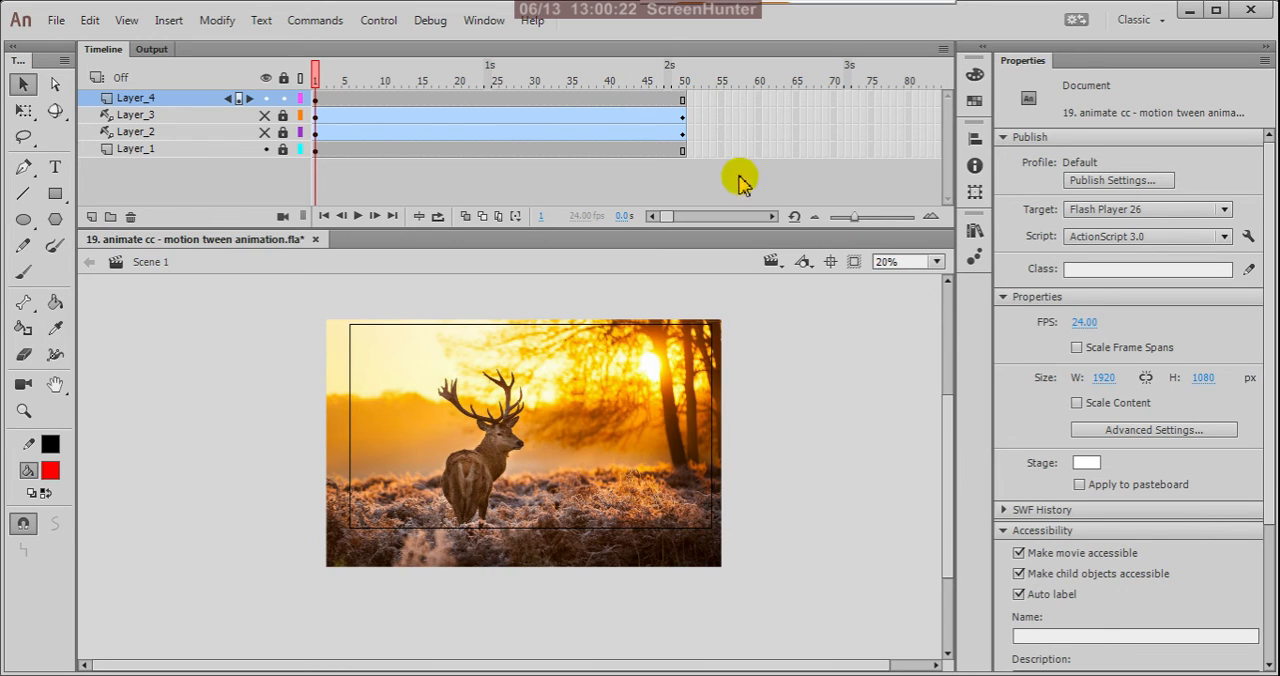
# Lock the deer picture's layer, Layer_4, and add a new layer above it.
pyautogui.click(681, 101)
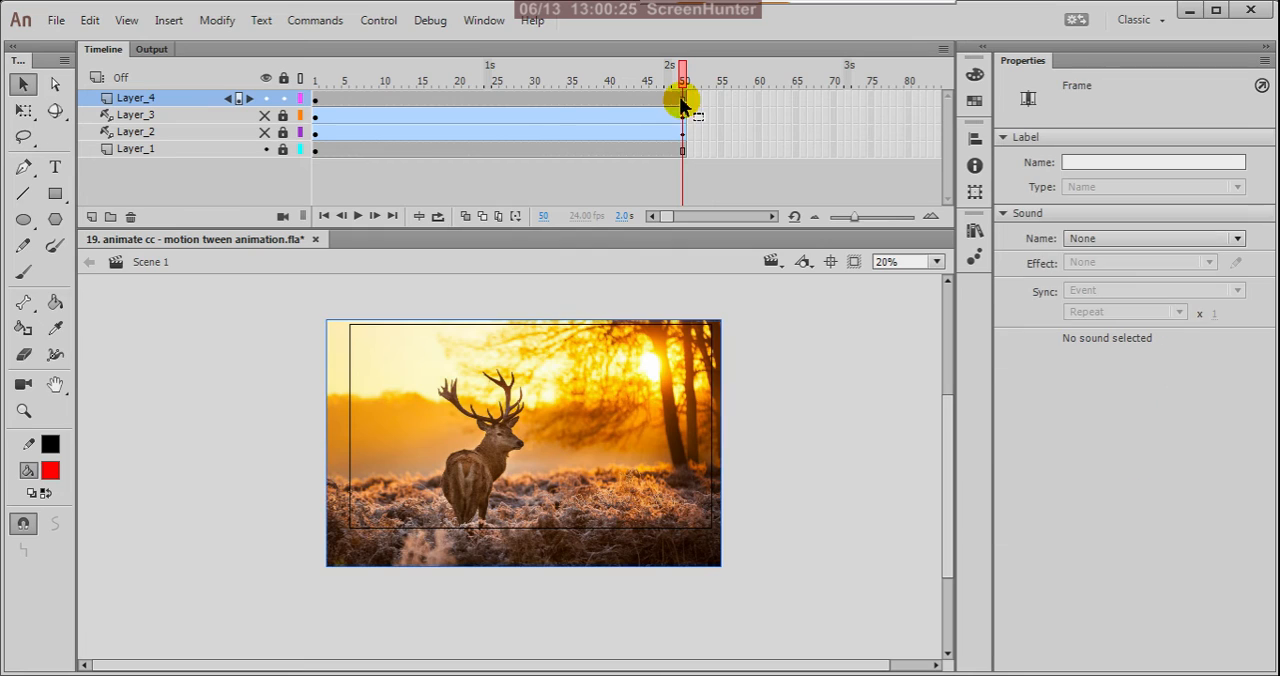
pyautogui.click(316, 103)
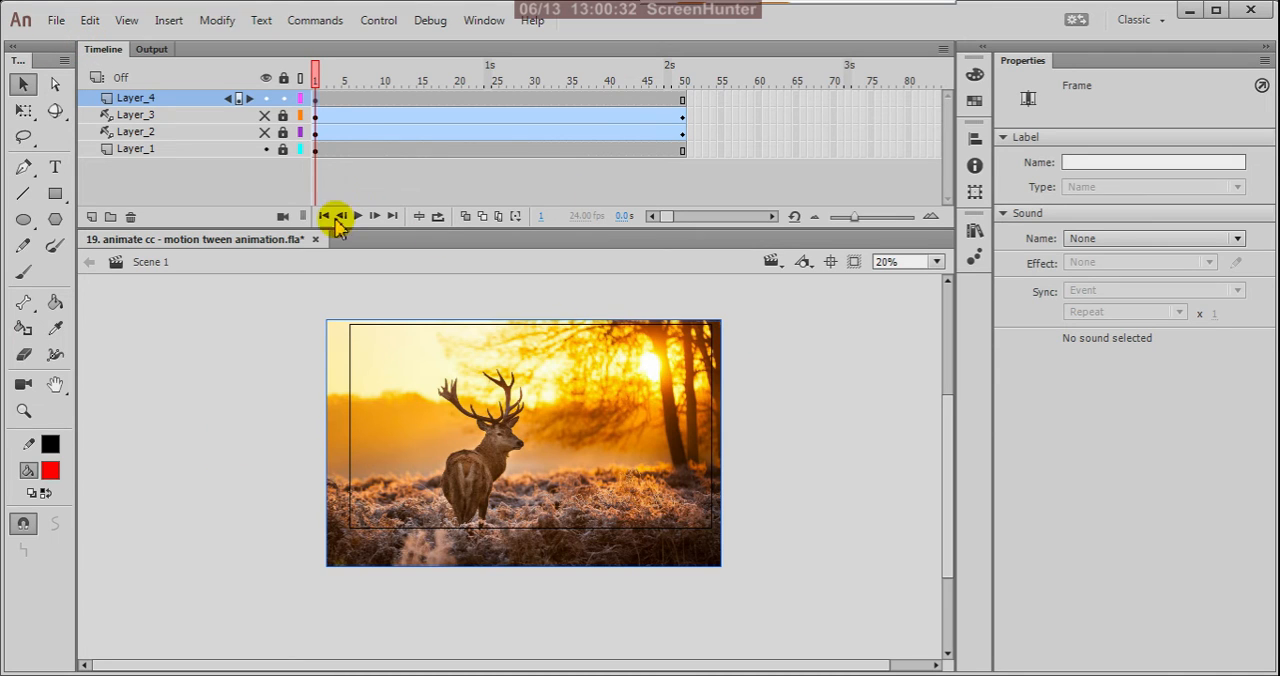
pyautogui.click(23, 219)
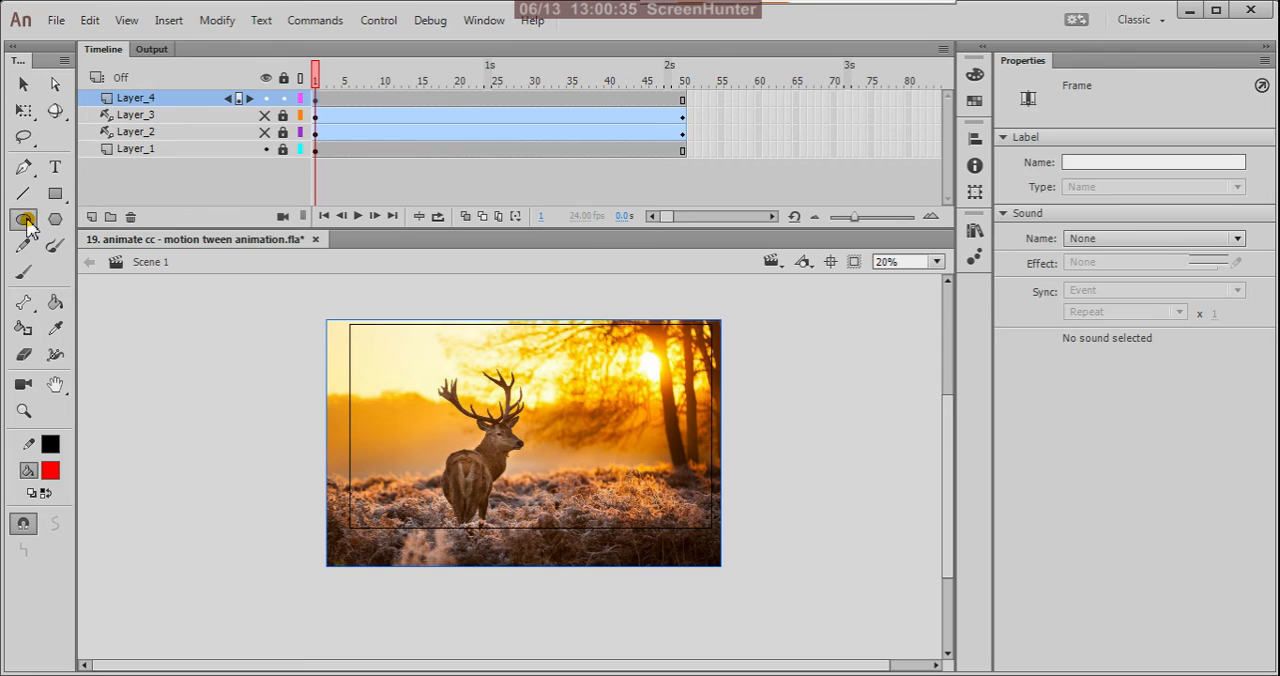
pyautogui.click(284, 99)
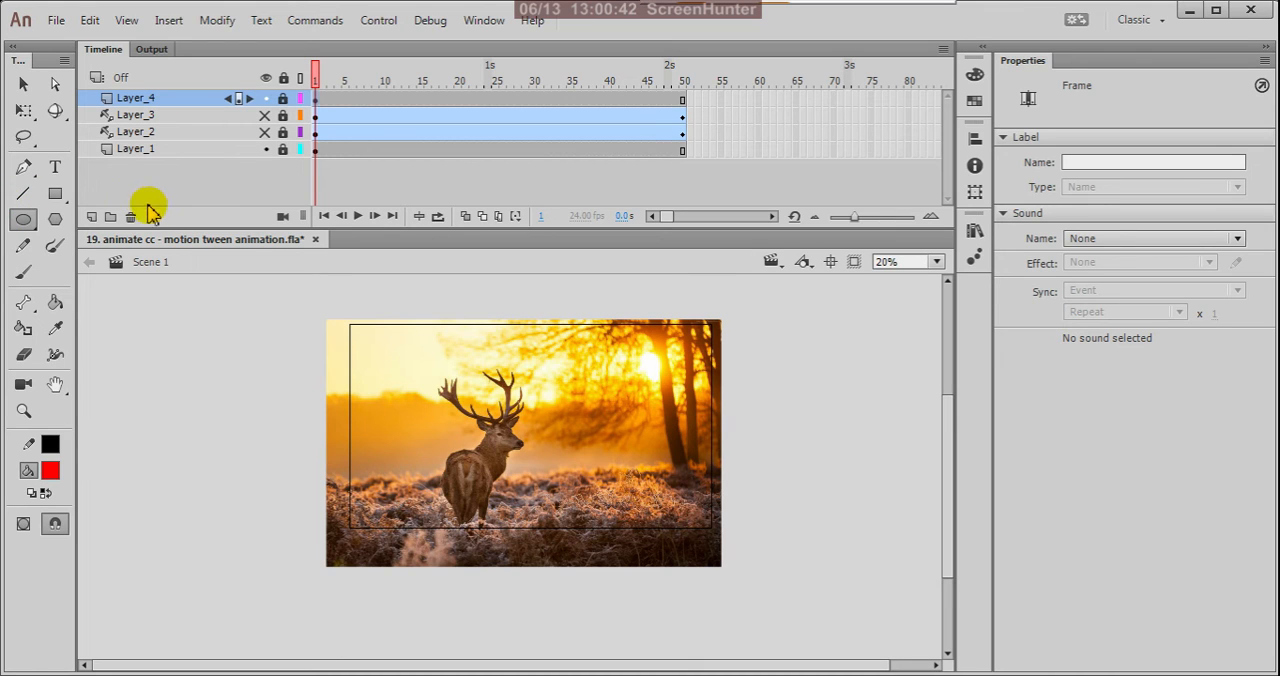
pyautogui.click(92, 217)
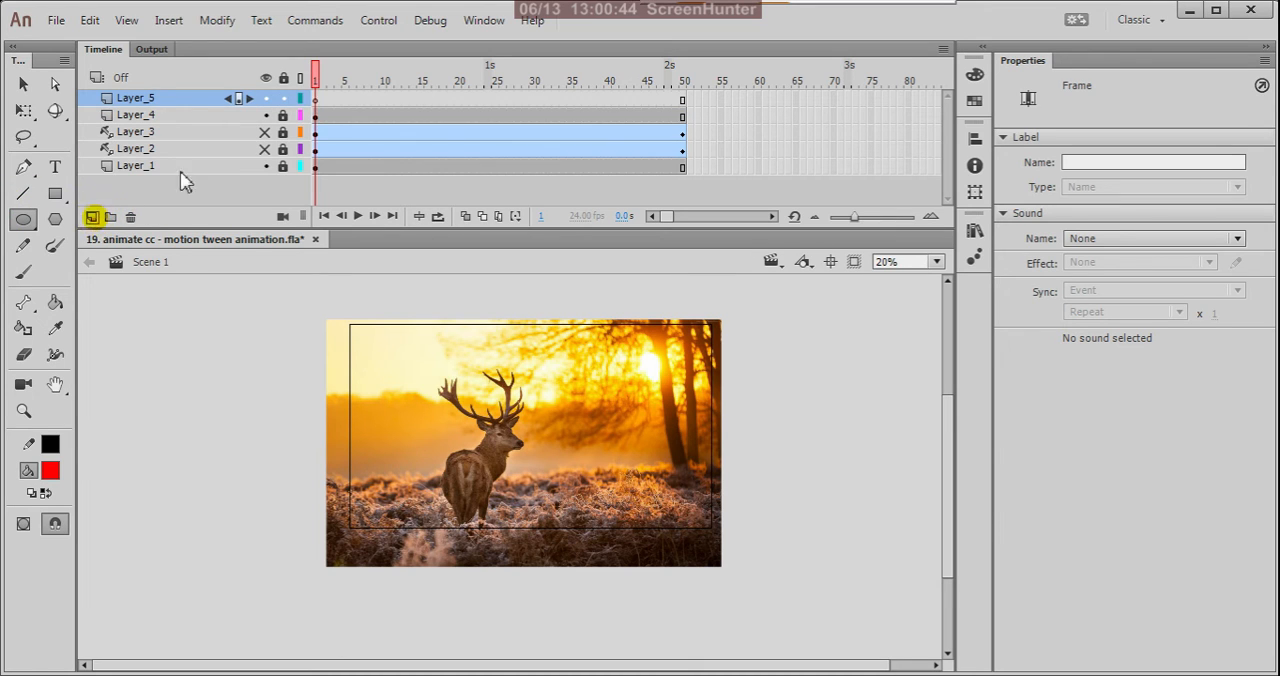
# Draw a red circle about 477 px in diameter on frame 1 of Layer_5, and remove its stroke.
pyautogui.click(316, 100)
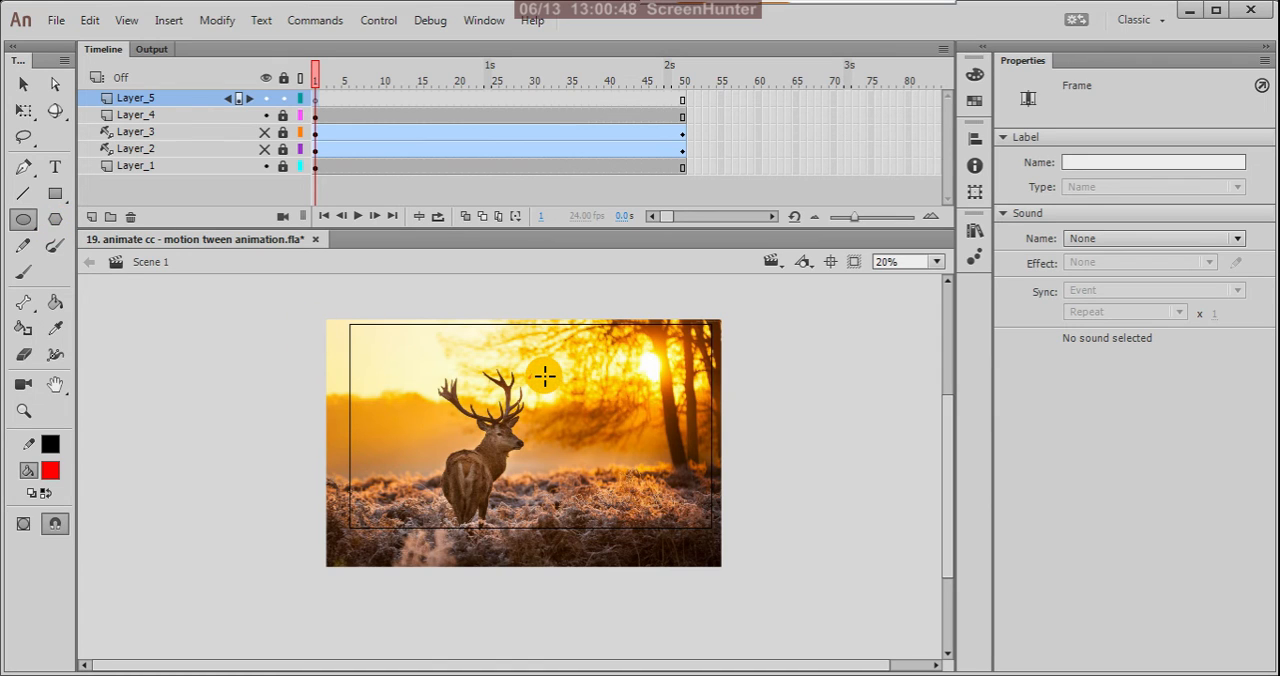
pyautogui.moveTo(506, 376); pyautogui.dragTo(571, 466)
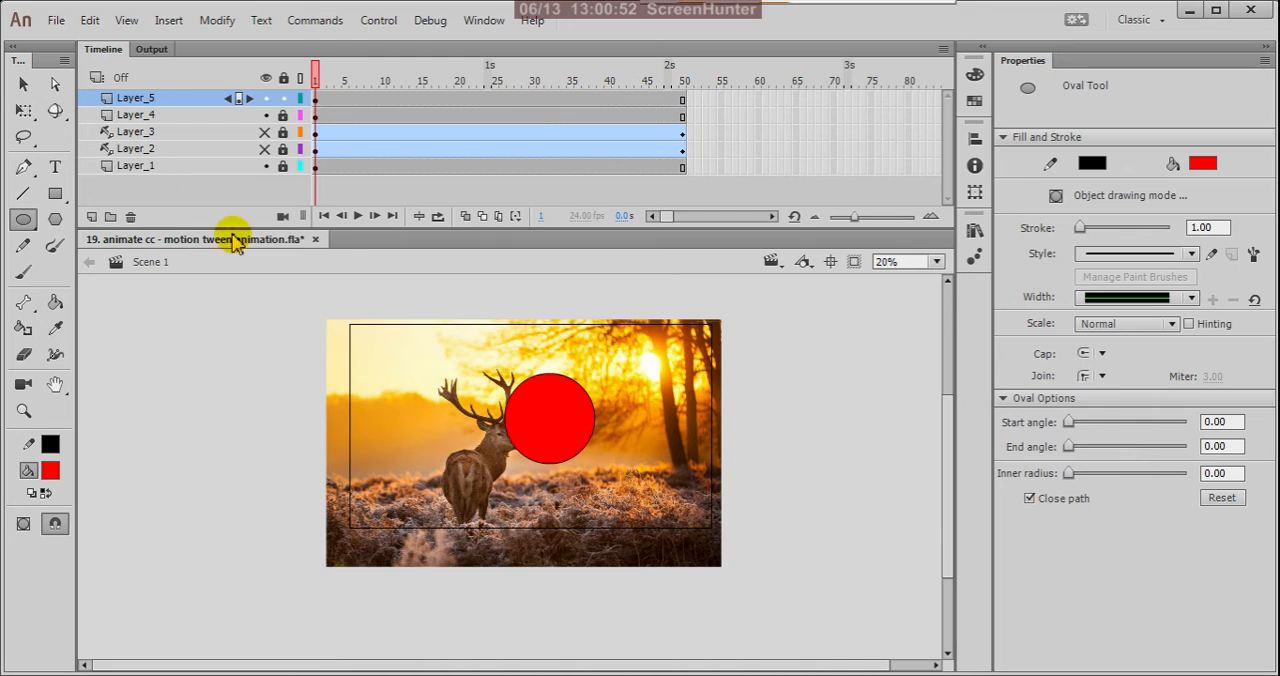
pyautogui.click(25, 86)
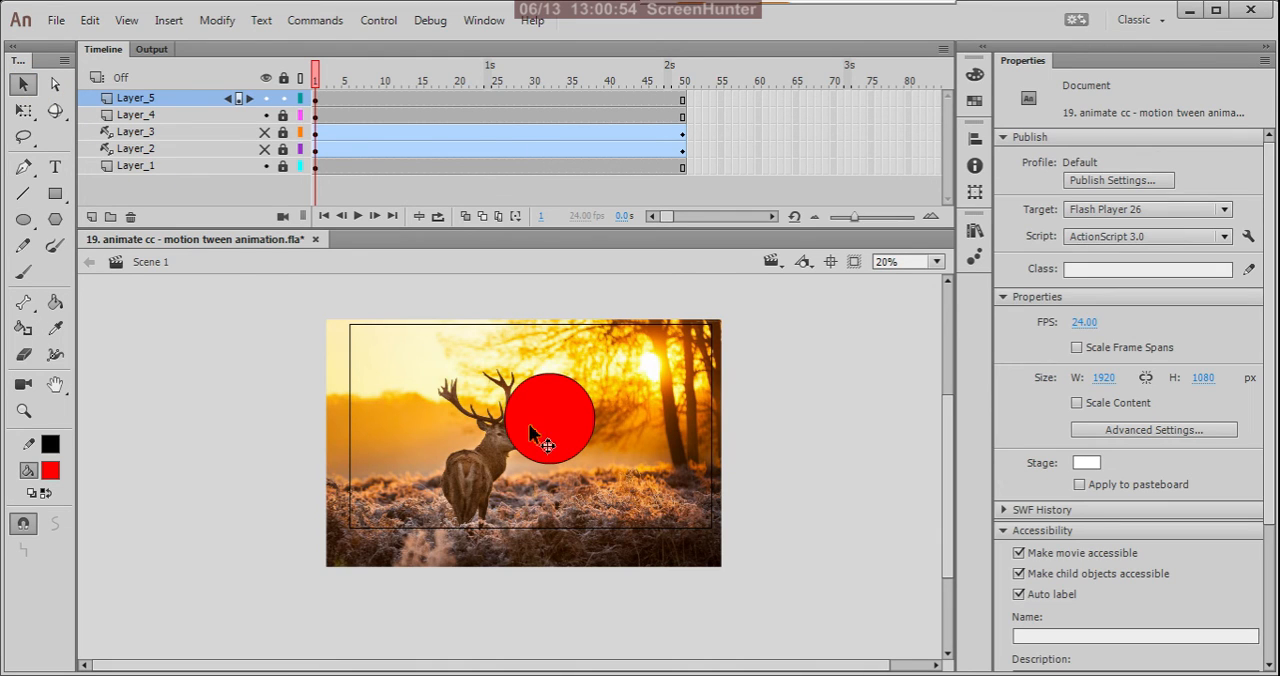
pyautogui.click(318, 100)
pyautogui.click(50, 445)
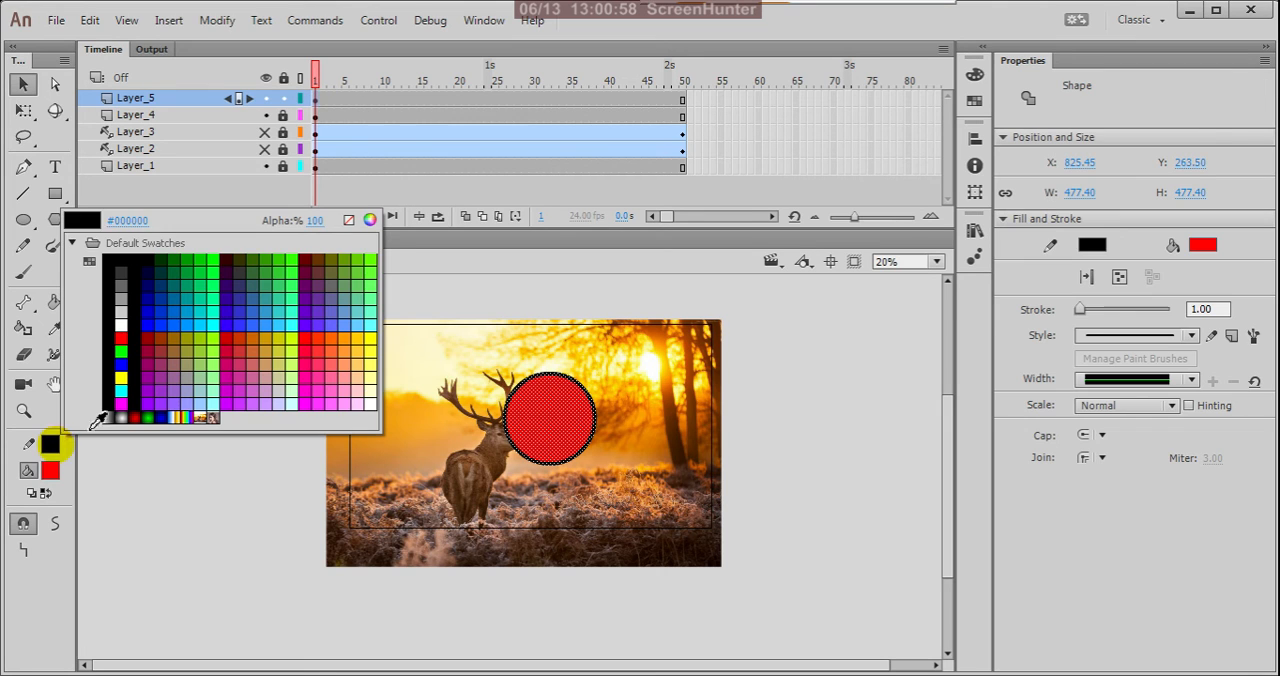
pyautogui.click(349, 221)
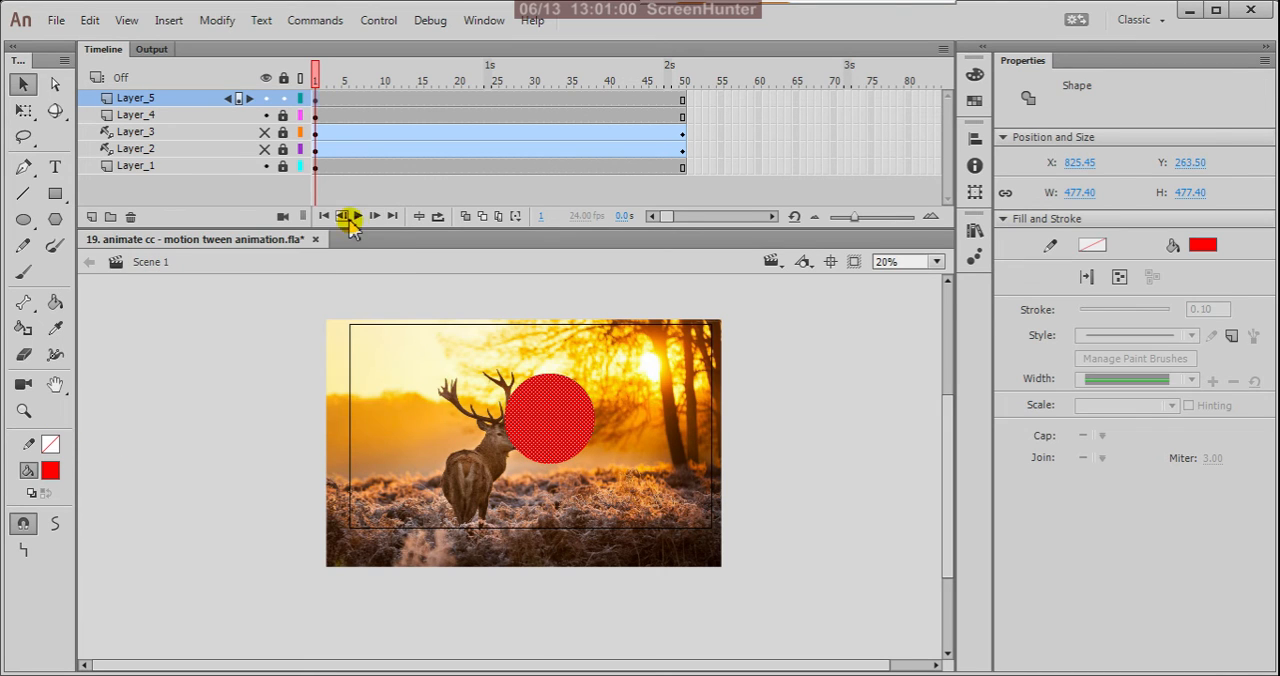
# Shift the circle to about X 796 and shrink it about its centre with Free Transform to about 1.6 px in diameter.
pyautogui.moveTo(556, 423); pyautogui.dragTo(549, 425)
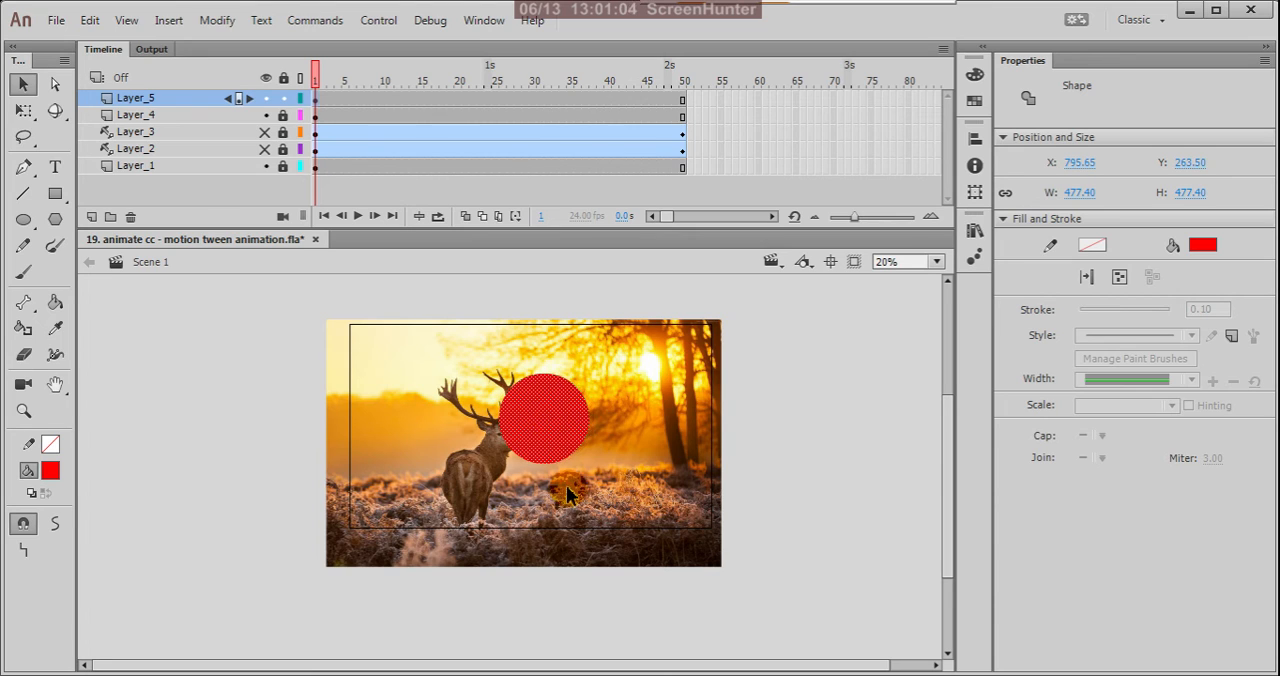
pyautogui.press('q')
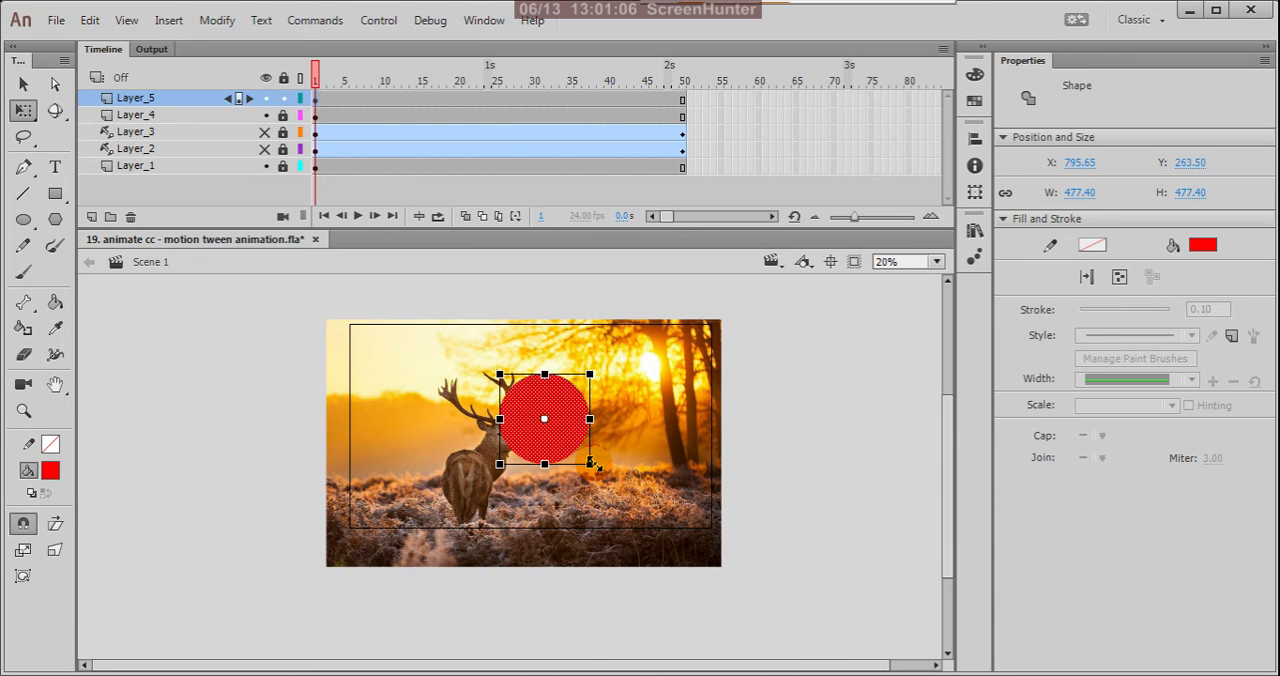
pyautogui.moveTo(591, 463); pyautogui.dragTo(561, 438)
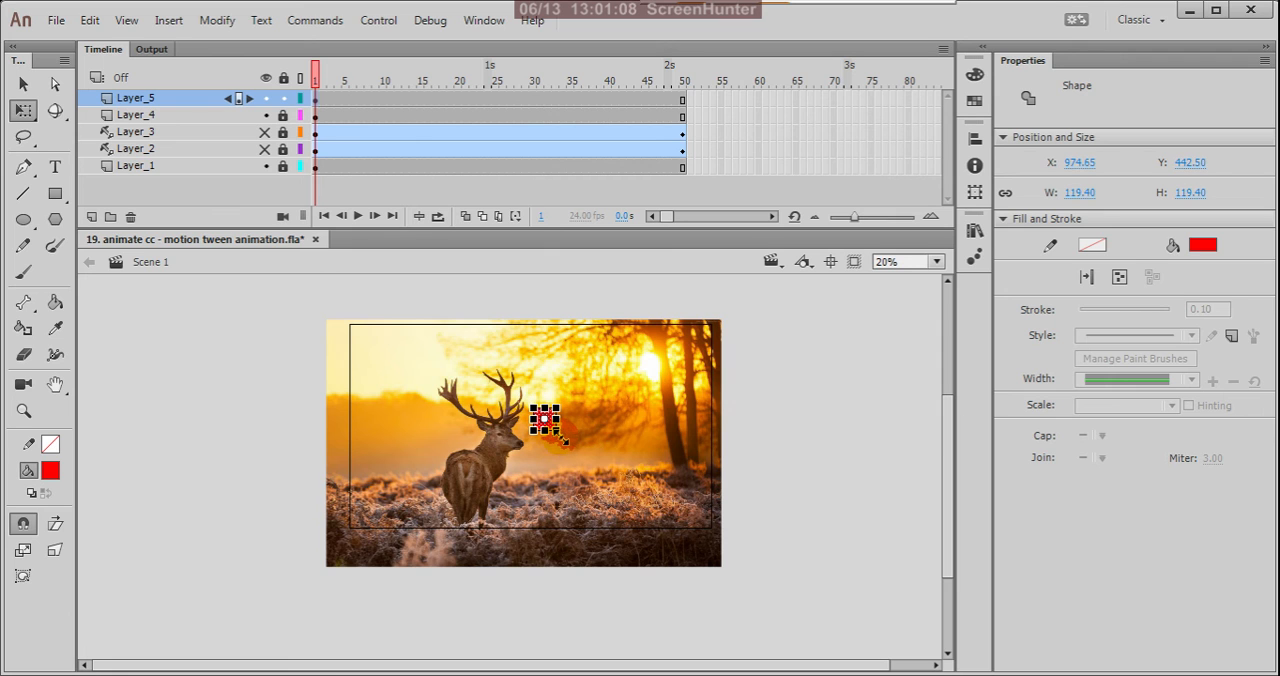
pyautogui.scroll(6, 553, 440)
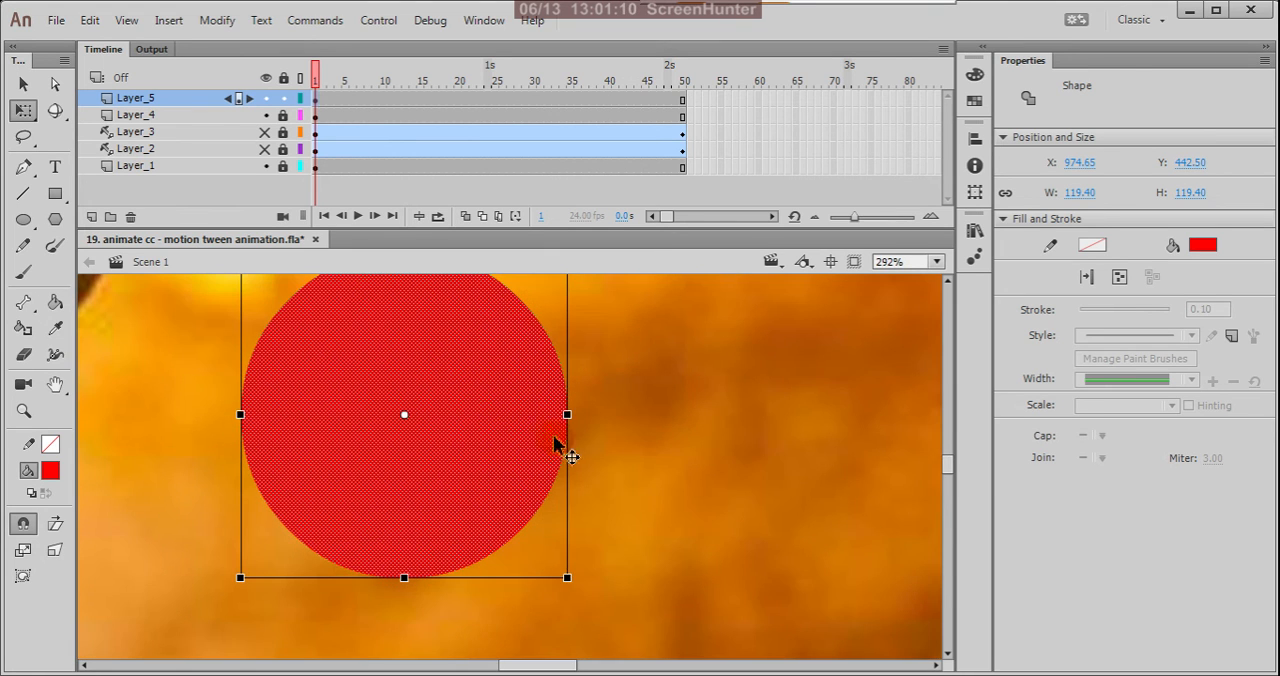
pyautogui.moveTo(571, 580); pyautogui.dragTo(455, 428)
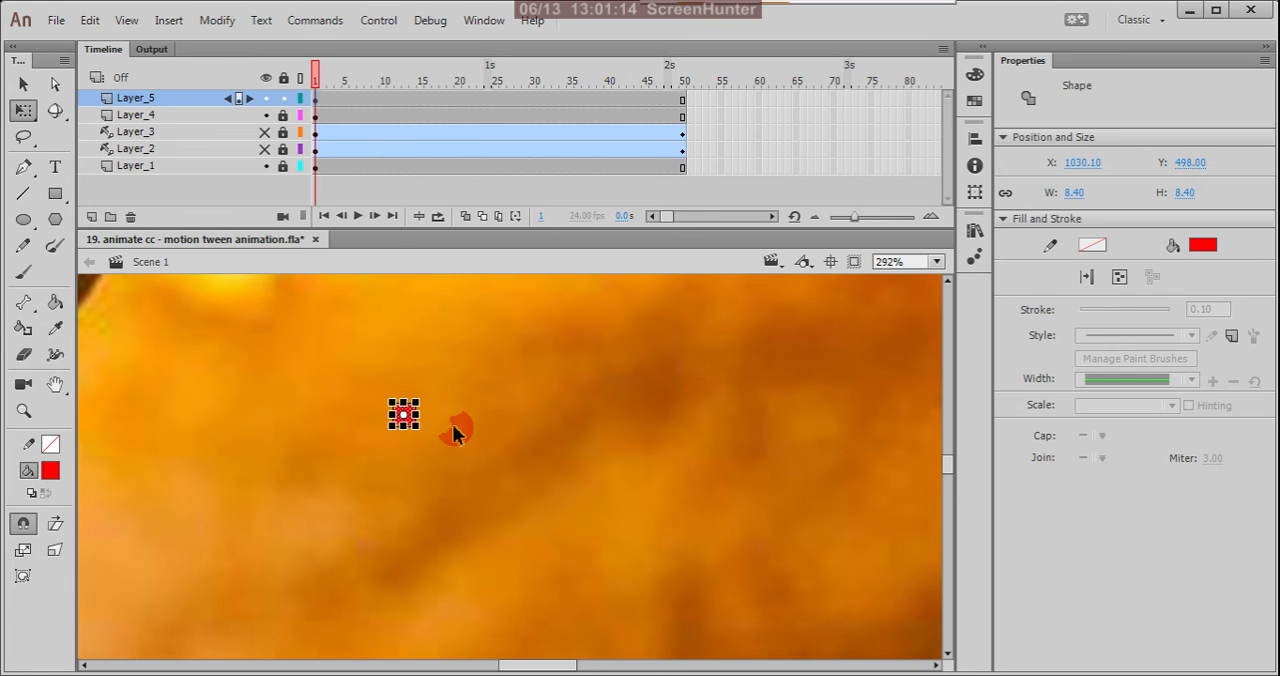
pyautogui.scroll(8, 453, 432)
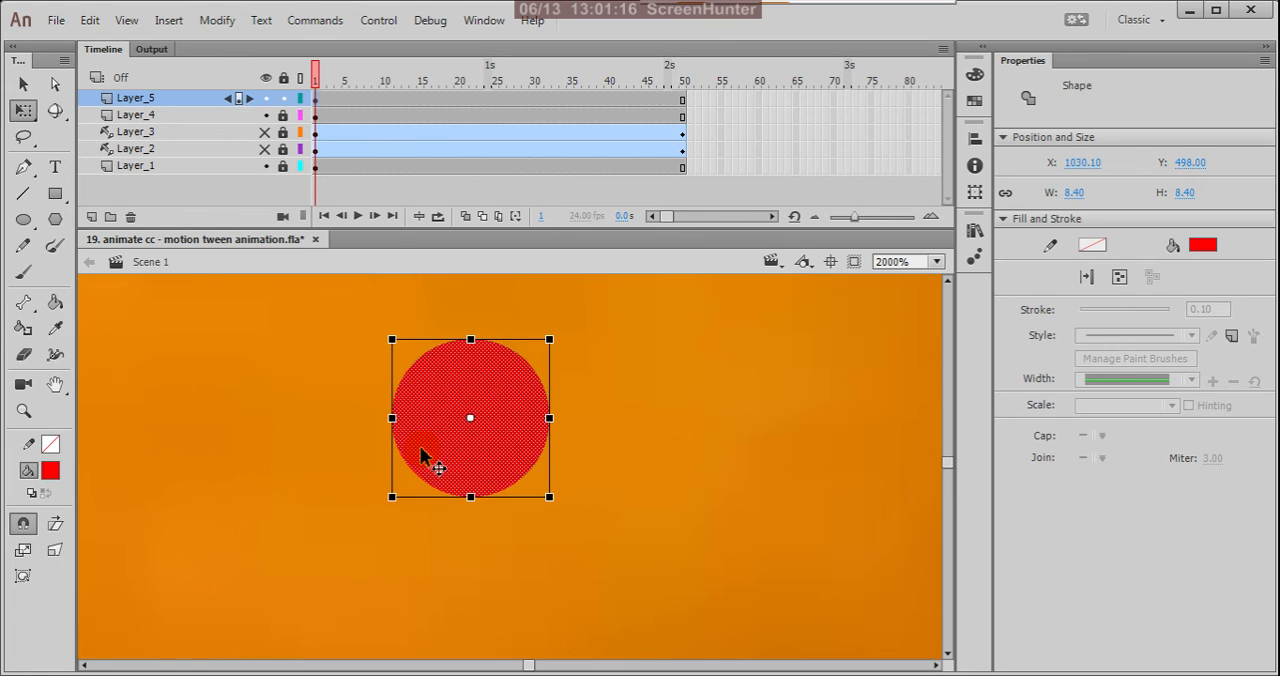
pyautogui.moveTo(553, 502); pyautogui.dragTo(487, 452)
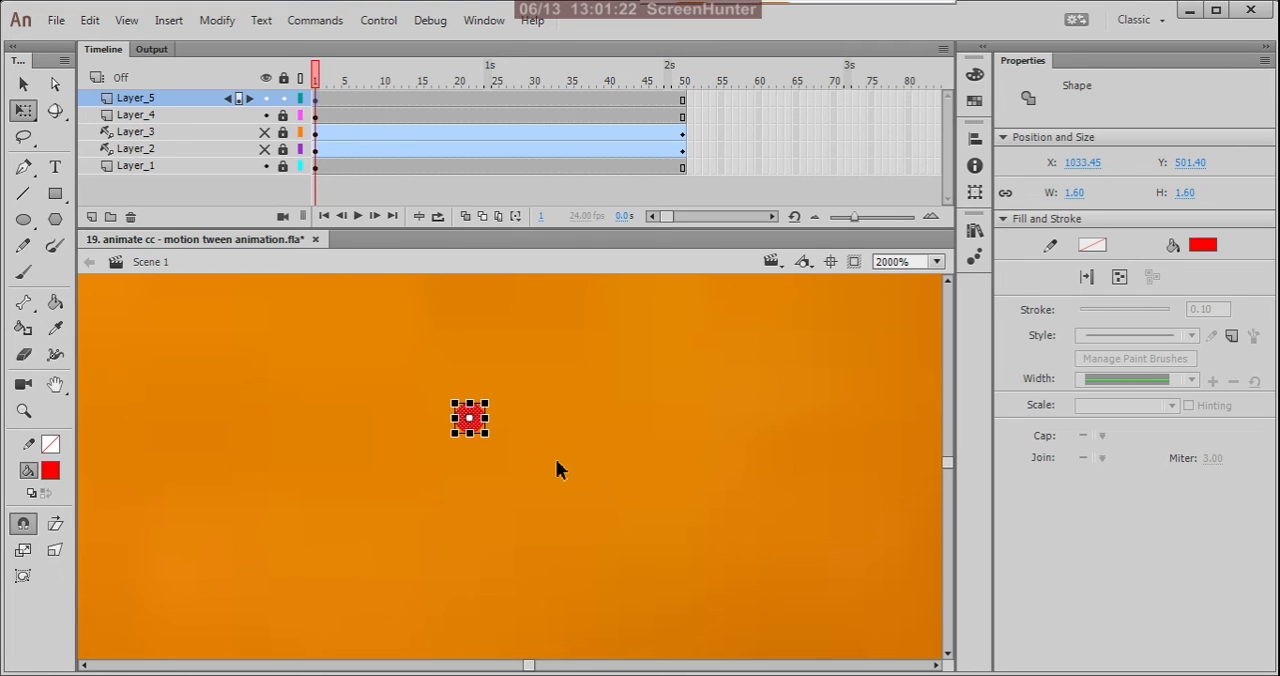
# Create a motion tween from frame 50 of Layer_5, accepting the conversion of the circle to a symbol.
pyautogui.click(684, 102)
pyautogui.rightClick(684, 102)
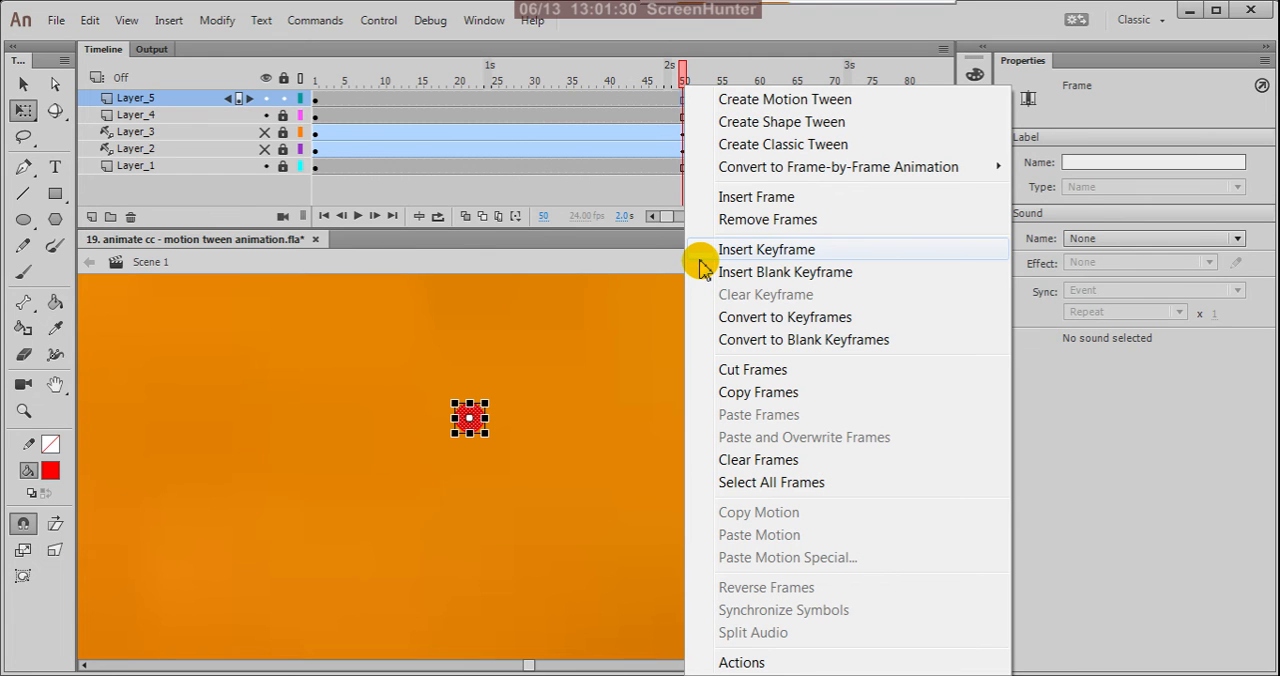
pyautogui.click(745, 104)
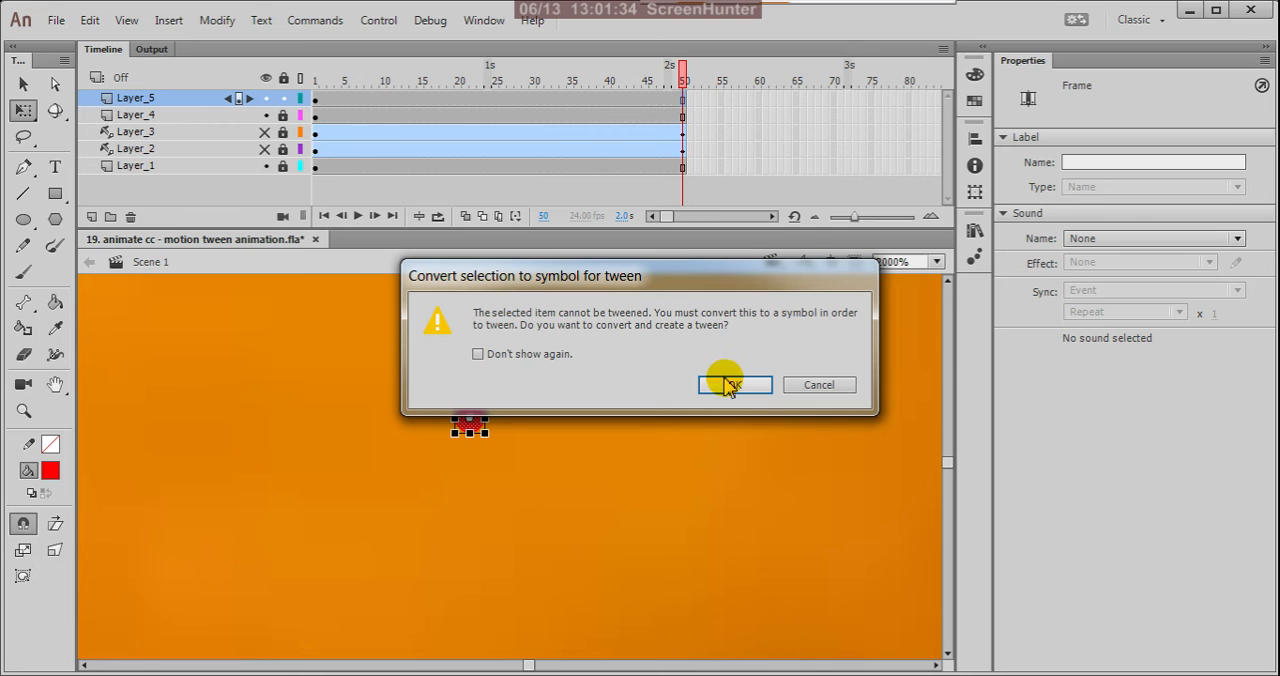
pyautogui.click(735, 386)
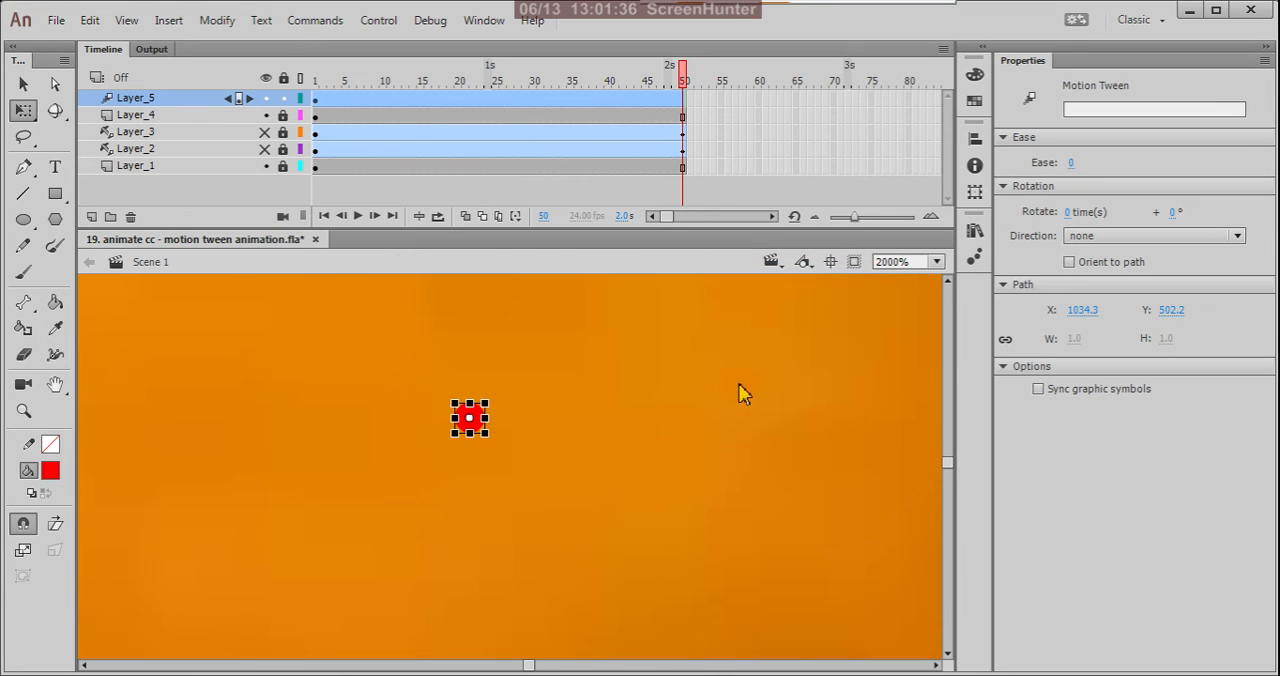
# Enlarge the circle proportionally about its centre on frame 50 to about 115 px in diameter.
pyautogui.scroll(-1, 575, 407)
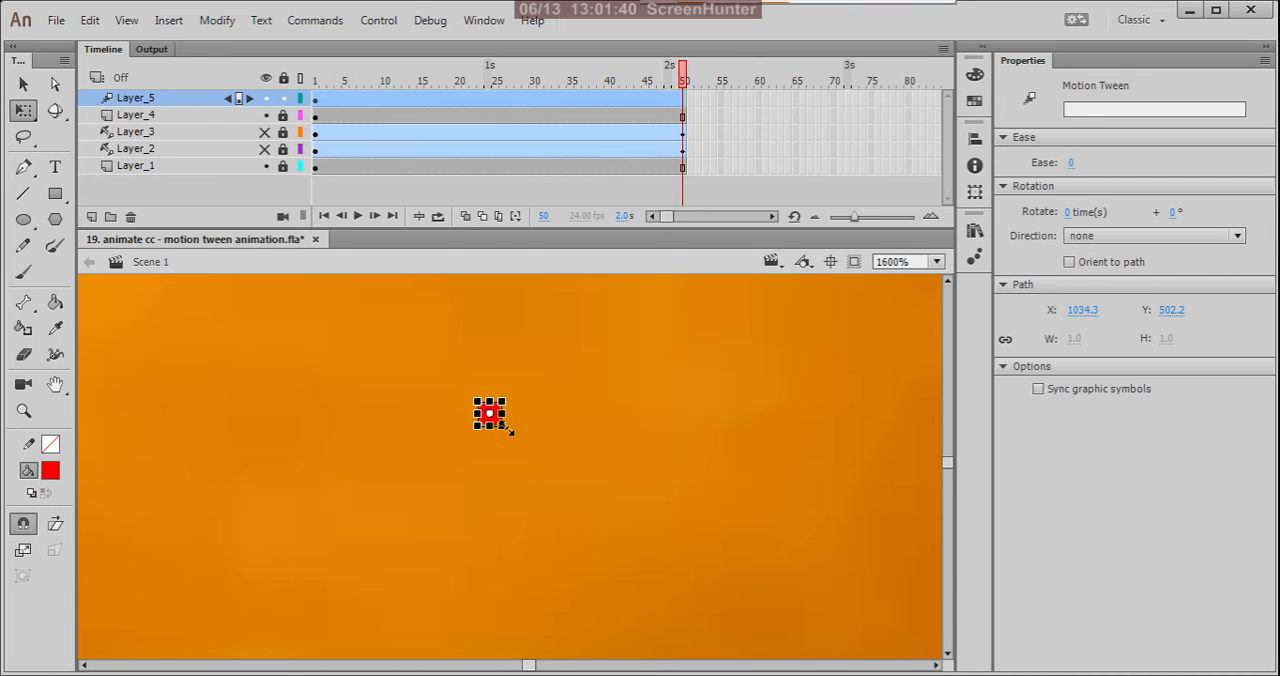
pyautogui.moveTo(593, 509); pyautogui.dragTo(853, 640)
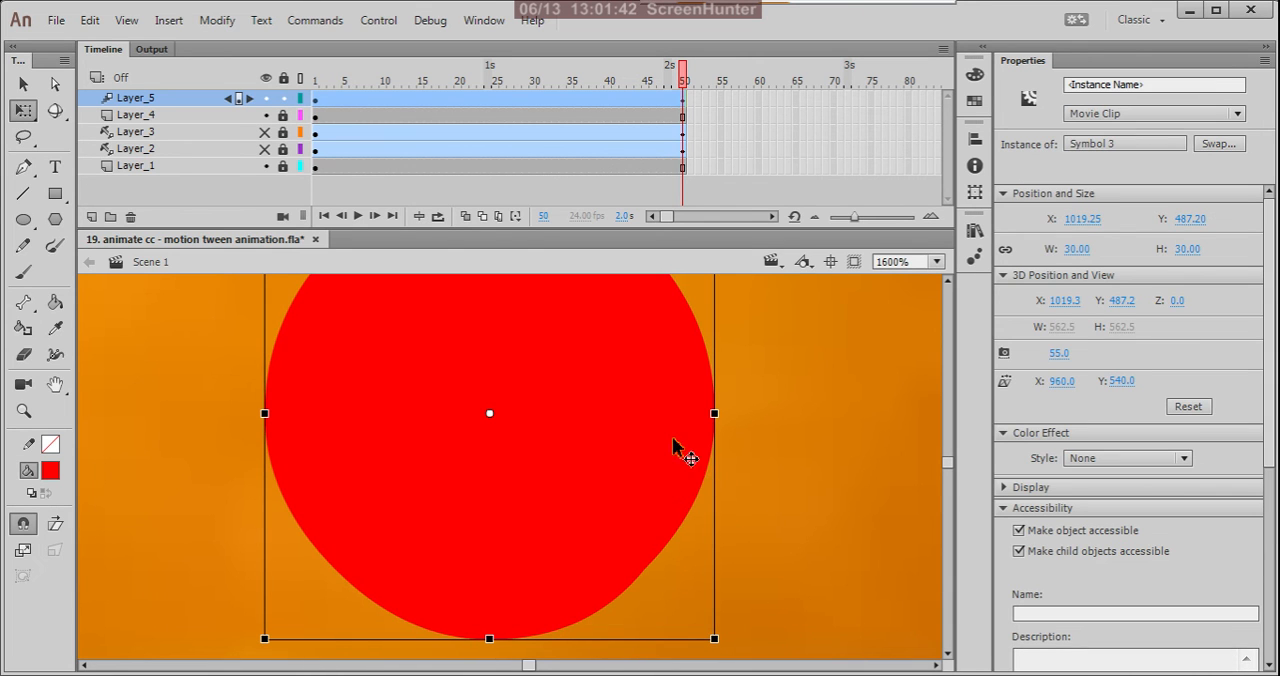
pyautogui.scroll(-3, 640, 433)
pyautogui.scroll(-6, 640, 433)
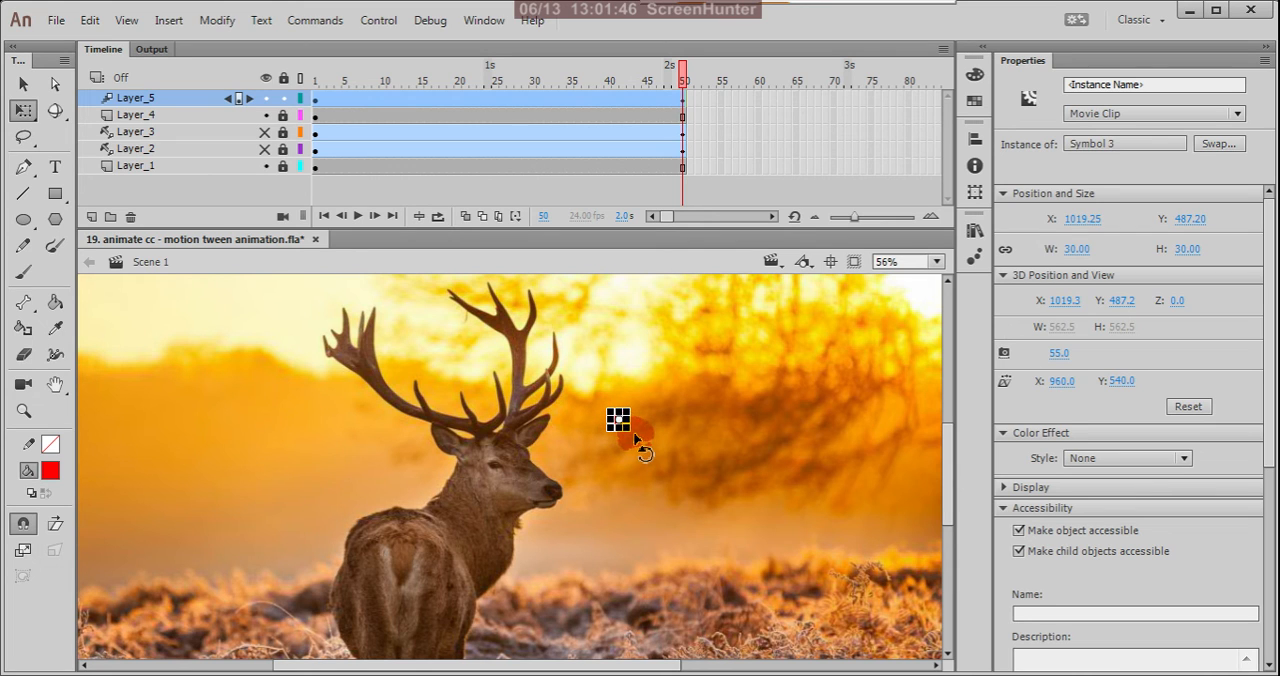
pyautogui.scroll(2, 626, 435)
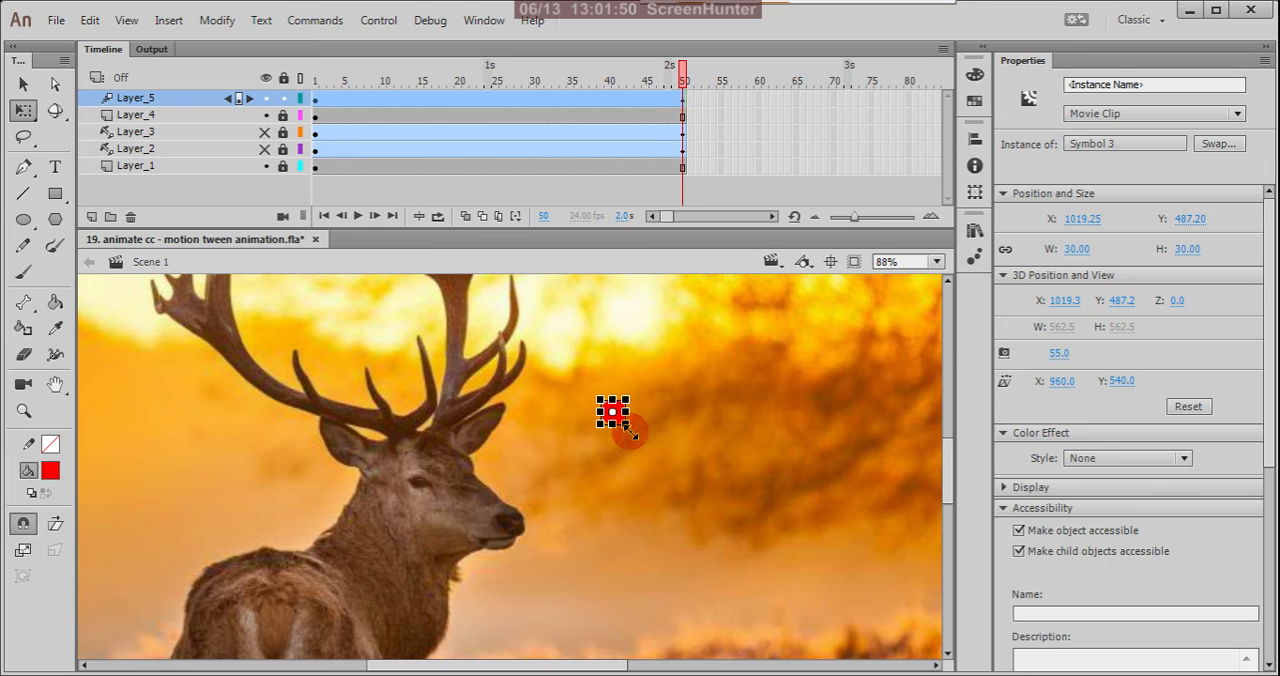
pyautogui.moveTo(630, 432); pyautogui.dragTo(868, 626)
pyautogui.scroll(-4, 647, 403)
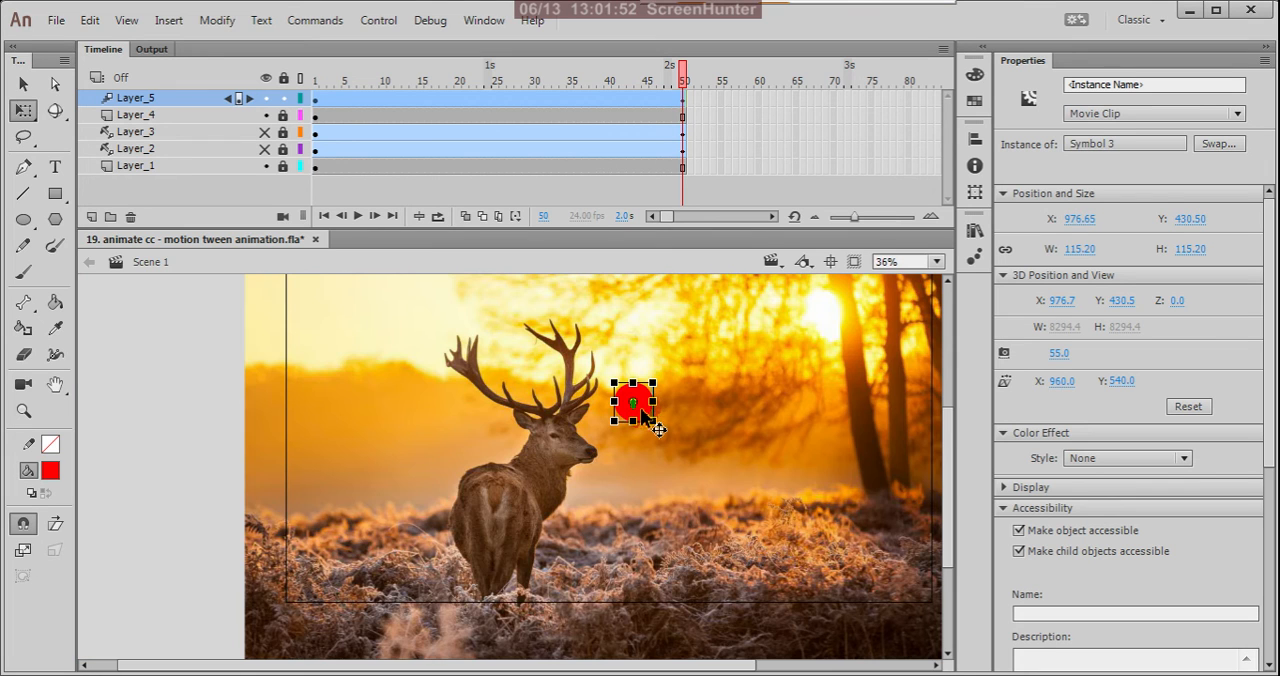
# Try to enlarge the circle on frame 50 until it covers the whole stage, undoing the scaling attempts.
pyautogui.moveTo(655, 424); pyautogui.dragTo(951, 621)
pyautogui.hotkey('ctrl', 'z')
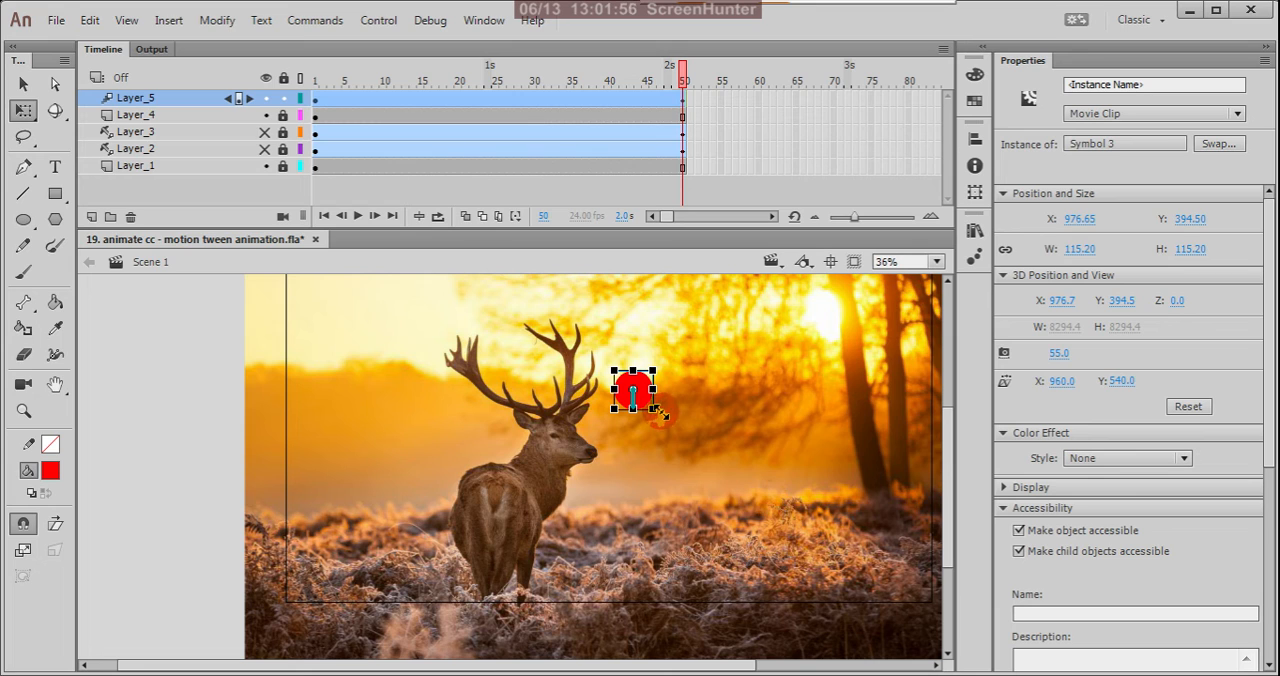
pyautogui.moveTo(655, 412); pyautogui.dragTo(868, 592)
pyautogui.moveTo(652, 400); pyautogui.dragTo(845, 565)
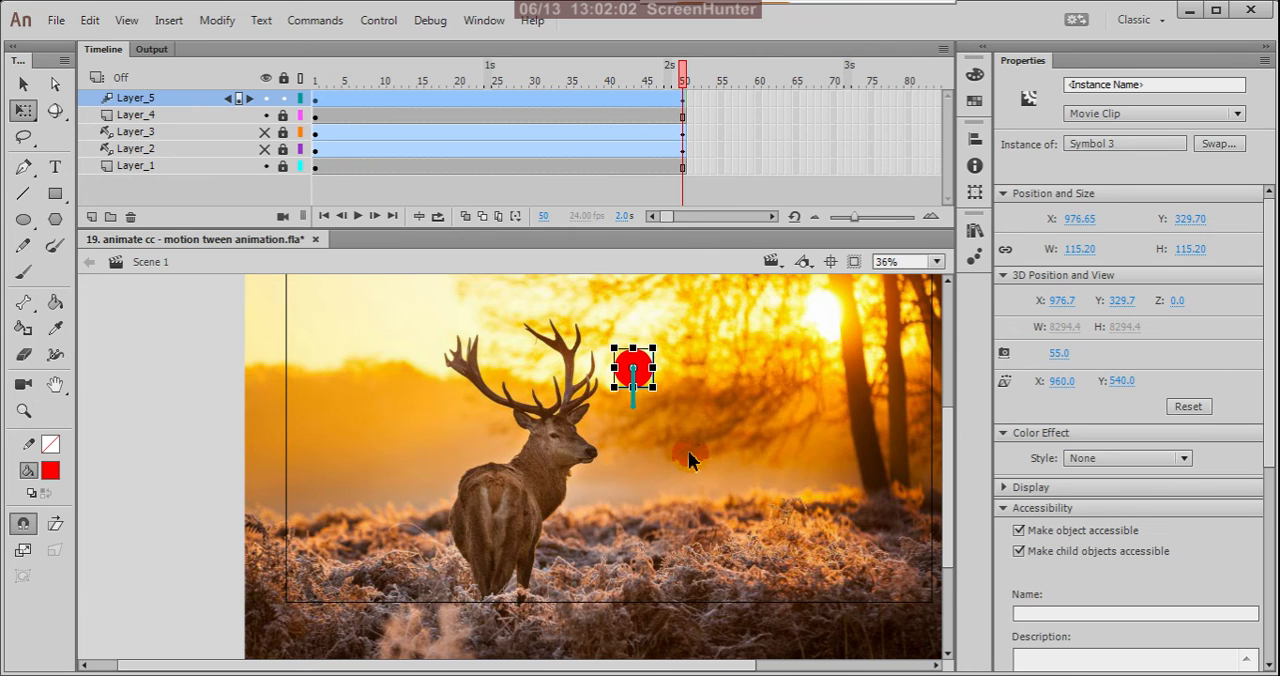
pyautogui.scroll(-4, 690, 459)
pyautogui.scroll(1, 577, 438)
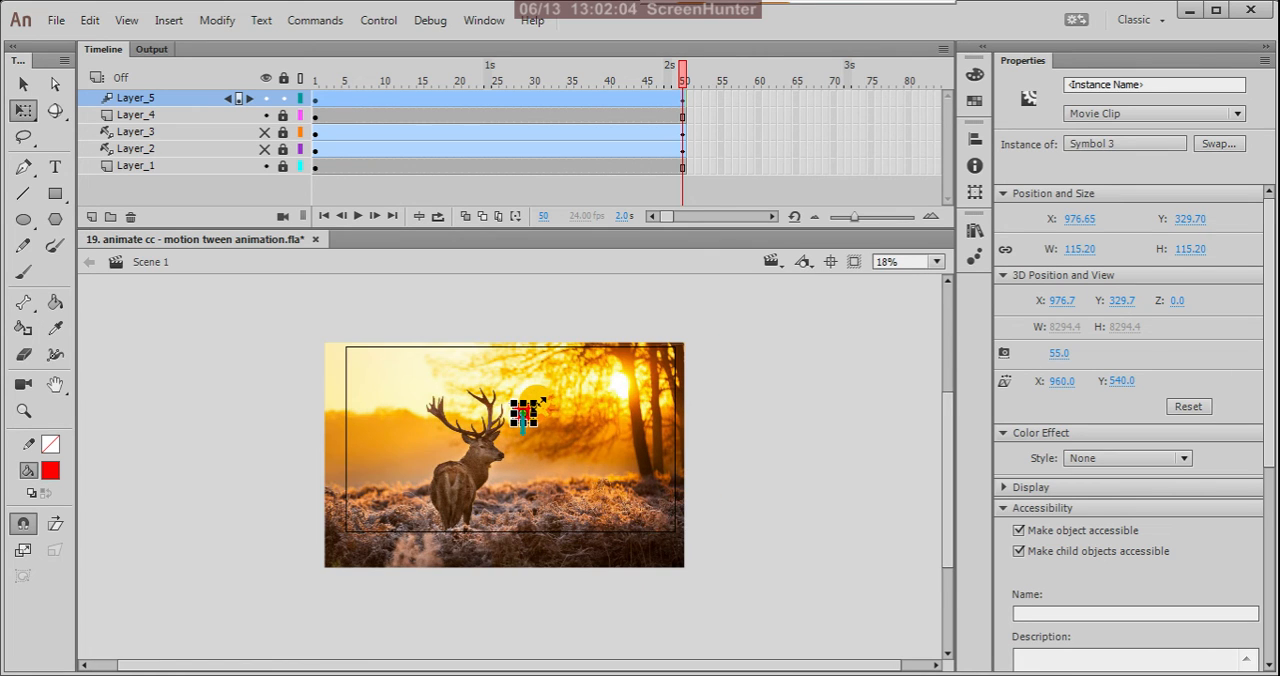
pyautogui.moveTo(540, 402); pyautogui.dragTo(795, 265)
pyautogui.click(652, 491)
pyautogui.moveTo(538, 420); pyautogui.dragTo(818, 651)
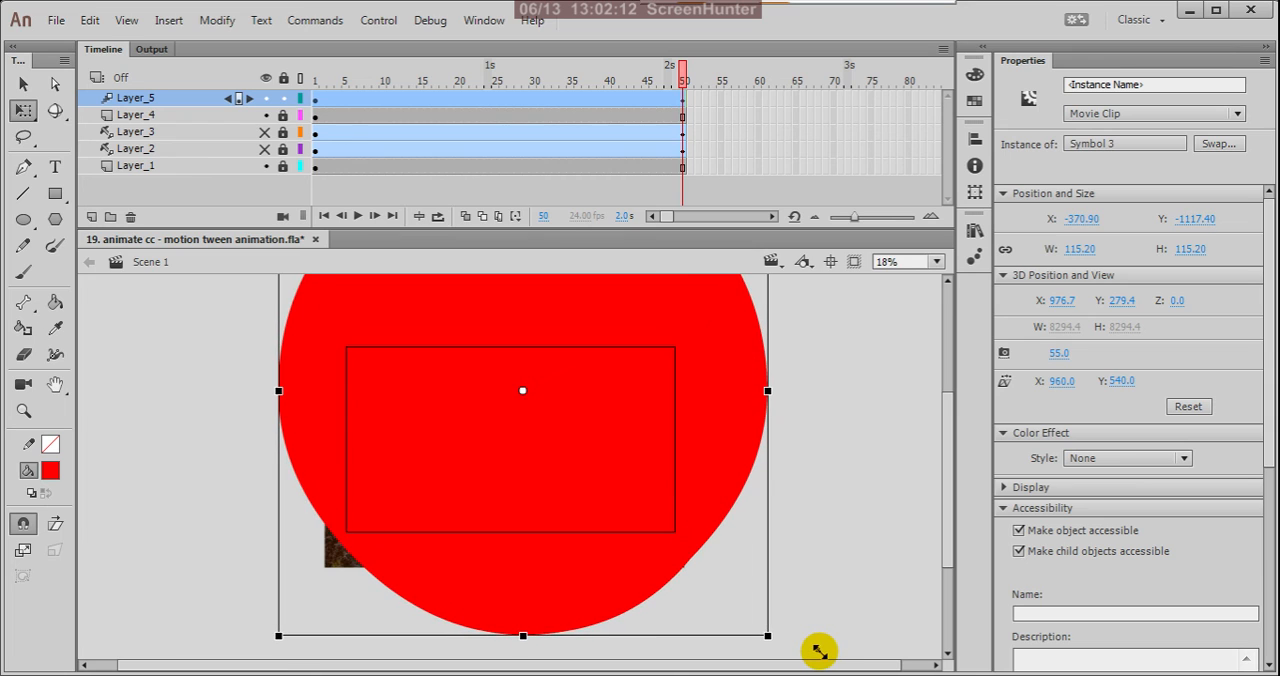
pyautogui.hotkey('ctrl', 'z')
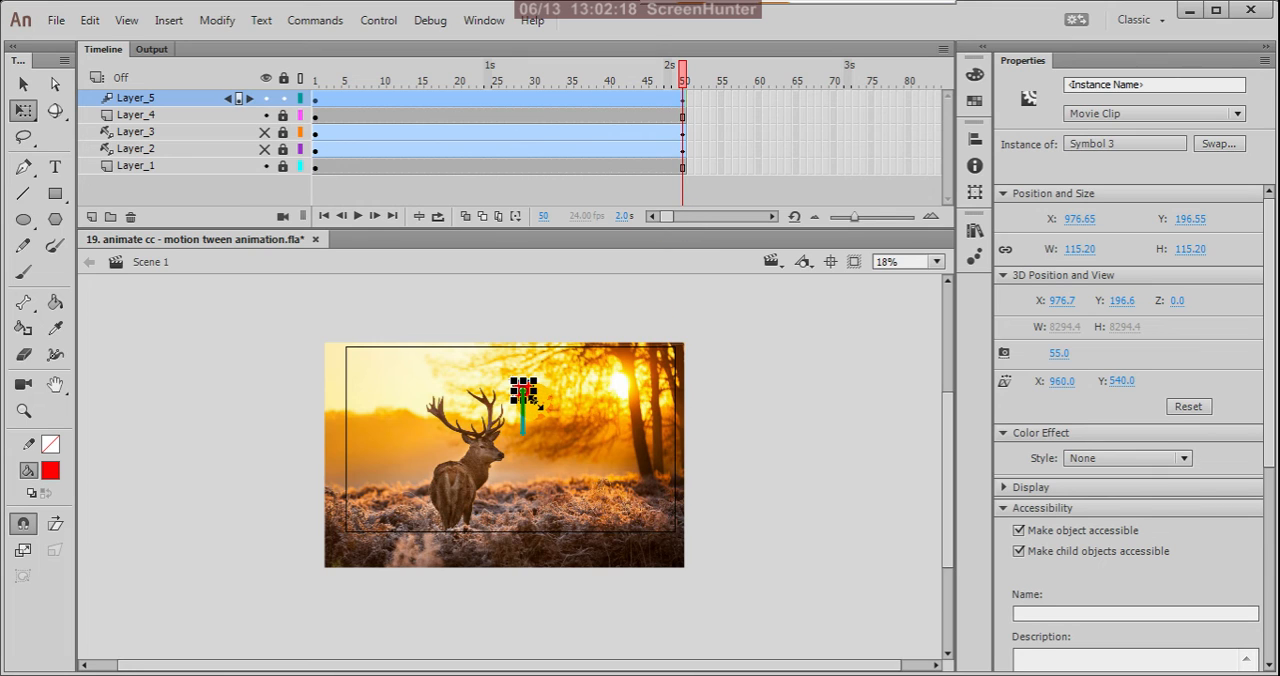
pyautogui.moveTo(537, 402); pyautogui.dragTo(820, 666)
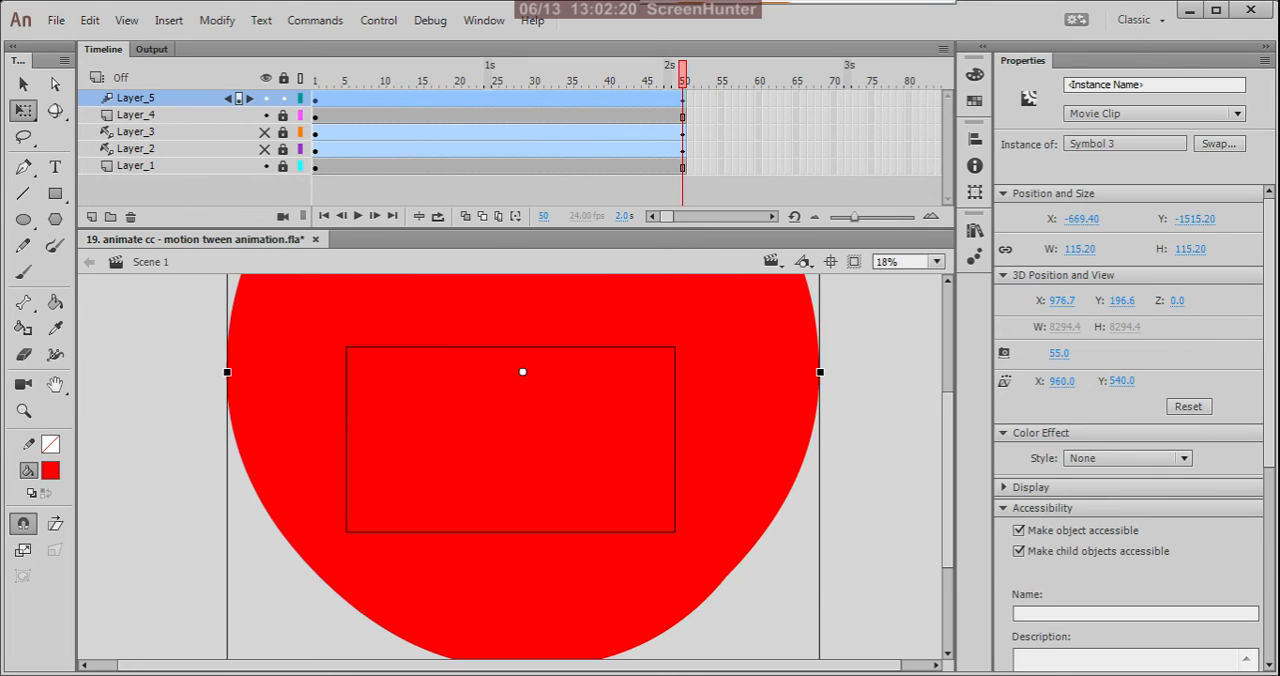
pyautogui.hotkey('ctrl', 'z')
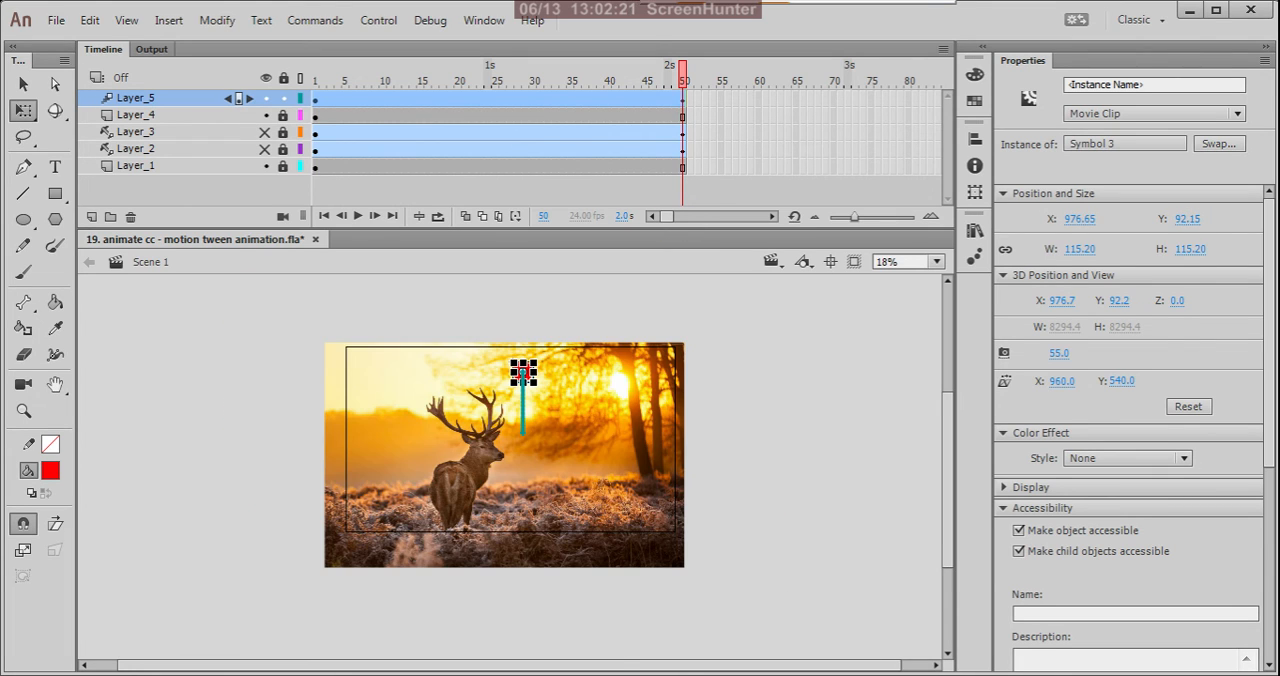
# Deselect the circle and go to frame 1 of Layer_5 to inspect the start of the tween.
pyautogui.click(579, 374)
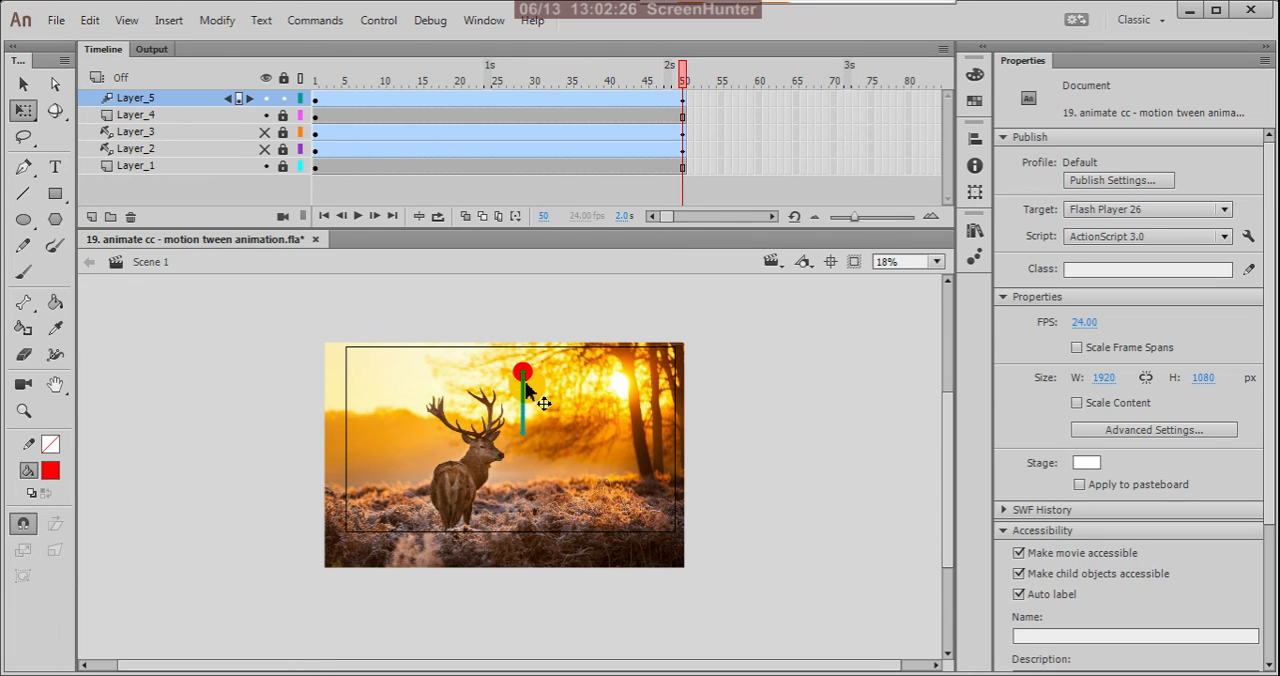
pyautogui.hscroll(-1, 526, 385)
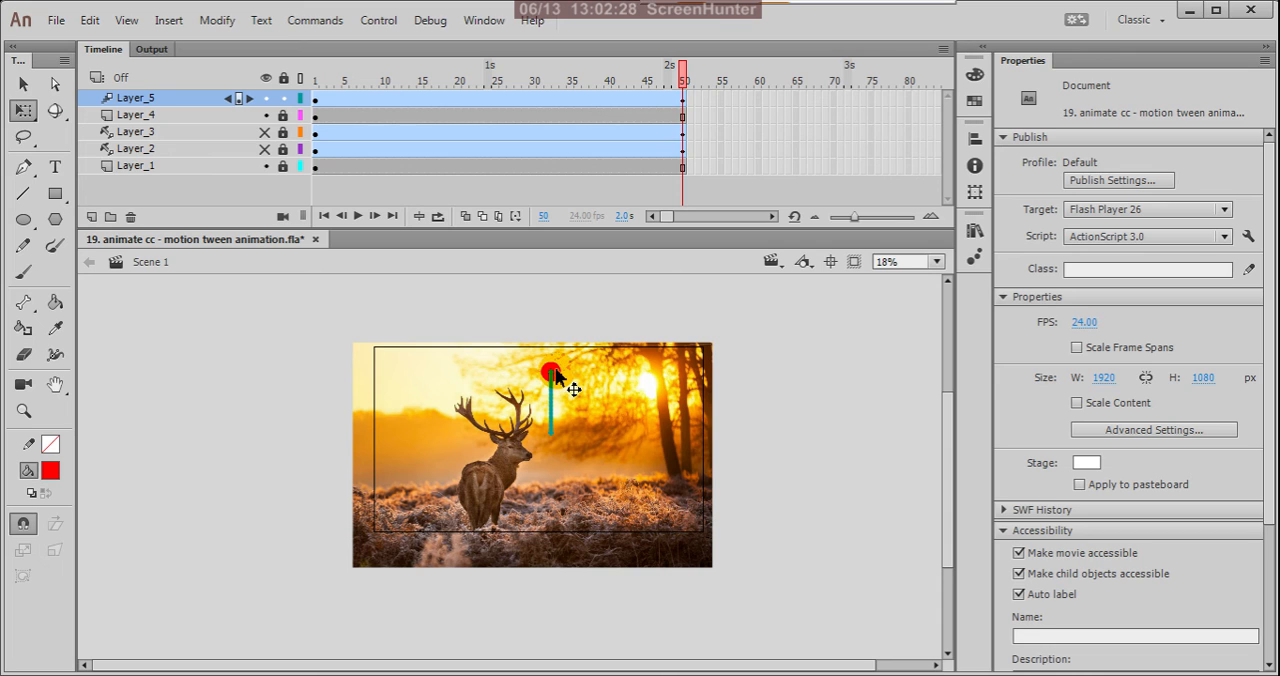
pyautogui.click(317, 100)
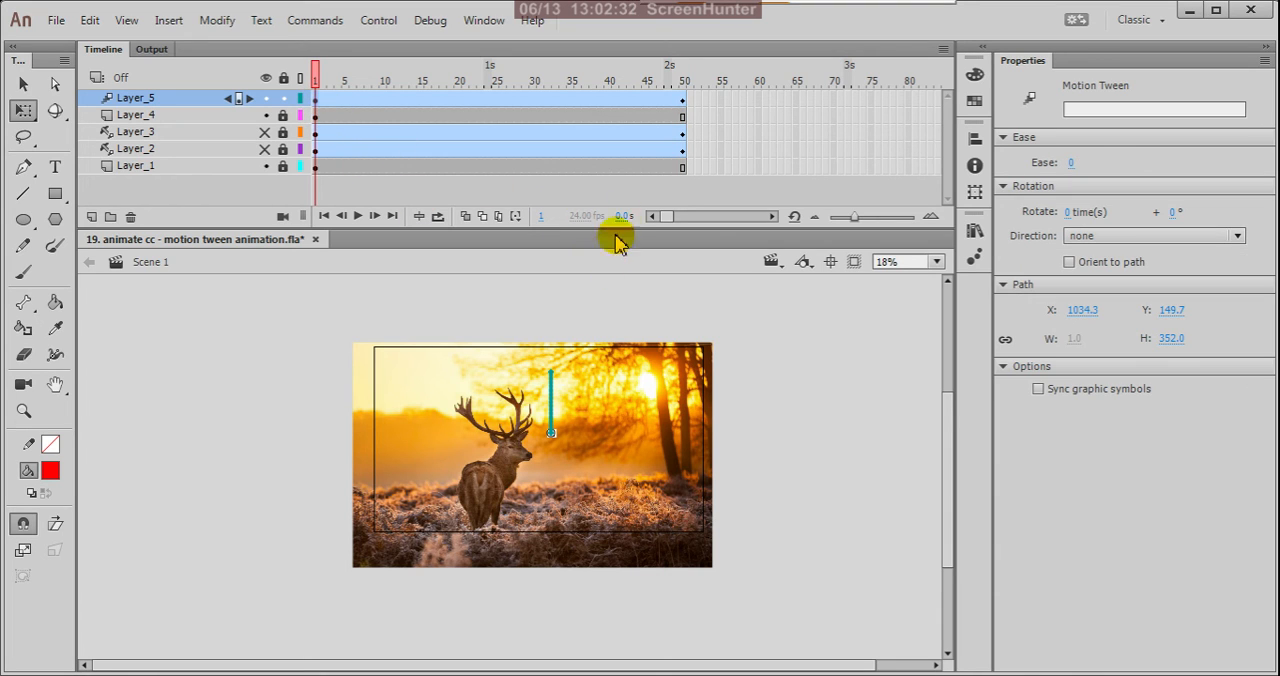
# Remove the motion tween from Layer_5 at frame 50.
pyautogui.click(681, 100)
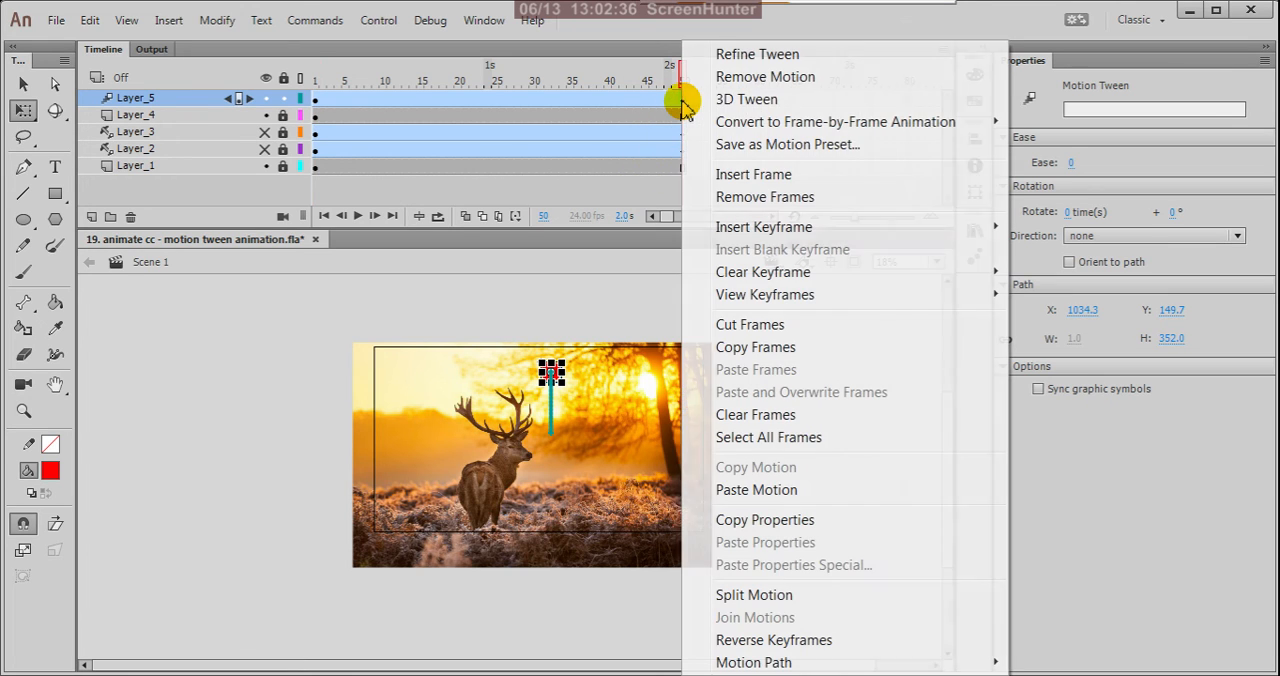
pyautogui.rightClick(681, 100)
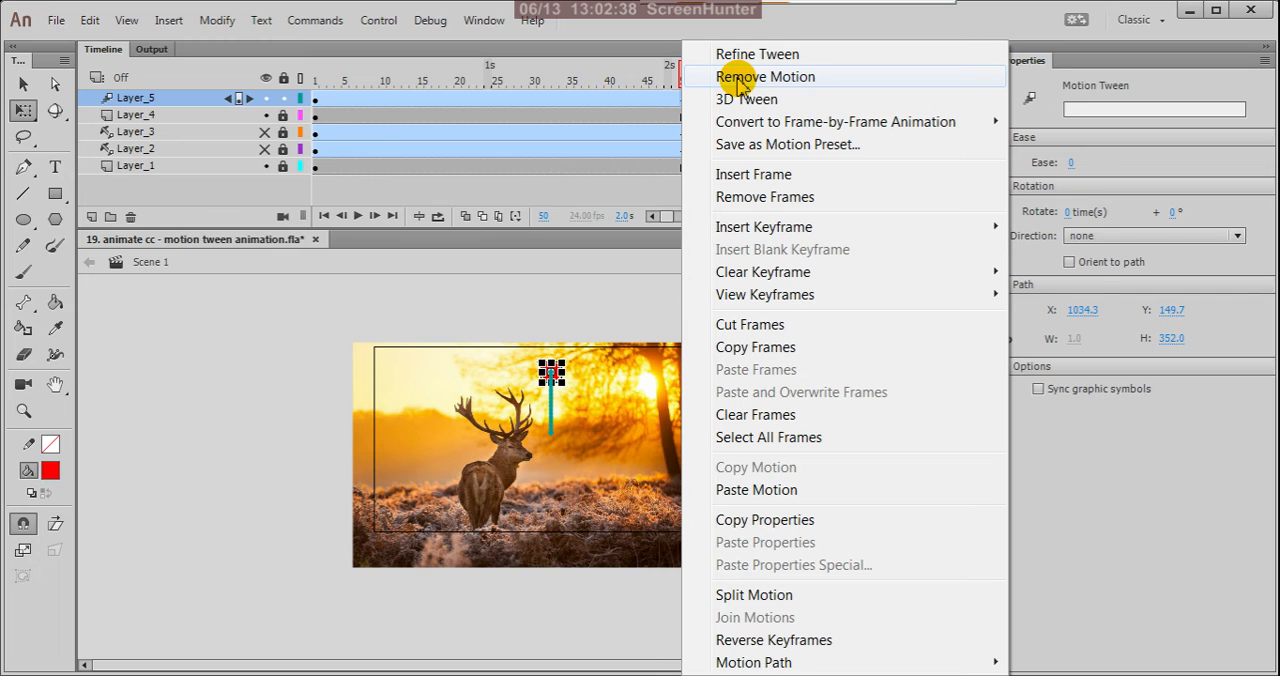
pyautogui.click(739, 83)
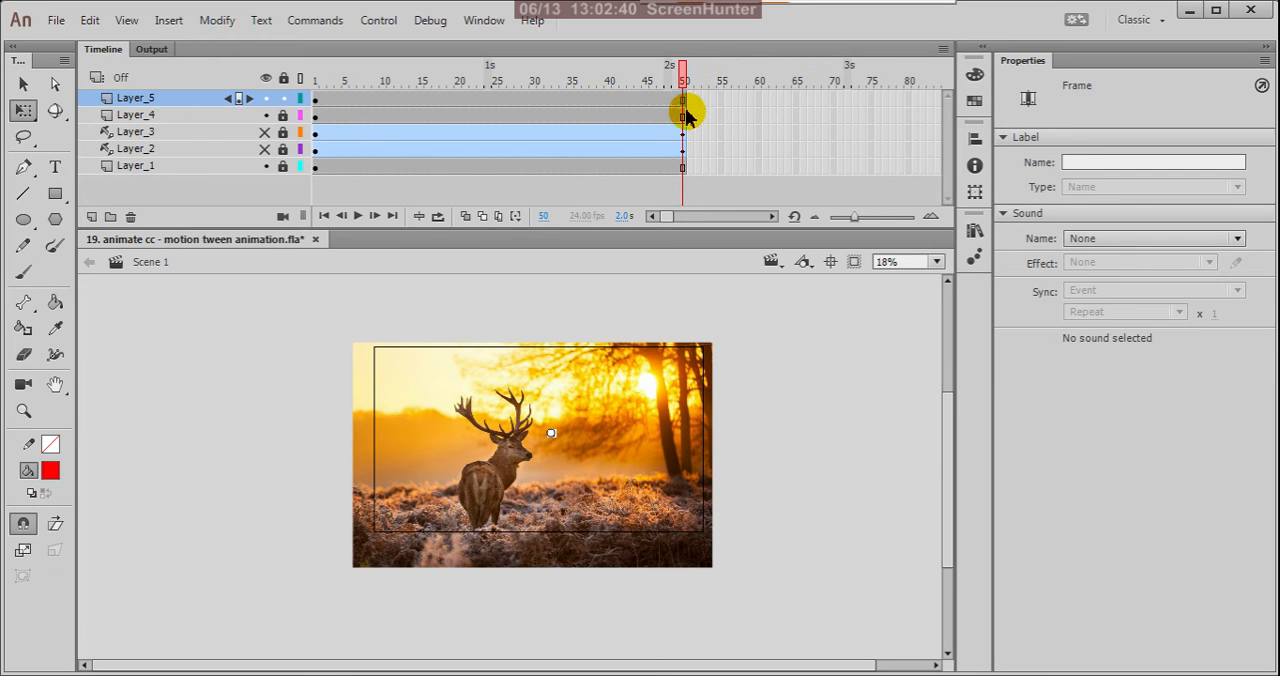
# Inspect the tiny circle on frames 1 and 50 of Layer_5, including the shape inside its symbol, and return to the main scene.
pyautogui.scroll(1, 550, 440)
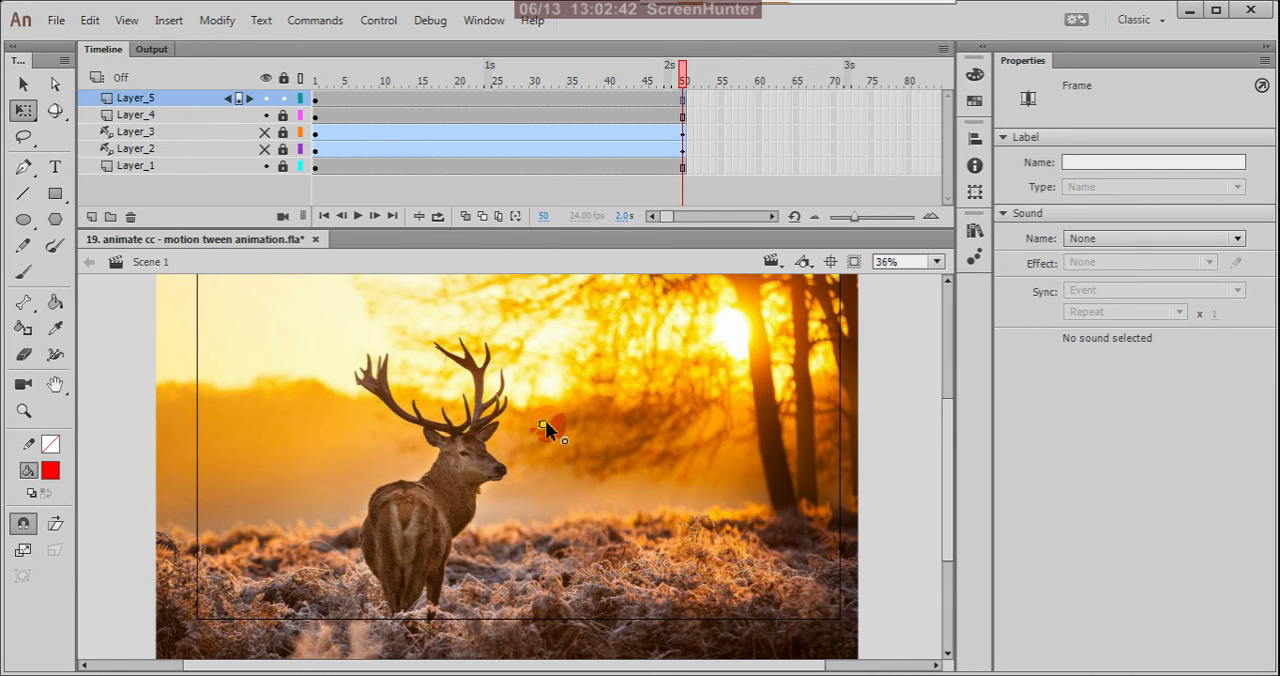
pyautogui.click(318, 104)
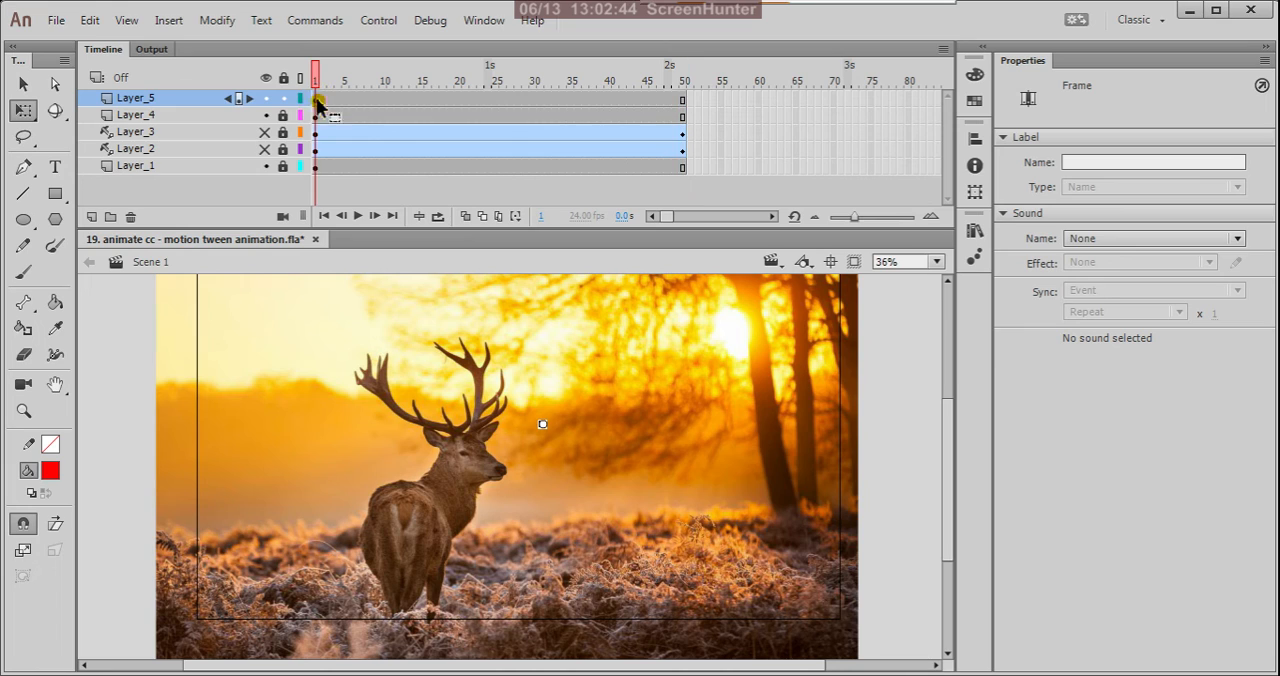
pyautogui.click(684, 103)
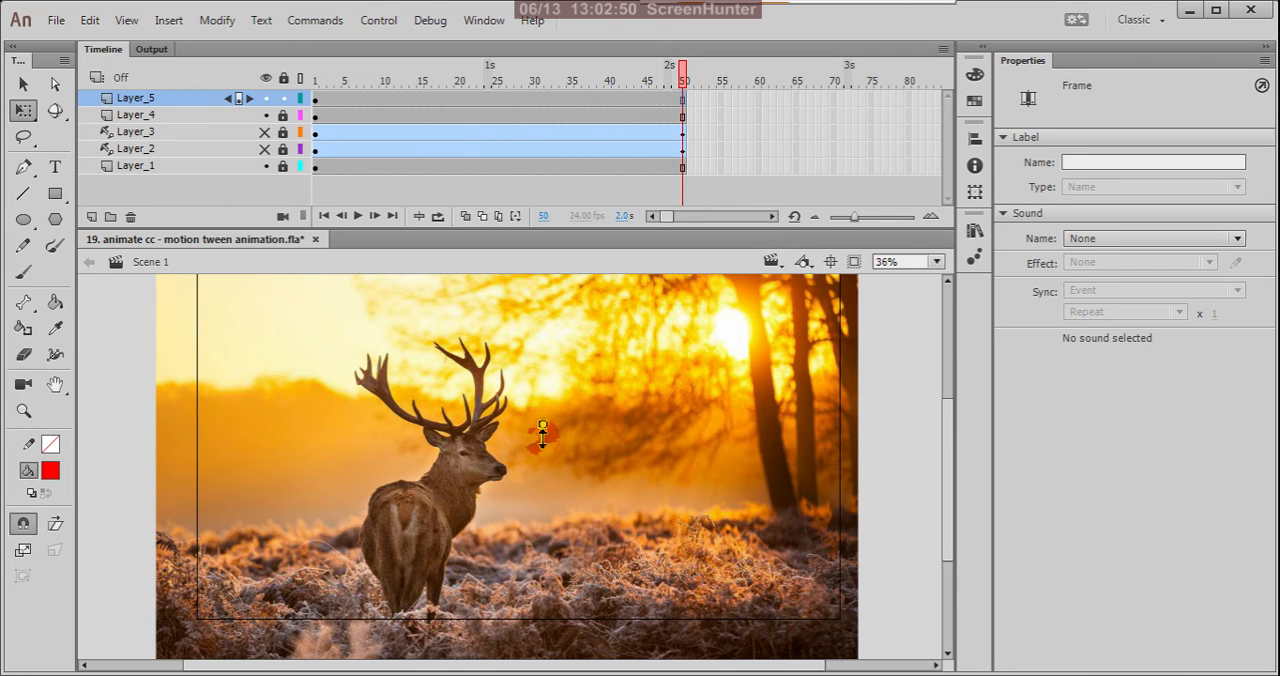
pyautogui.scroll(10, 542, 437)
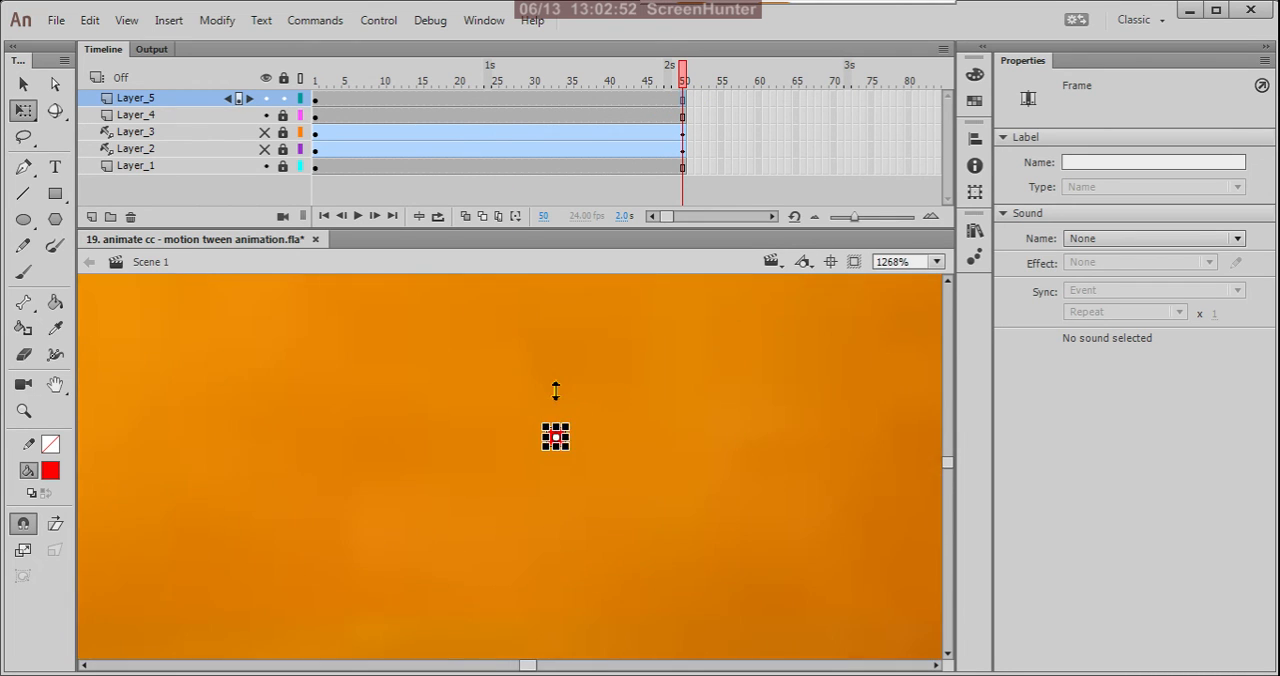
pyautogui.scroll(2, 565, 425)
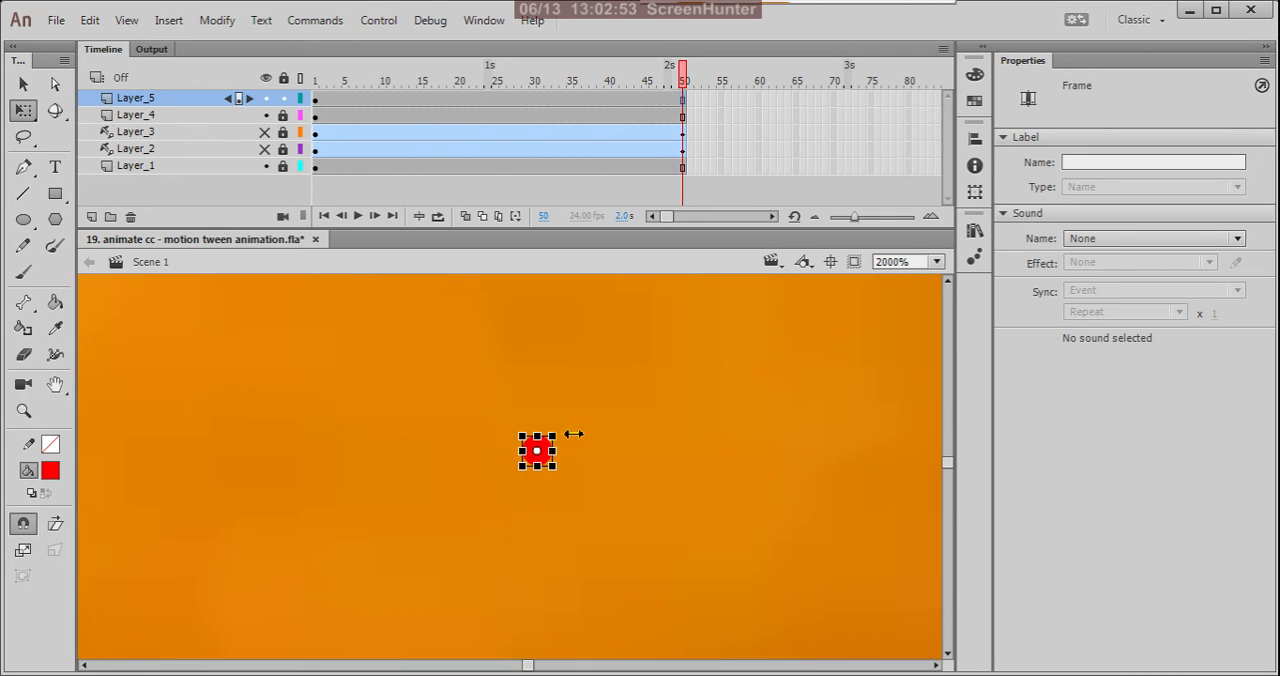
pyautogui.doubleClick(538, 472)
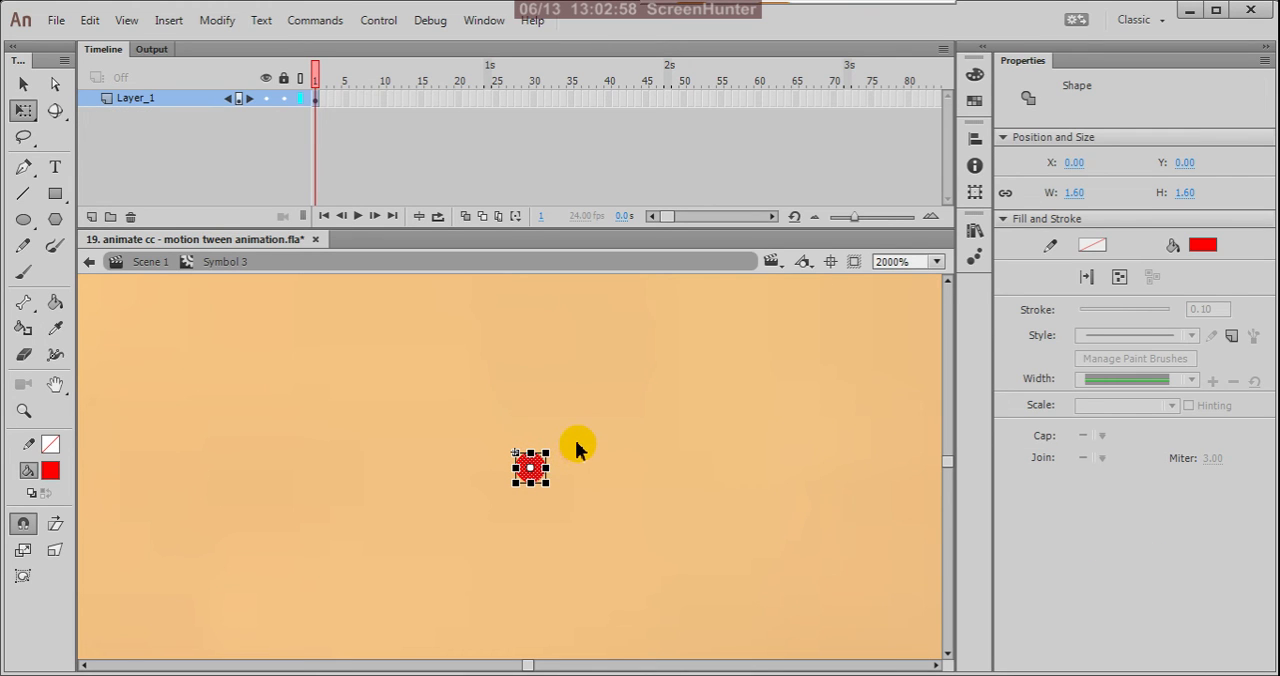
pyautogui.scroll(-2, 646, 378)
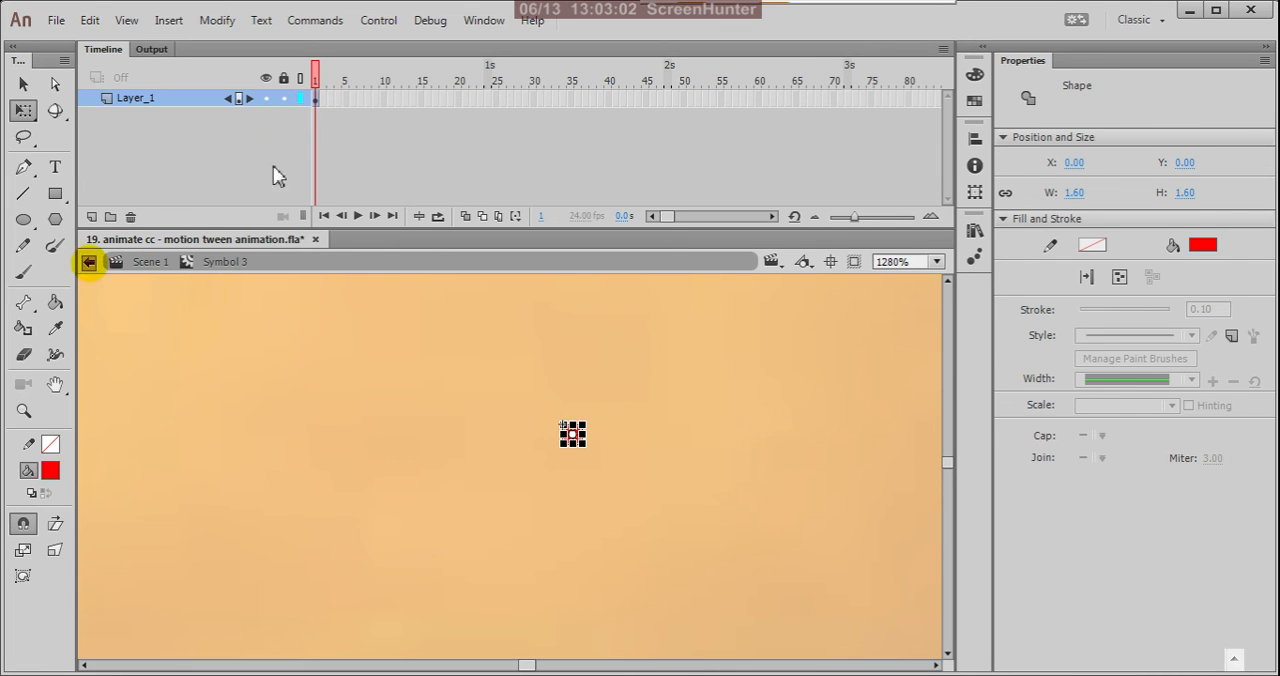
pyautogui.click(89, 261)
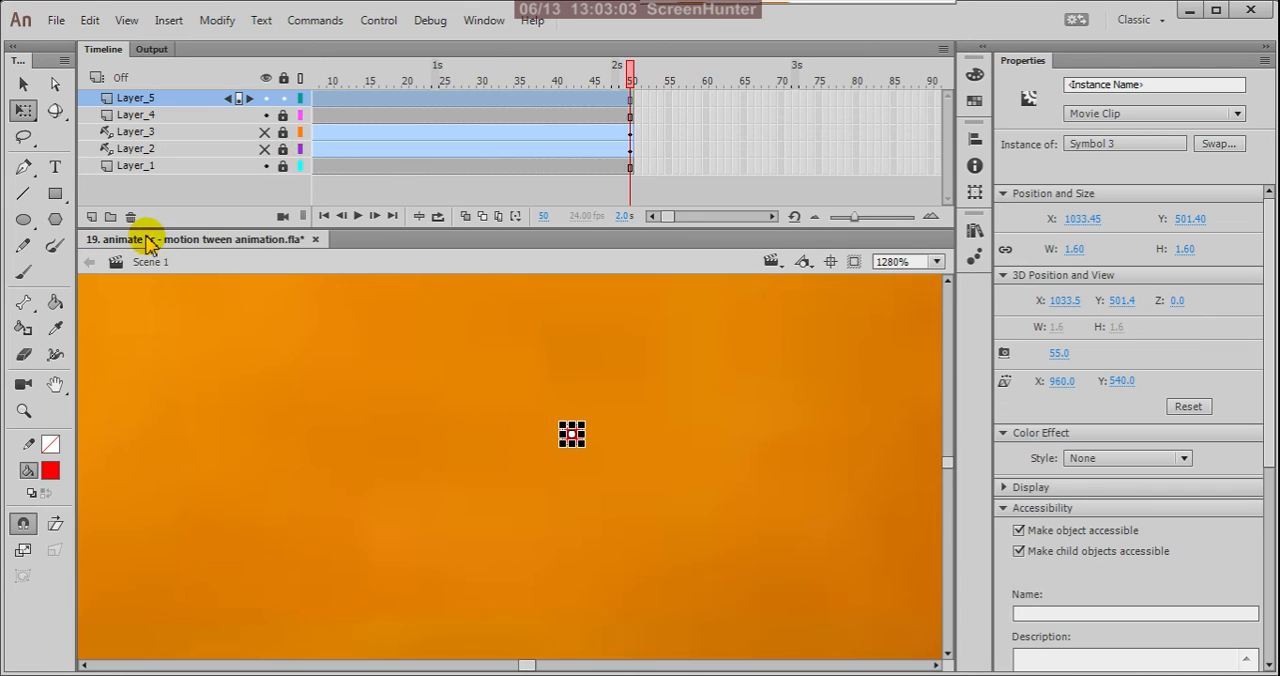
# Delete Layer_5 together with its tiny red circle.
pyautogui.click(210, 107)
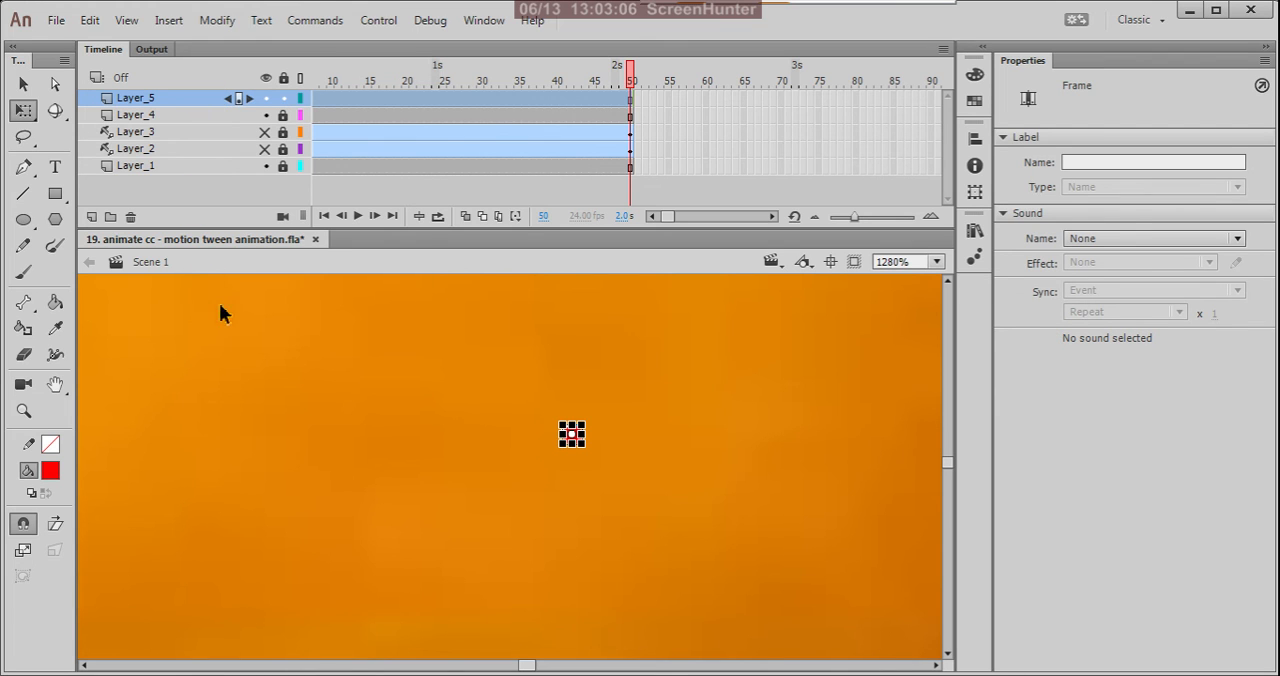
pyautogui.click(131, 217)
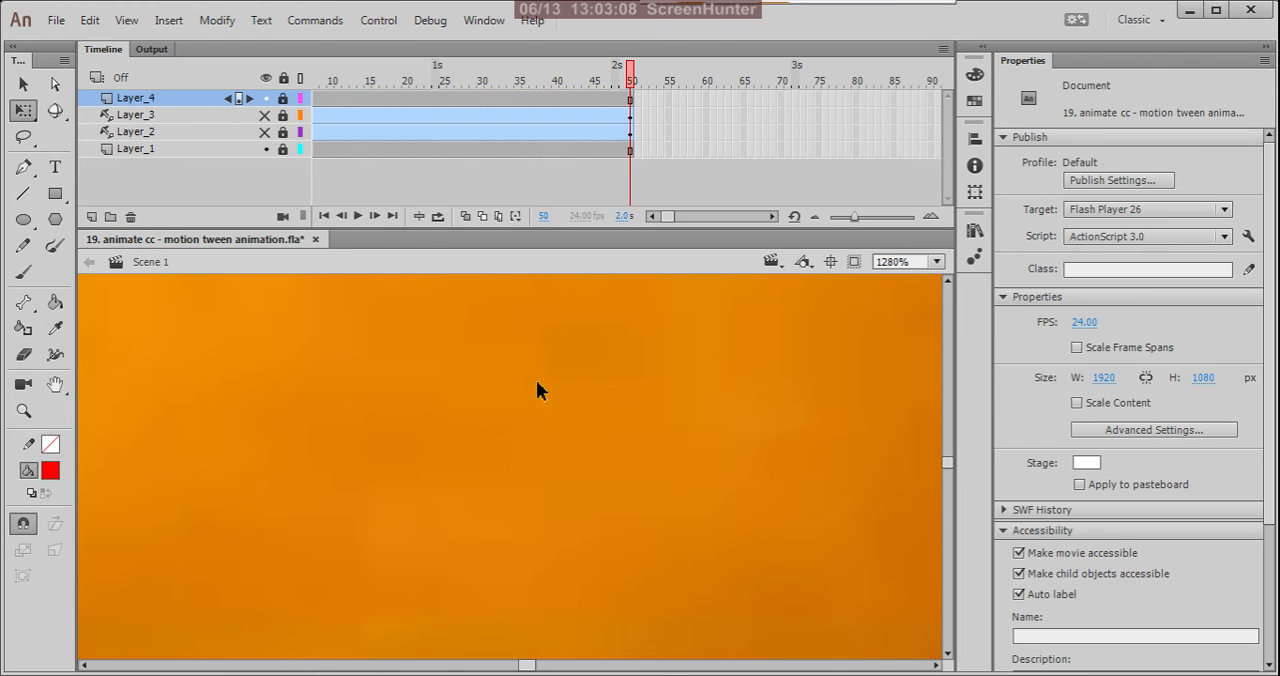
pyautogui.scroll(-10, 611, 413)
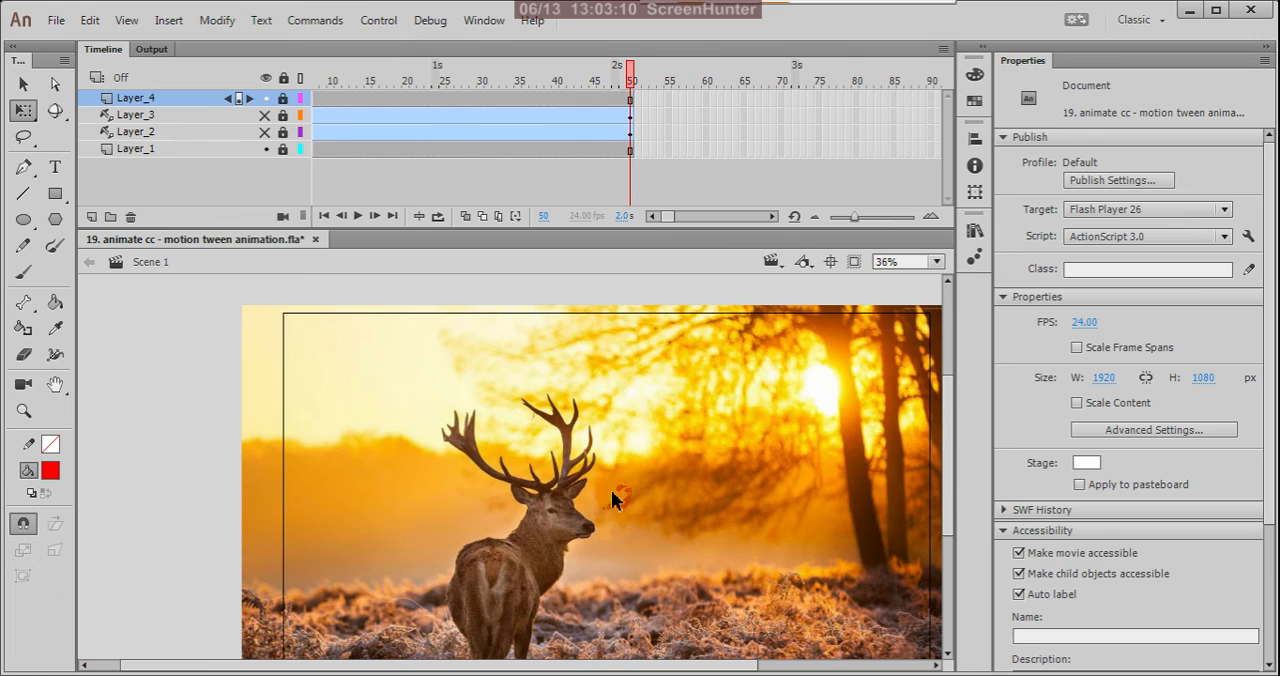
# Add a new layer above Layer_4 and draw a red circle without stroke, about 609 px in diameter, on its frame 1.
pyautogui.click(25, 220)
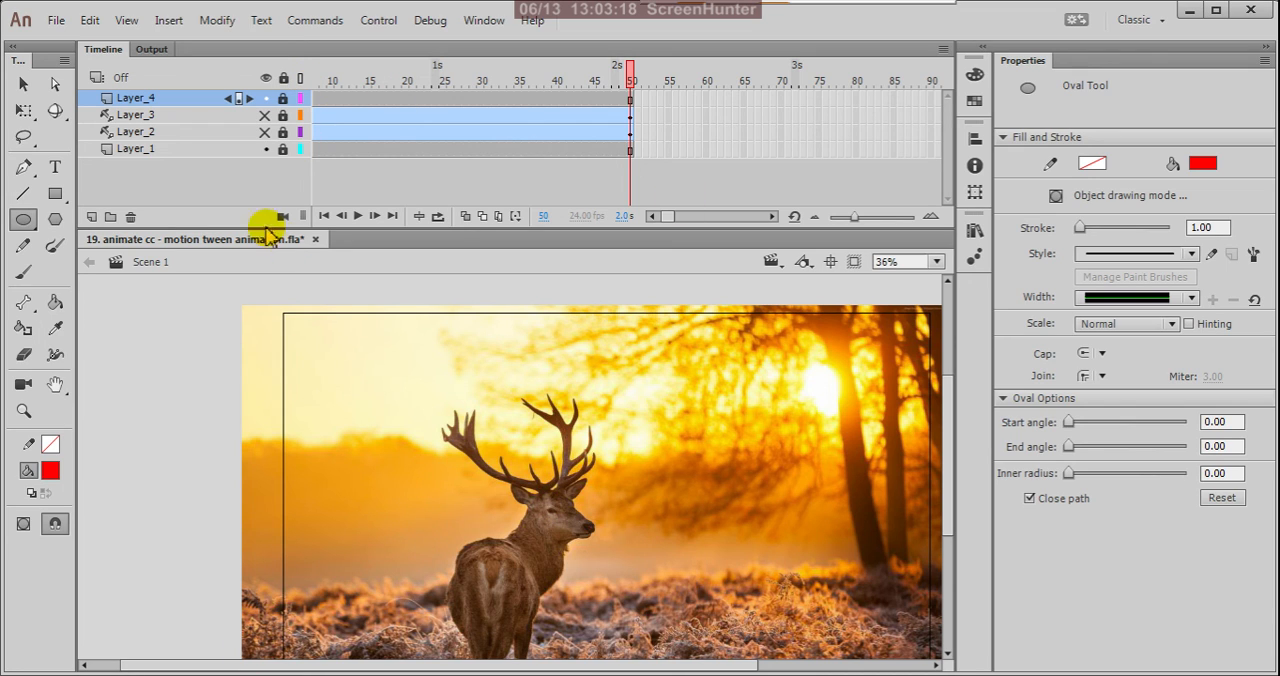
pyautogui.click(89, 215)
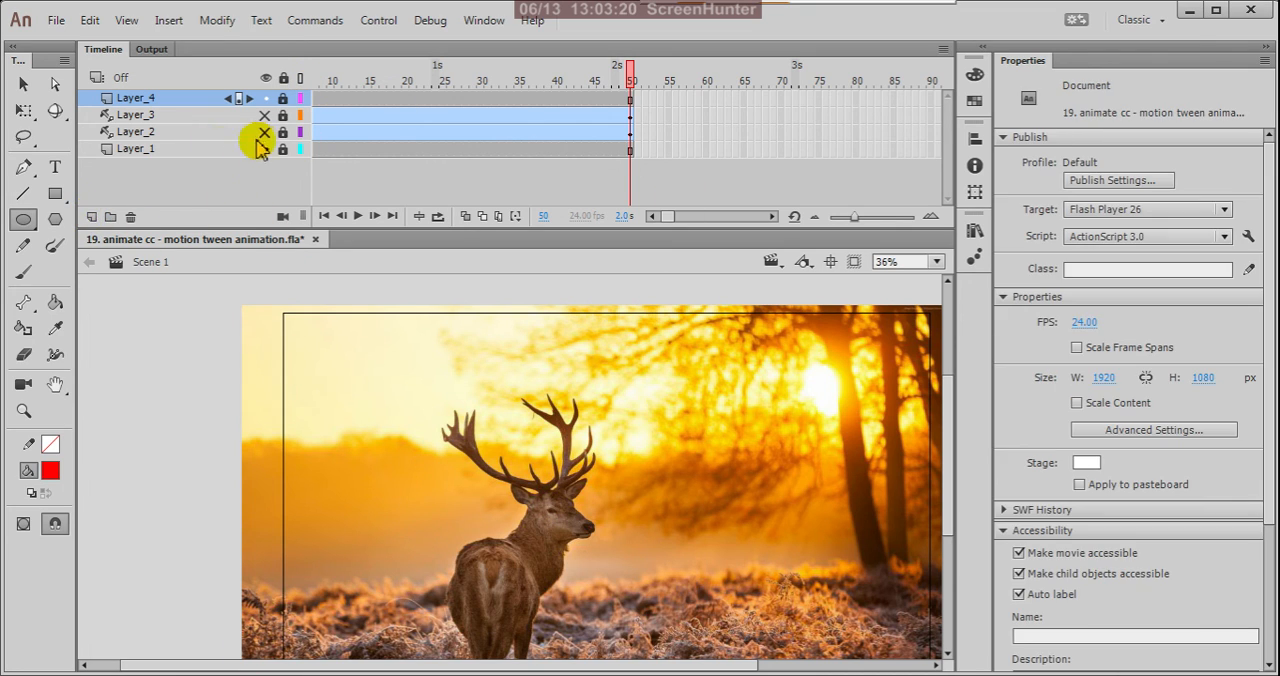
pyautogui.click(89, 216)
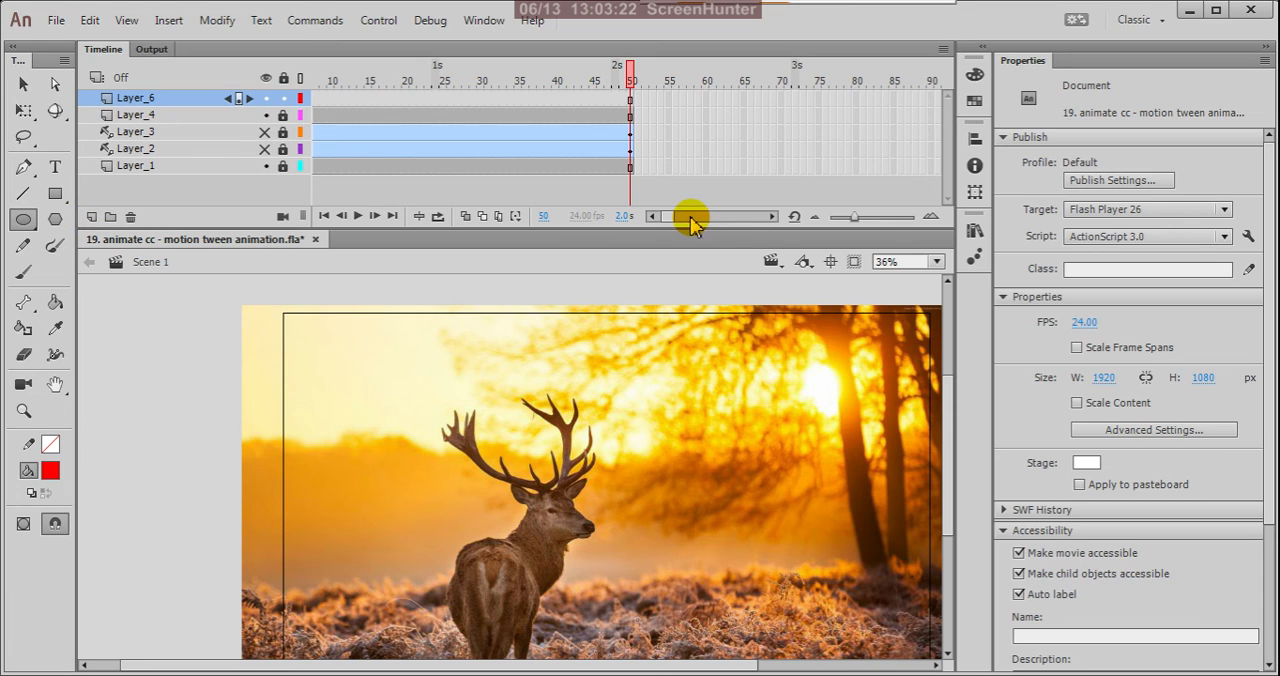
pyautogui.moveTo(668, 222); pyautogui.dragTo(658, 228)
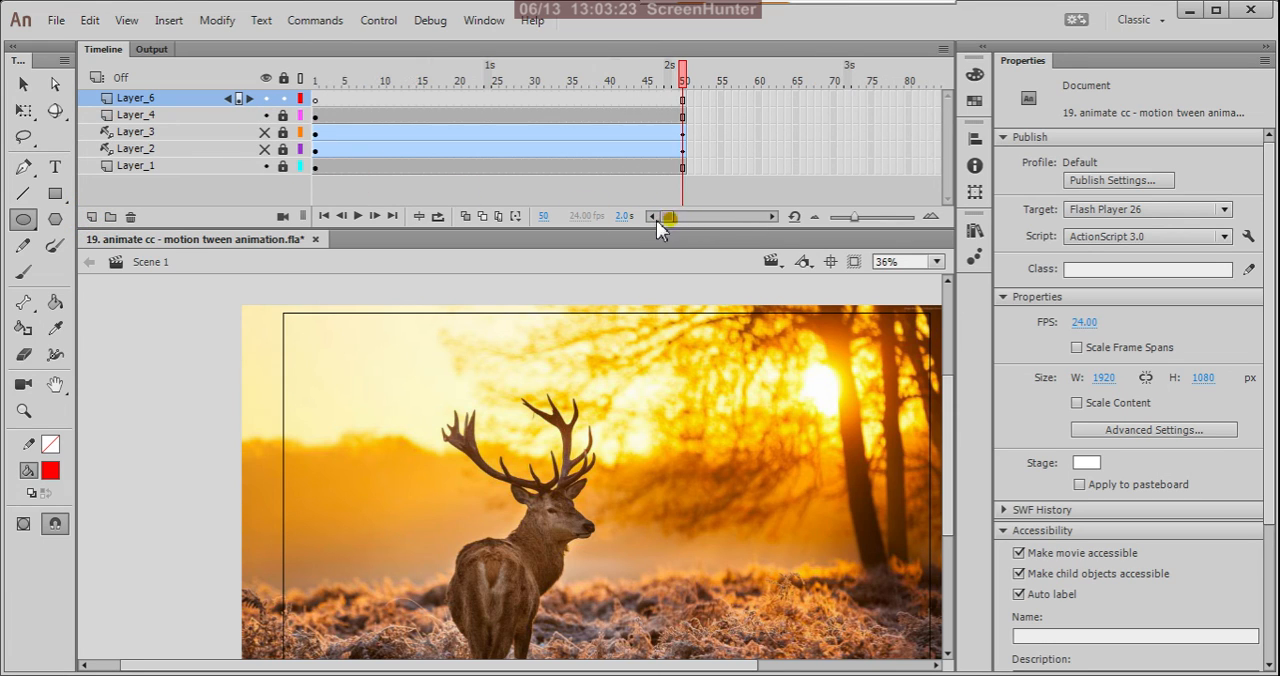
pyautogui.click(315, 99)
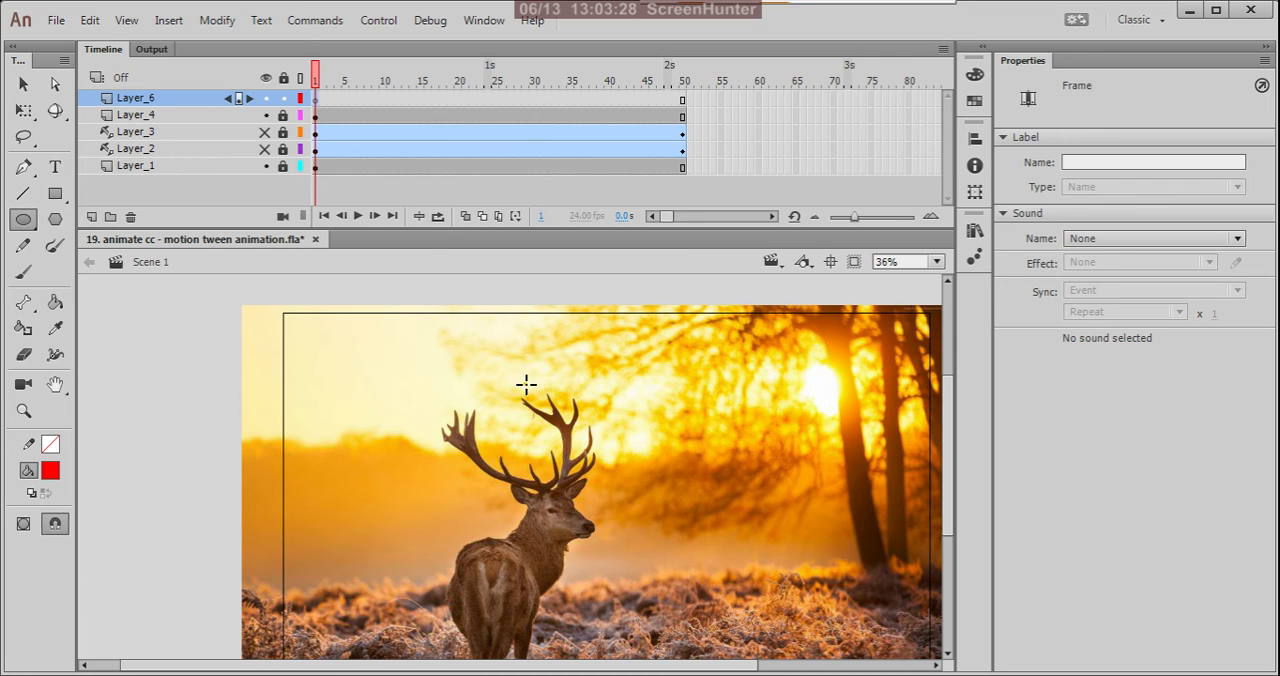
pyautogui.moveTo(526, 384); pyautogui.dragTo(731, 567)
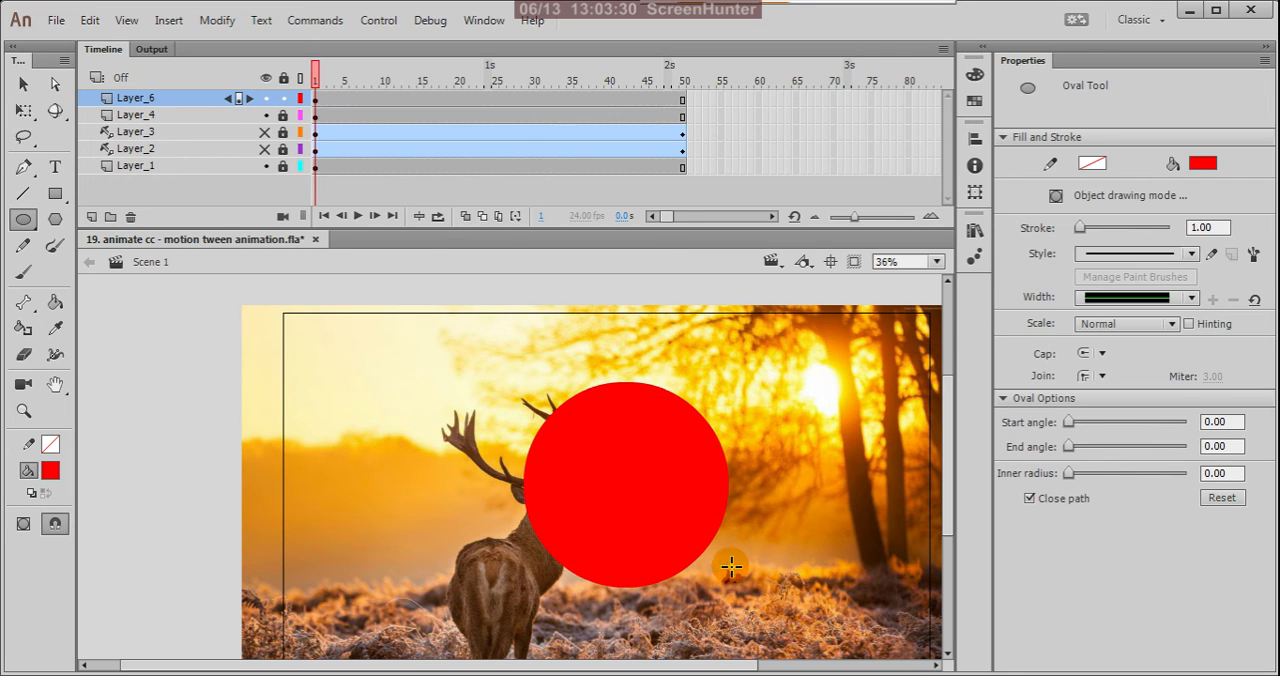
# Convert the red circle to a Movie Clip symbol with centre registration, keeping the default name.
pyautogui.click(23, 84)
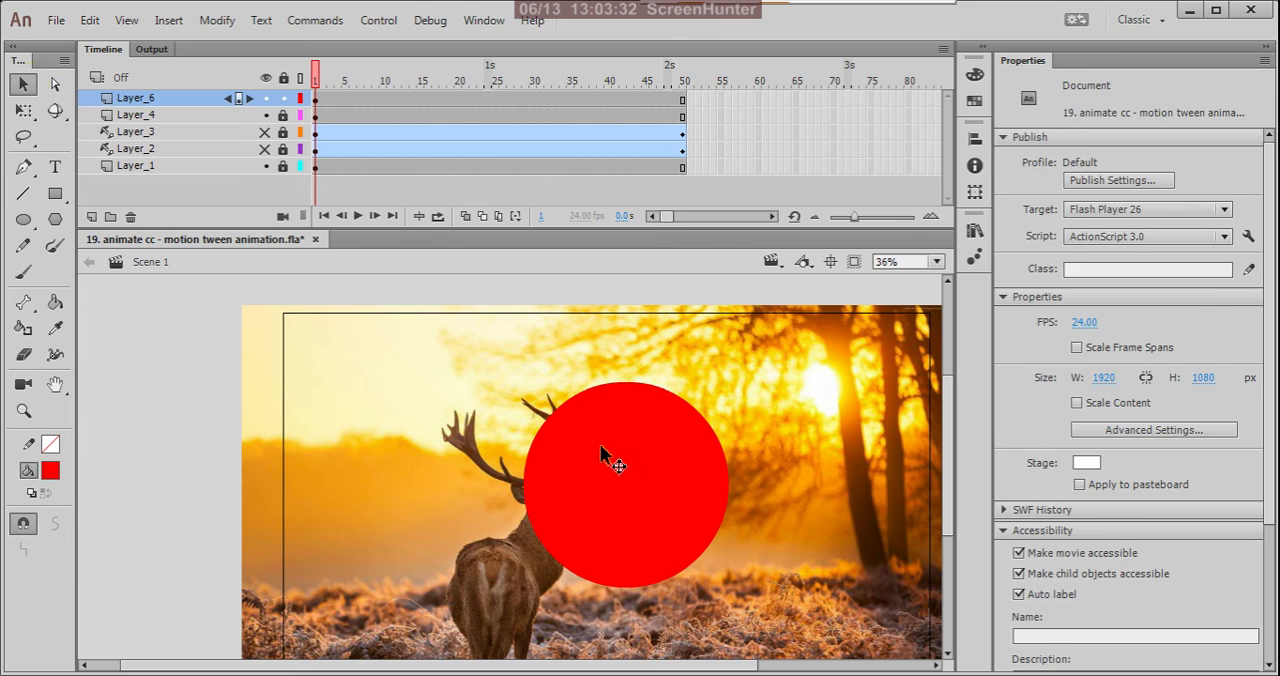
pyautogui.click(603, 452)
pyautogui.rightClick(652, 457)
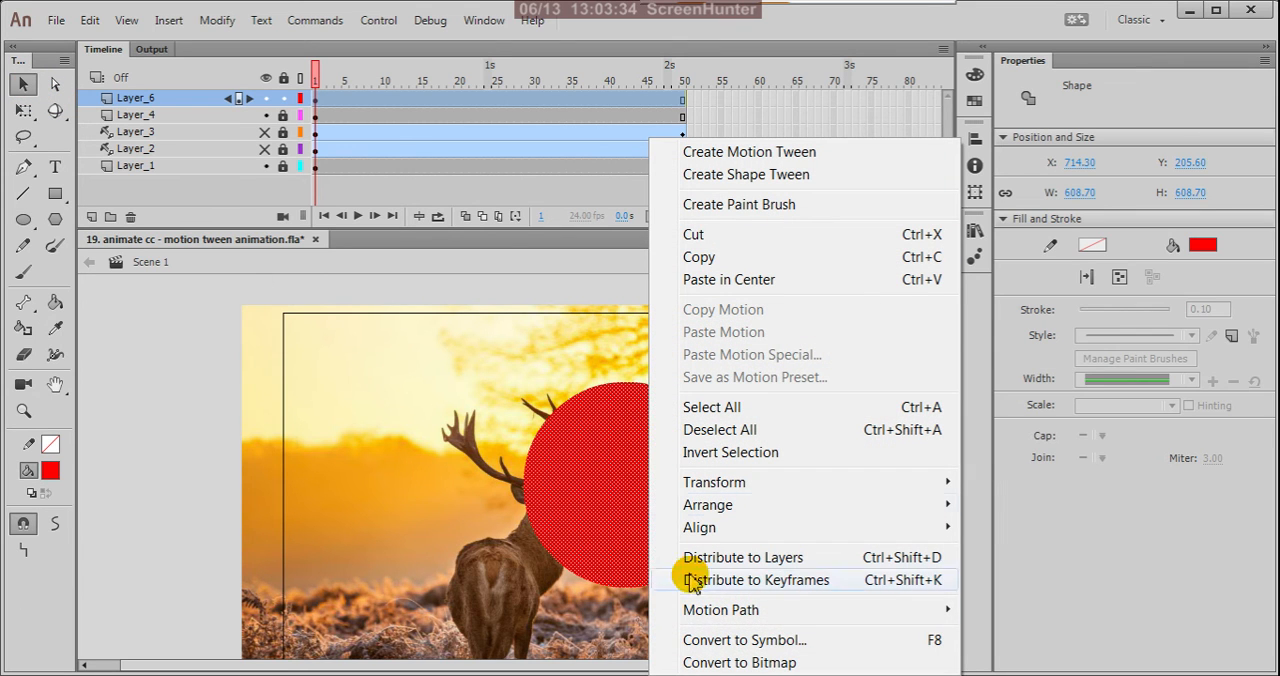
pyautogui.click(737, 641)
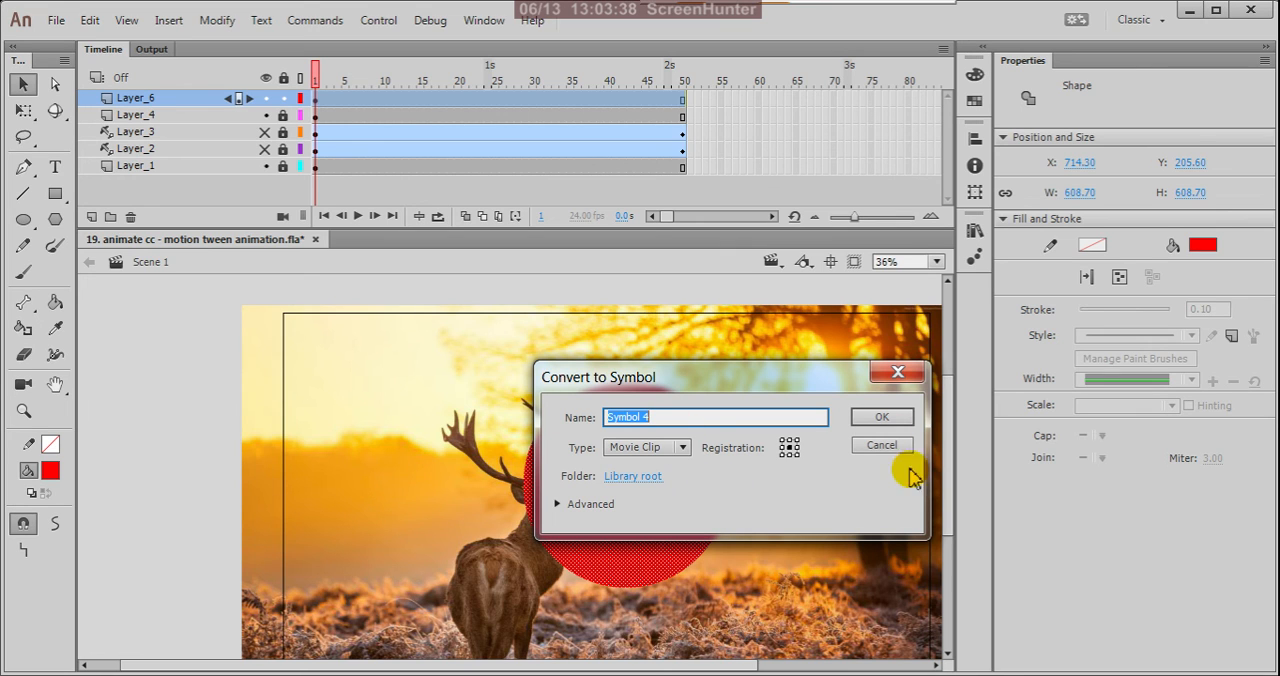
pyautogui.click(880, 418)
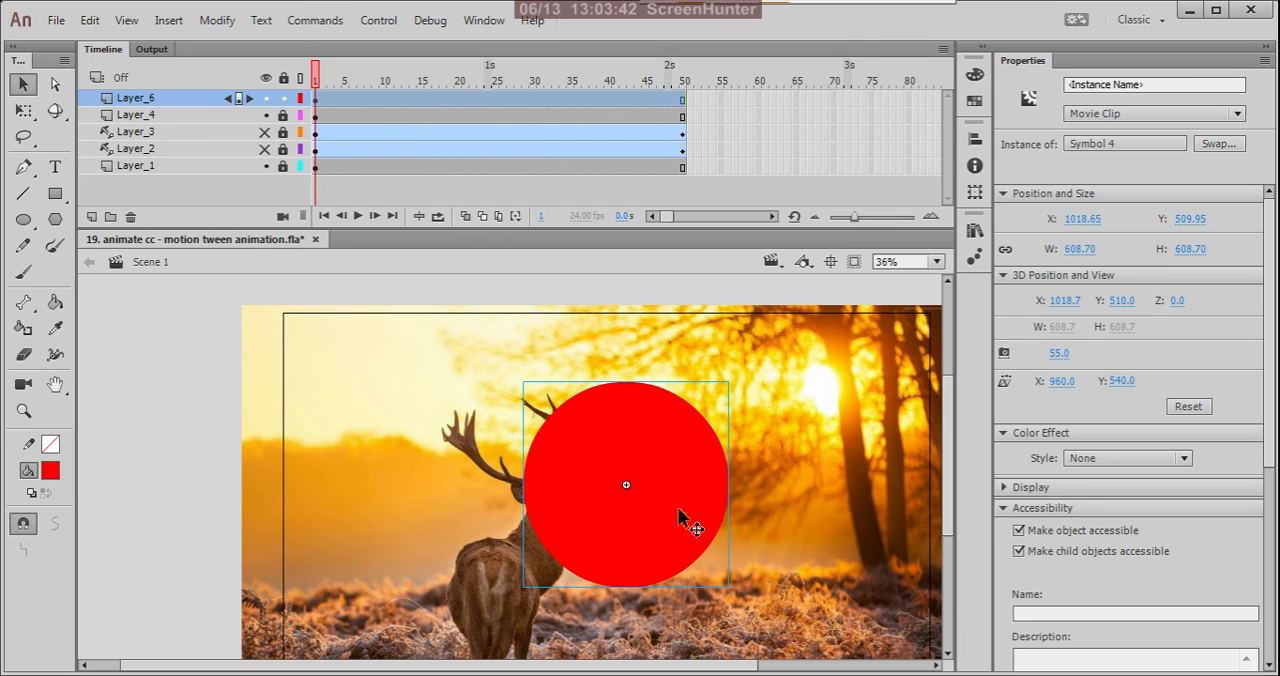
# Shrink the circle proportionally about its centre on frame 1 of Layer_6 to about 2 px in diameter.
pyautogui.scroll(-2, 662, 491)
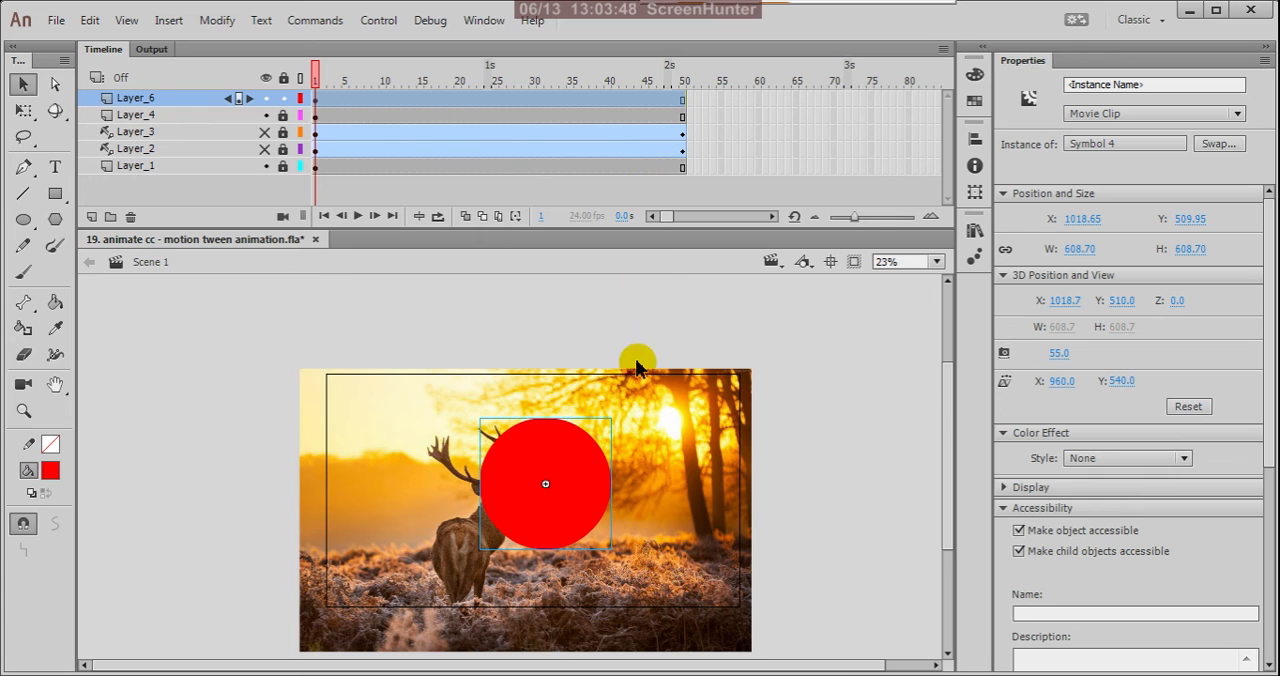
pyautogui.press('q')
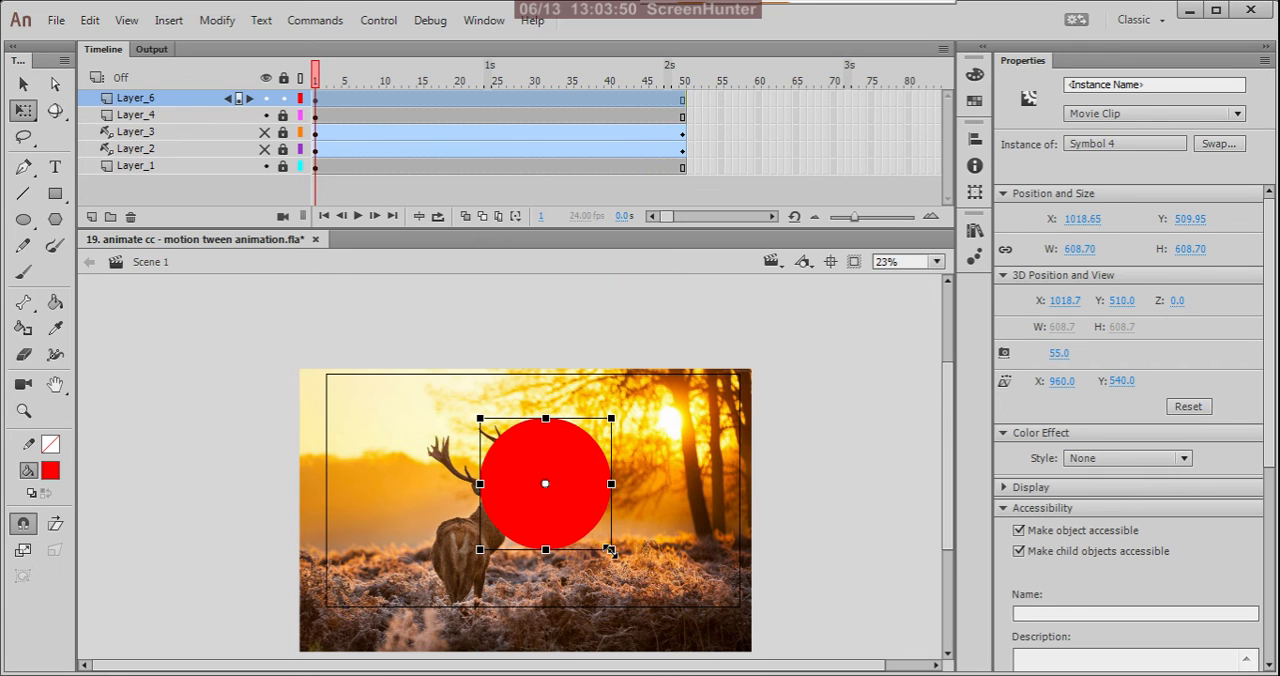
pyautogui.moveTo(612, 553); pyautogui.dragTo(558, 501)
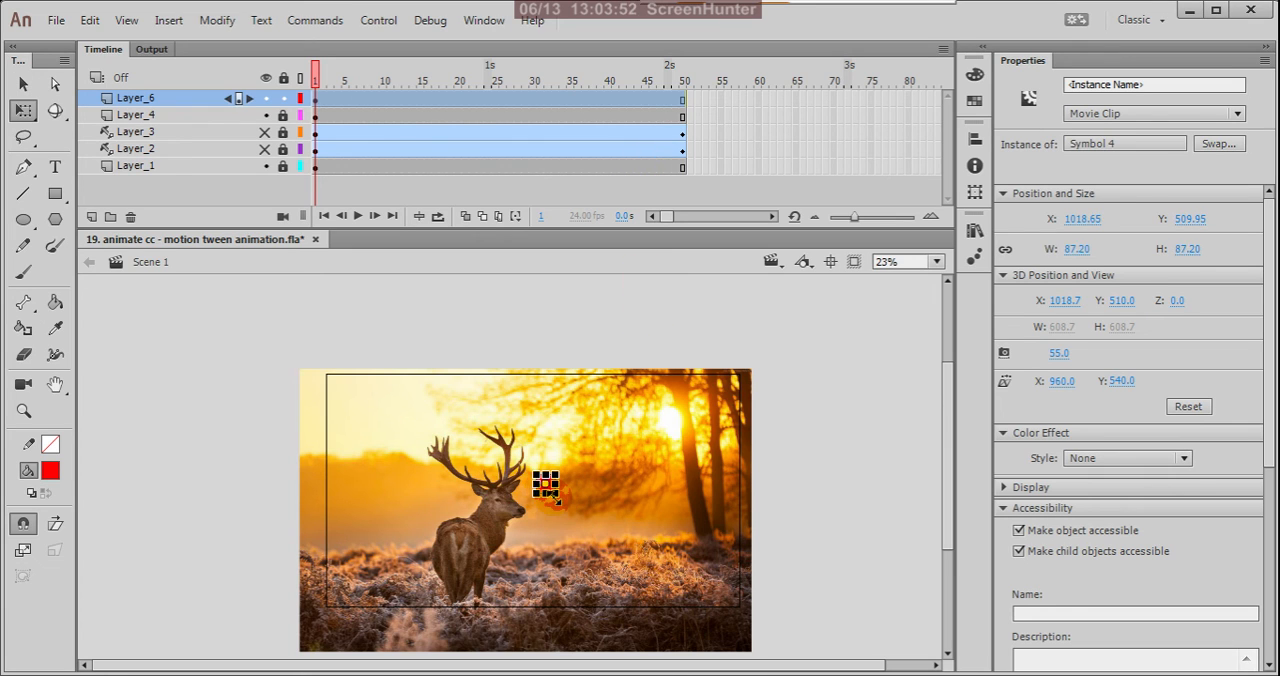
pyautogui.scroll(10, 556, 497)
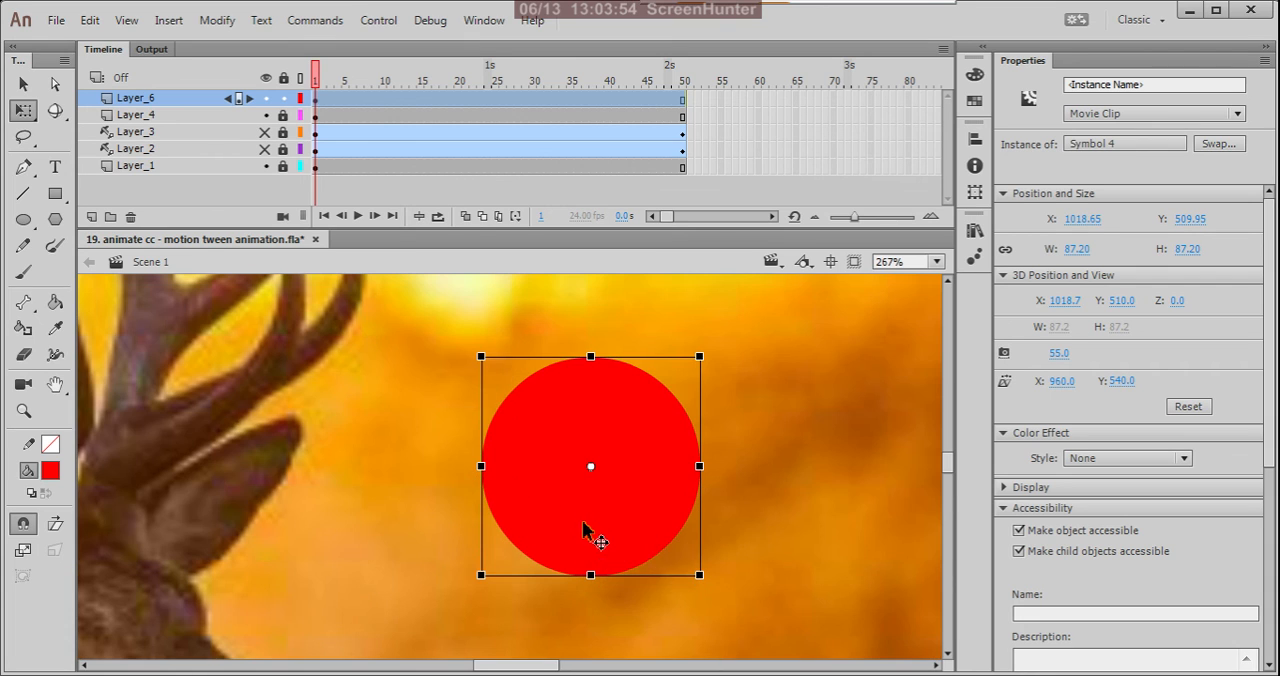
pyautogui.moveTo(698, 575); pyautogui.dragTo(606, 482)
pyautogui.scroll(8, 592, 484)
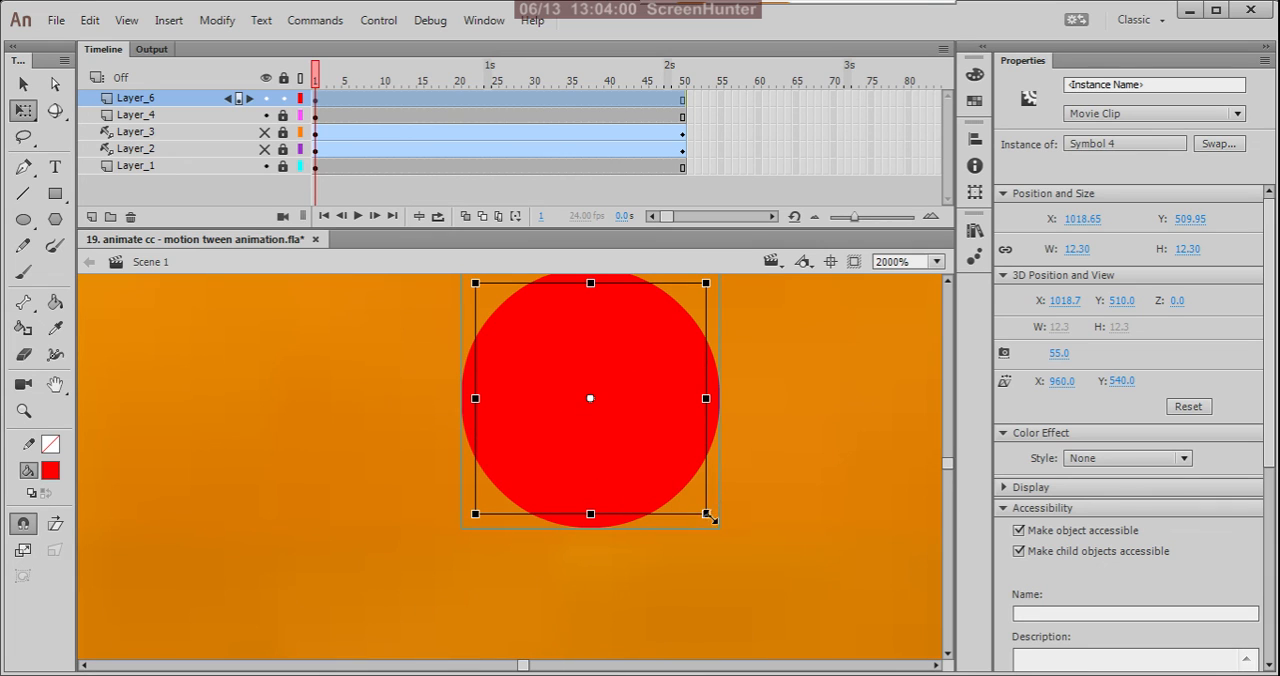
pyautogui.moveTo(708, 515); pyautogui.dragTo(624, 421)
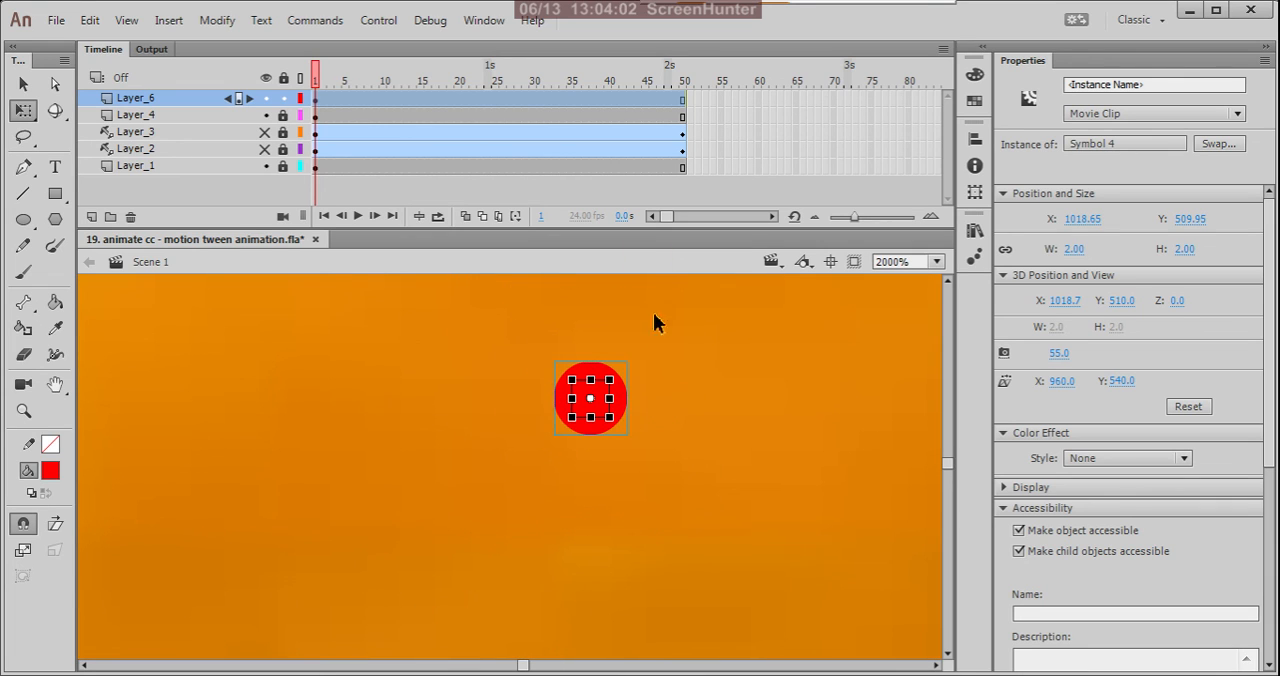
# Create a motion tween on Layer_6 from frame 50.
pyautogui.click(683, 99)
pyautogui.rightClick(683, 99)
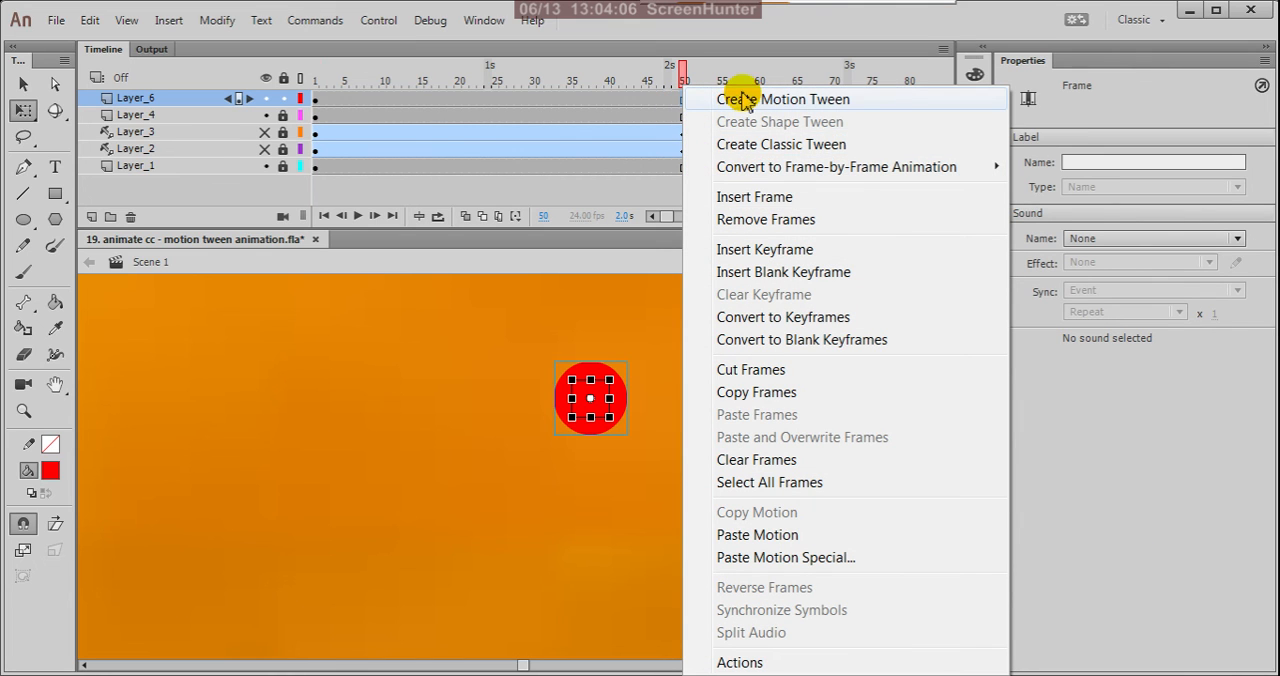
pyautogui.click(783, 99)
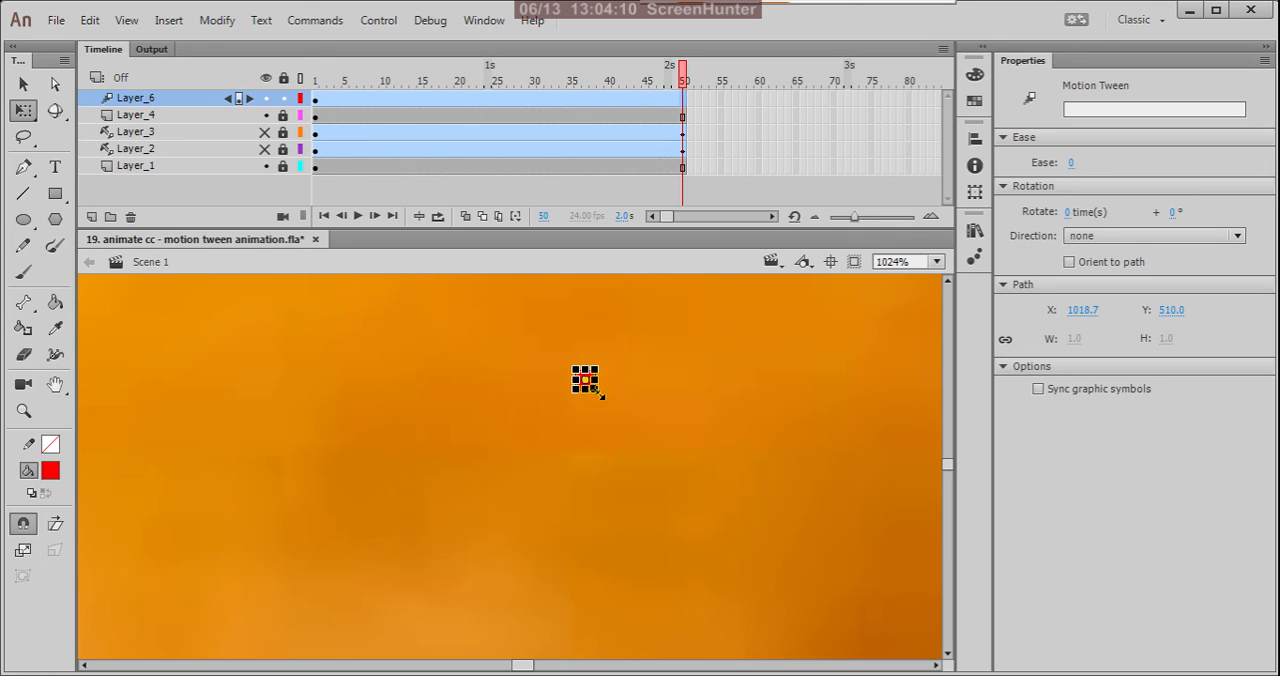
# Enlarge the circle proportionally about its centre on frame 50 of Layer_6 to about 3704 px in diameter, covering the whole stage.
pyautogui.moveTo(598, 393); pyautogui.dragTo(814, 607)
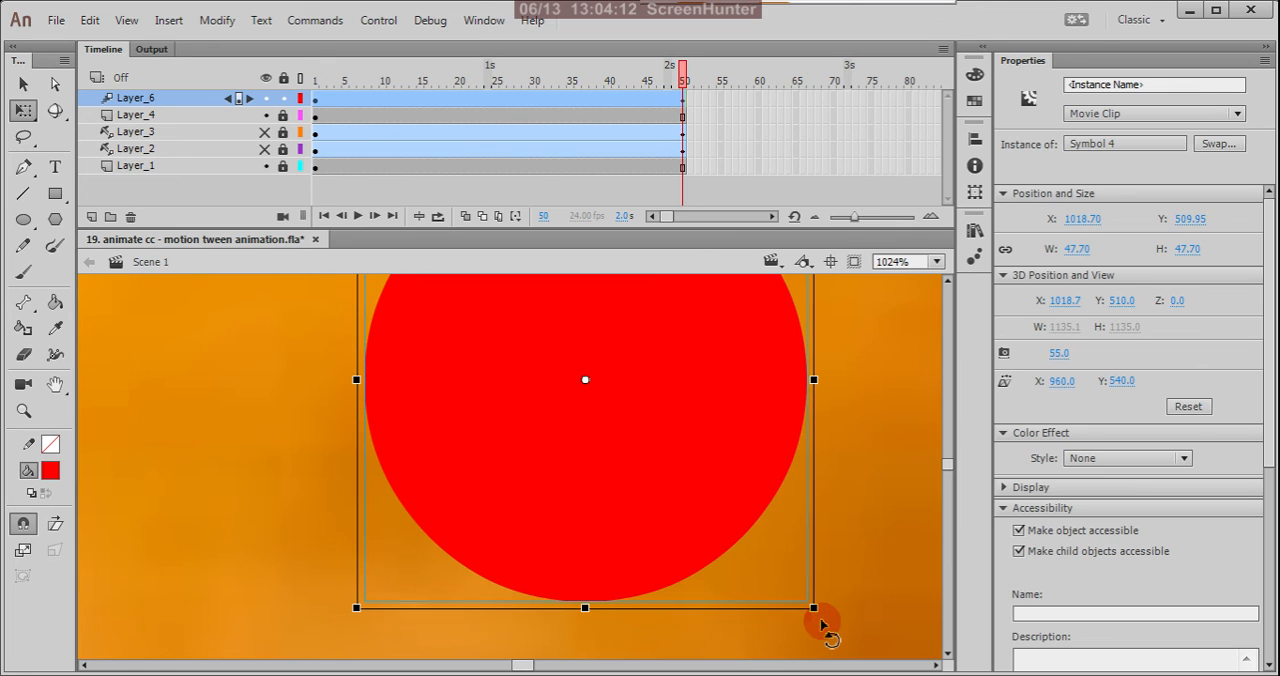
pyautogui.scroll(-6, 587, 412)
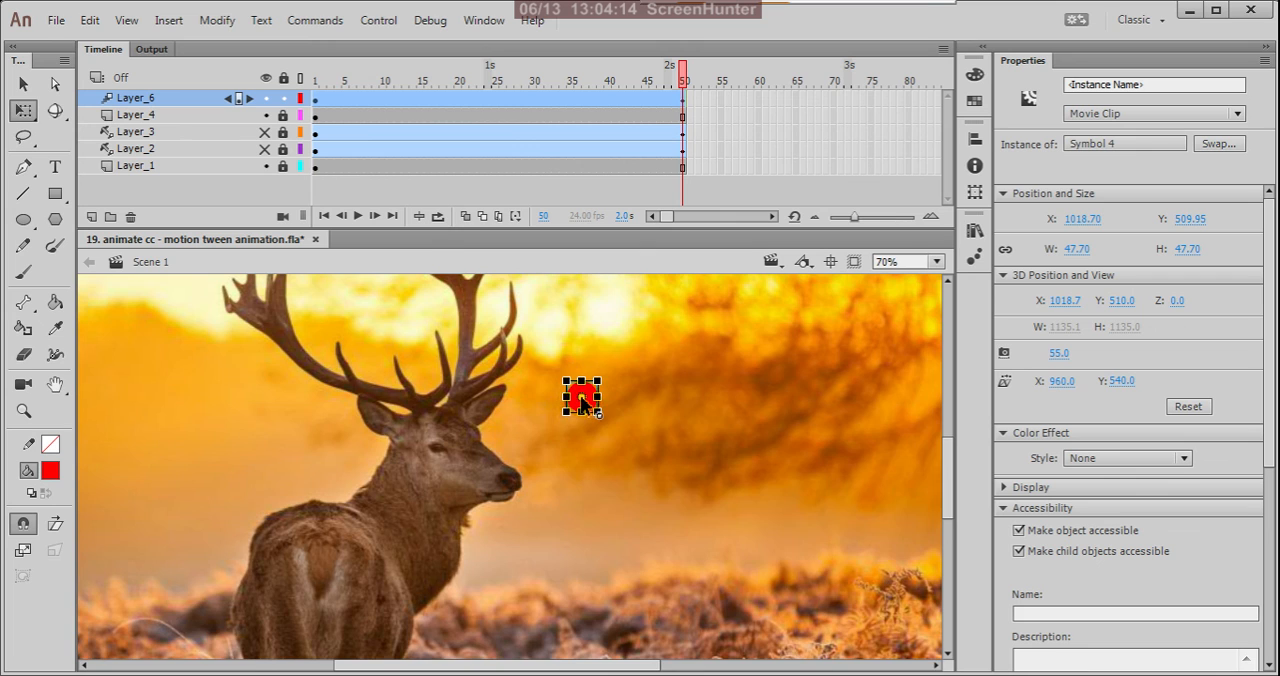
pyautogui.moveTo(603, 418); pyautogui.dragTo(929, 663)
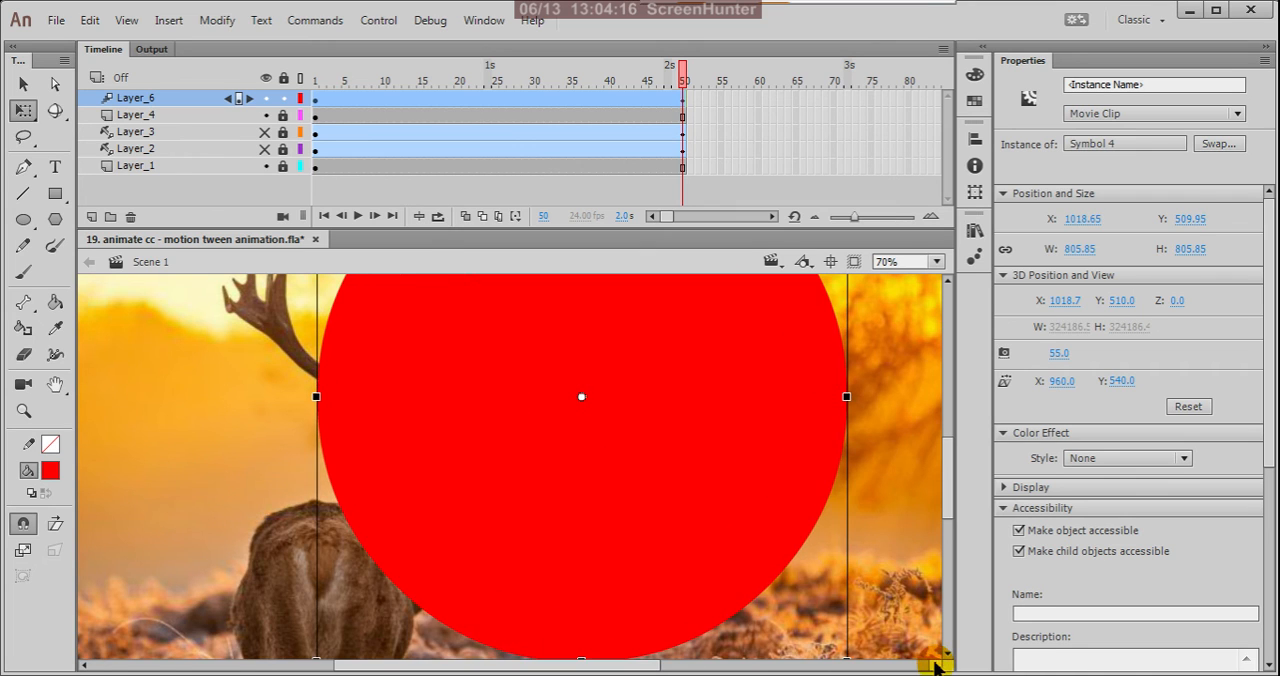
pyautogui.scroll(-3, 605, 430)
pyautogui.scroll(-1, 600, 421)
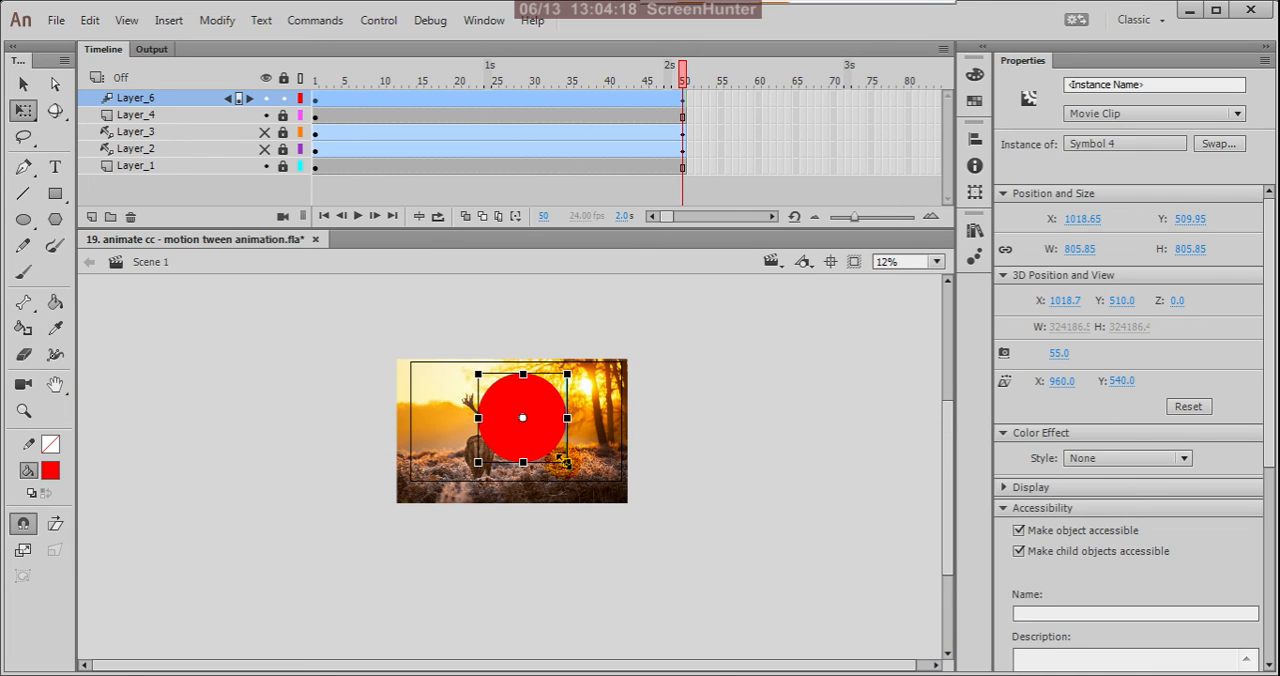
pyautogui.moveTo(570, 466); pyautogui.dragTo(848, 624)
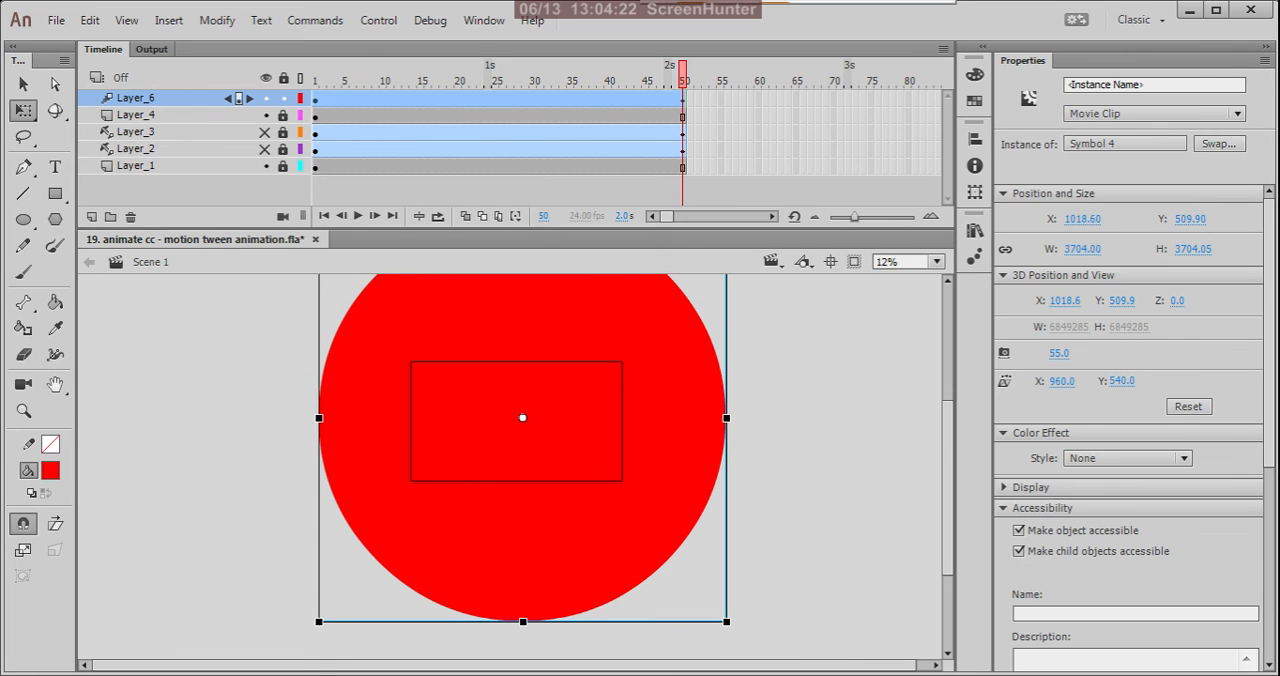
# Turn Layer_6 into a mask for Layer_4 and scrub through the timeline from frame 1 to preview the reveal.
pyautogui.moveTo(683, 80); pyautogui.dragTo(303, 148)
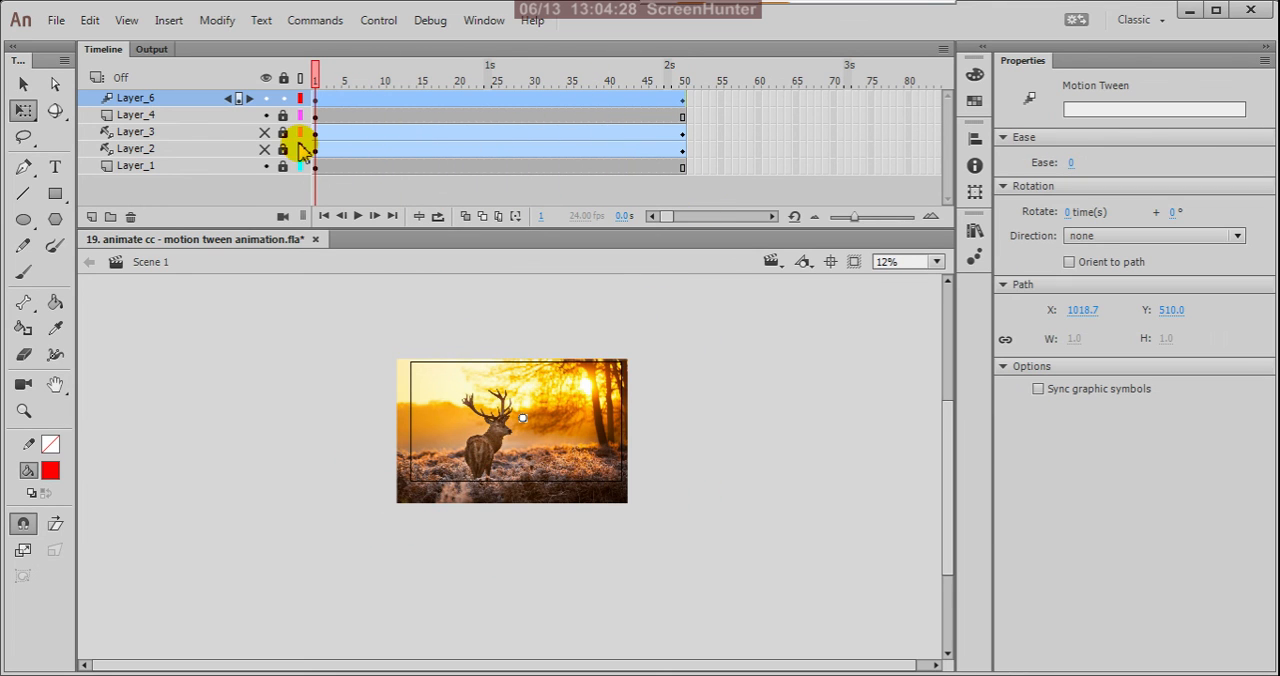
pyautogui.rightClick(166, 96)
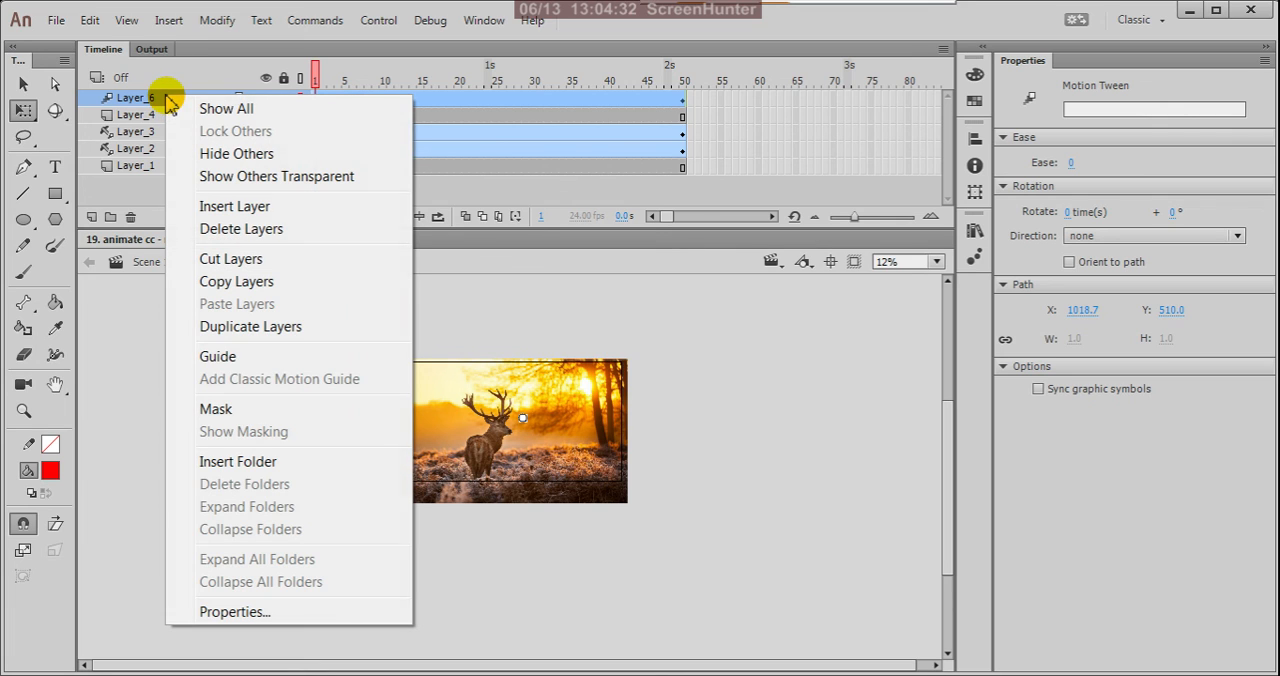
pyautogui.click(215, 409)
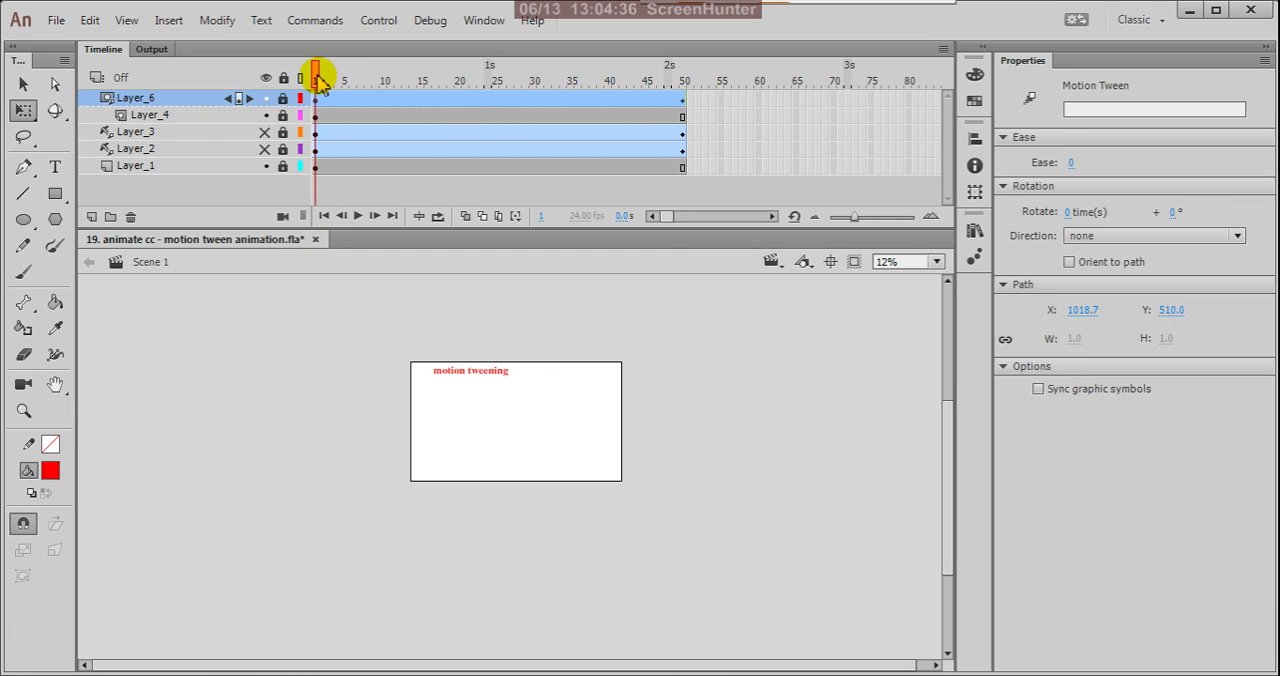
pyautogui.moveTo(318, 77); pyautogui.dragTo(503, 161)
pyautogui.moveTo(367, 140); pyautogui.dragTo(310, 165)
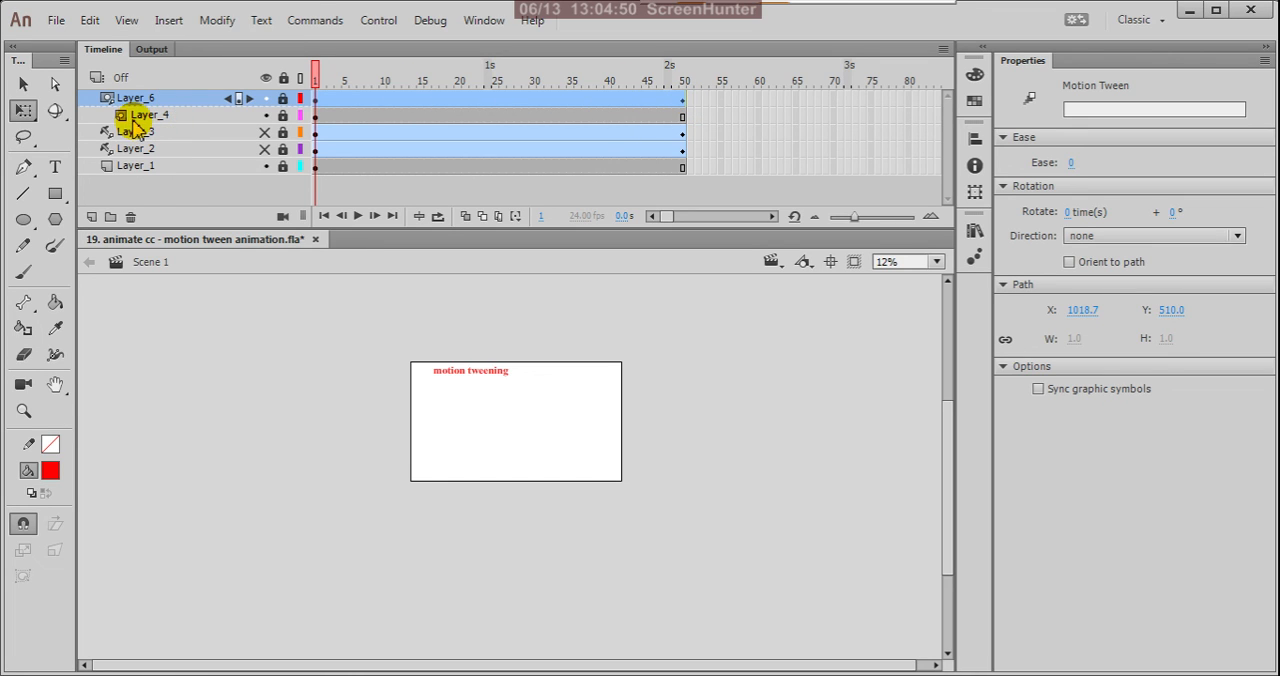
# Set the document's stage colour to black (#000000) and play the movie in a test window, closing it when done.
pyautogui.click(480, 450)
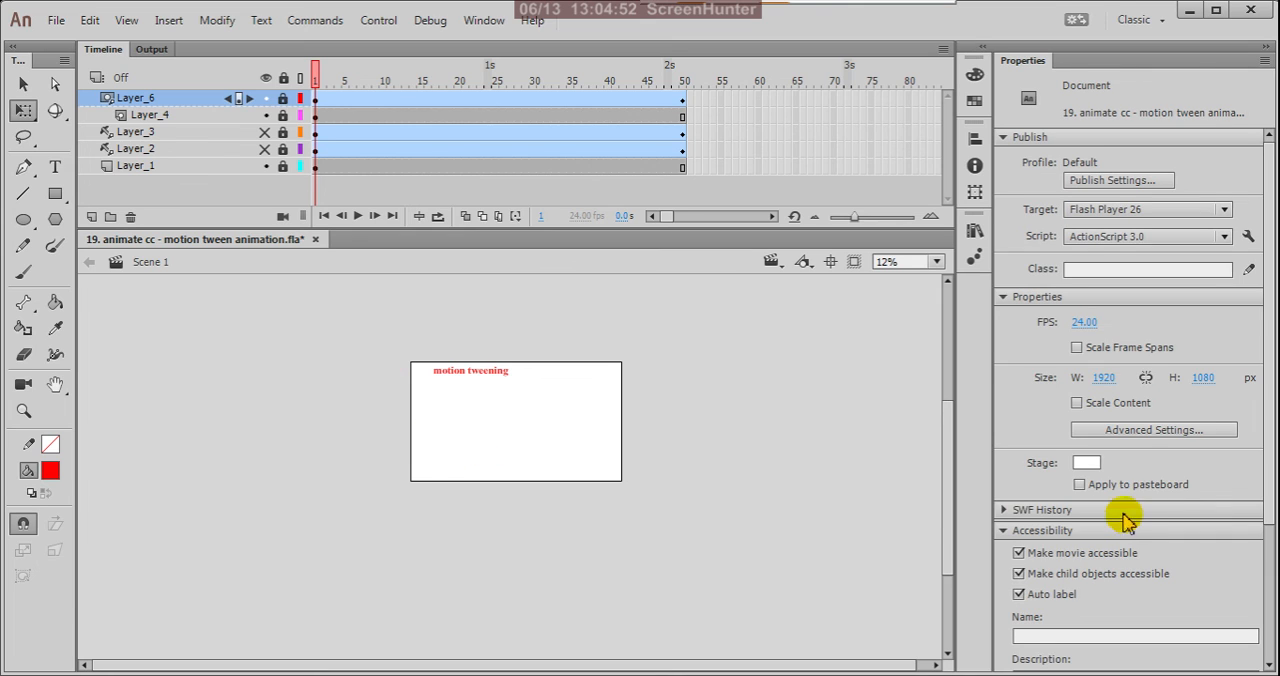
pyautogui.click(1086, 463)
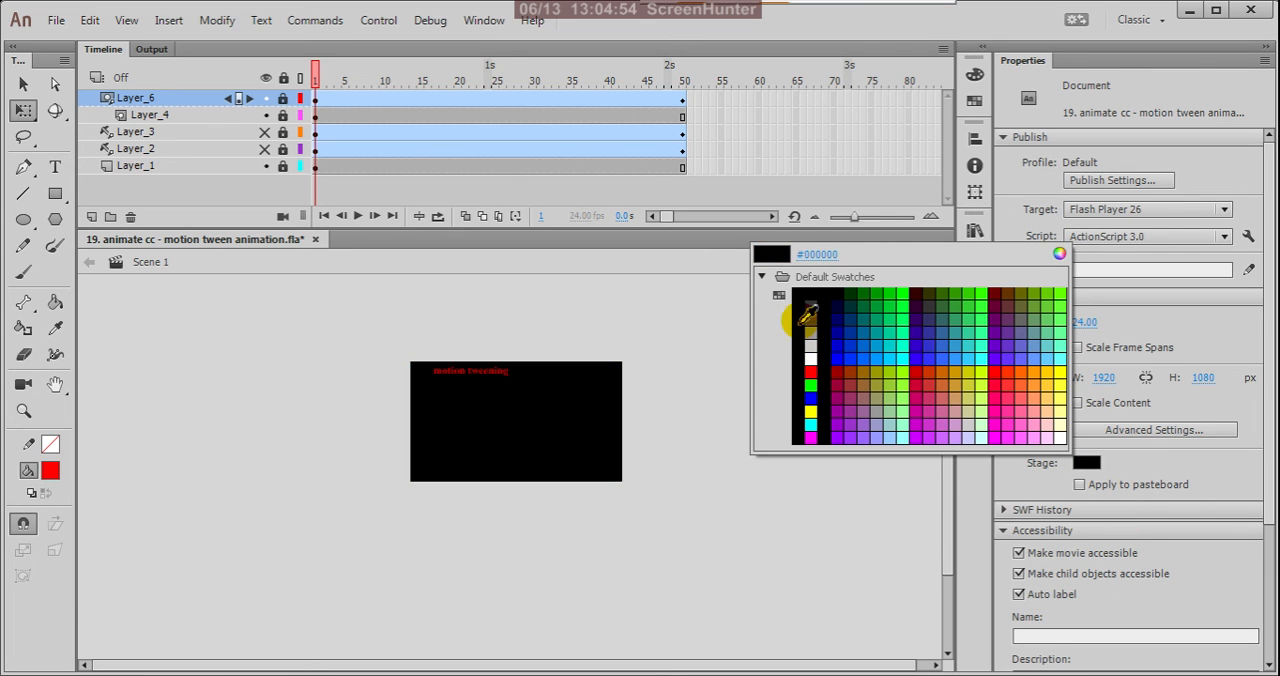
pyautogui.click(800, 296)
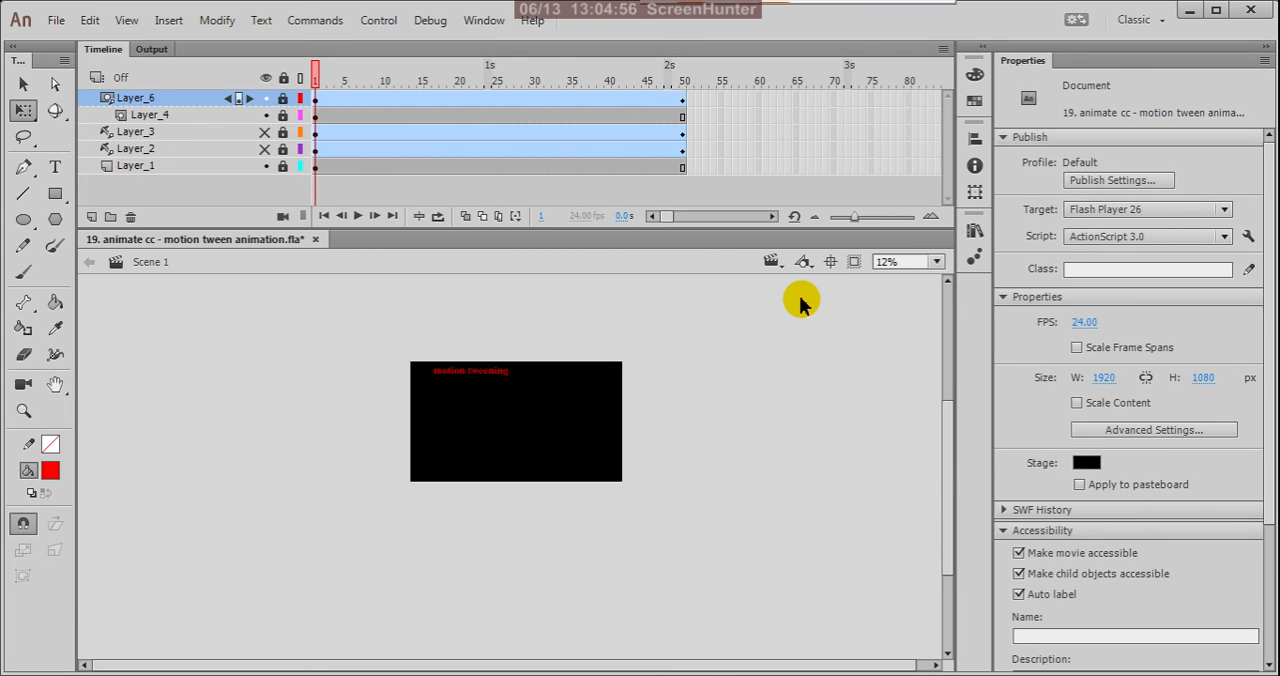
pyautogui.hotkey('ctrl', 'Return')
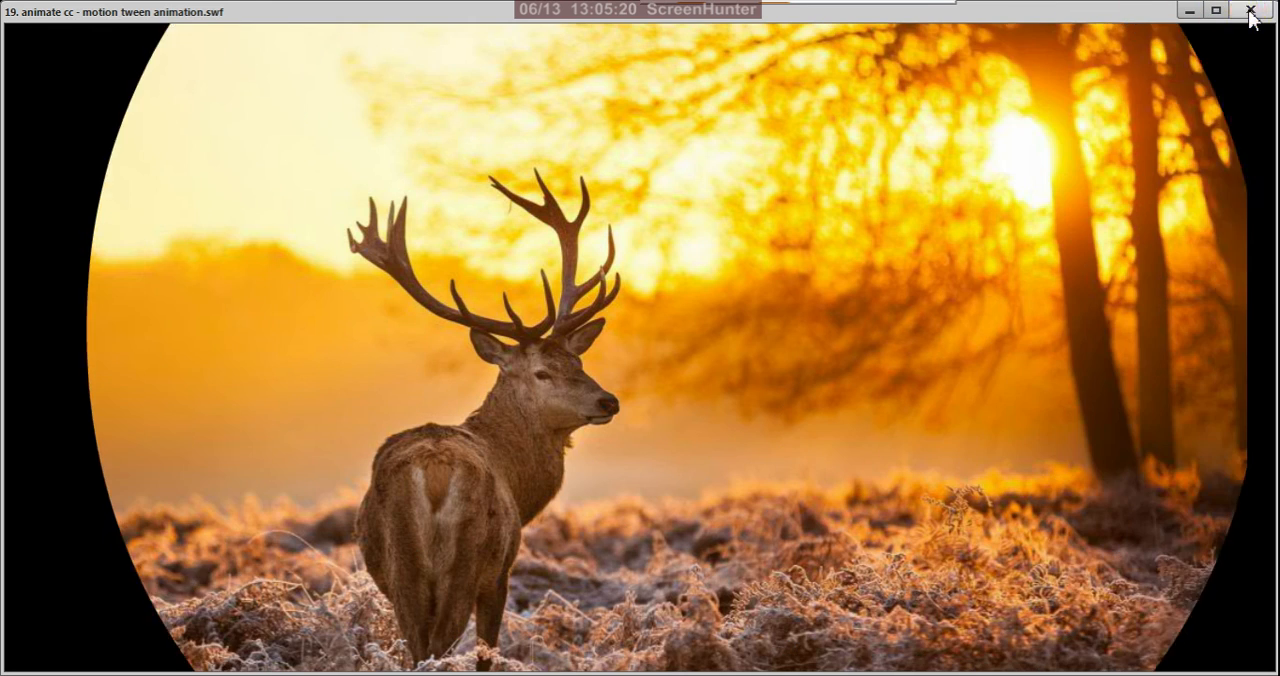
pyautogui.click(1250, 9)
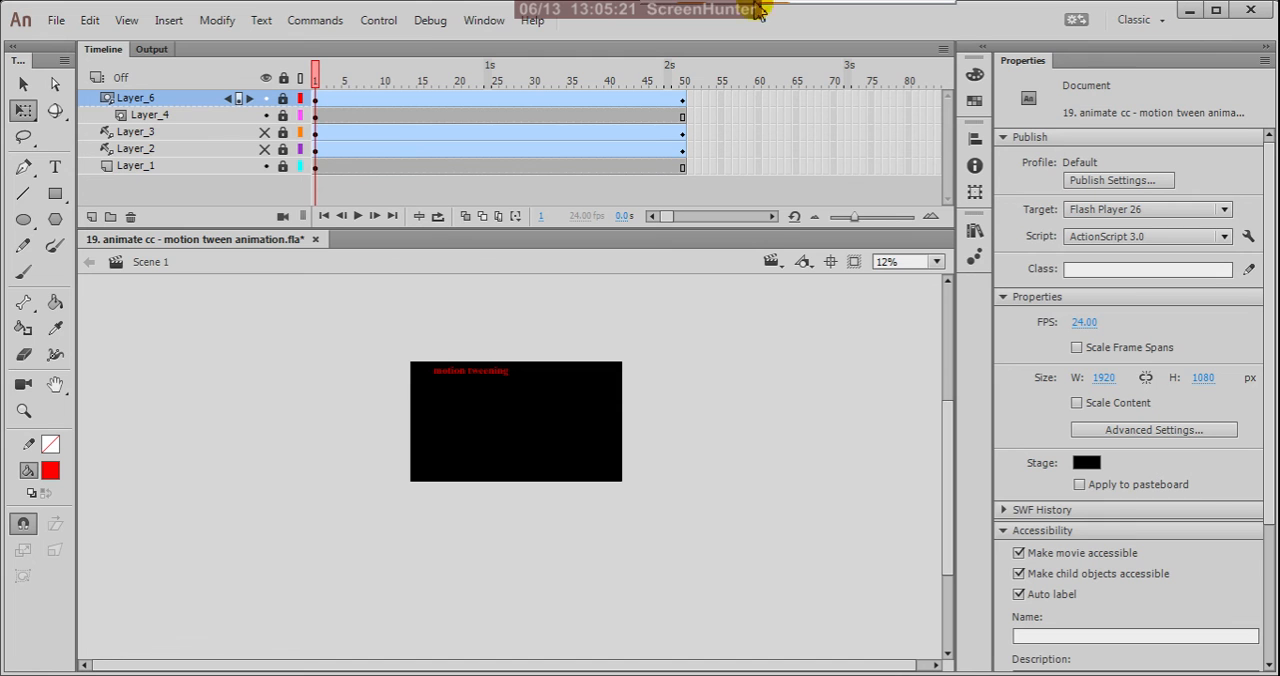
# Set the ease of the Layer_6 motion tween to -100 and test the movie, closing the test window when done.
pyautogui.click(318, 106)
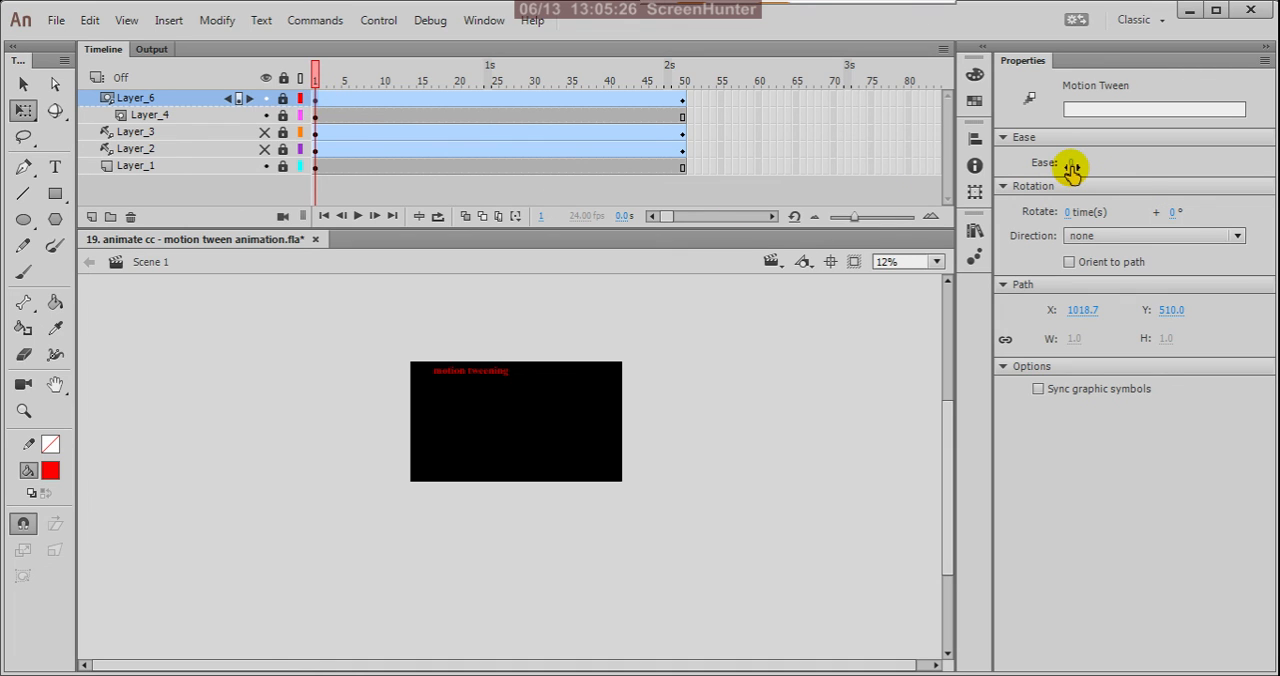
pyautogui.moveTo(1071, 170); pyautogui.dragTo(440, 190)
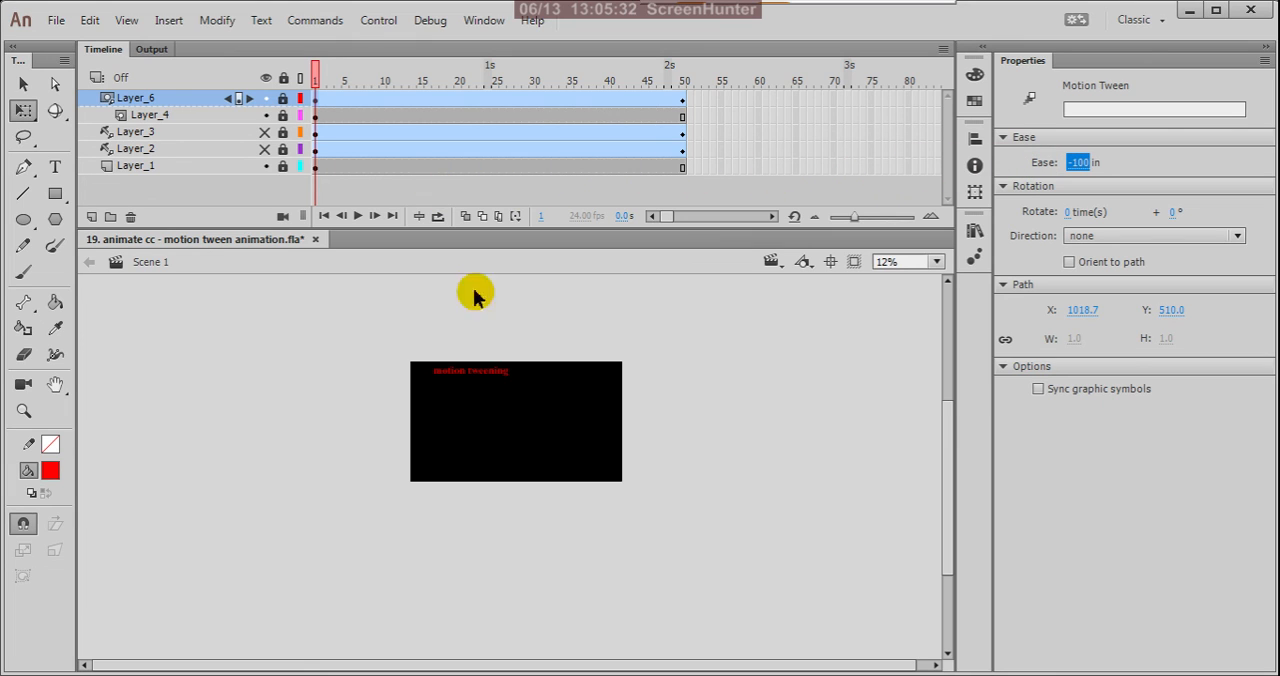
pyautogui.click(788, 378)
pyautogui.hotkey('ctrl', 'Return')
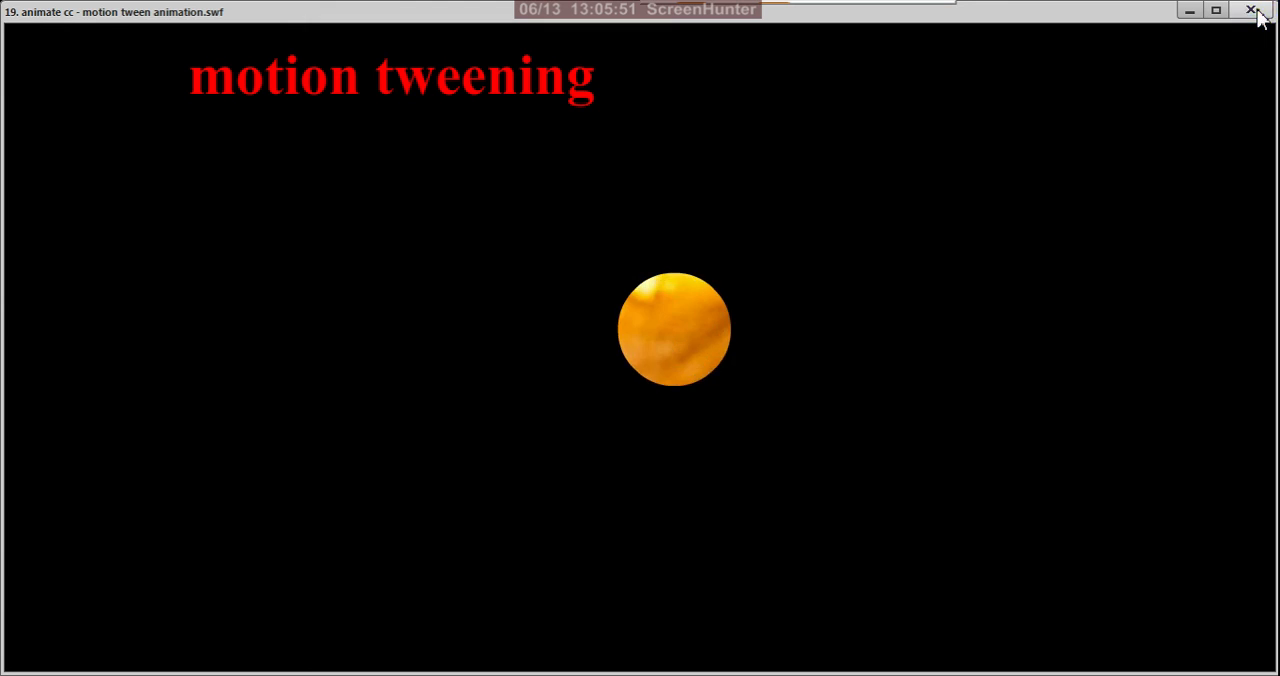
pyautogui.click(1251, 10)
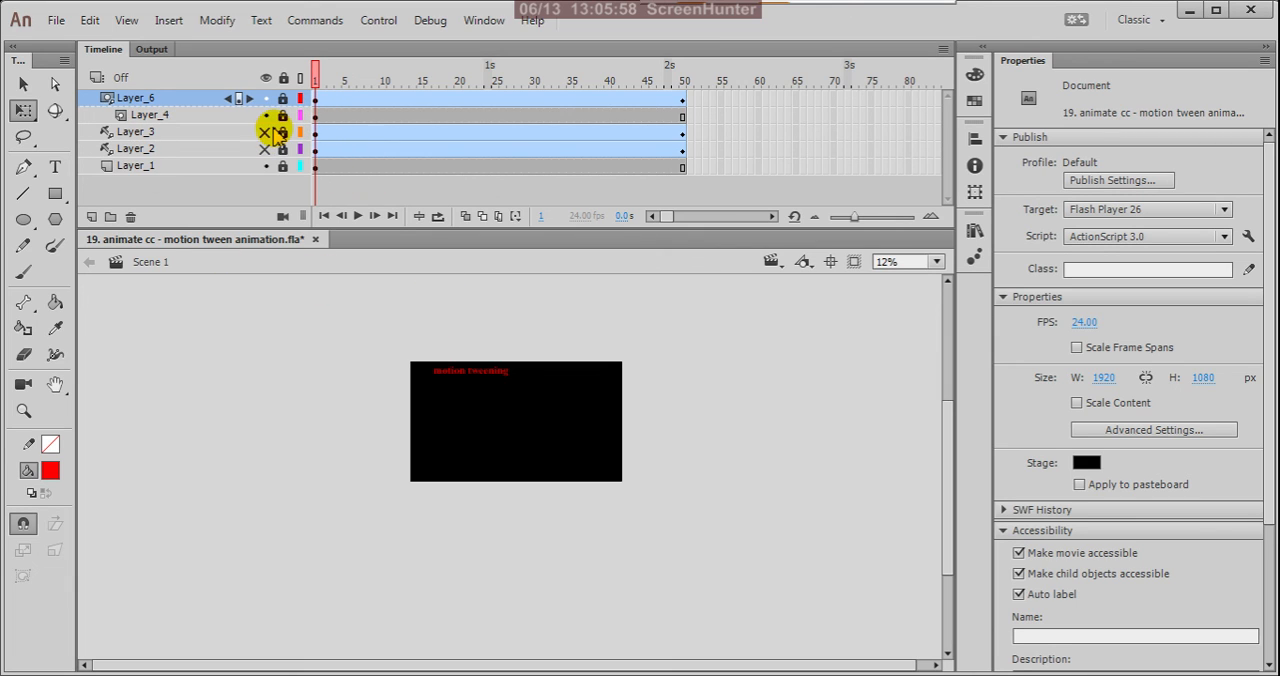
# Show Layer_3 briefly to view its portrait photo, hide it again and test the movie.
pyautogui.scroll(2, 500, 420)
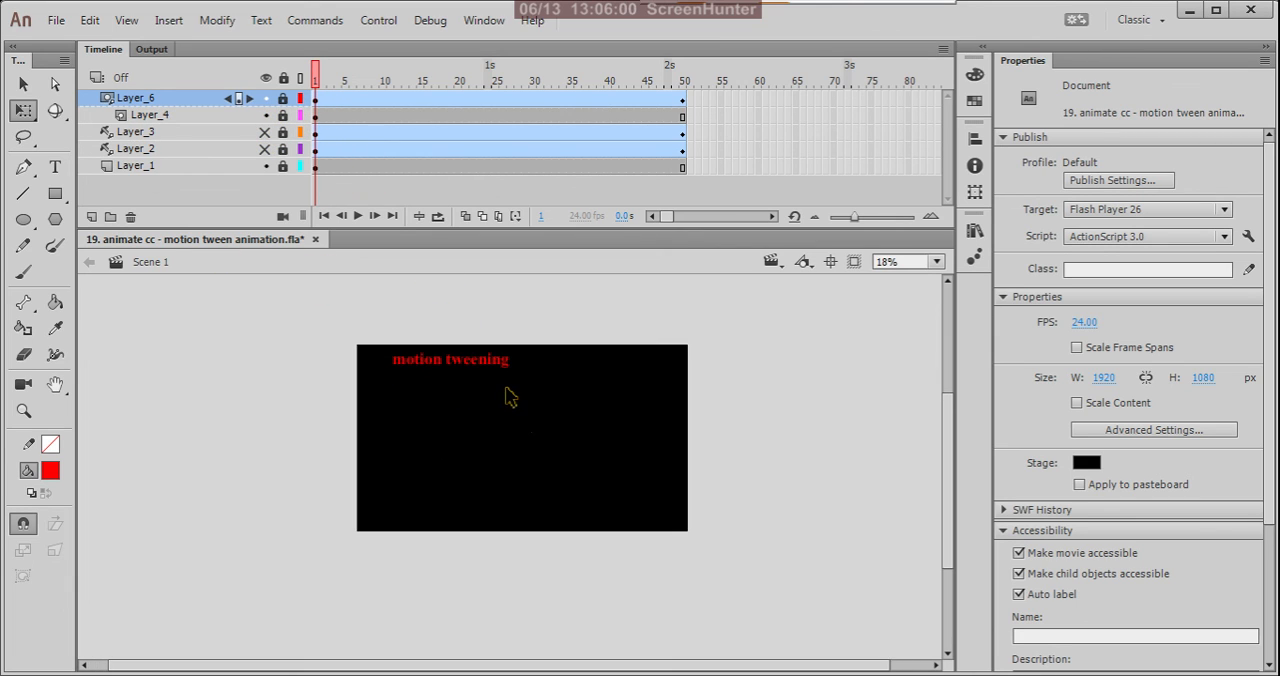
pyautogui.click(266, 131)
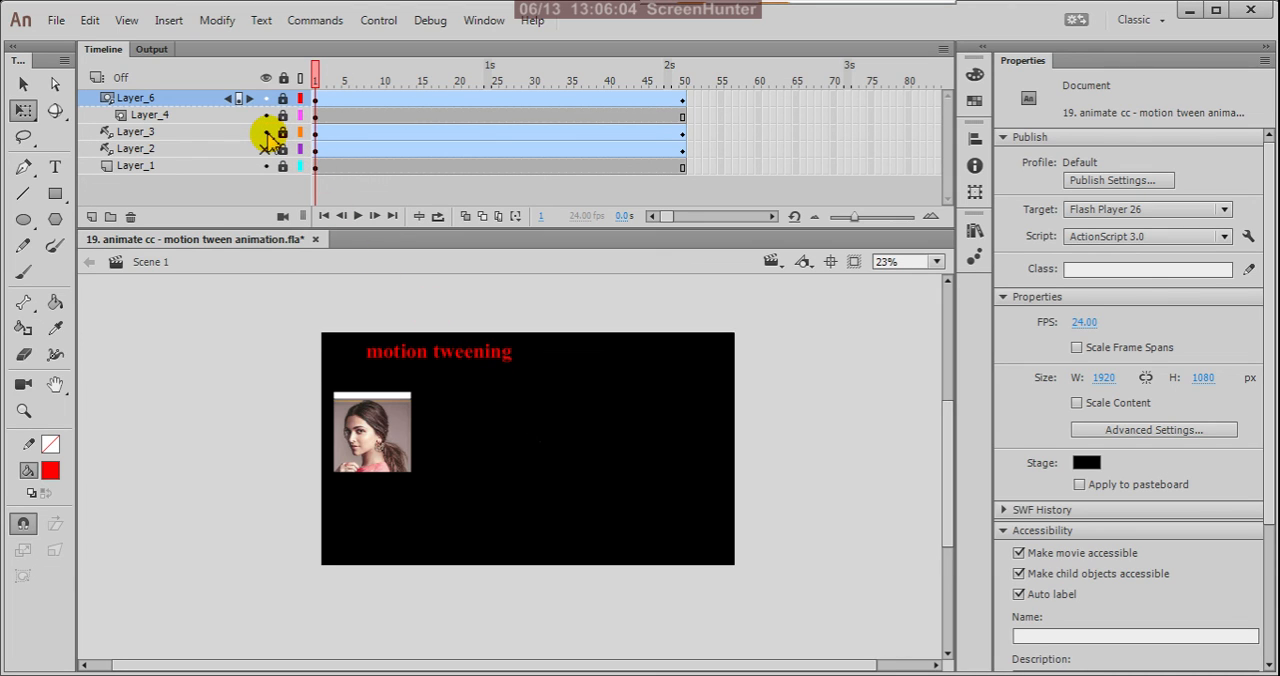
pyautogui.click(266, 131)
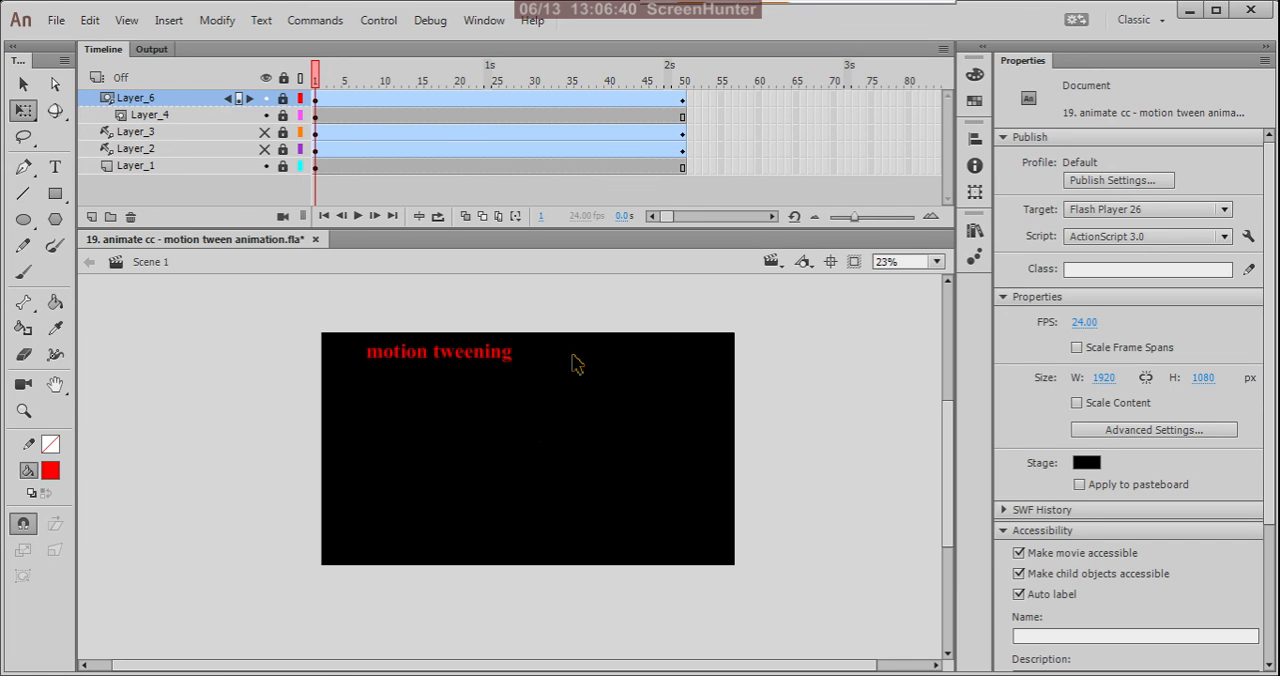
pyautogui.hotkey('ctrl', 'Return')
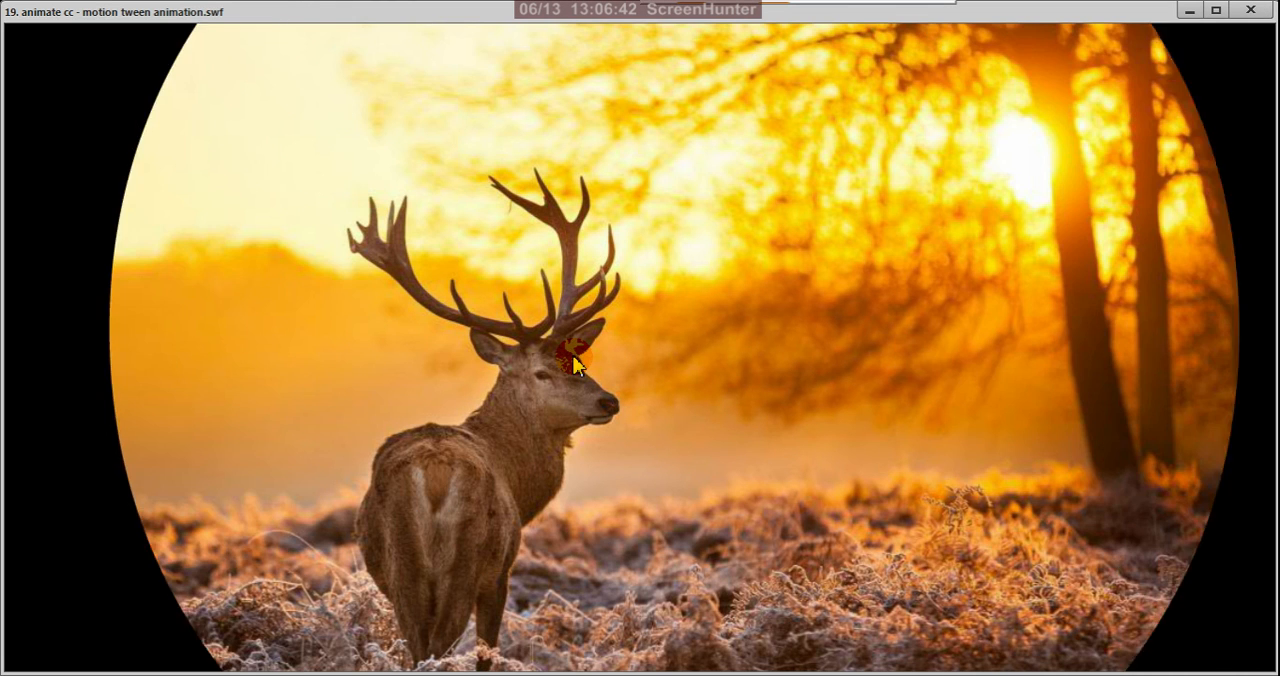